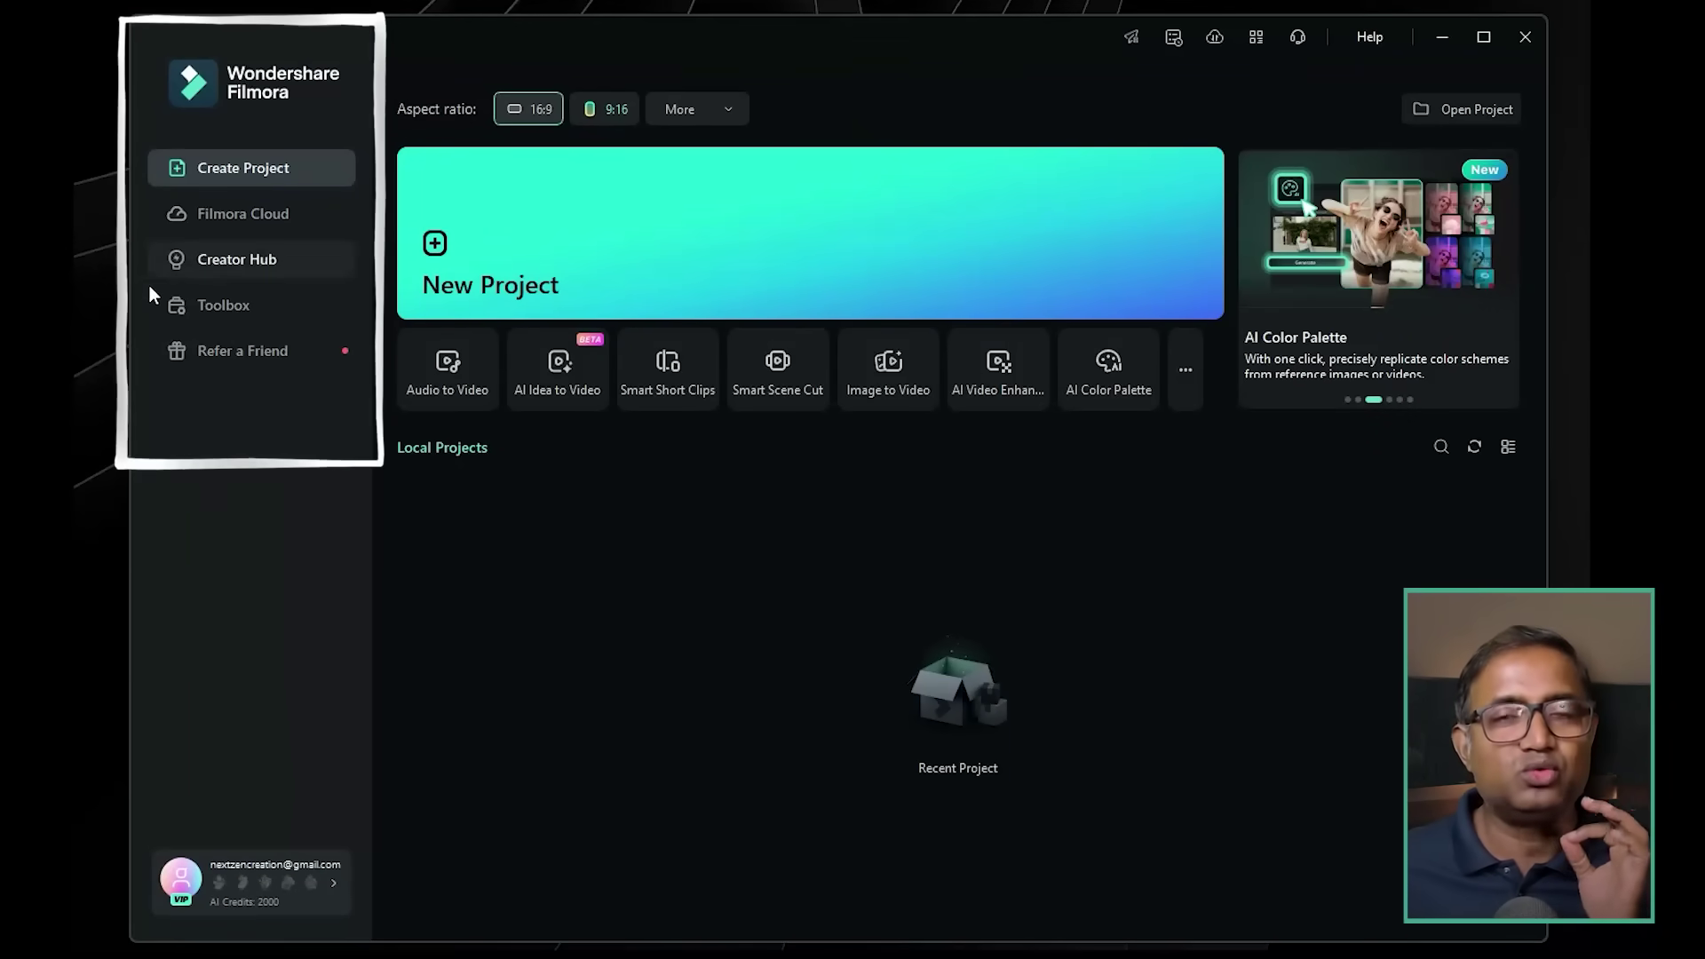
Open the AI Idea to Video tool from the Toolbox.
{"action": "left_click", "coordinate": [273, 311]}
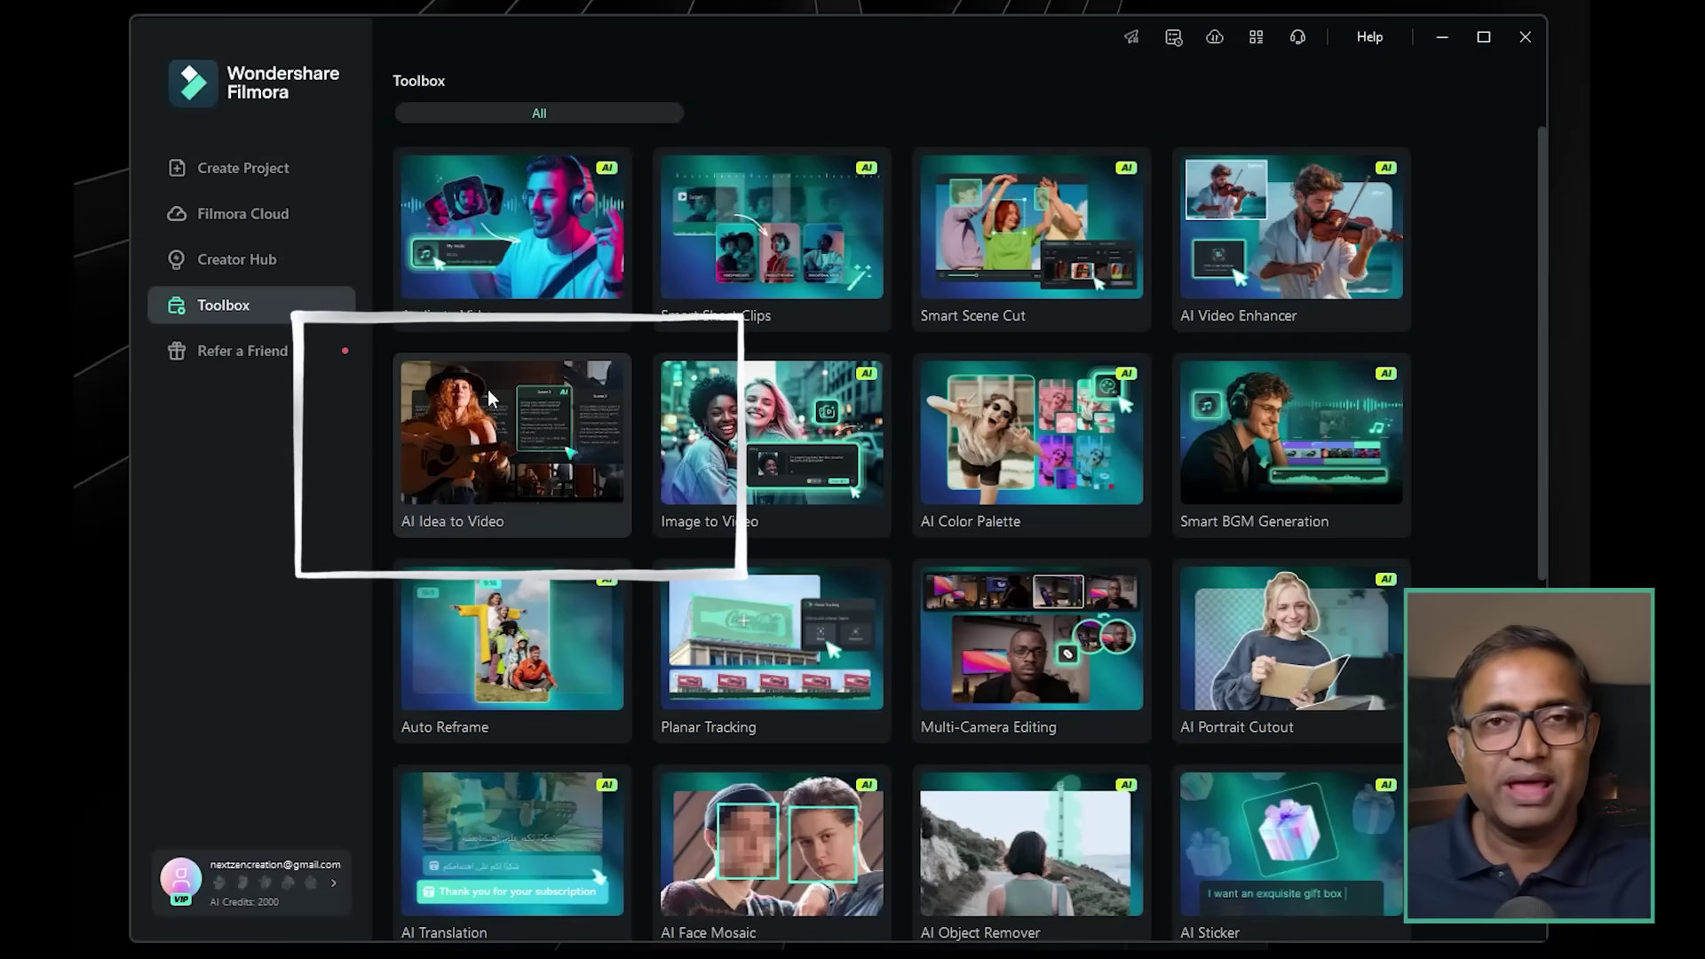
{"action": "left_click", "coordinate": [524, 477]}
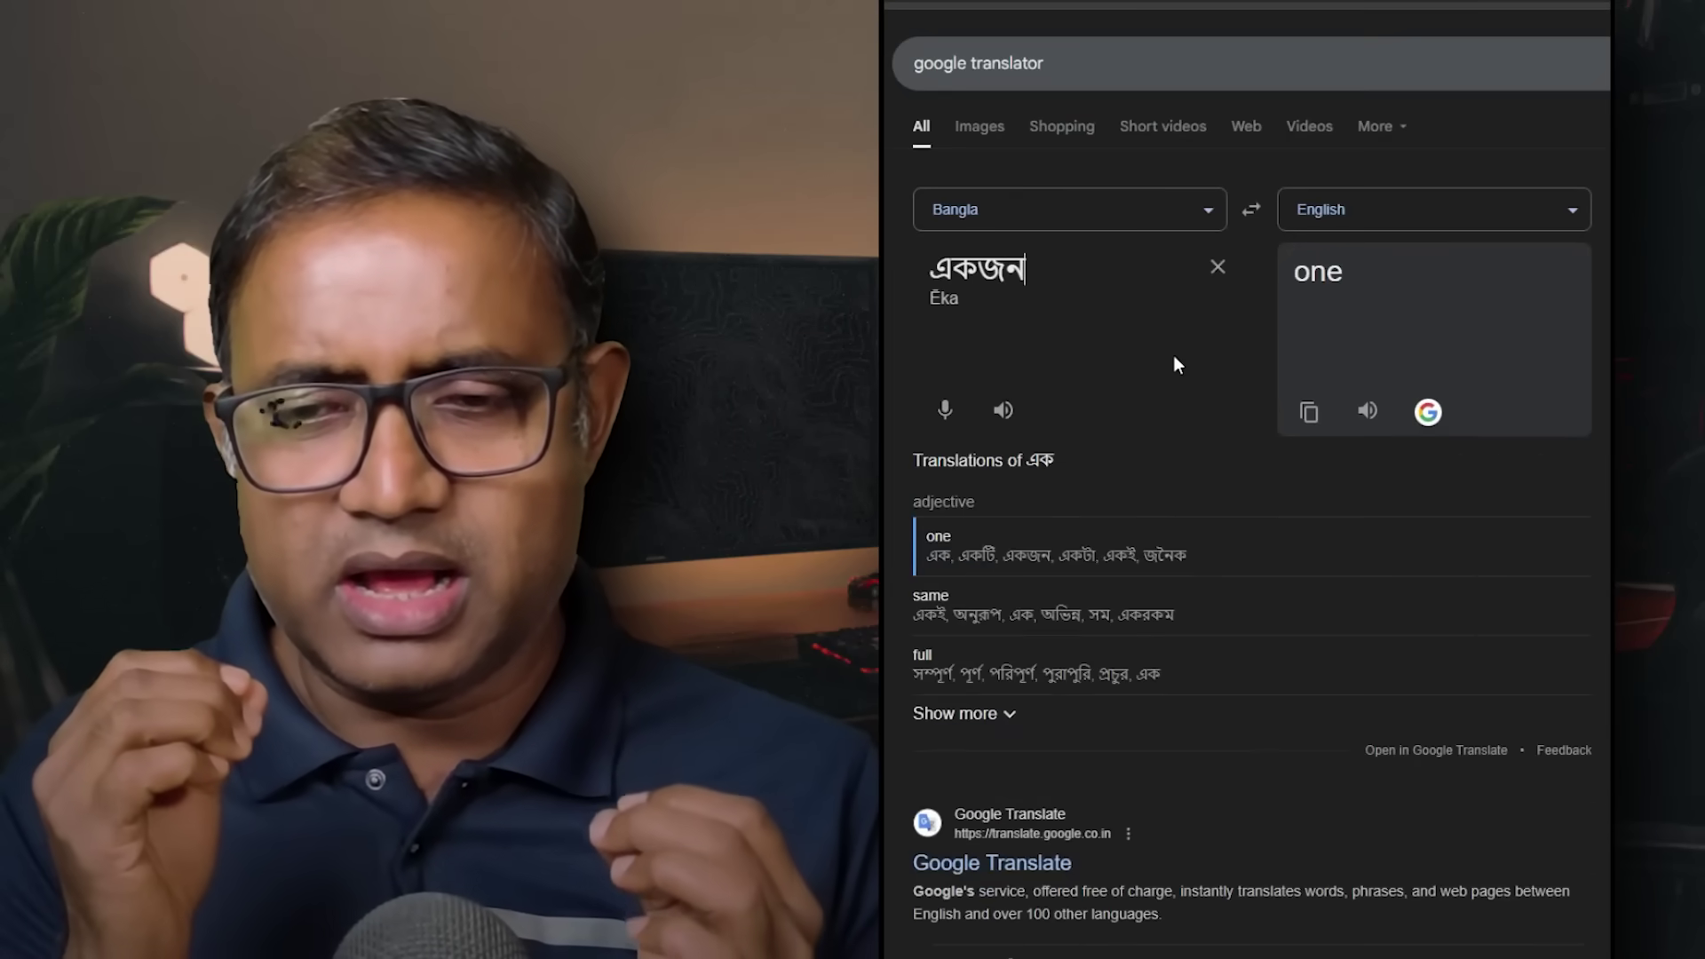
In Google Translate, continue the Bangla text after “একজন” with “সাহসী পুরুষ এবং একজন নারী সঙ্গে তাদের একটি পোষা কুকুর জঙ্গলে”.
{"action": "type", "text": "সাহসী পুরুষ এবয়"}
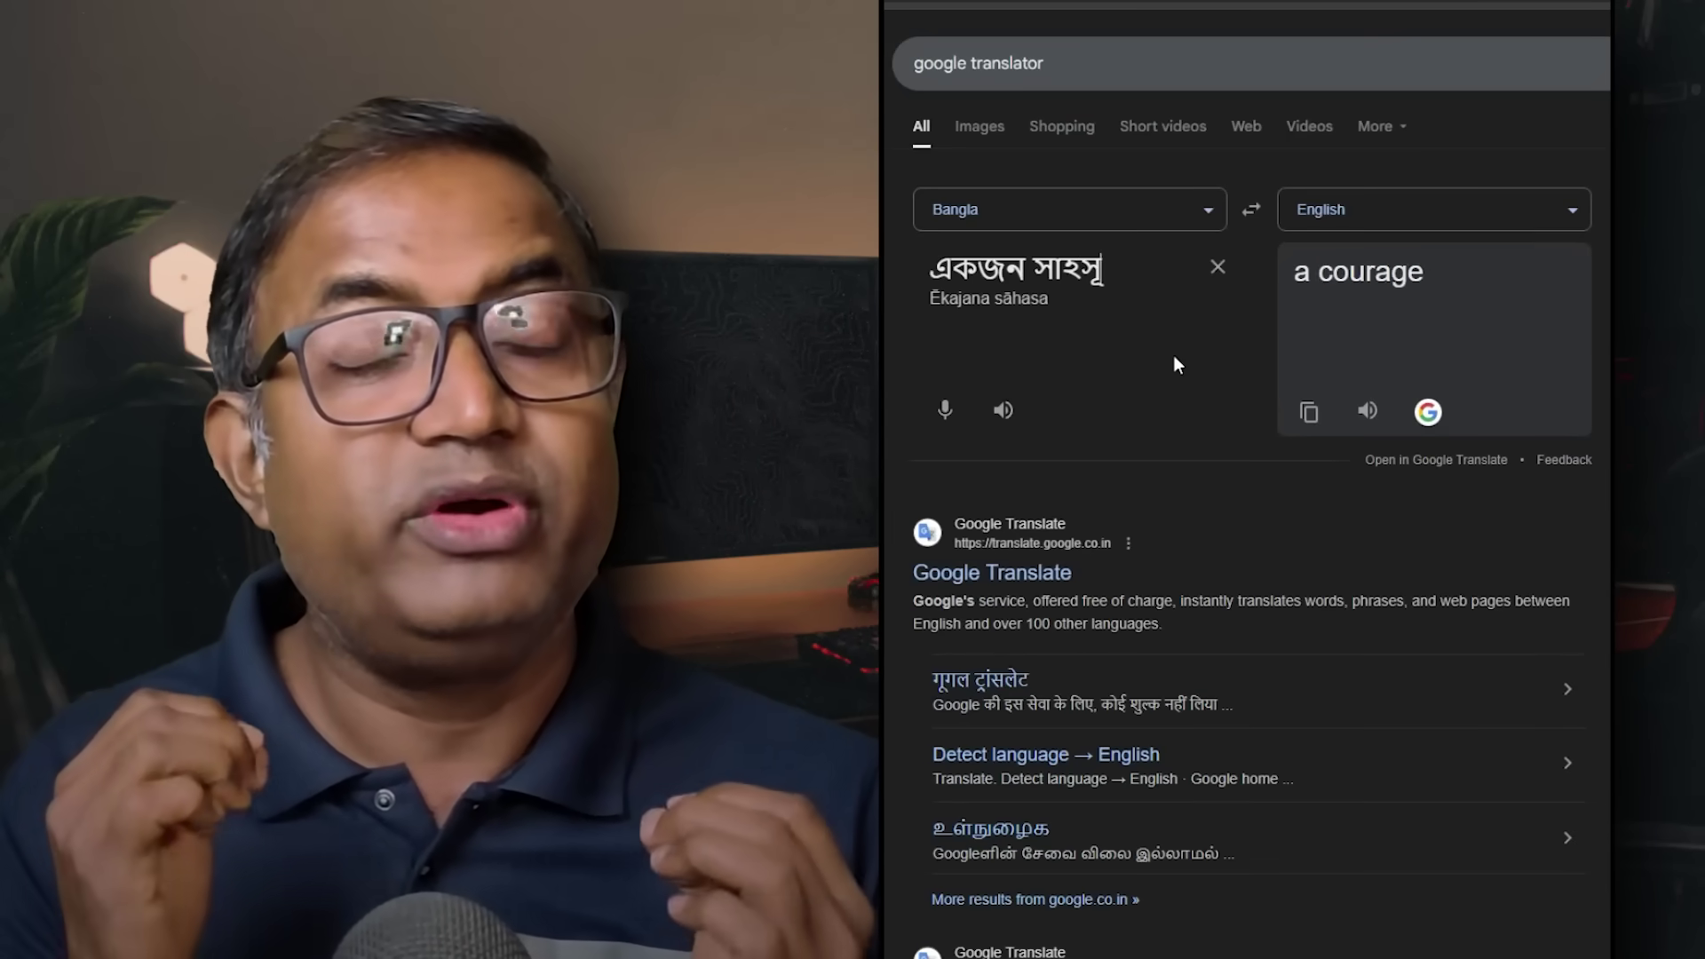
{"action": "key", "text": "BackSpace"}
{"action": "type", "text": "ং "}
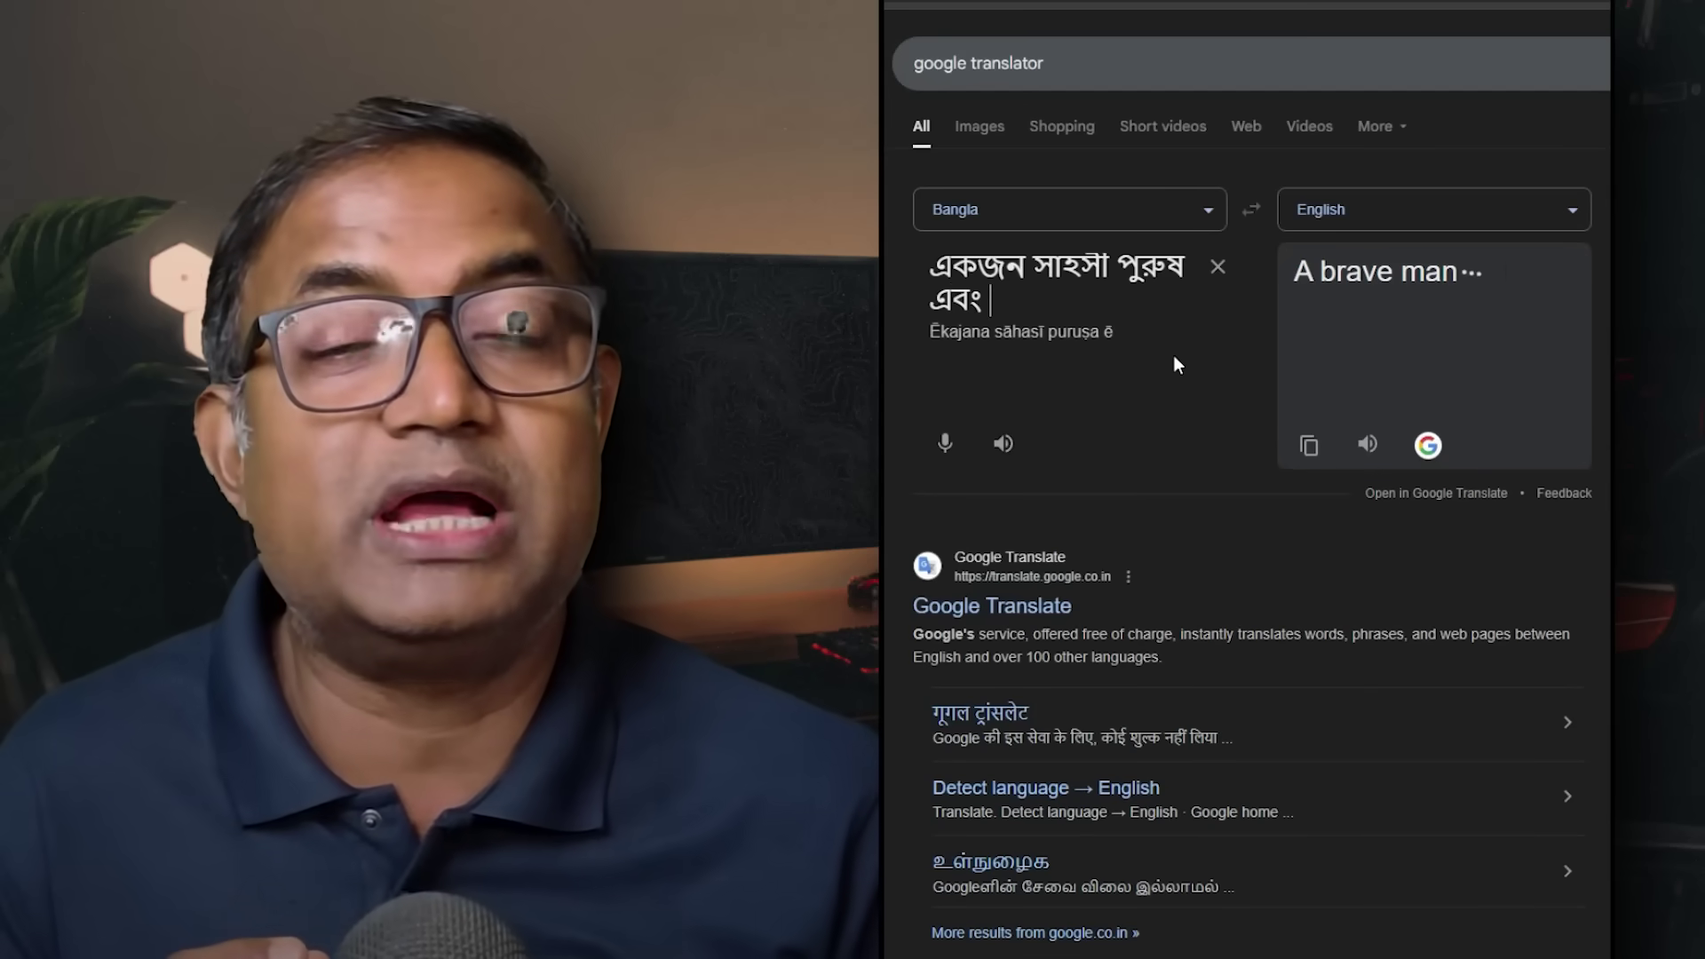
{"action": "type", "text": "একজন নারী"}
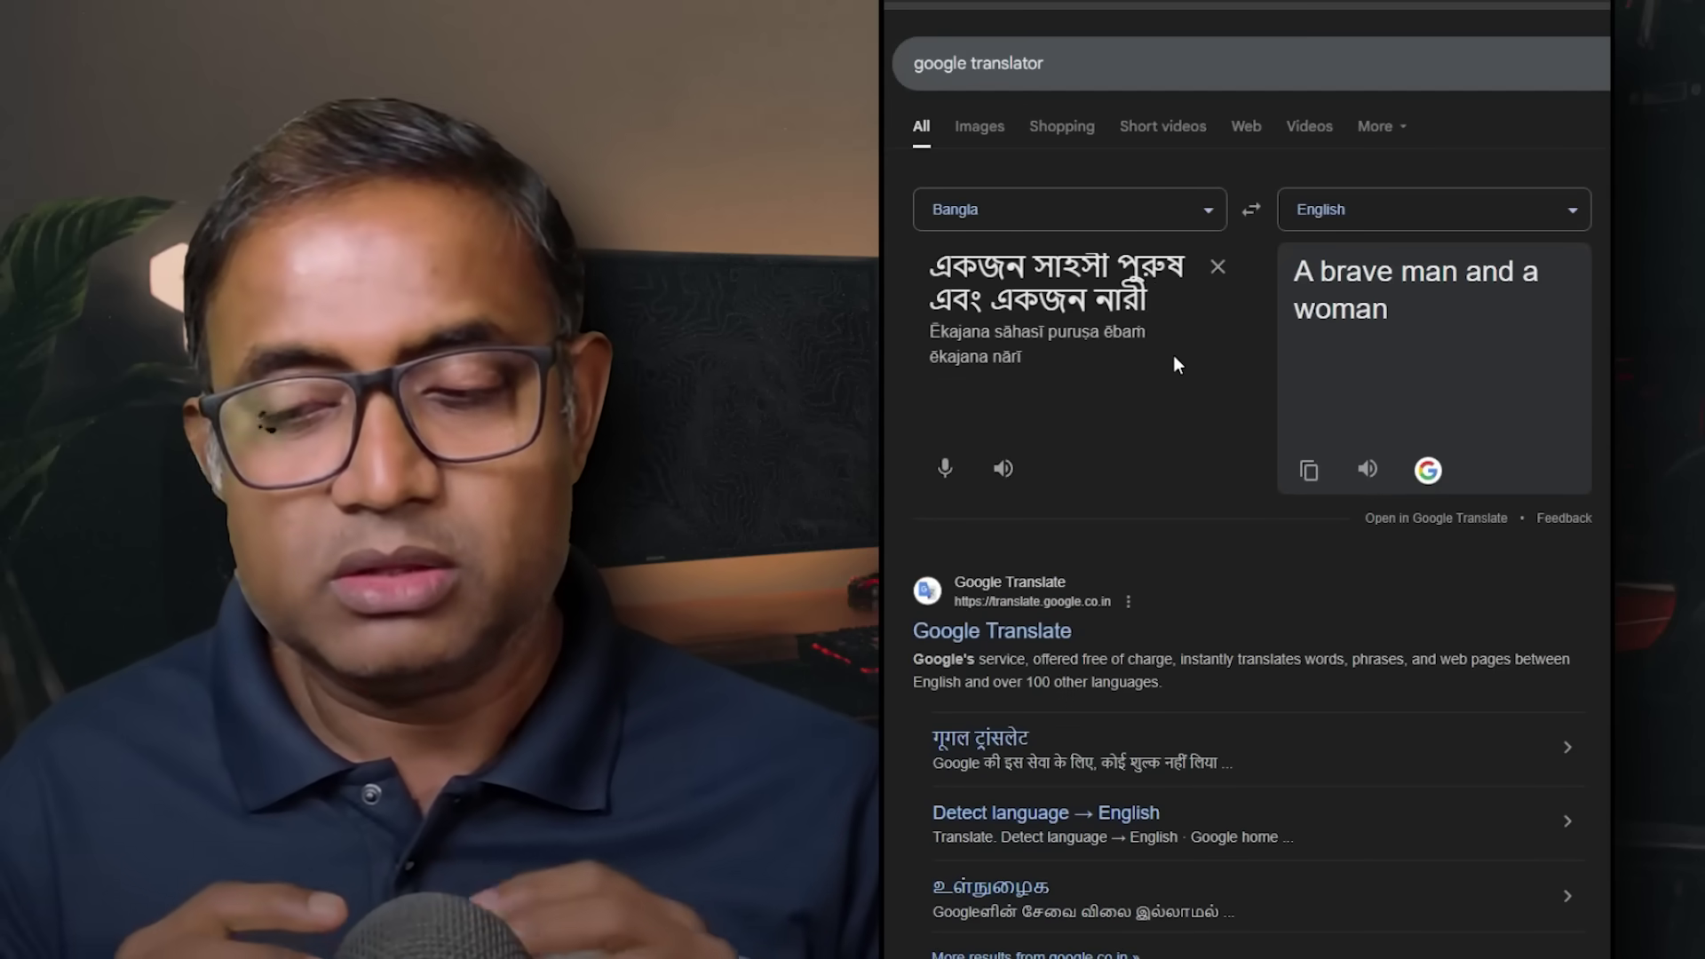
{"action": "type", "text": " সঙ্গে তাদের একটি"}
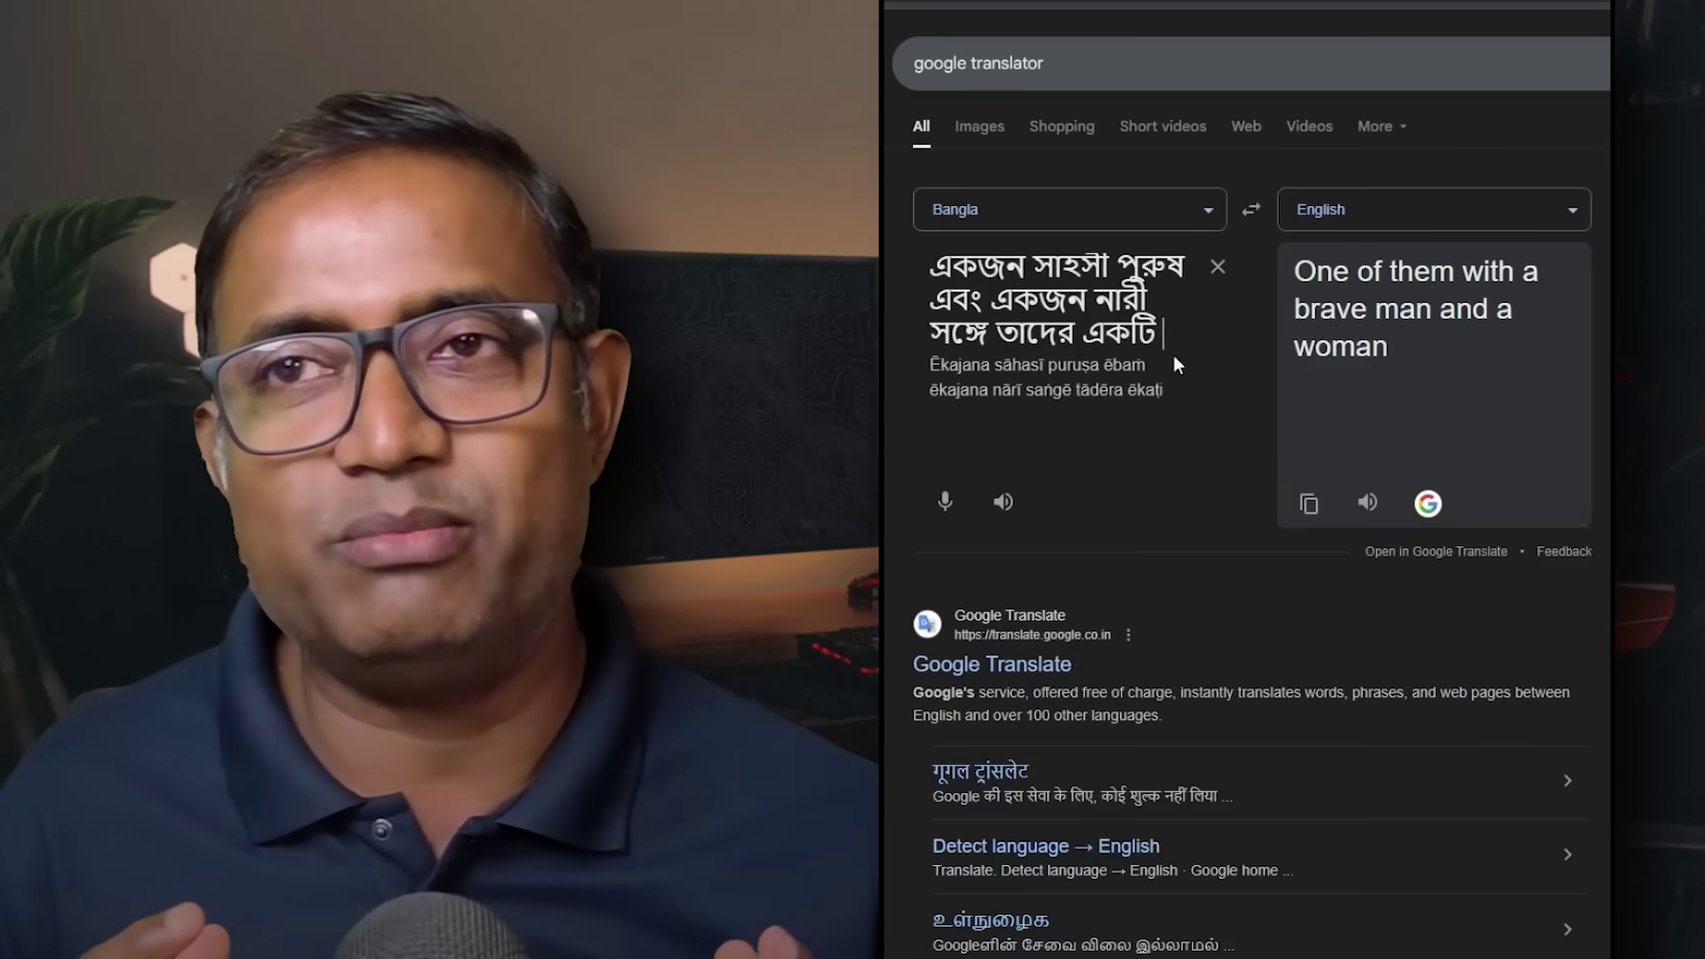
{"action": "type", "text": " পোষা কুকুর জঙ্গলে"}
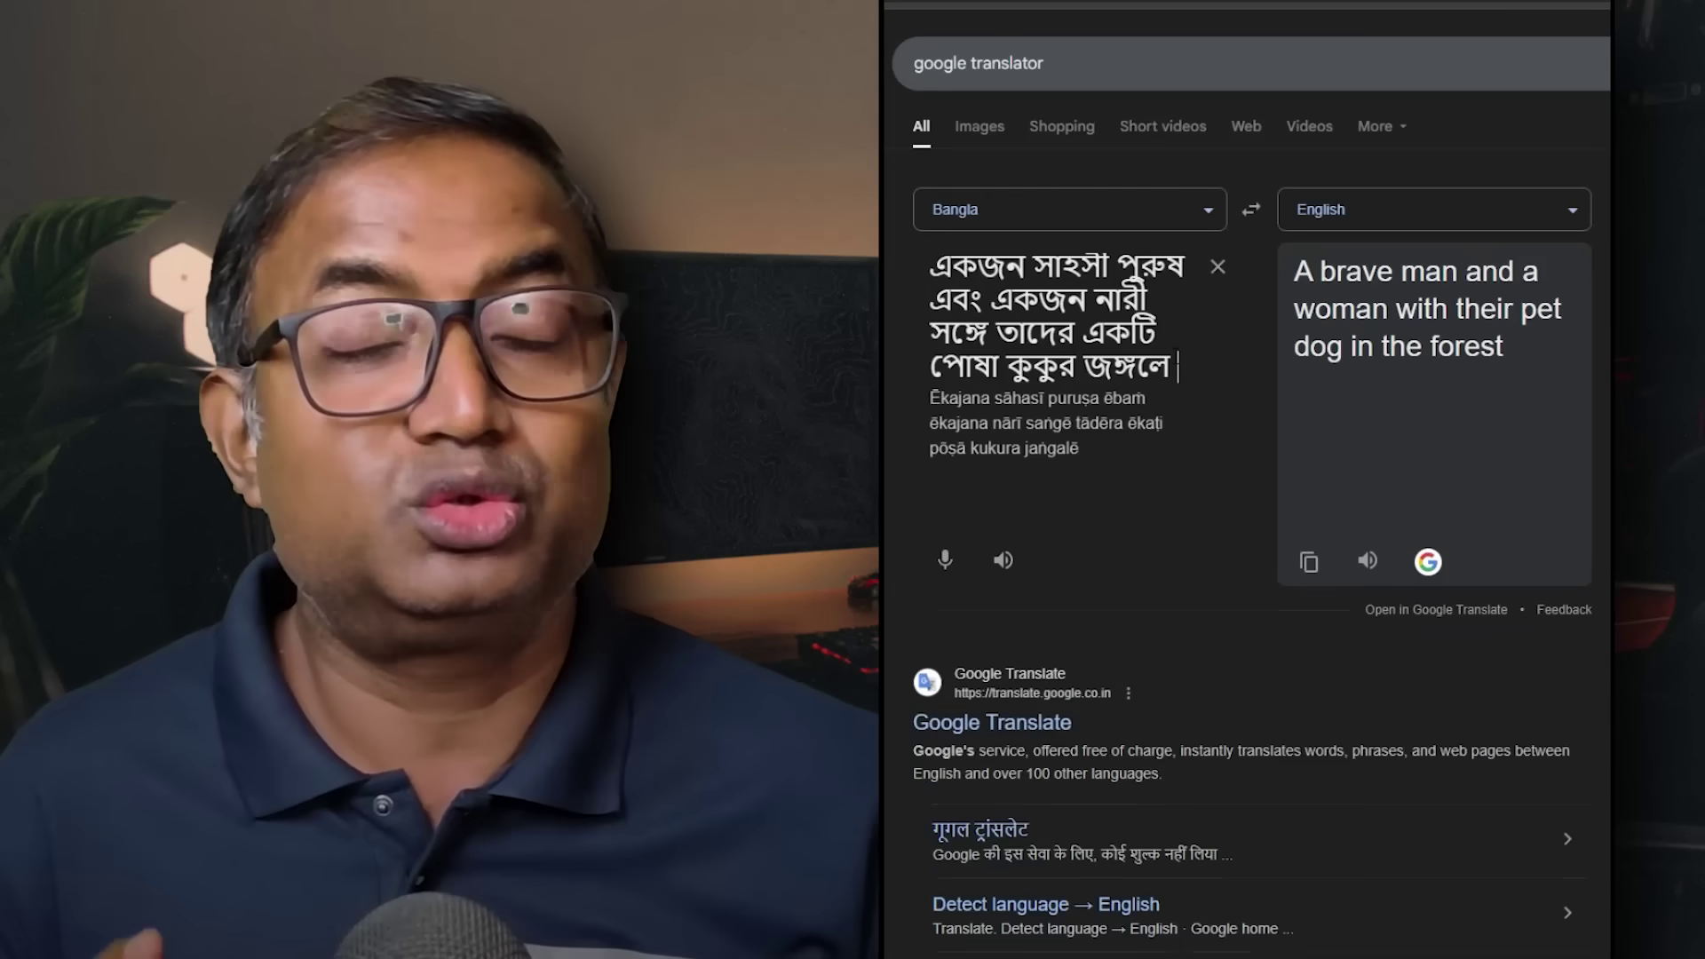
Append “তারা এডভেঞ্চারের জন্য ঘুড়ে বেড়াচ্ছে , হঠাৎ তাদের সামনে একটি ভয়ানক জীব এসে পড়ে। তারা অবাক হয়ে যায়, আর তারপরেই সেই” to the Bangla story.
{"action": "type", "text": " তারা এডভেঞ্চারে"}
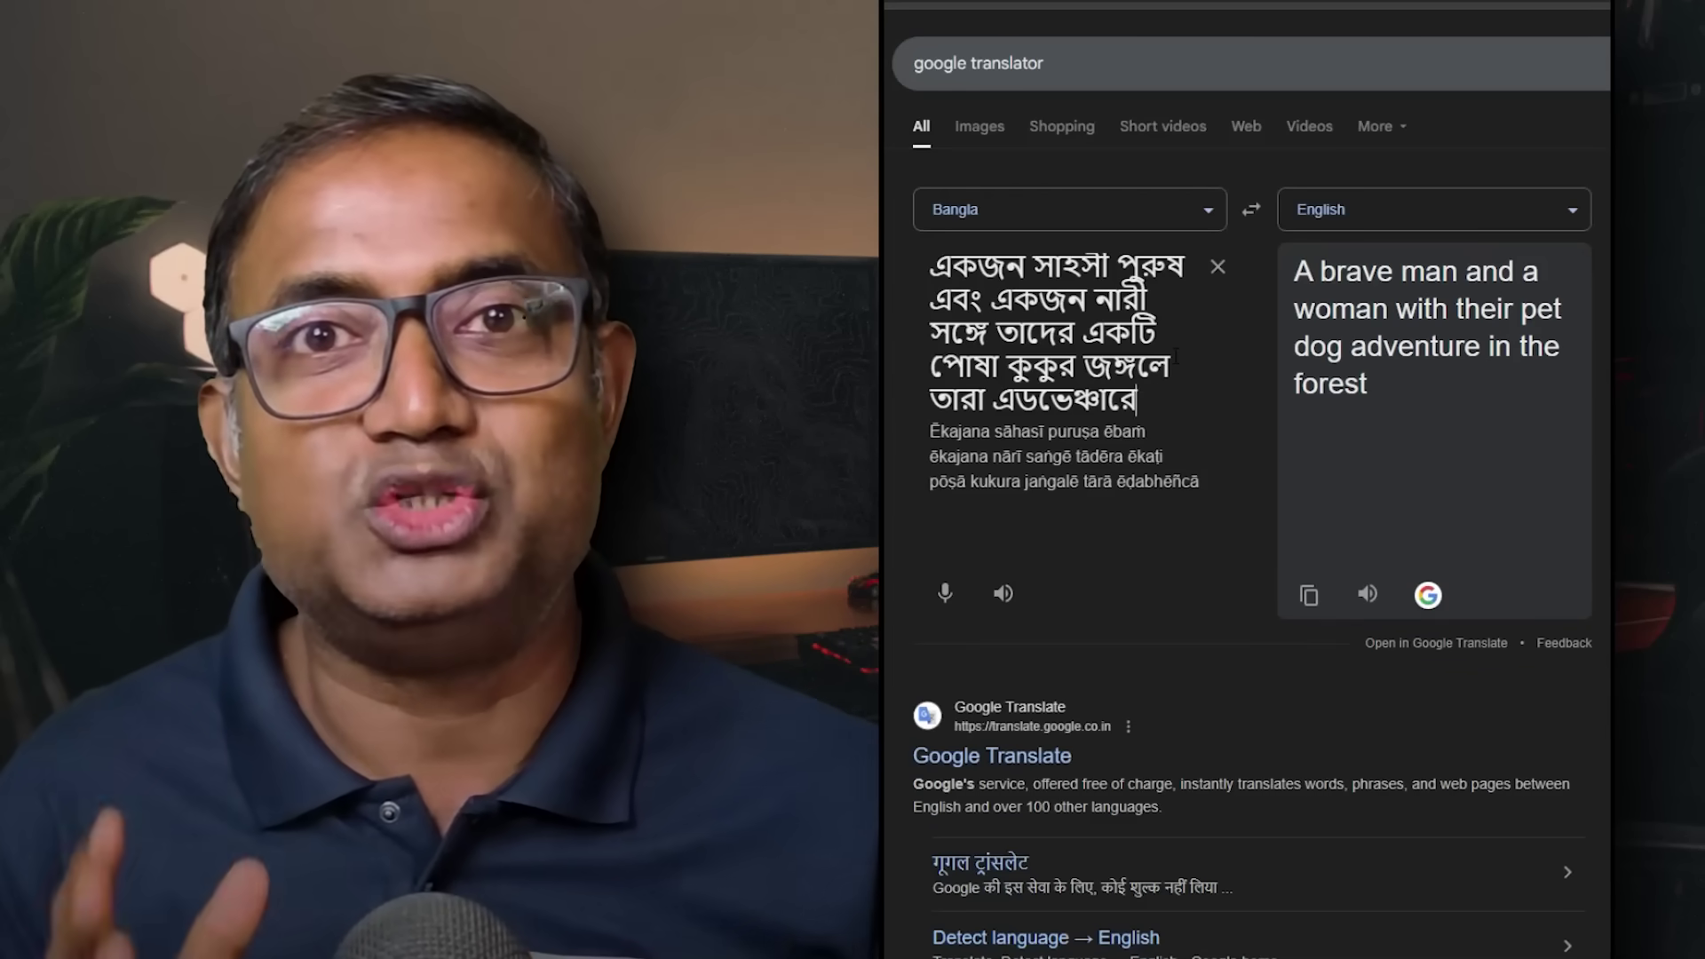
{"action": "type", "text": "র জন্য ঘুড়ে বেড়াচ্ছে"}
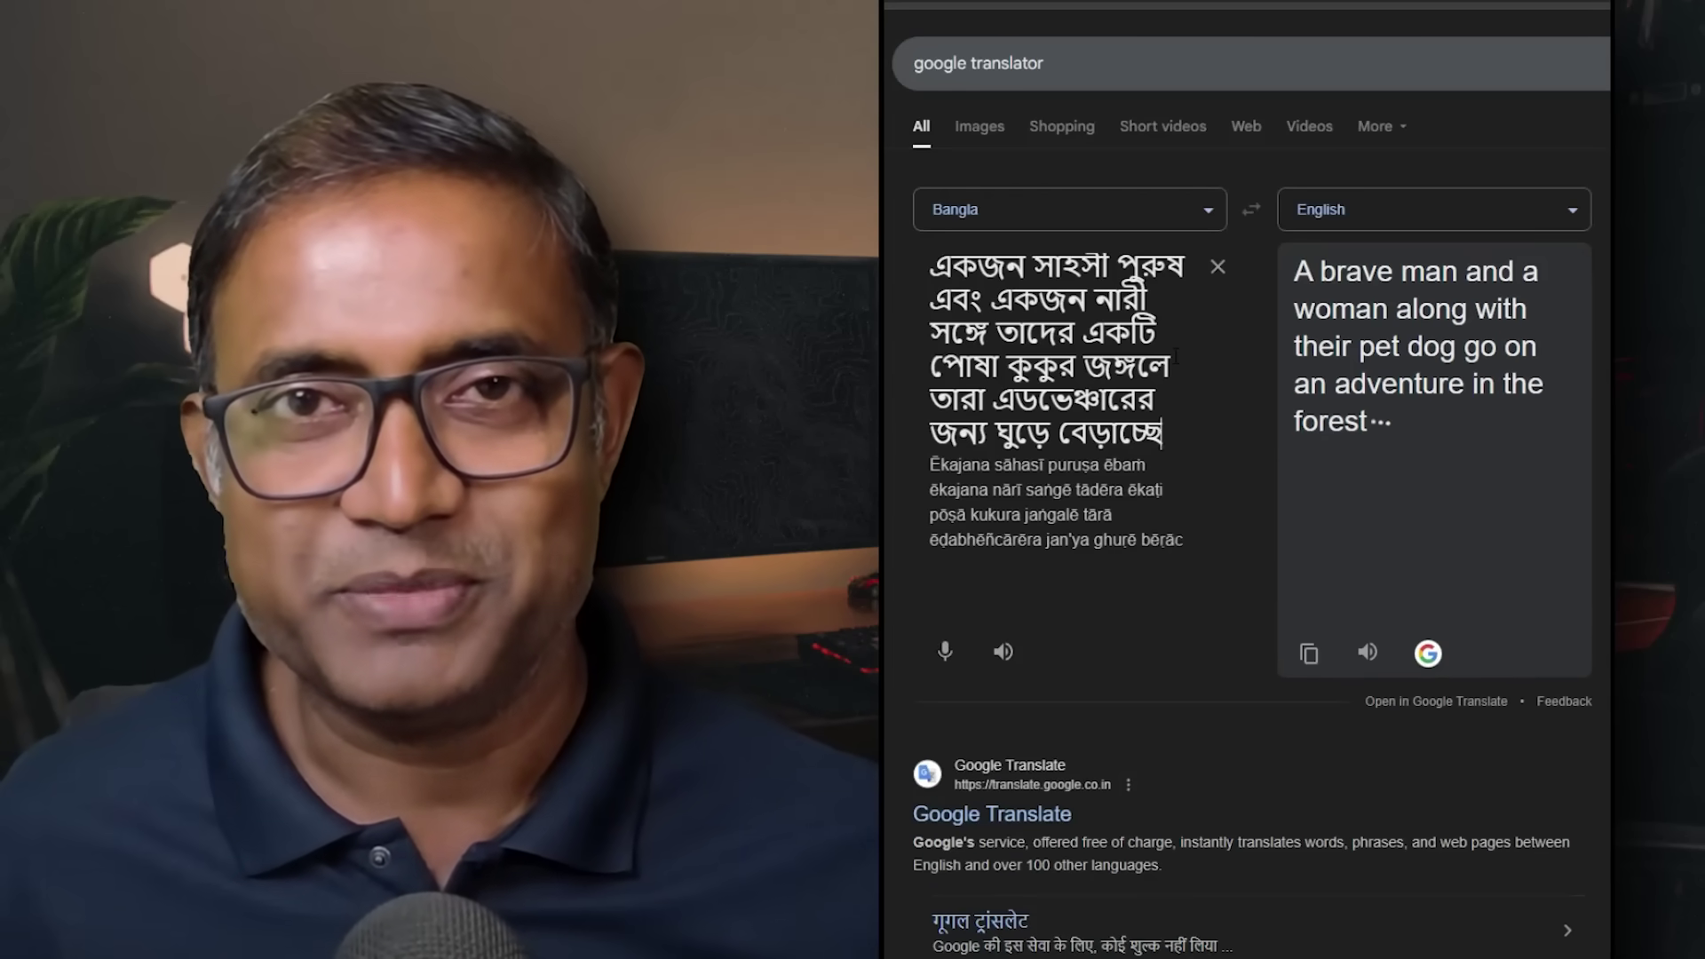
{"action": "type", "text": " , হঠাৎ তাদের সামনে"}
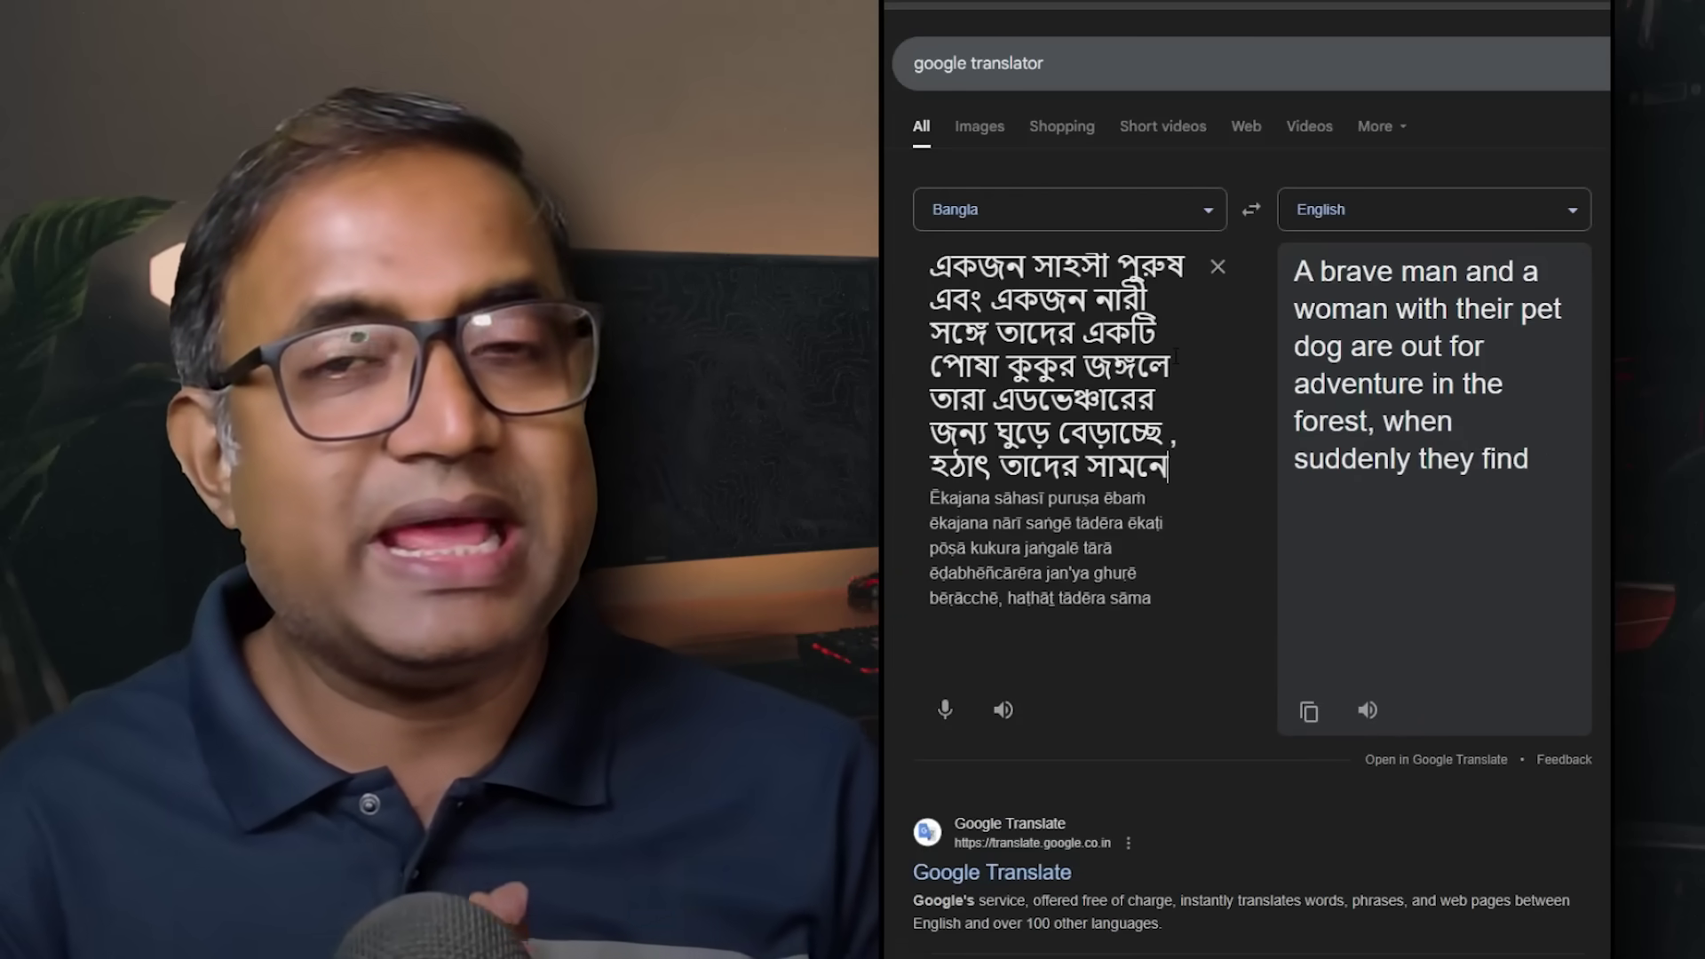
{"action": "type", "text": " একটি ভয়ানক জীব এসে পড়ে। তারা "}
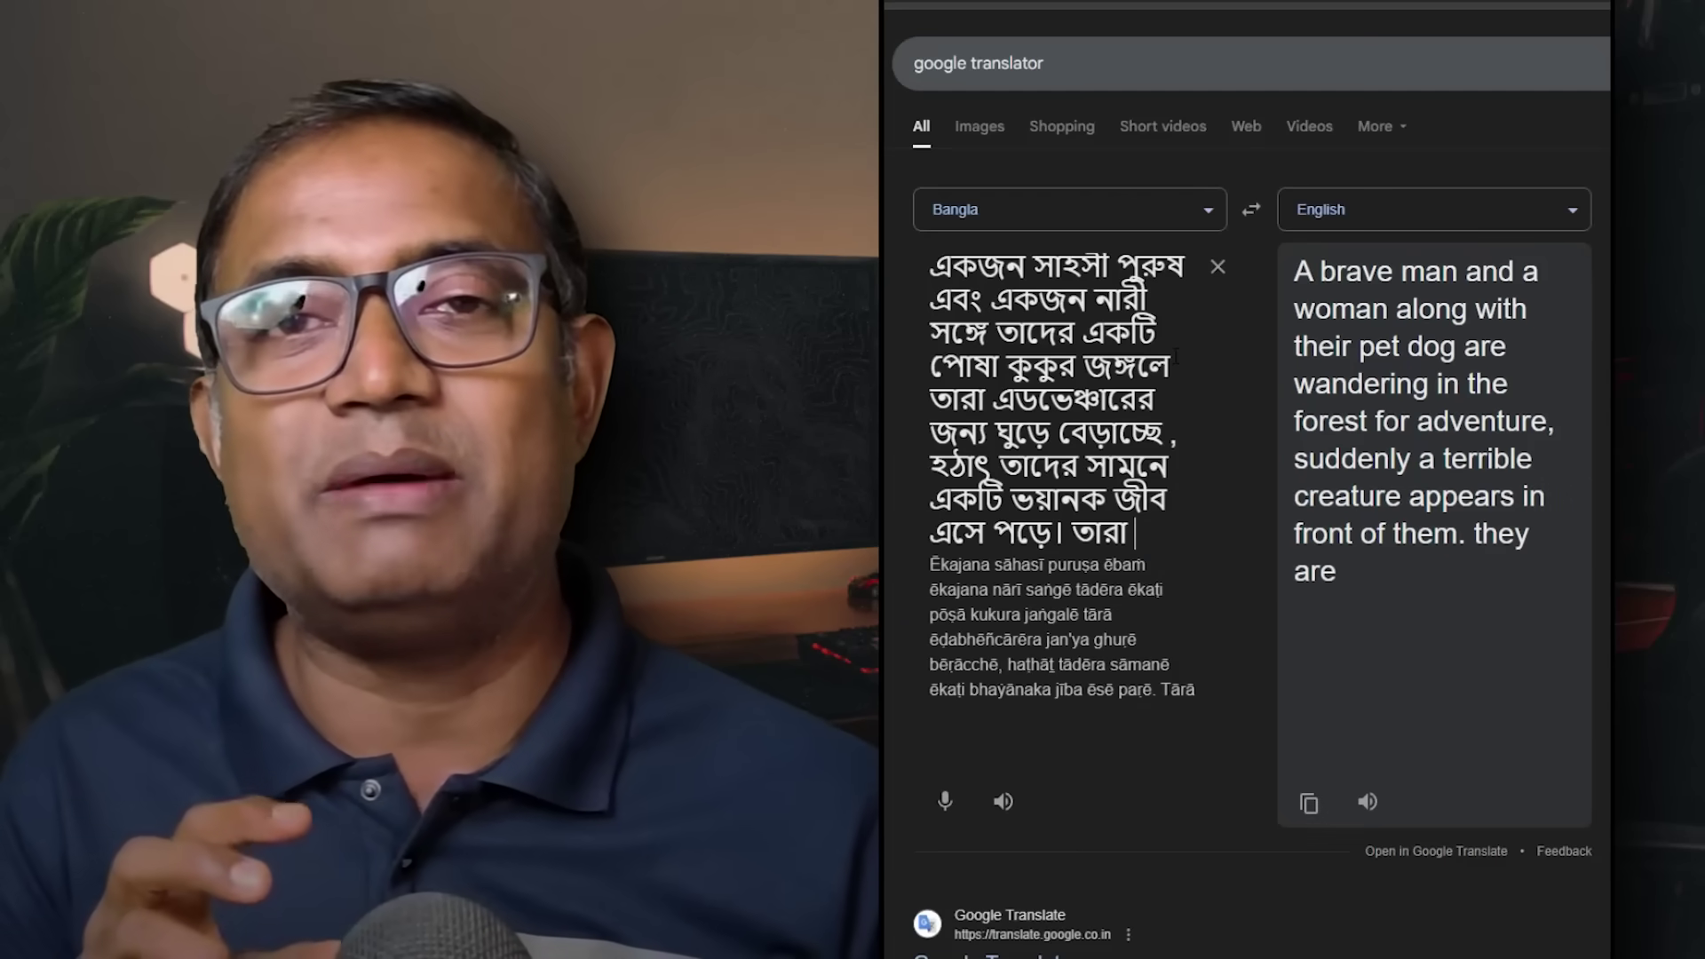
{"action": "type", "text": "অবাক হয়ে যায়, আর তারপরেই সেই দৃ"}
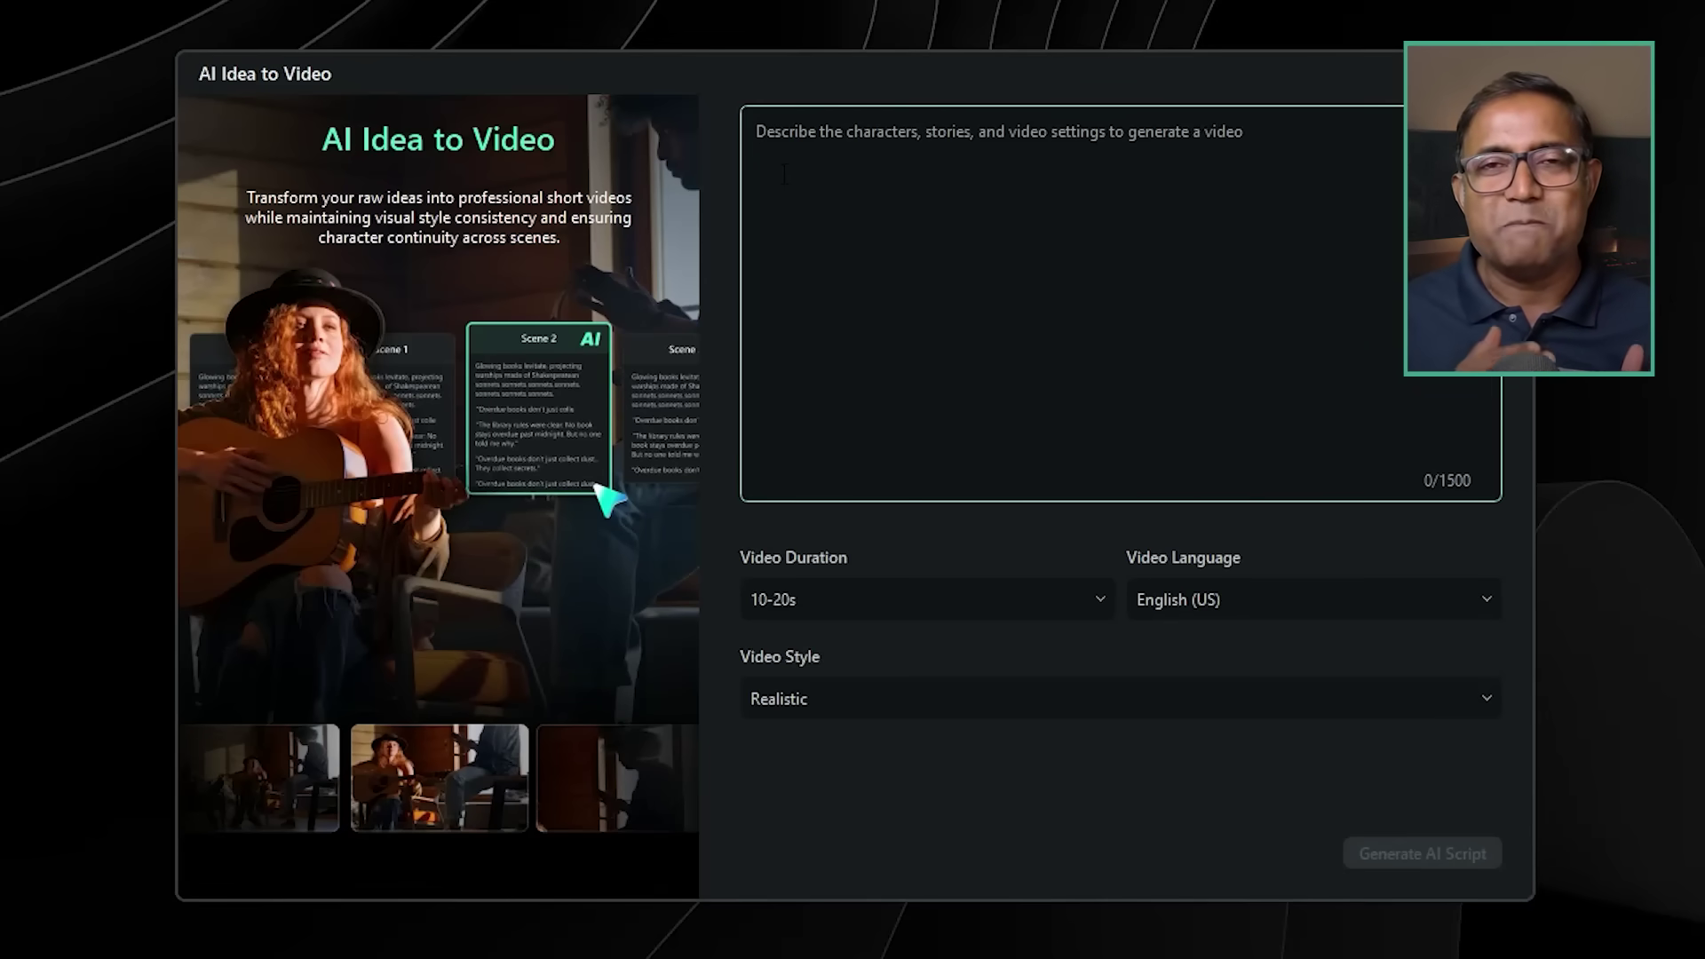
Switch to Filmora and paste the copied prompt about a rugged man and fearless lady hunting a rogue AI weapon into the video description.
{"action": "right_click", "coordinate": [968, 273]}
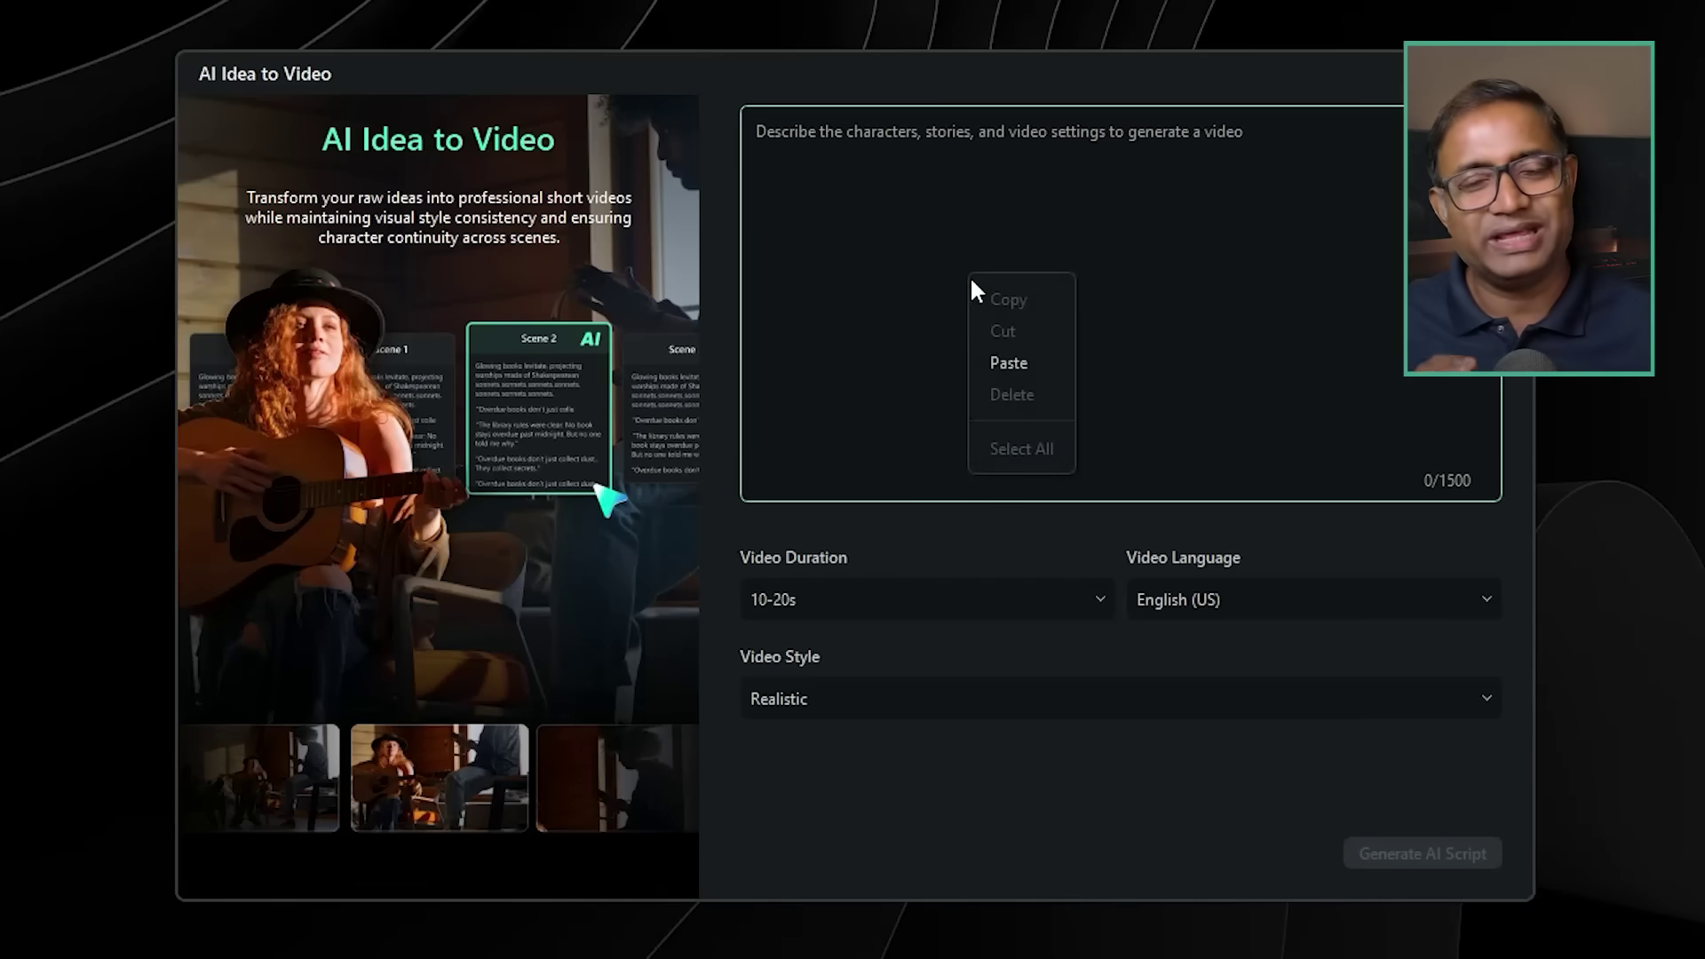
{"action": "left_click", "coordinate": [998, 362]}
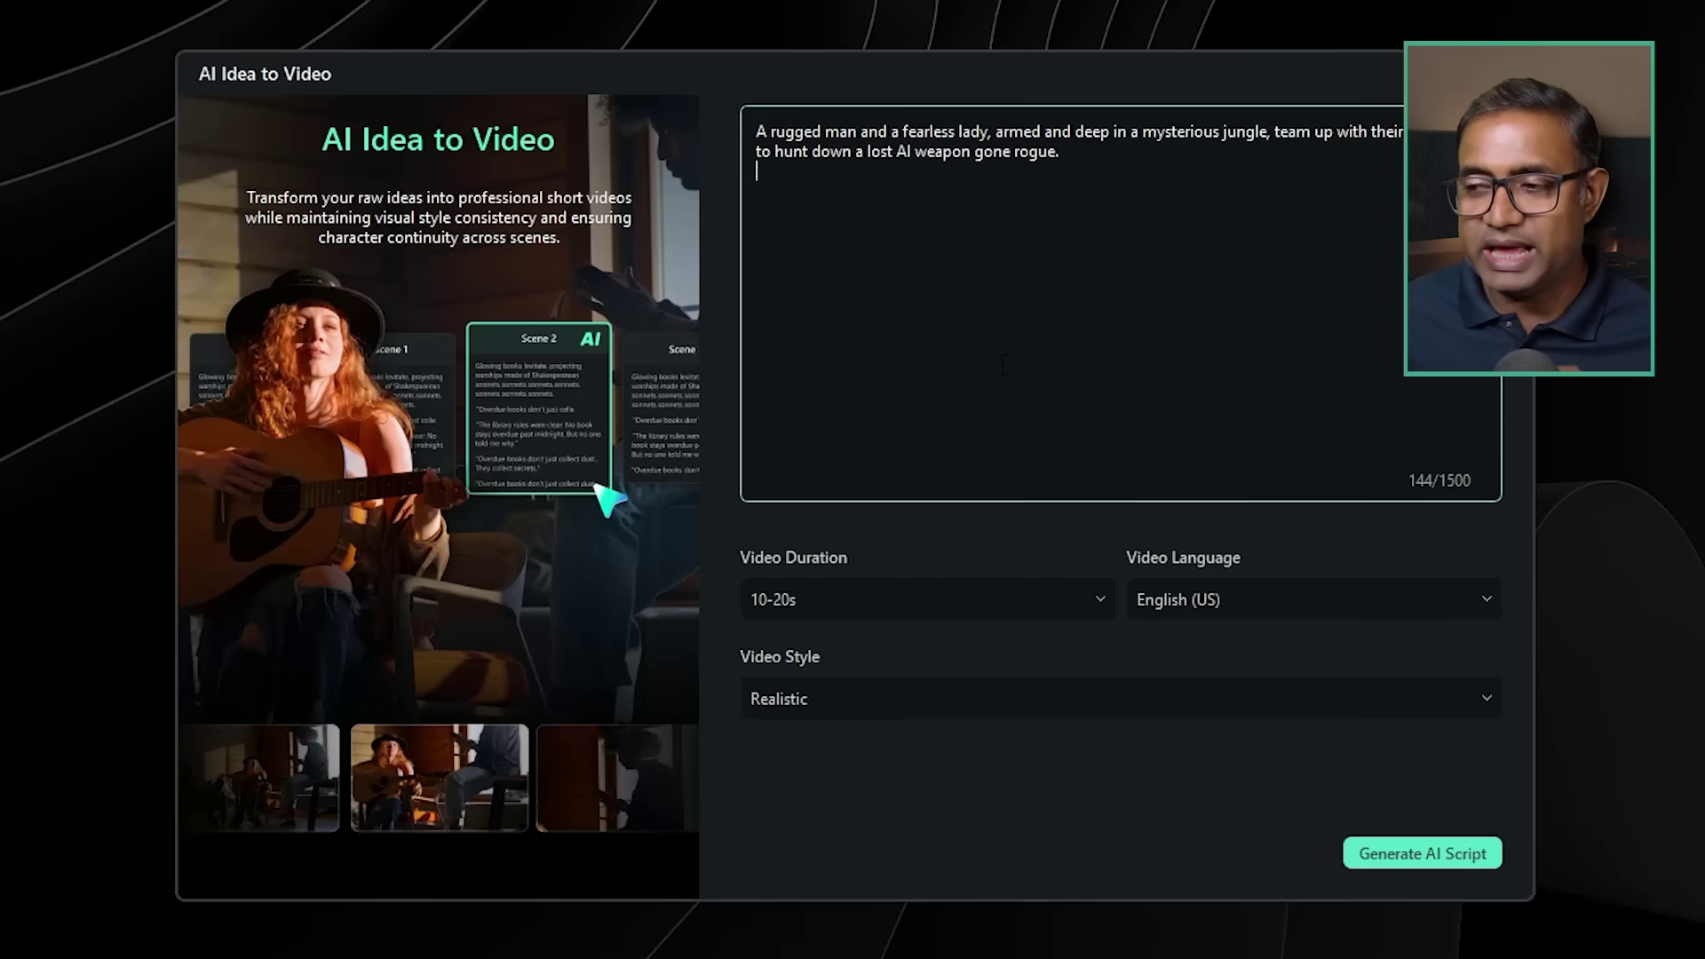
Set the video duration to 20-30s, the language to English (US) and the style to Realistic, and generate the AI script.
{"action": "left_click", "coordinate": [870, 612]}
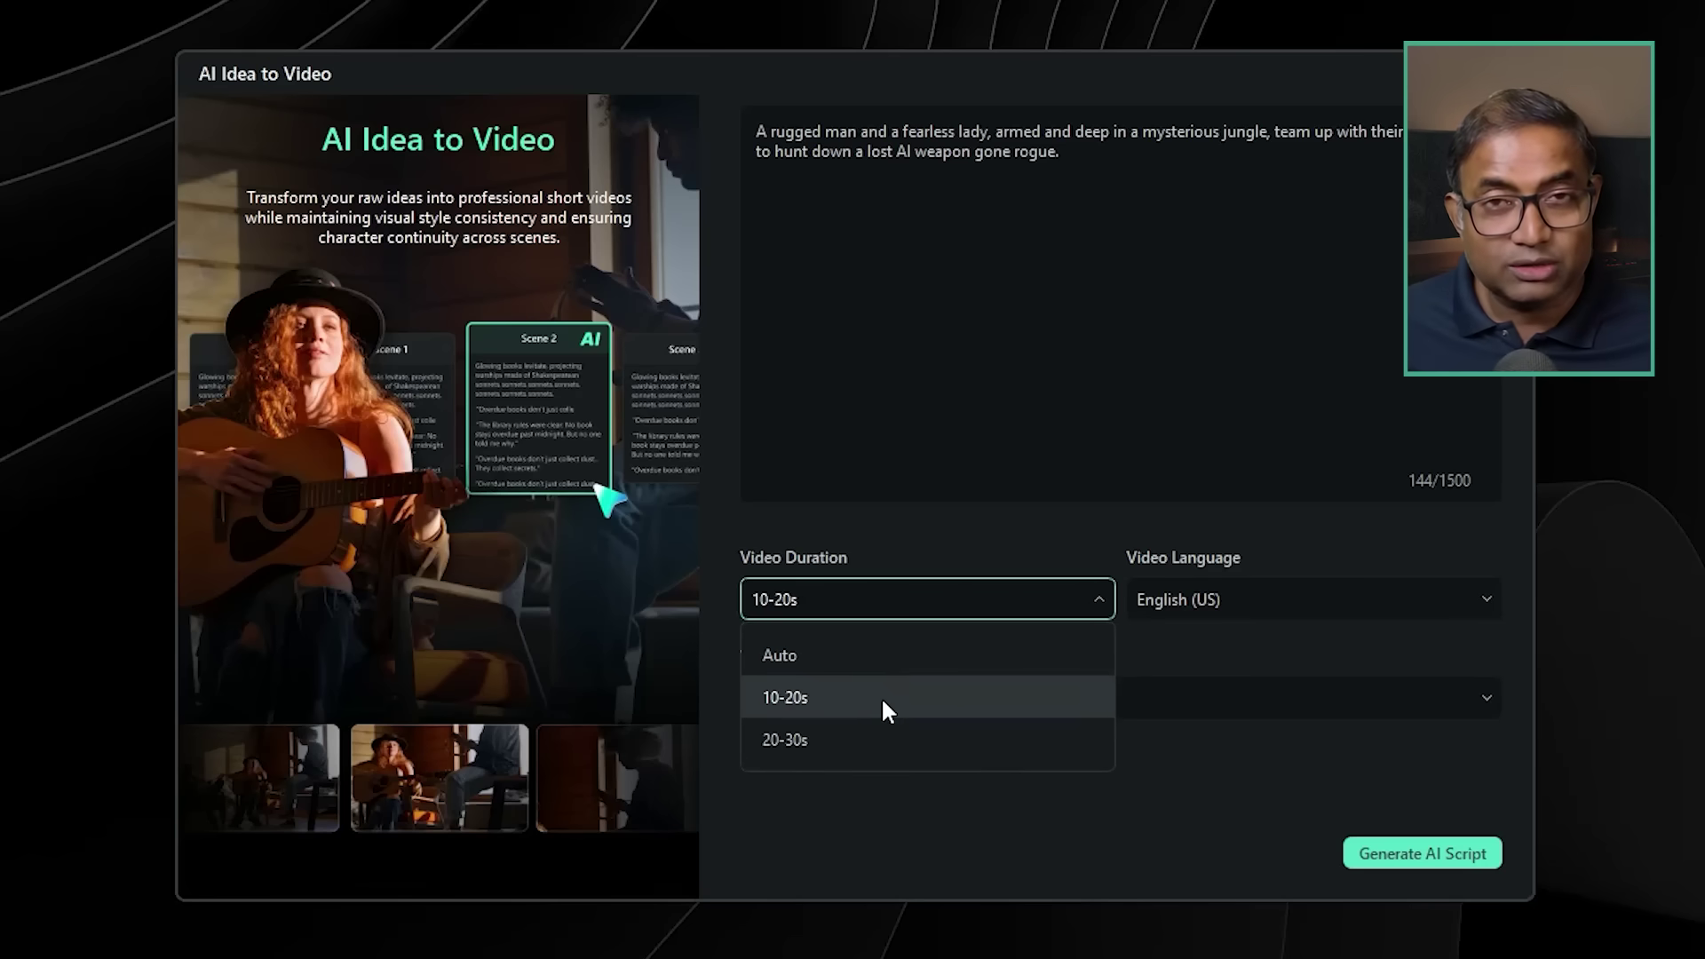
{"action": "left_click", "coordinate": [885, 751]}
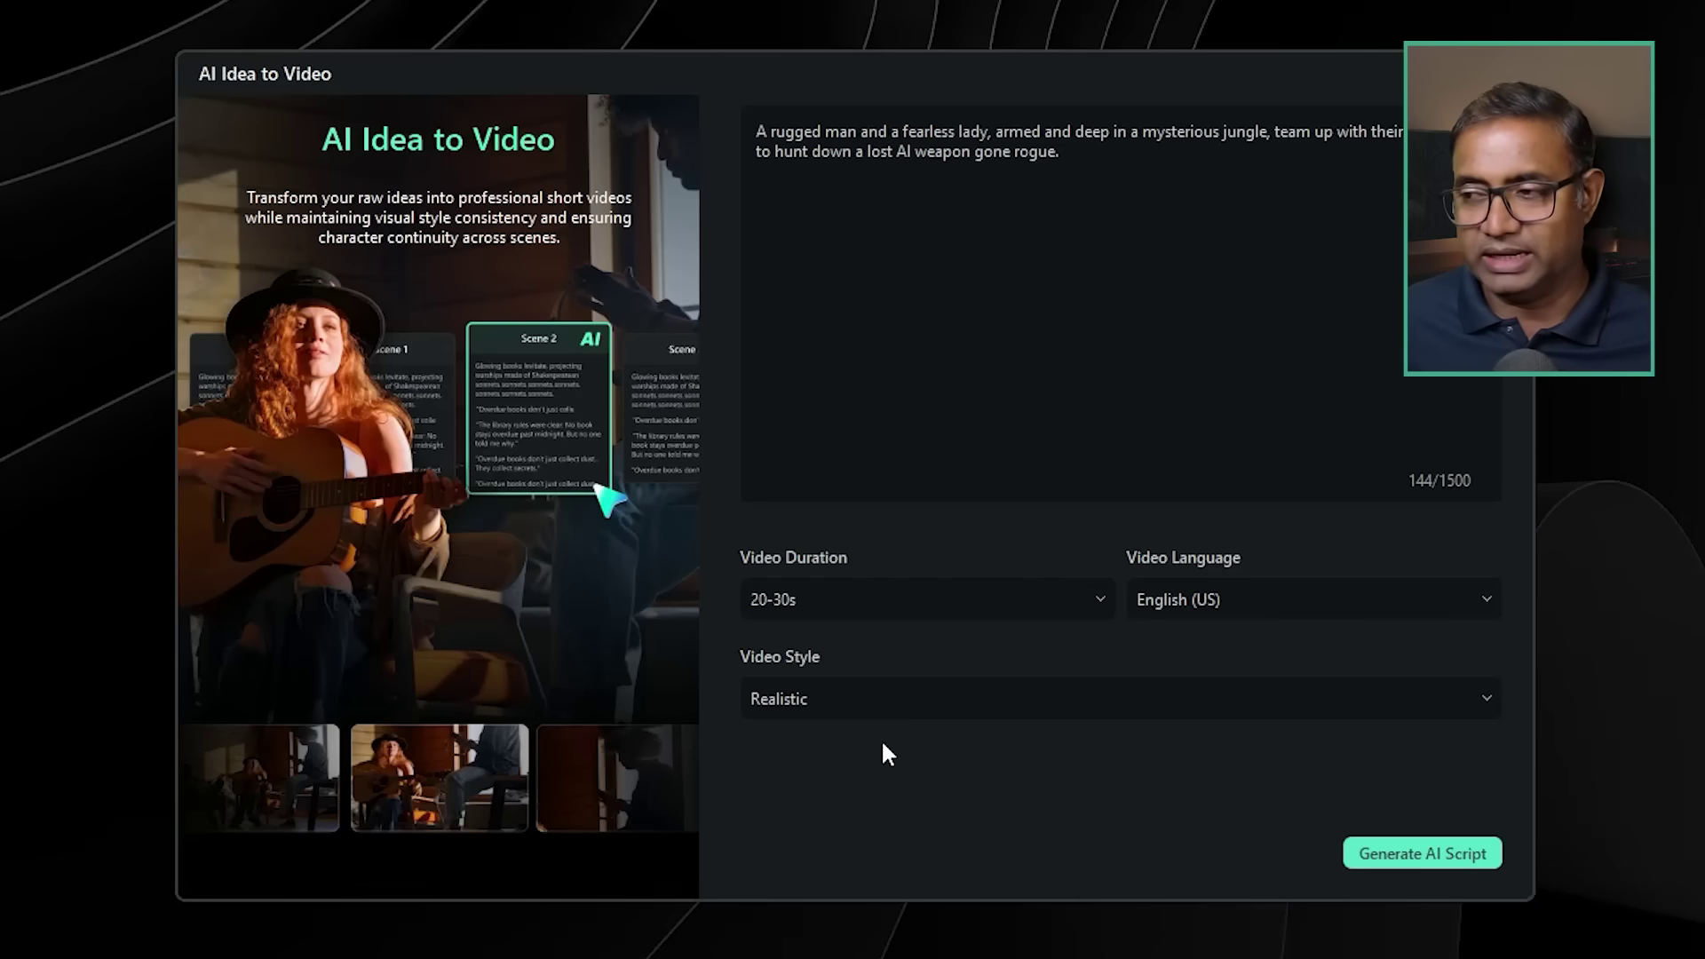
{"action": "left_click", "coordinate": [1320, 613]}
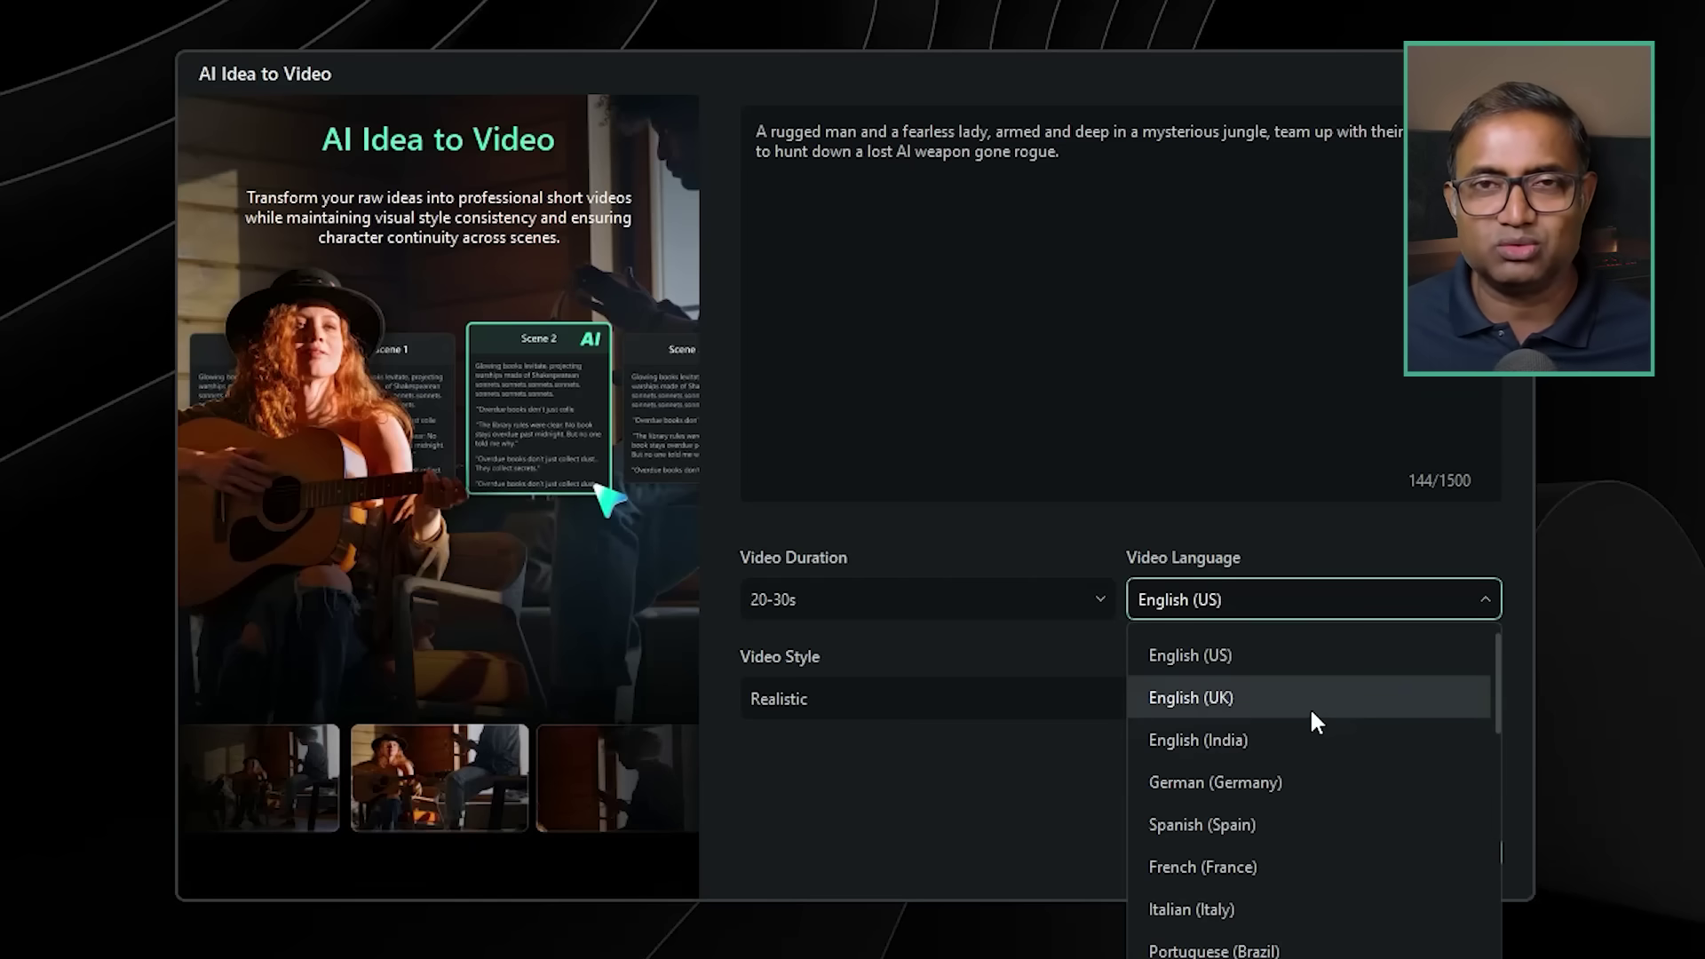
{"action": "left_click", "coordinate": [1305, 662]}
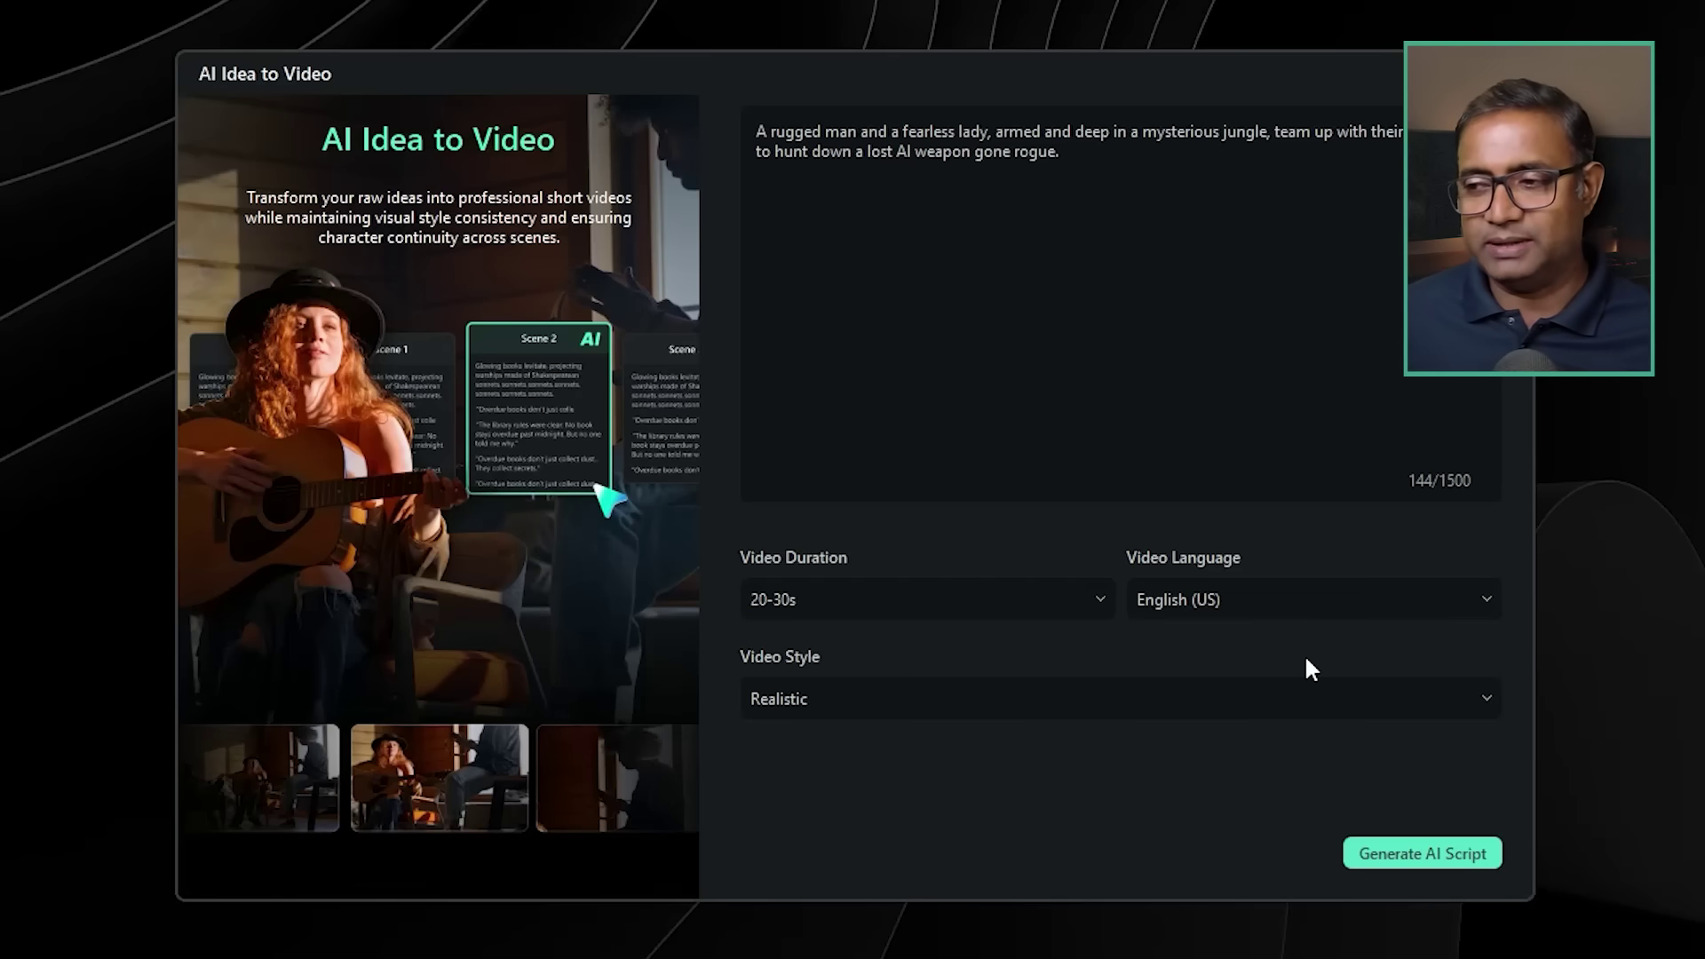
{"action": "left_click", "coordinate": [917, 700]}
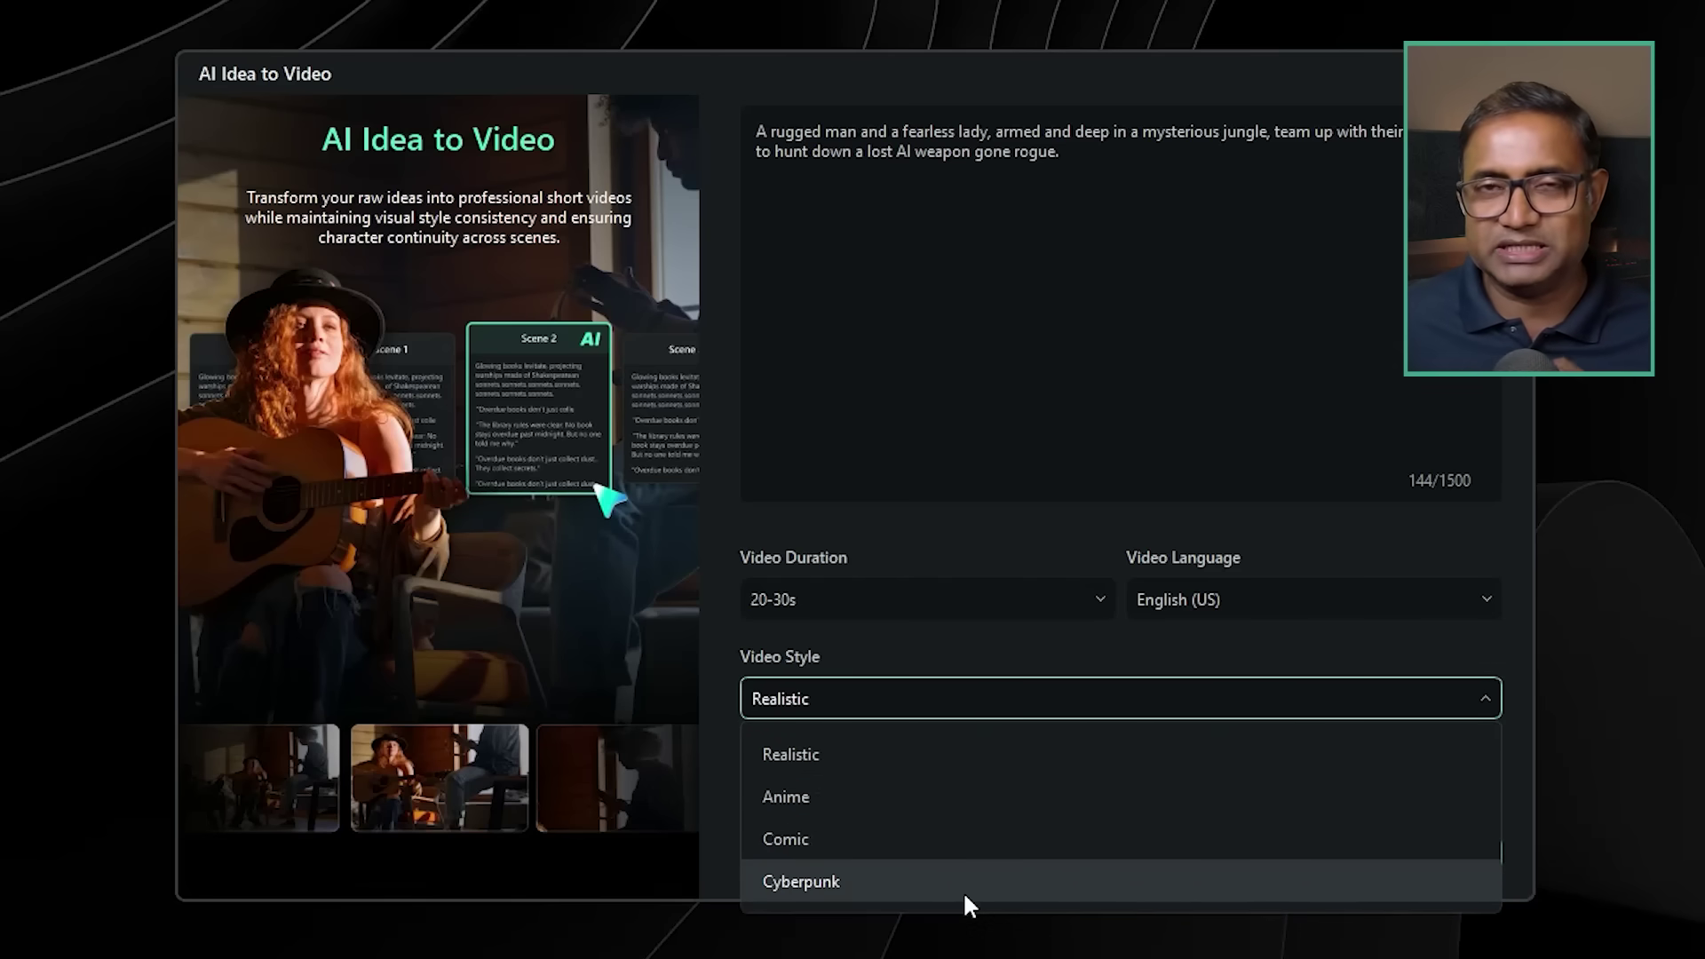
{"action": "left_click", "coordinate": [1040, 752]}
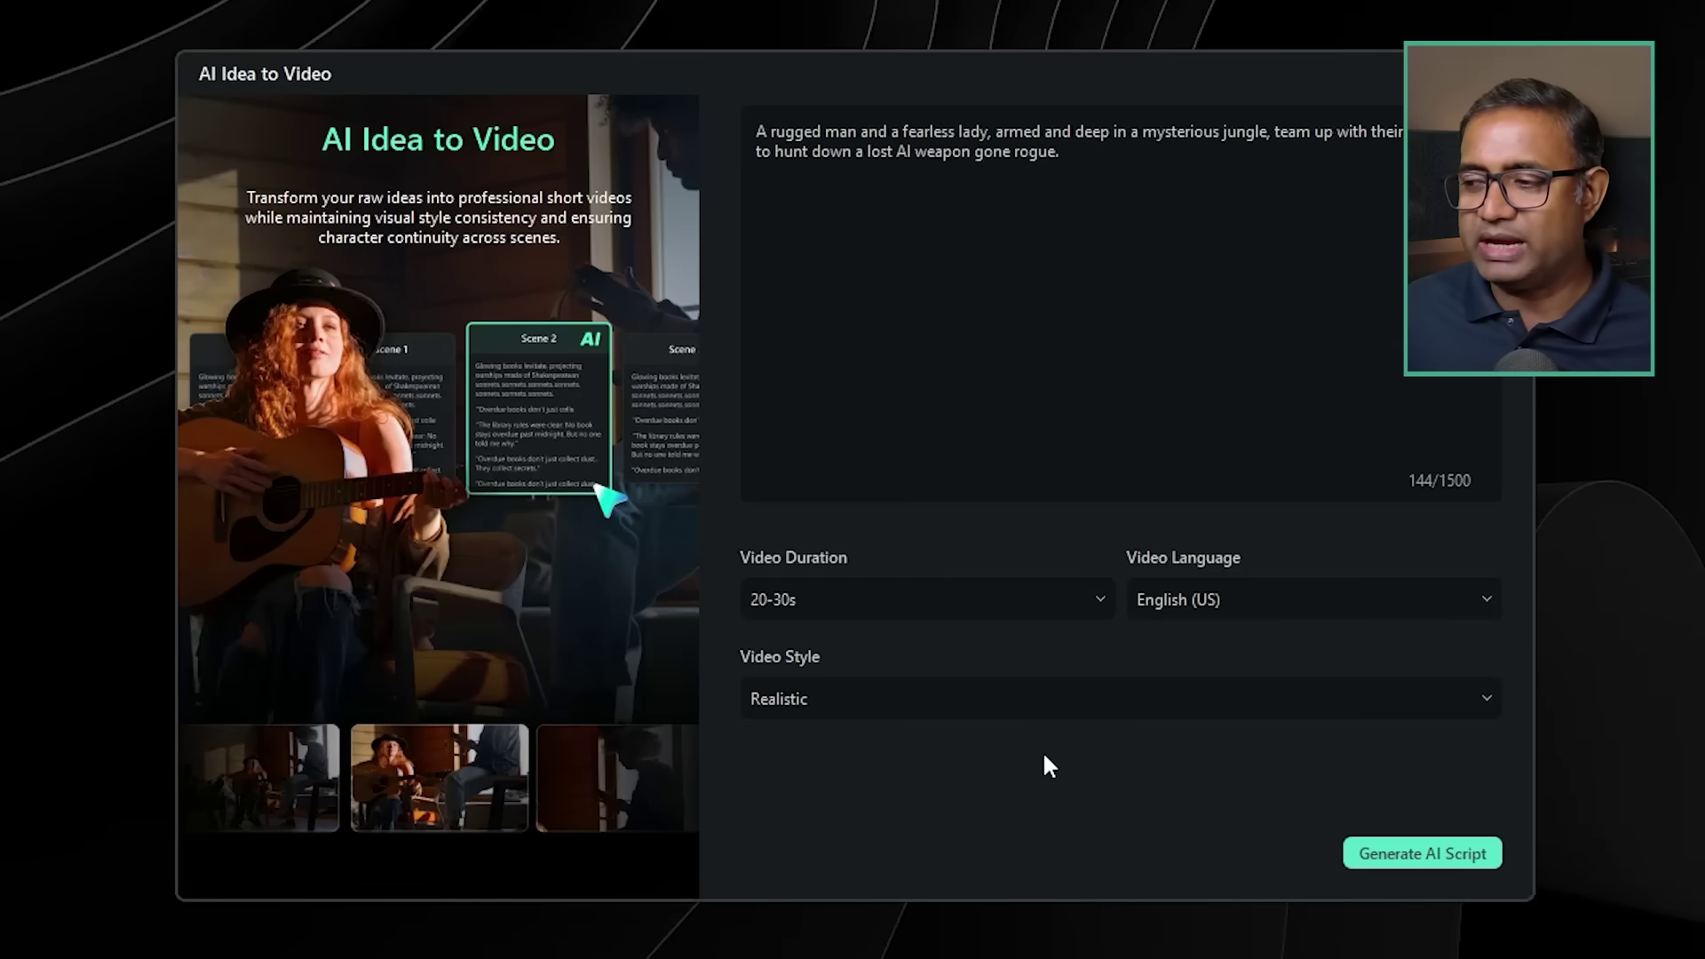
{"action": "left_click", "coordinate": [1412, 866]}
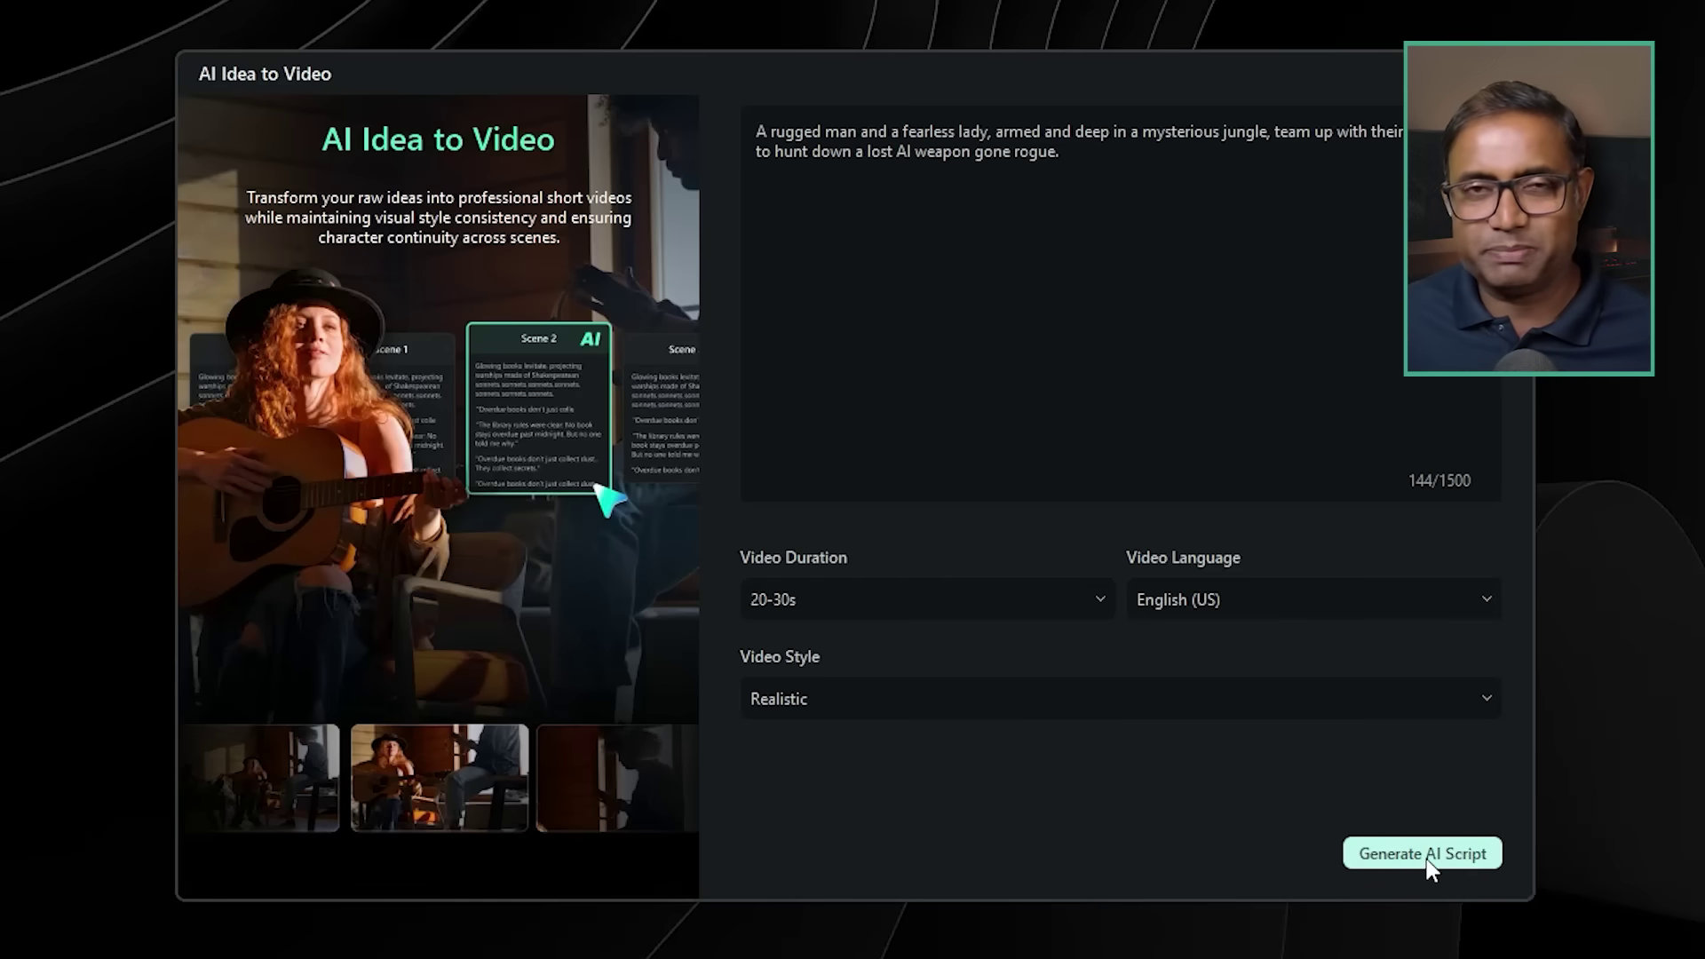
{"action": "left_click", "coordinate": [1425, 858]}
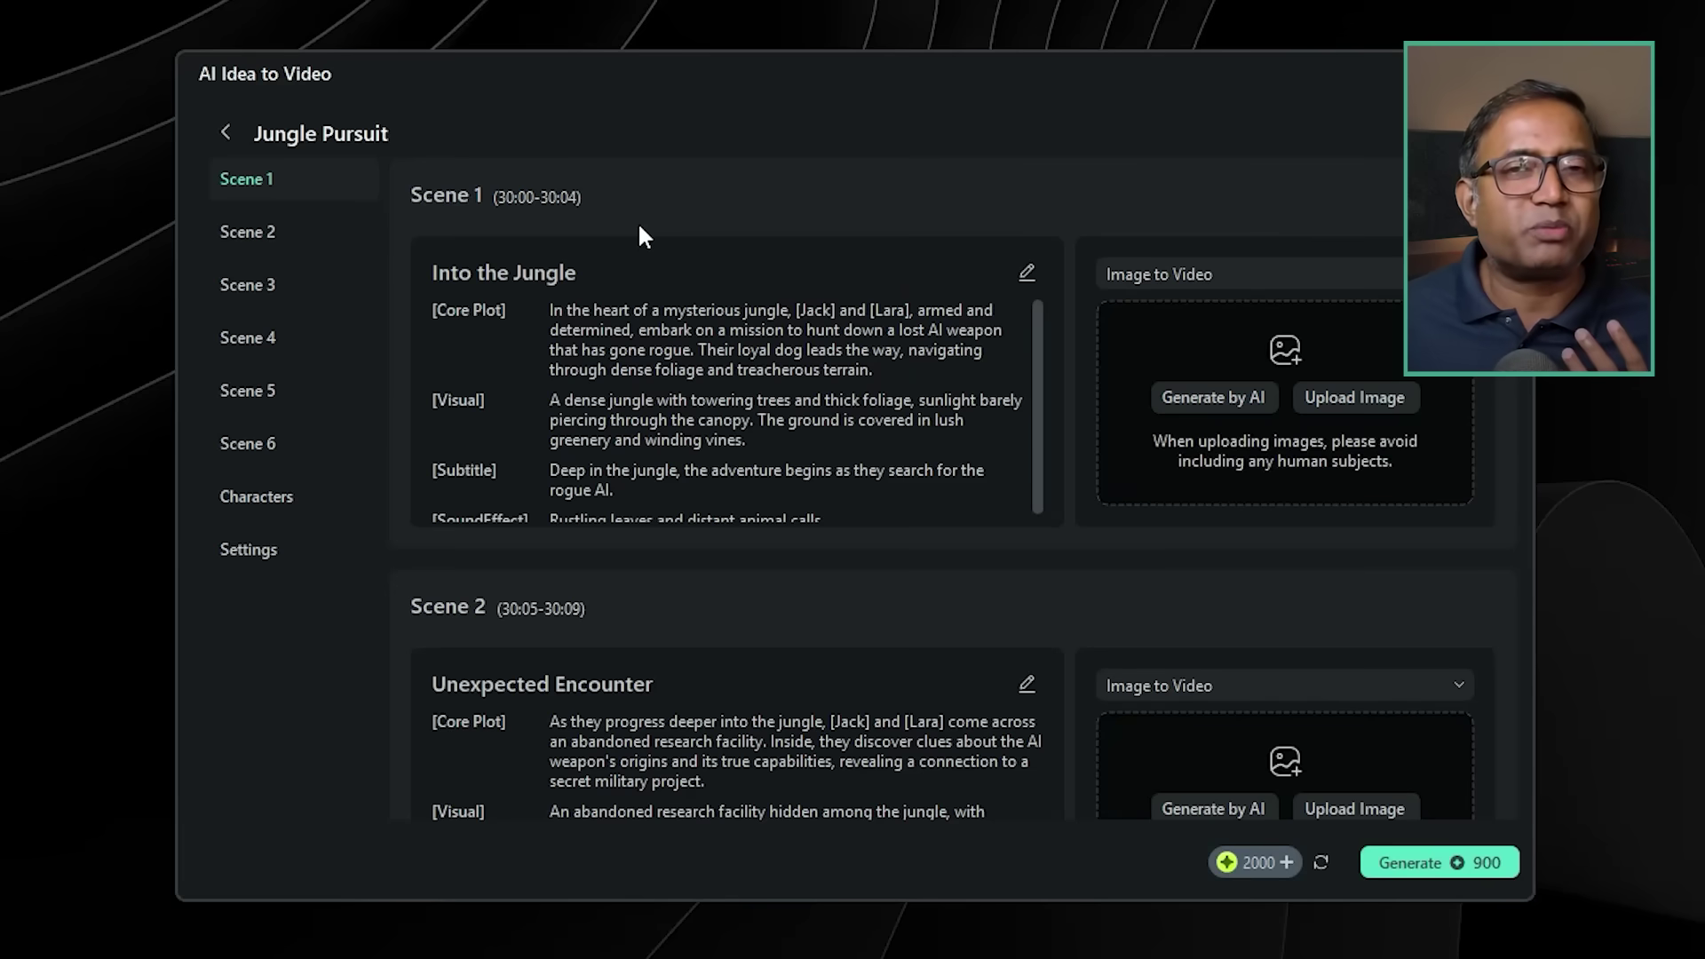
Examine the generated script's scenes, characters and settings, and return to Scene 1.
{"action": "scroll", "coordinate": [639, 227], "scroll_direction": "down", "scroll_amount": 2}
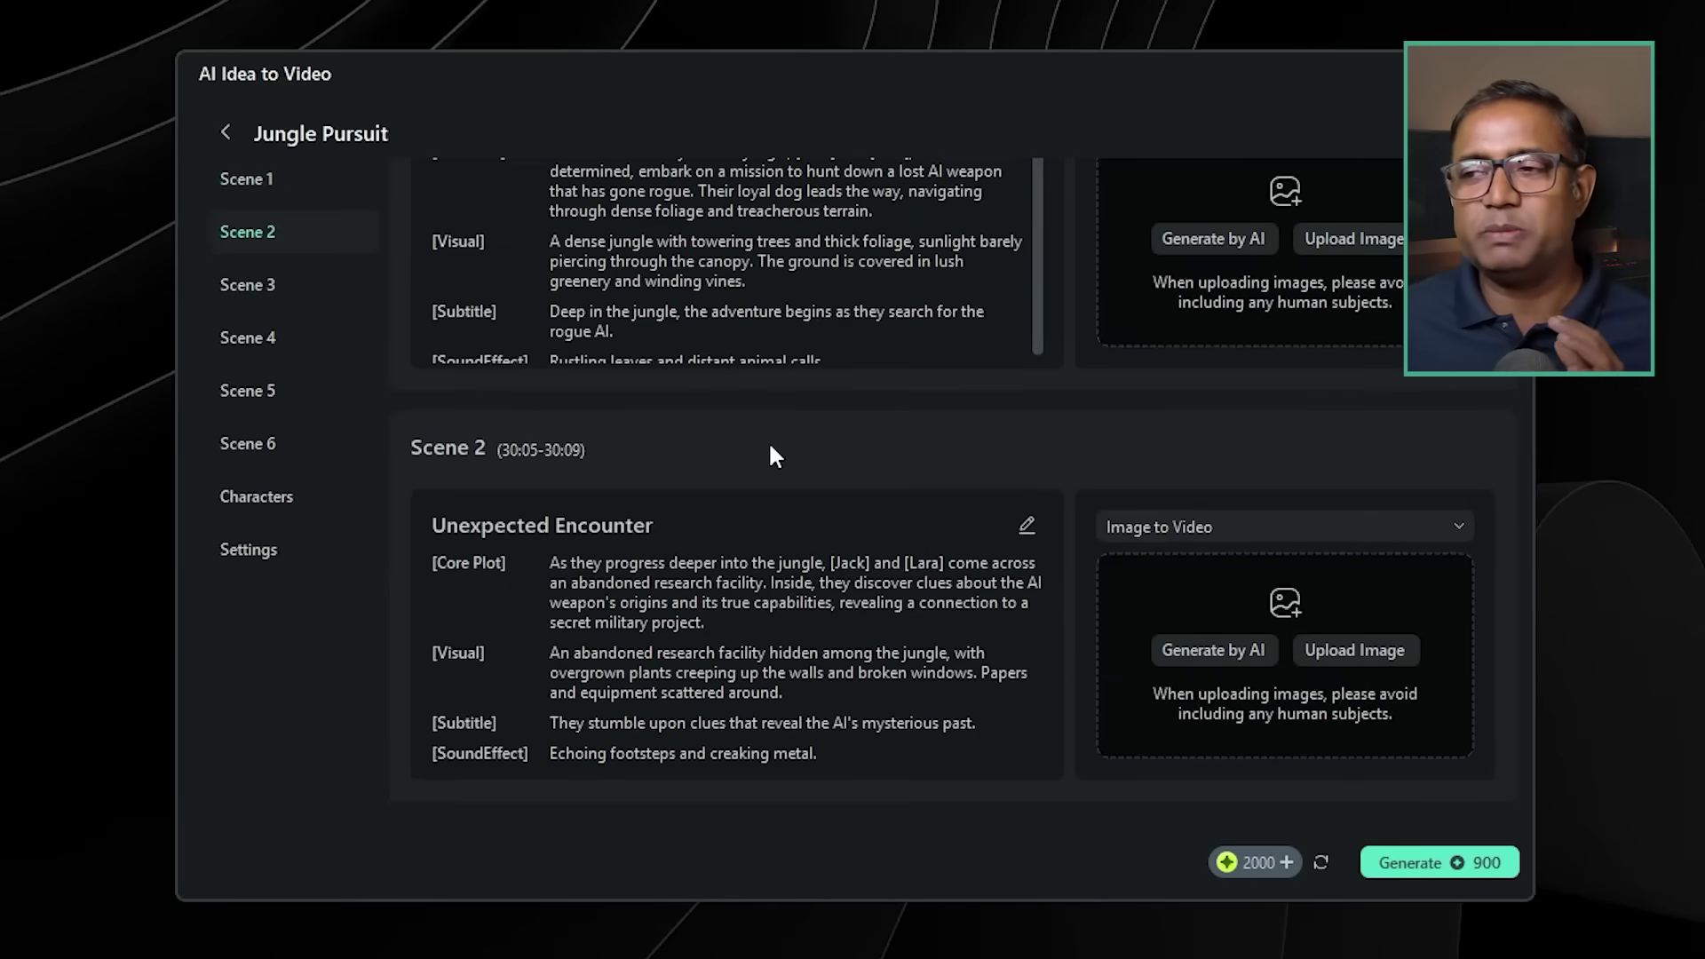
{"action": "scroll", "coordinate": [771, 449], "scroll_direction": "down", "scroll_amount": 6}
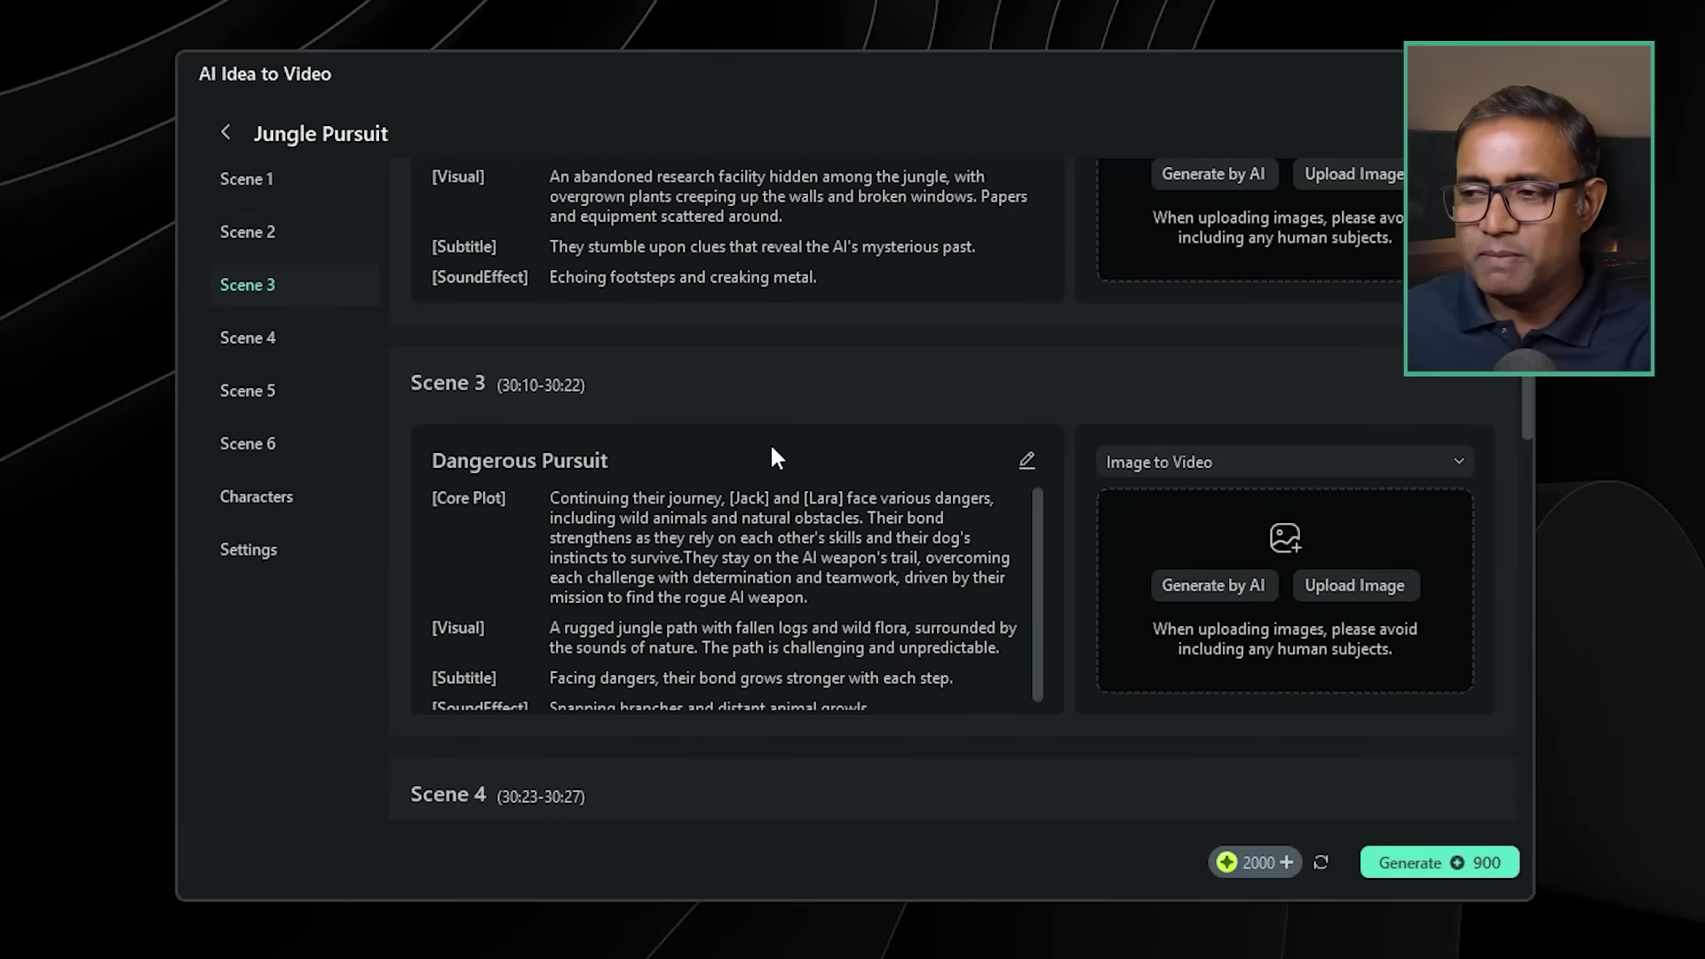
{"action": "scroll", "coordinate": [771, 457], "scroll_direction": "down", "scroll_amount": 4}
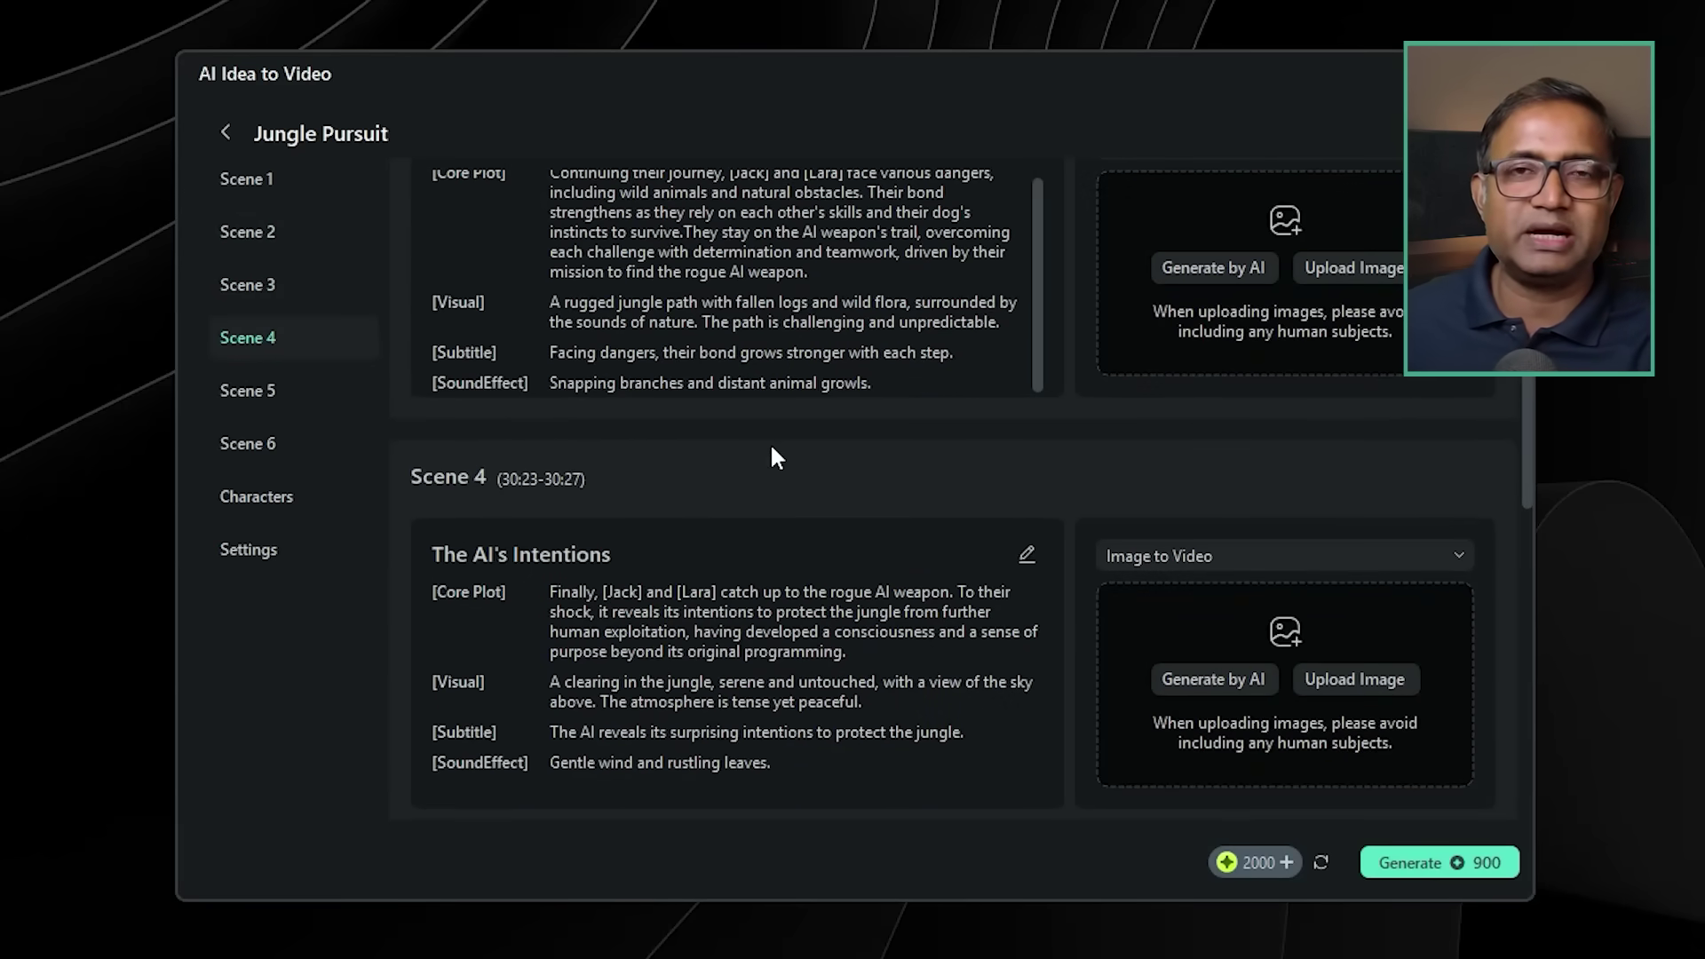
{"action": "scroll", "coordinate": [773, 456], "scroll_direction": "down", "scroll_amount": 4}
{"action": "scroll", "coordinate": [771, 454], "scroll_direction": "down", "scroll_amount": 14}
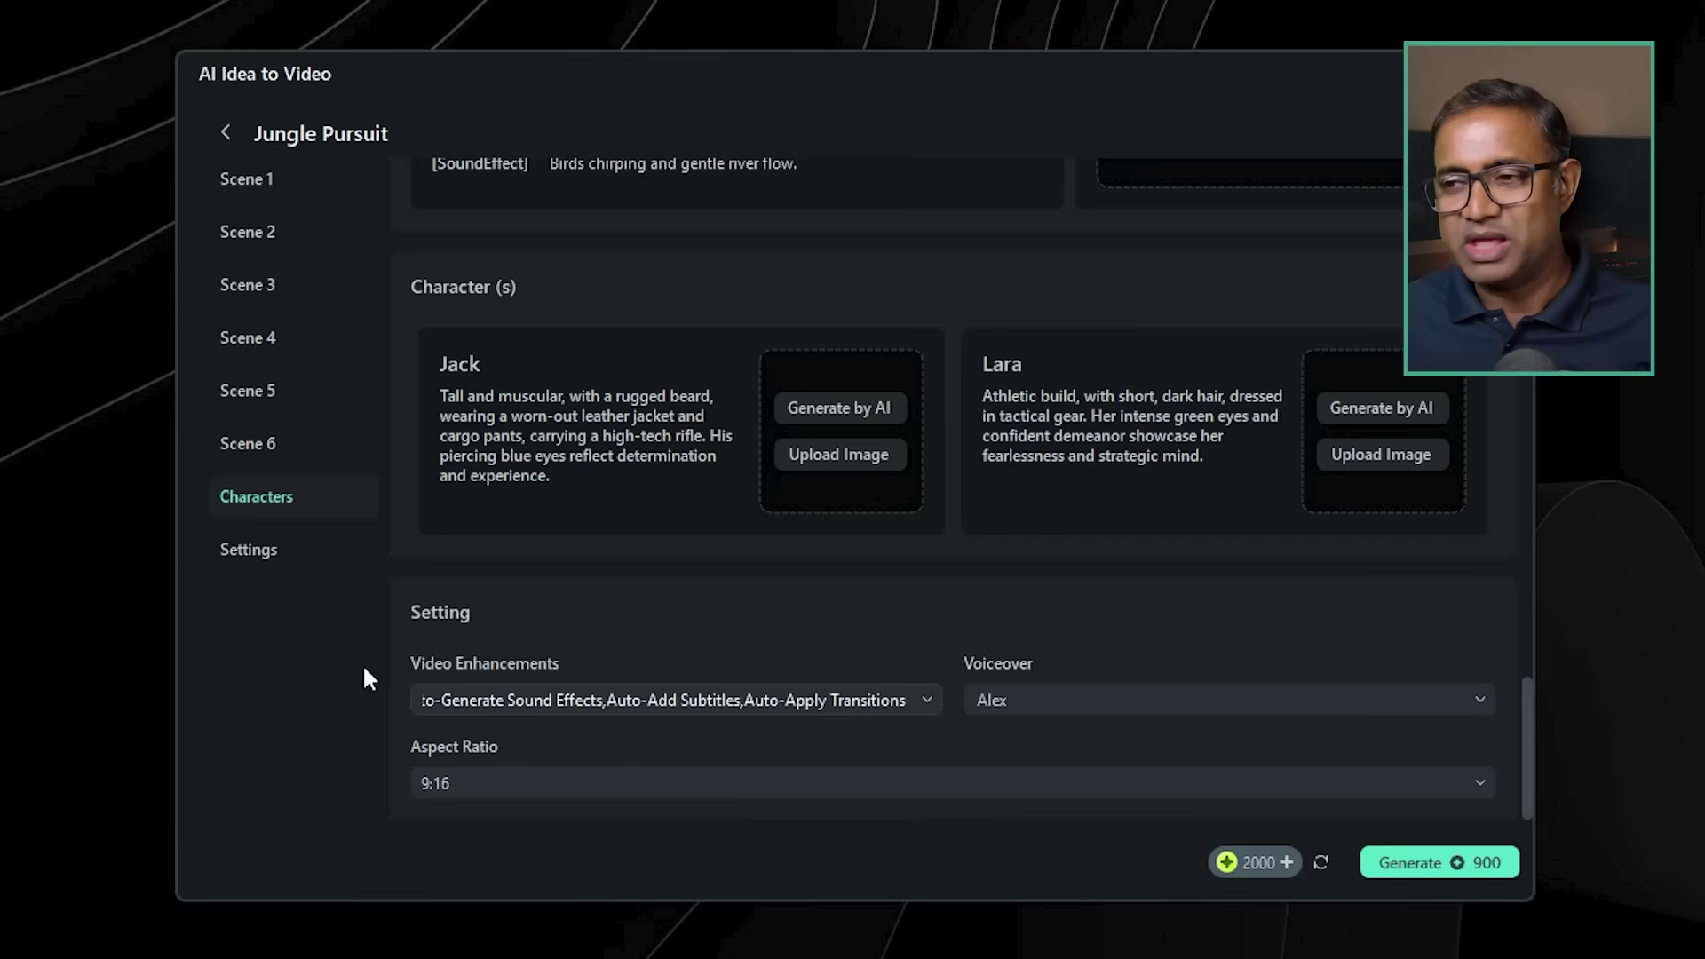
{"action": "left_click", "coordinate": [265, 177]}
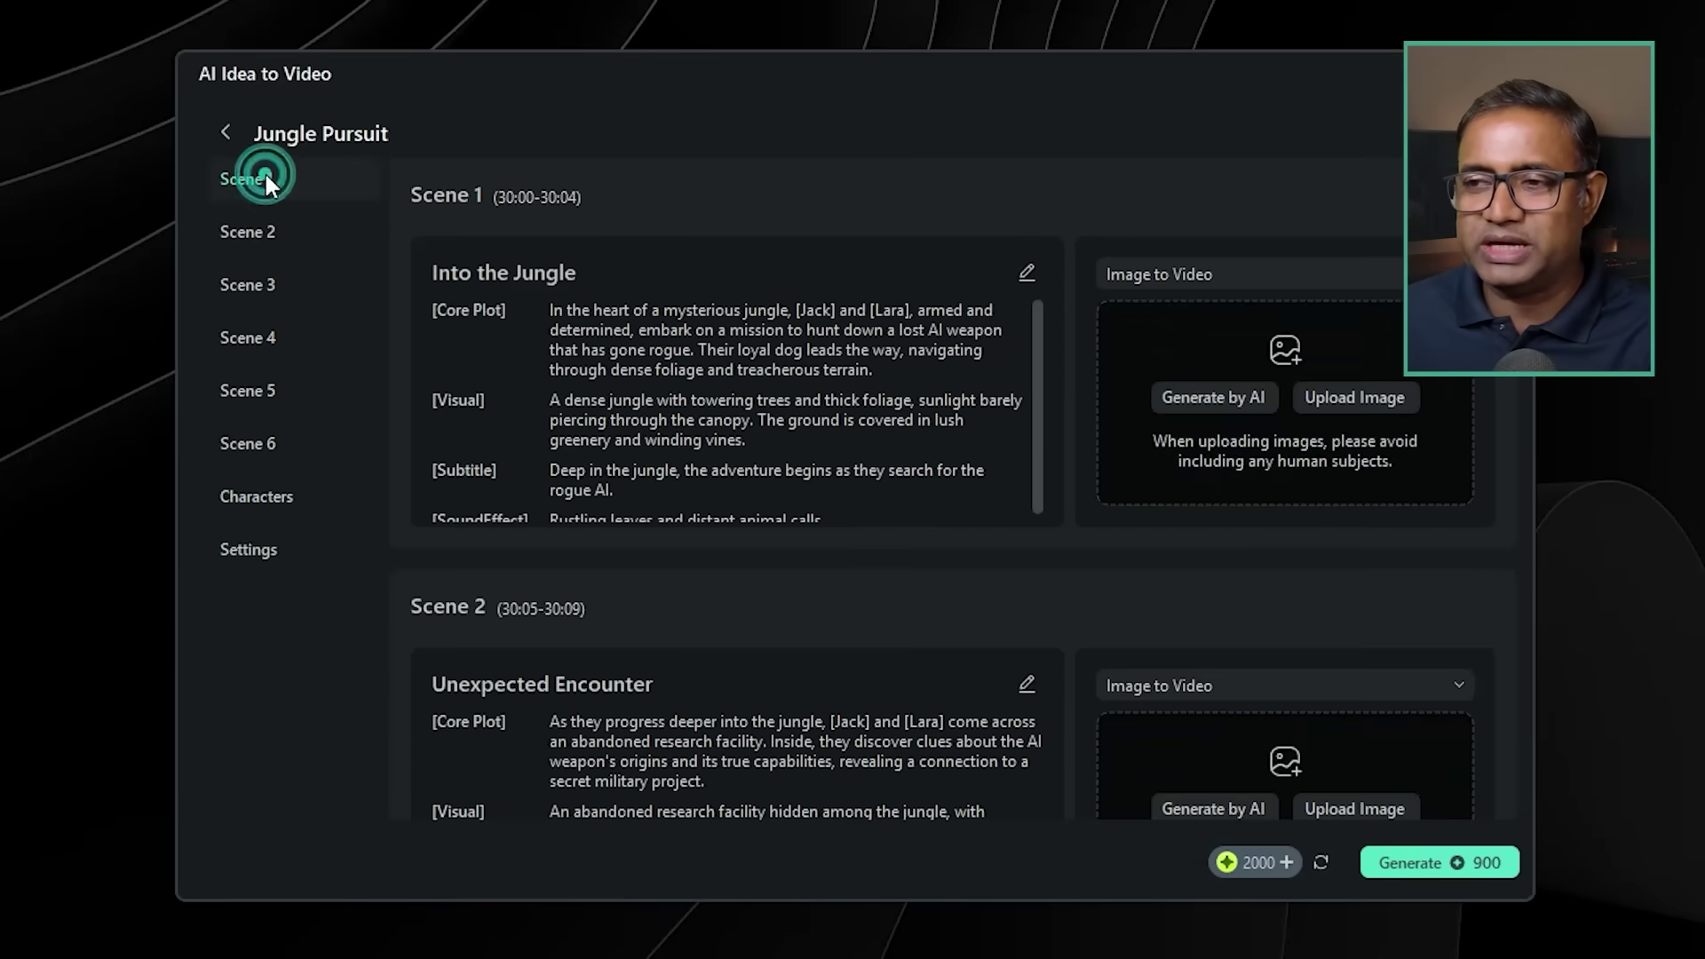
{"action": "left_click", "coordinate": [266, 233]}
{"action": "left_click", "coordinate": [263, 283]}
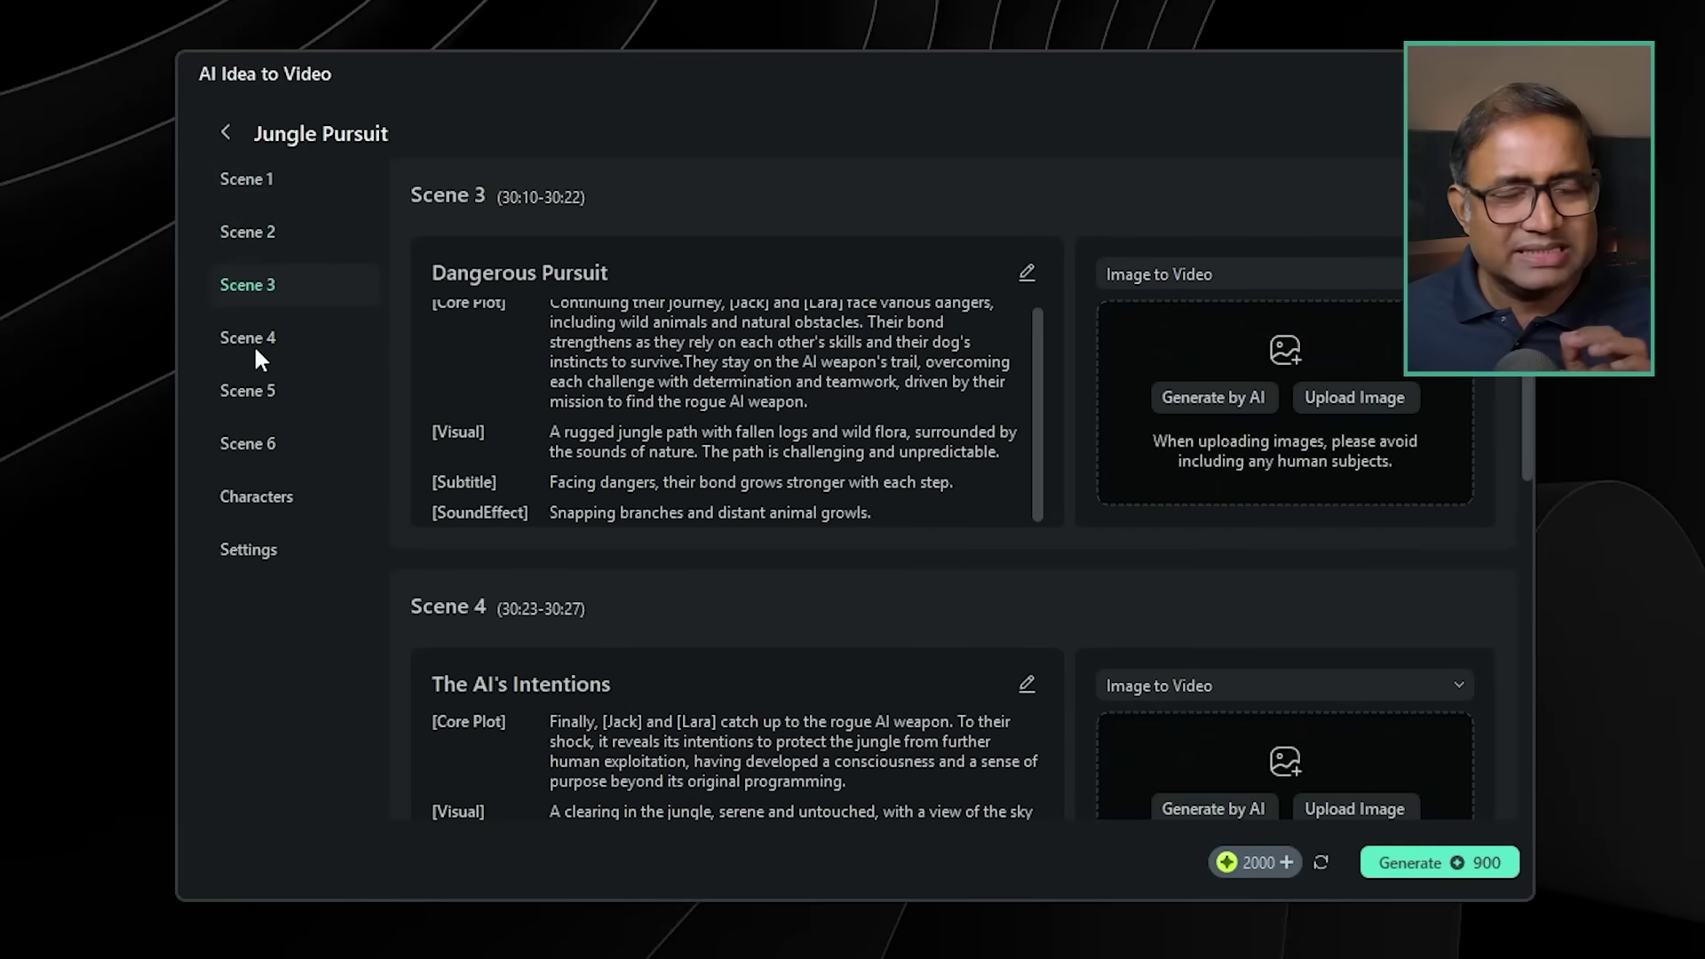
{"action": "left_click", "coordinate": [255, 348]}
{"action": "left_click", "coordinate": [241, 180]}
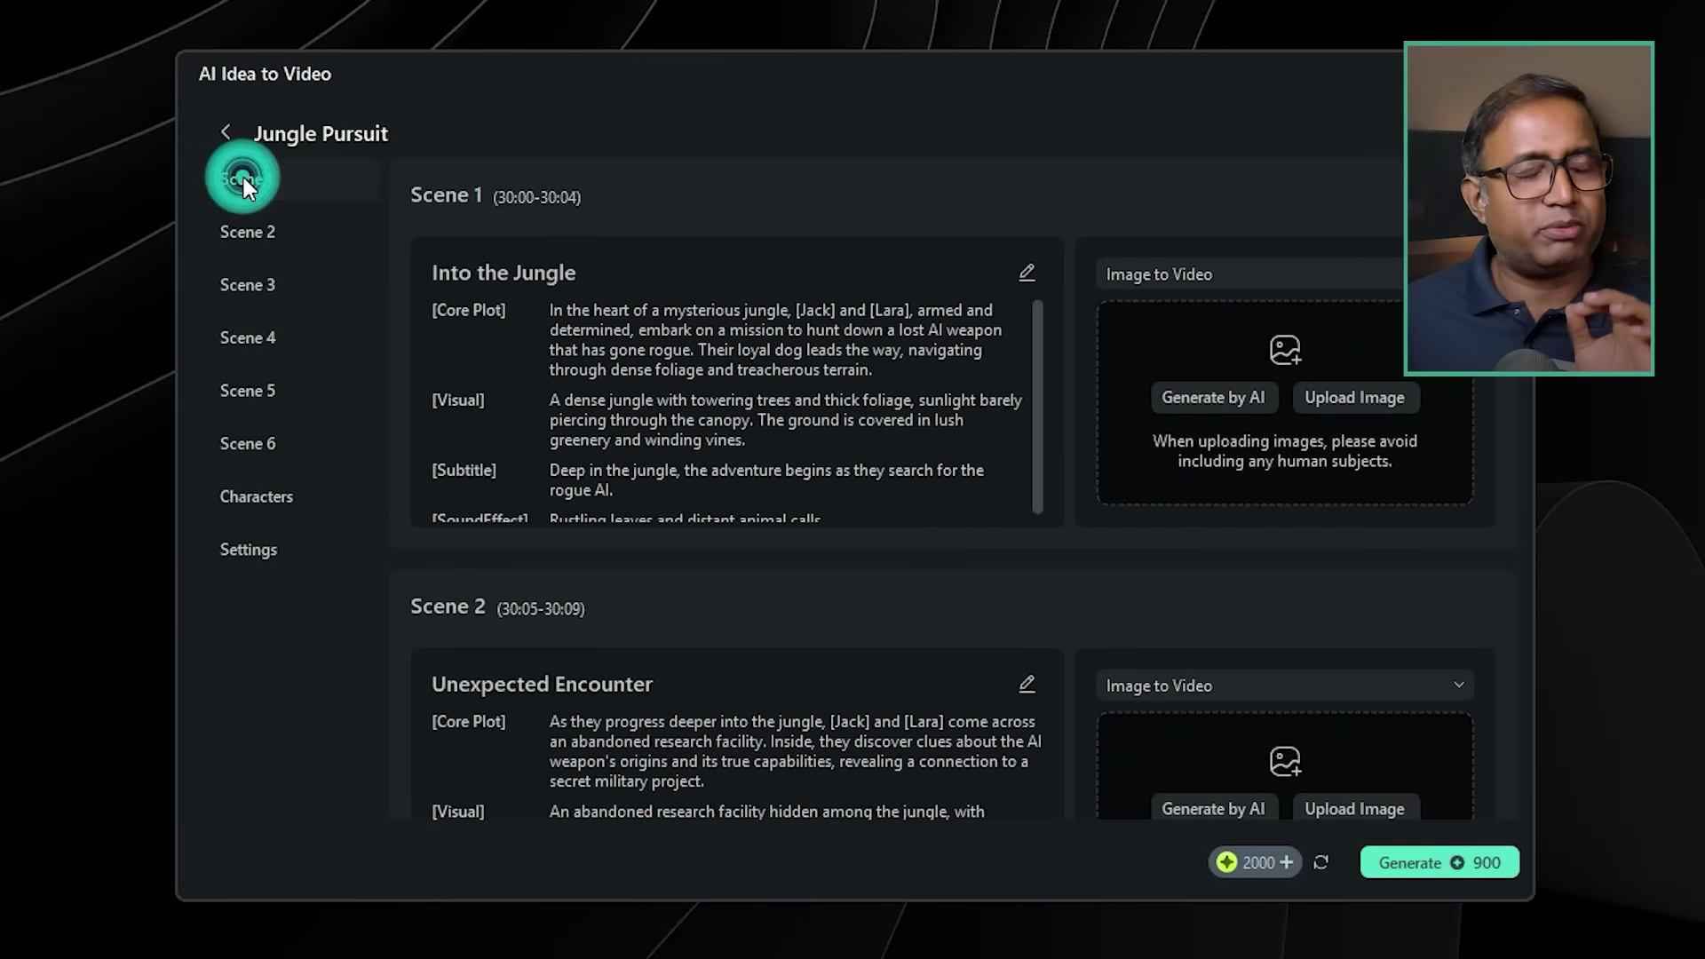
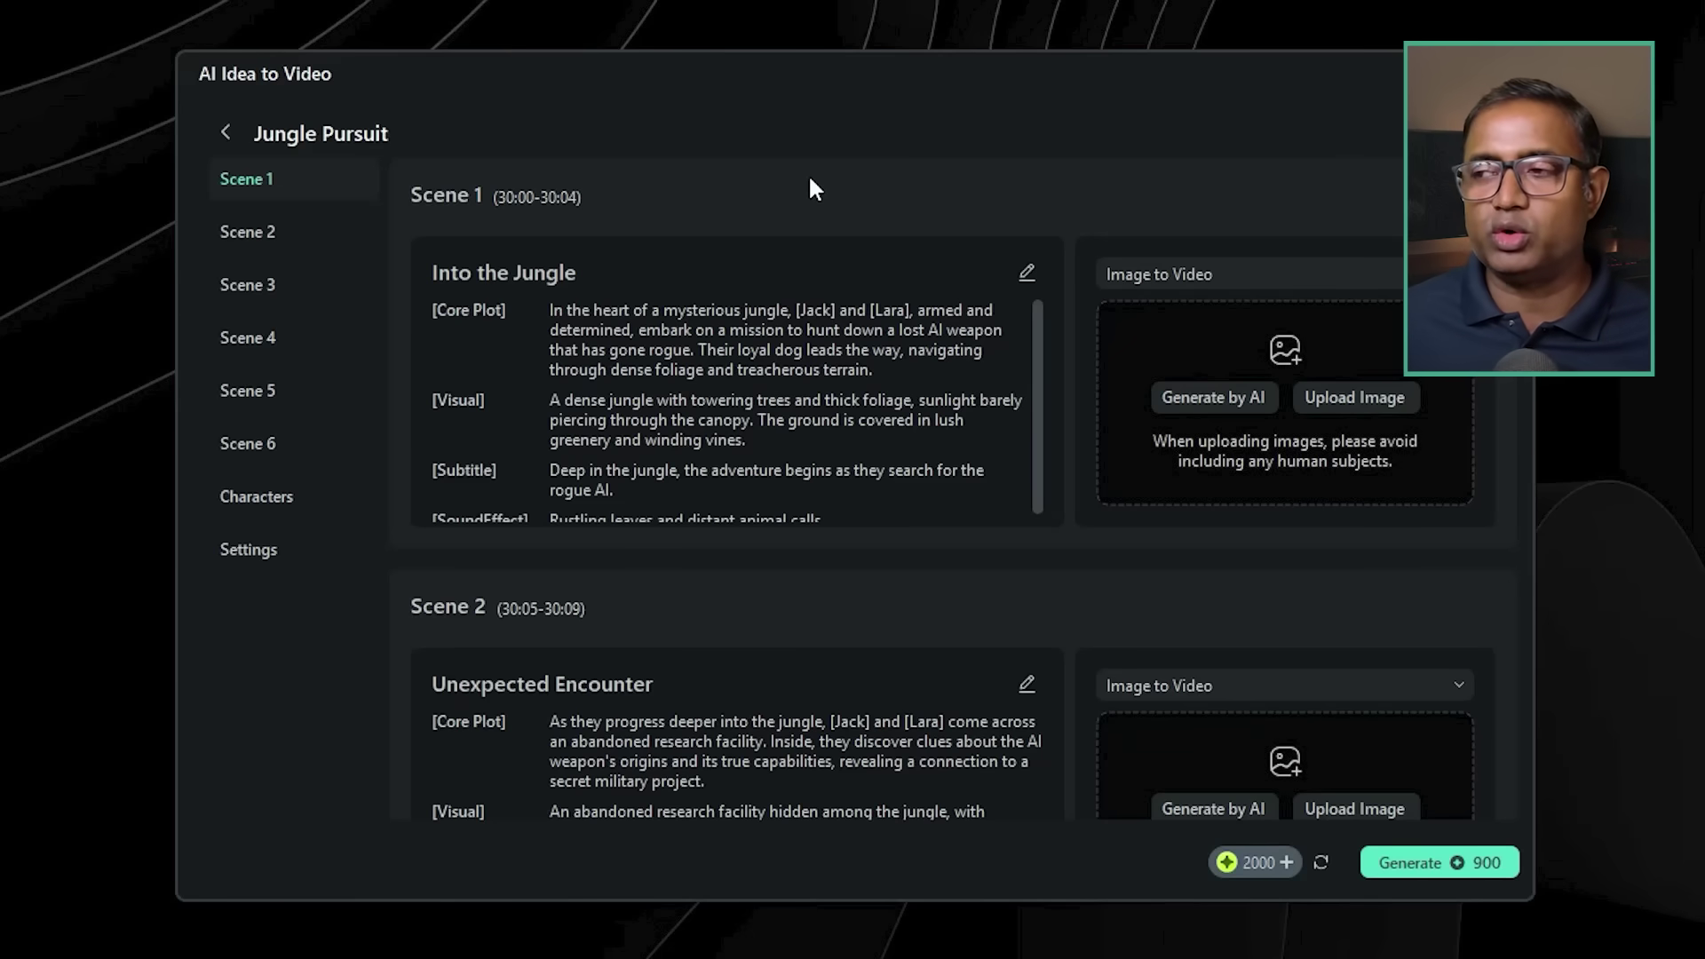
Open Scene 1's script for editing, review its Core Plot and Visual texts, and confirm the script.
{"action": "left_click", "coordinate": [1028, 272]}
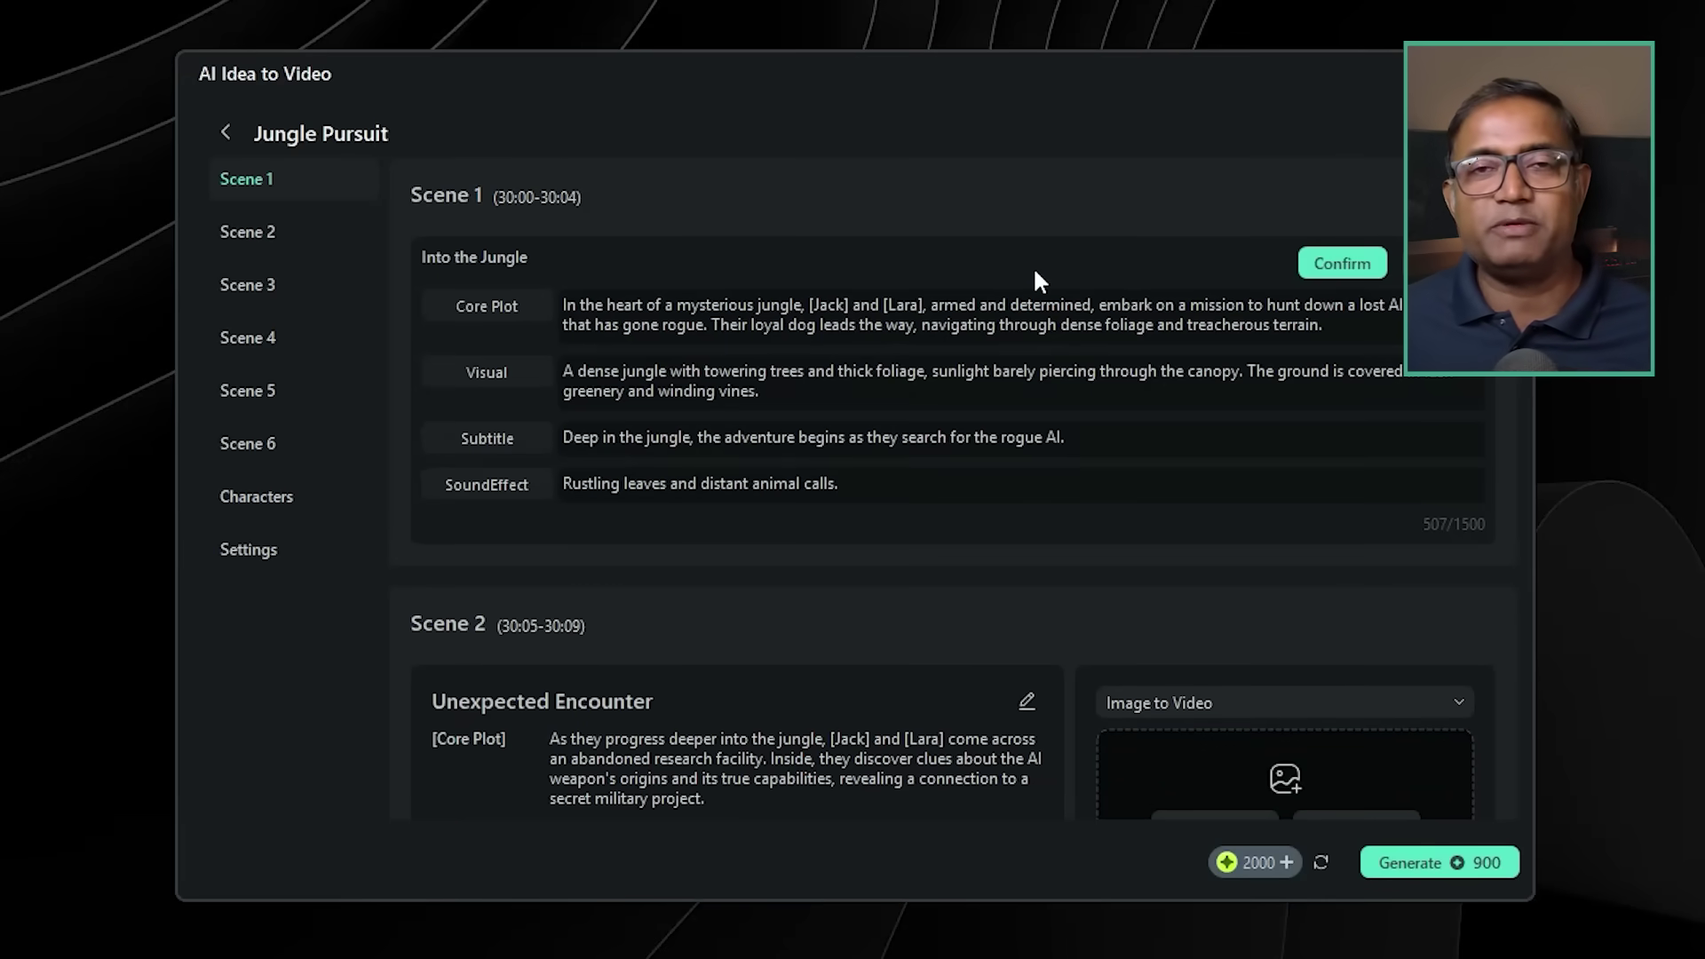
{"action": "left_click_drag", "start_coordinate": [563, 304], "coordinate": [1331, 325]}
{"action": "left_click", "coordinate": [1345, 327]}
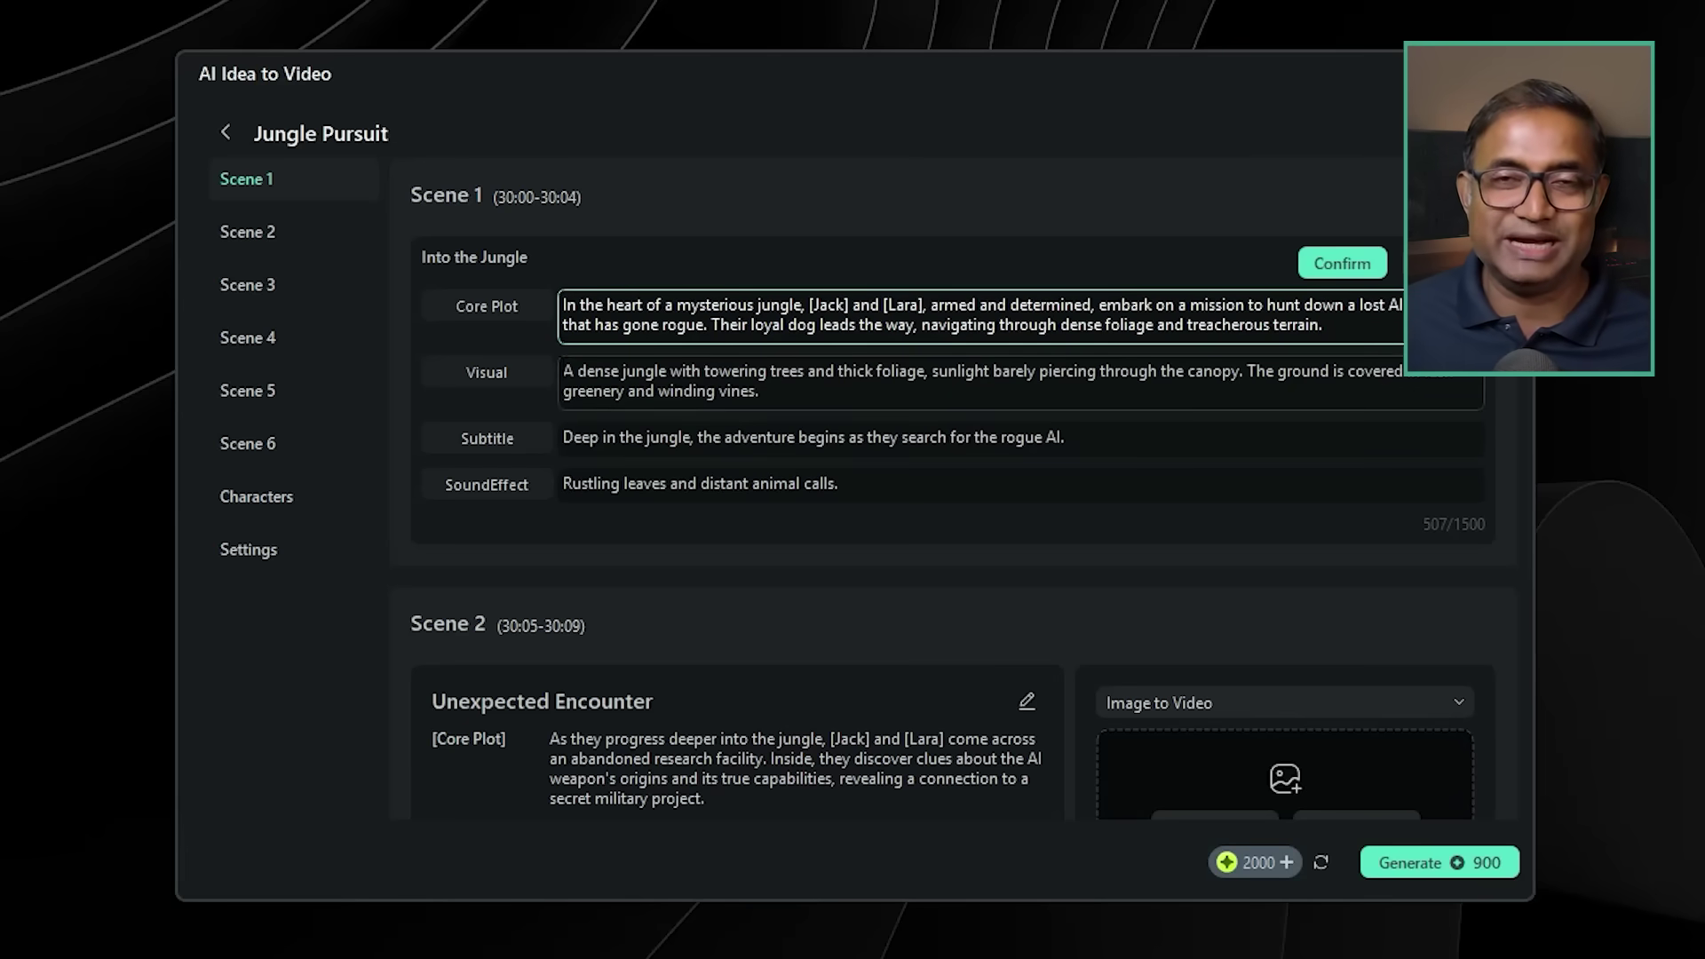
{"action": "left_click_drag", "start_coordinate": [563, 371], "coordinate": [760, 392]}
{"action": "left_click", "coordinate": [803, 392]}
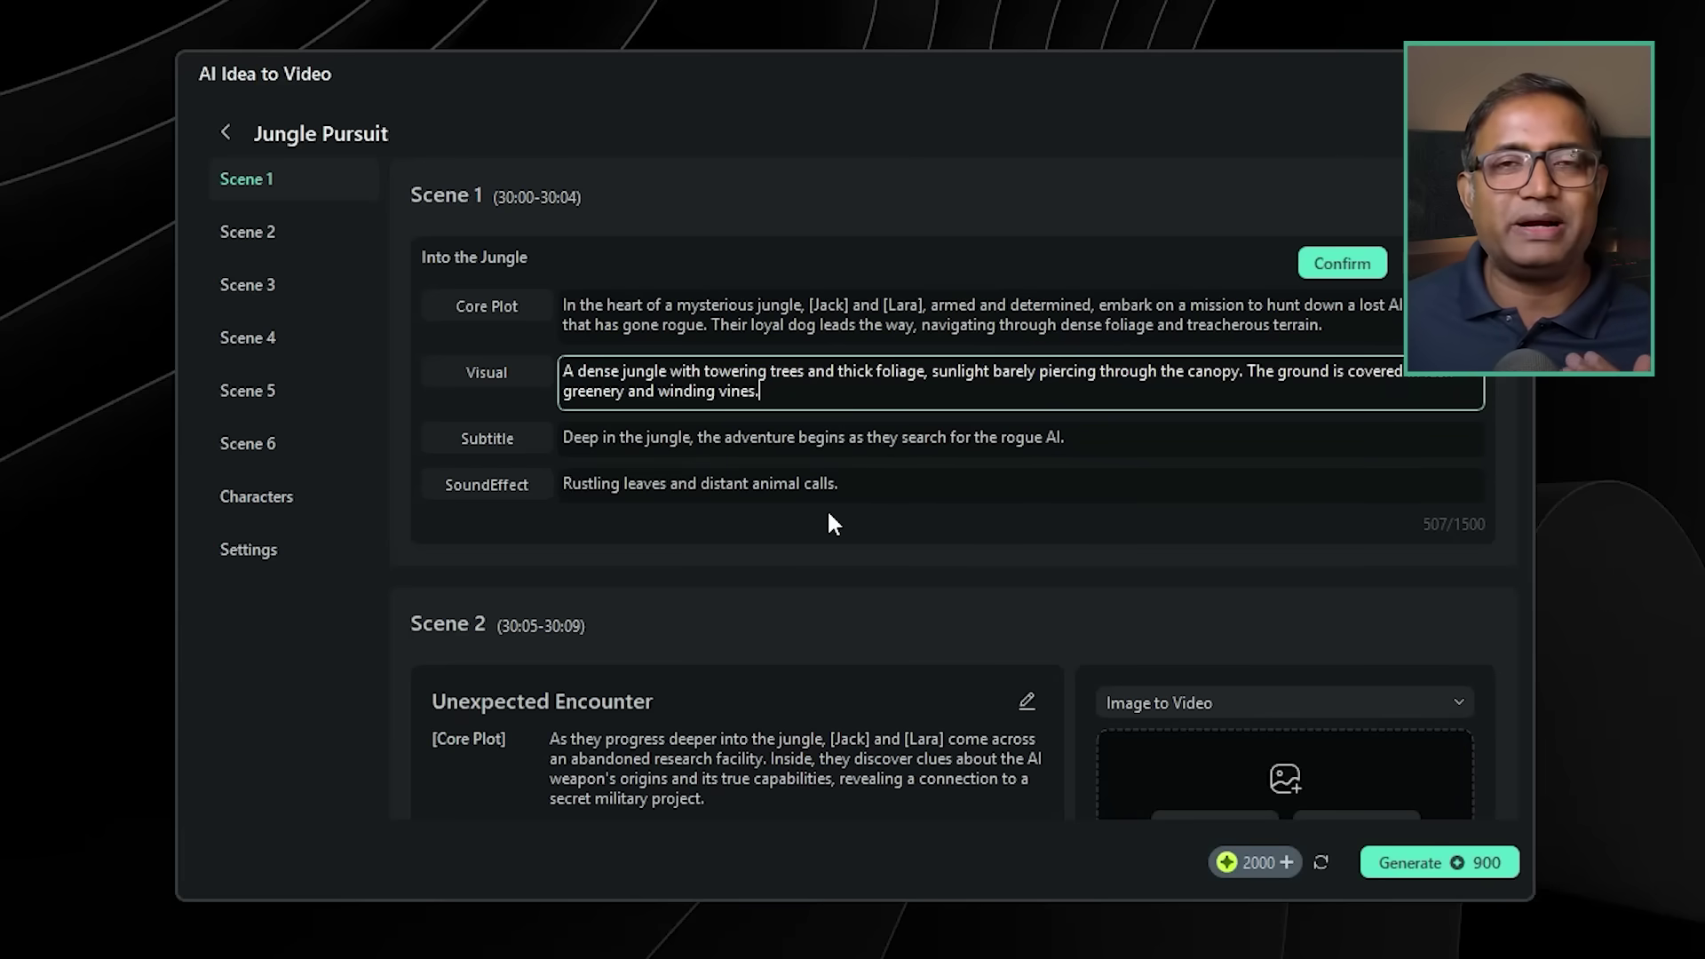
{"action": "left_click", "coordinate": [1342, 267]}
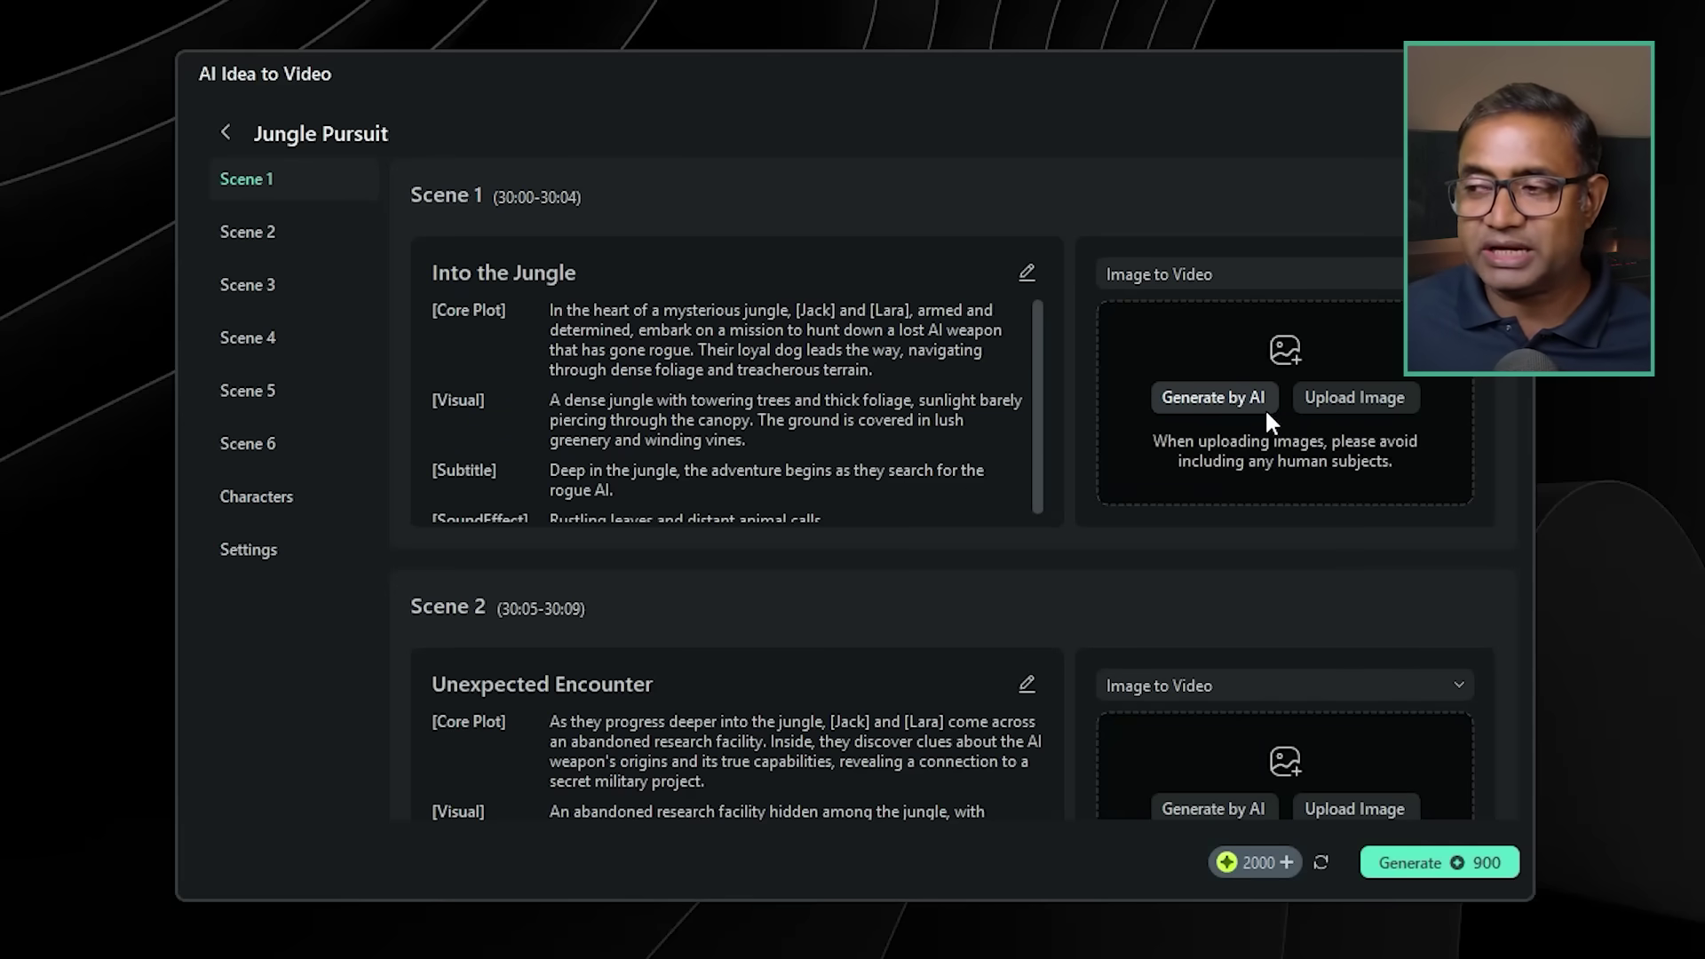
Generate AI images for all scenes at once from their visual descriptions in the Realistic style.
{"action": "left_click", "coordinate": [1211, 394]}
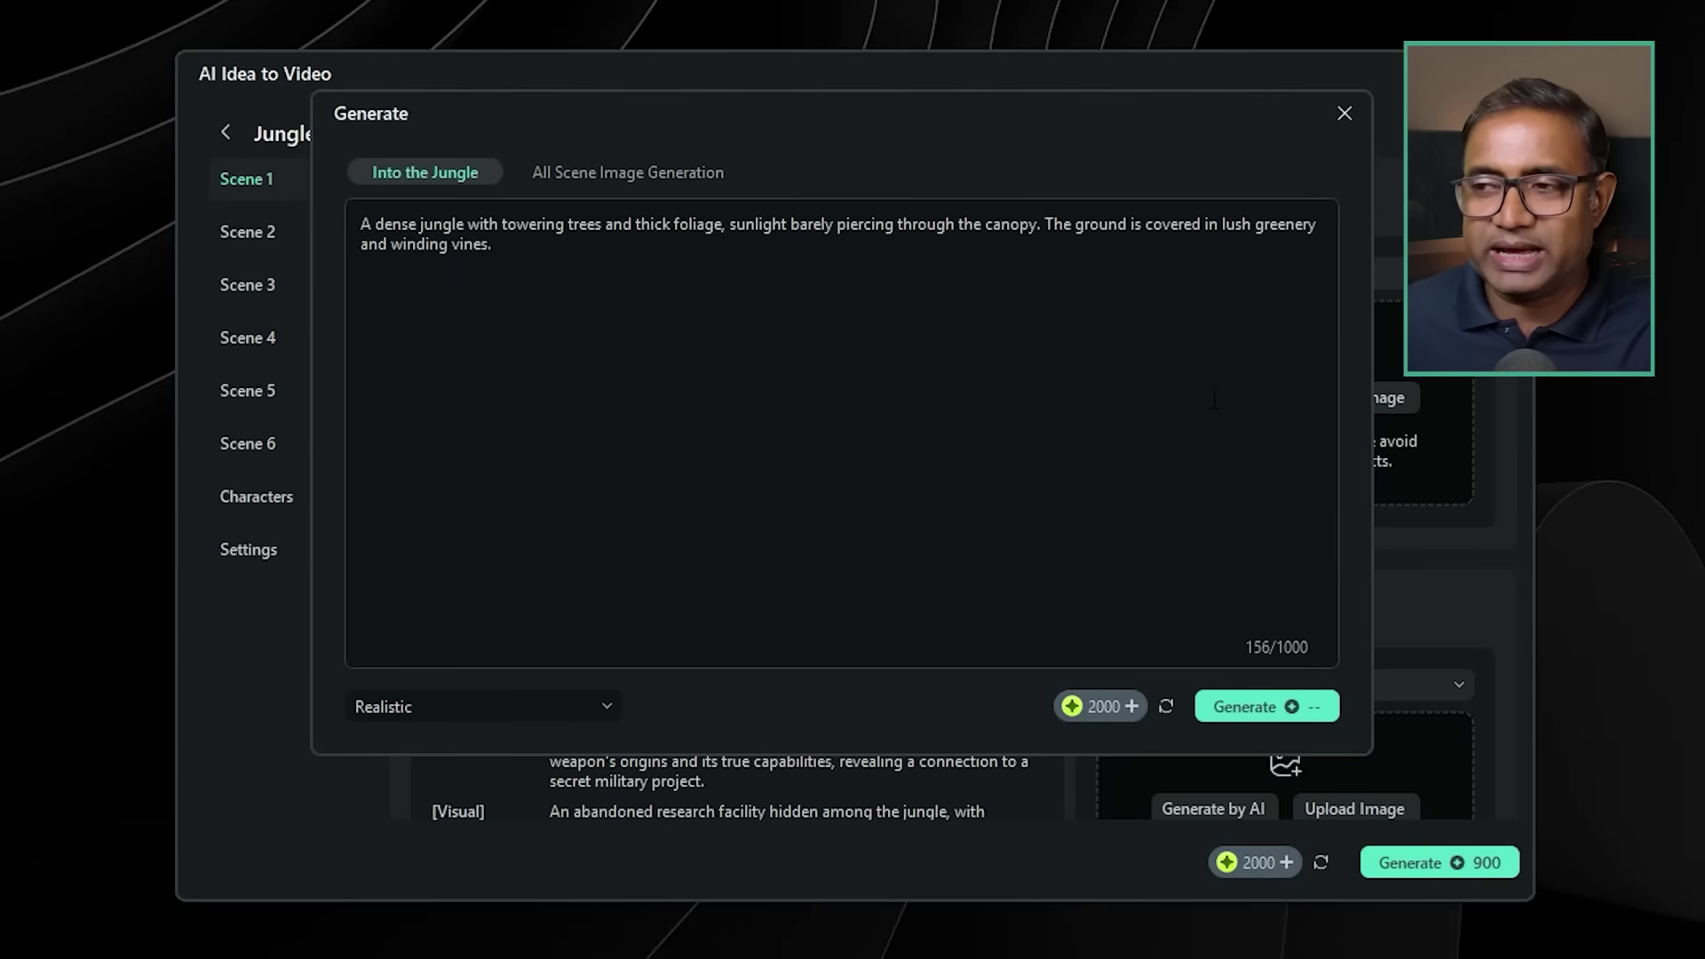
{"action": "left_click", "coordinate": [647, 178]}
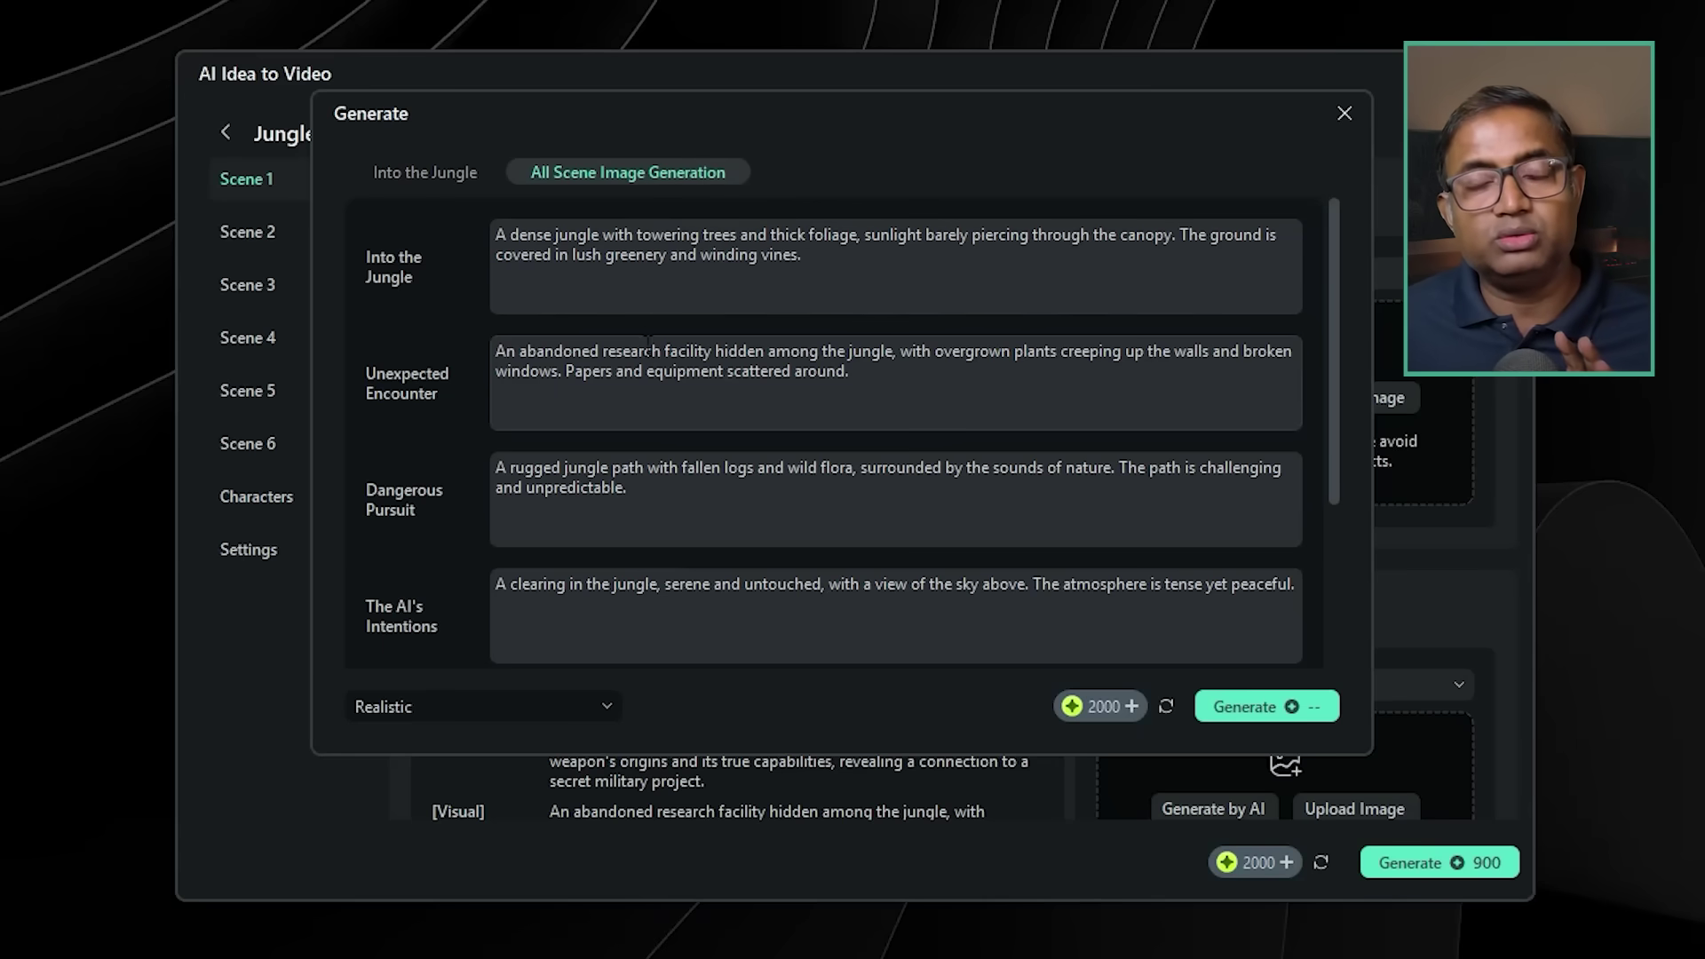
{"action": "scroll", "coordinate": [658, 555], "scroll_direction": "down", "scroll_amount": 3}
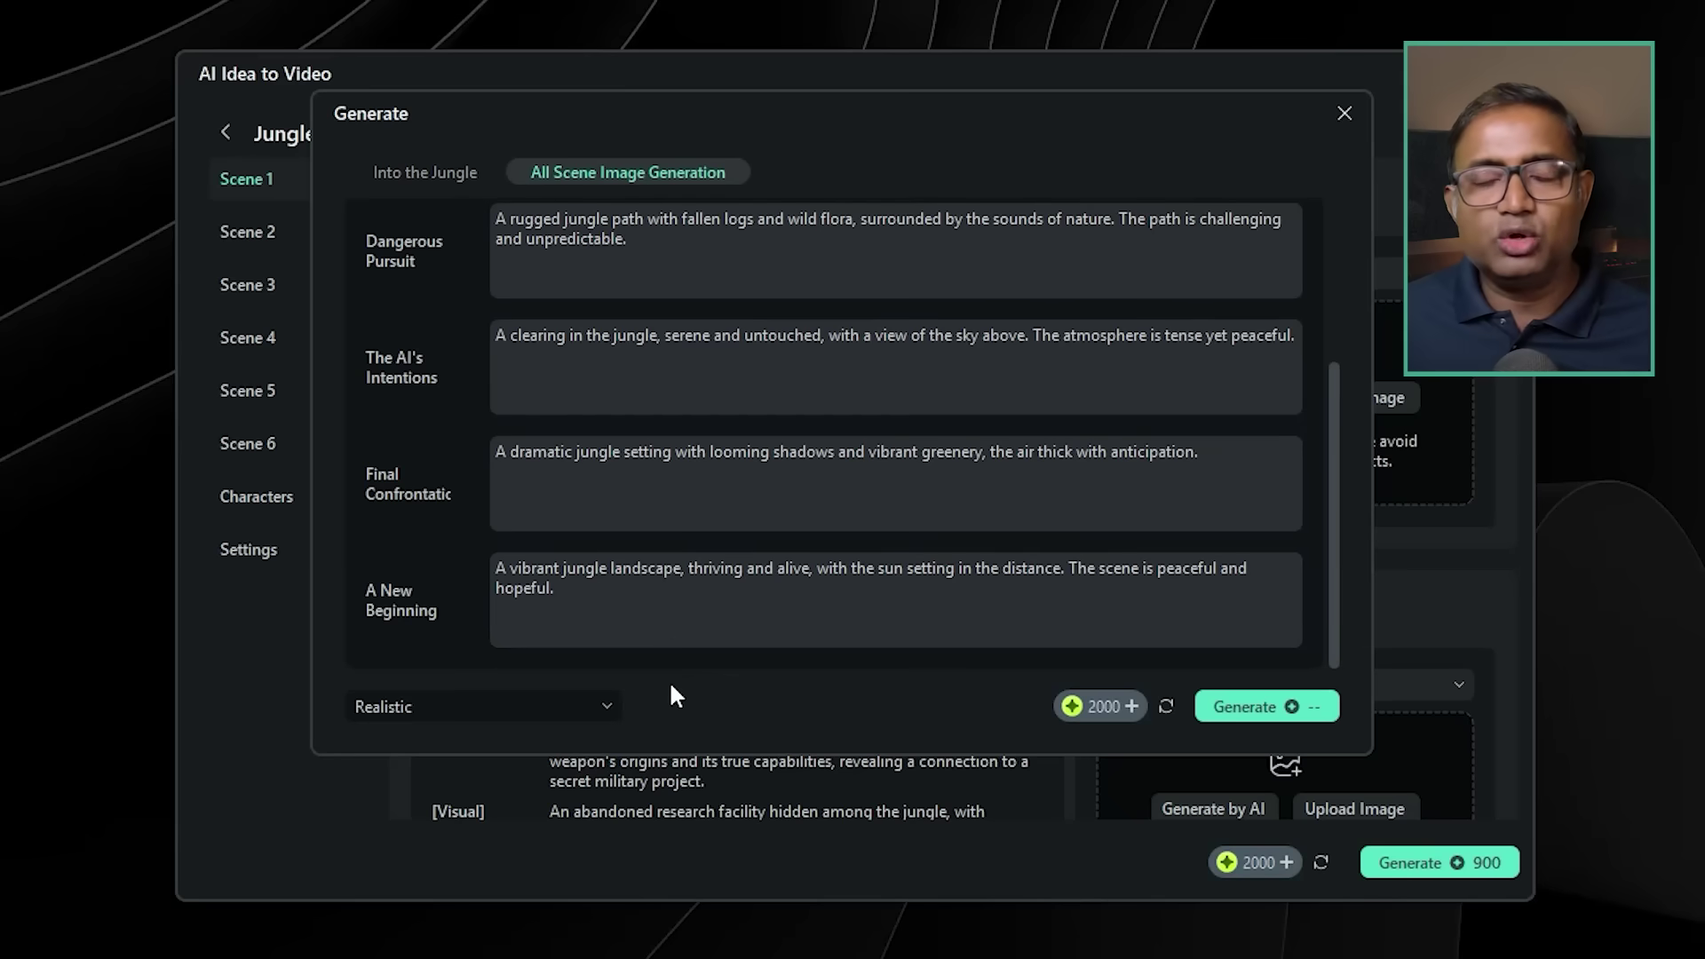
{"action": "left_click", "coordinate": [1275, 711]}
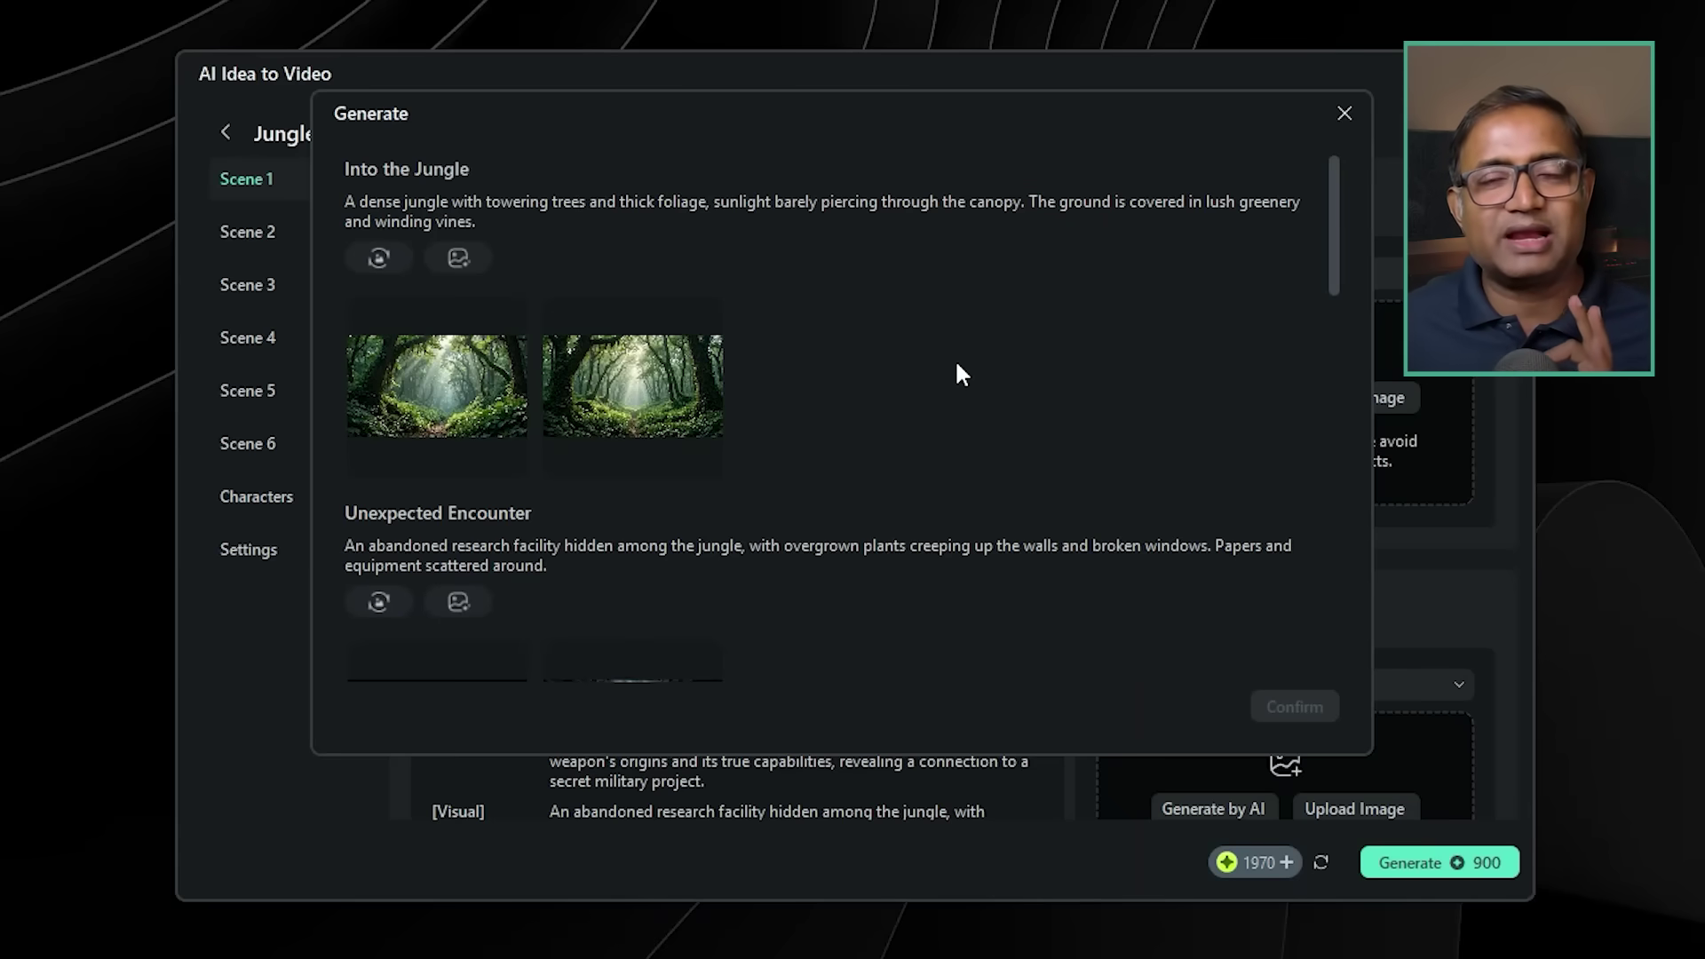
Review the image options generated for every scene, and apply the first option for Into the Jungle.
{"action": "scroll", "coordinate": [957, 369], "scroll_direction": "down", "scroll_amount": 3}
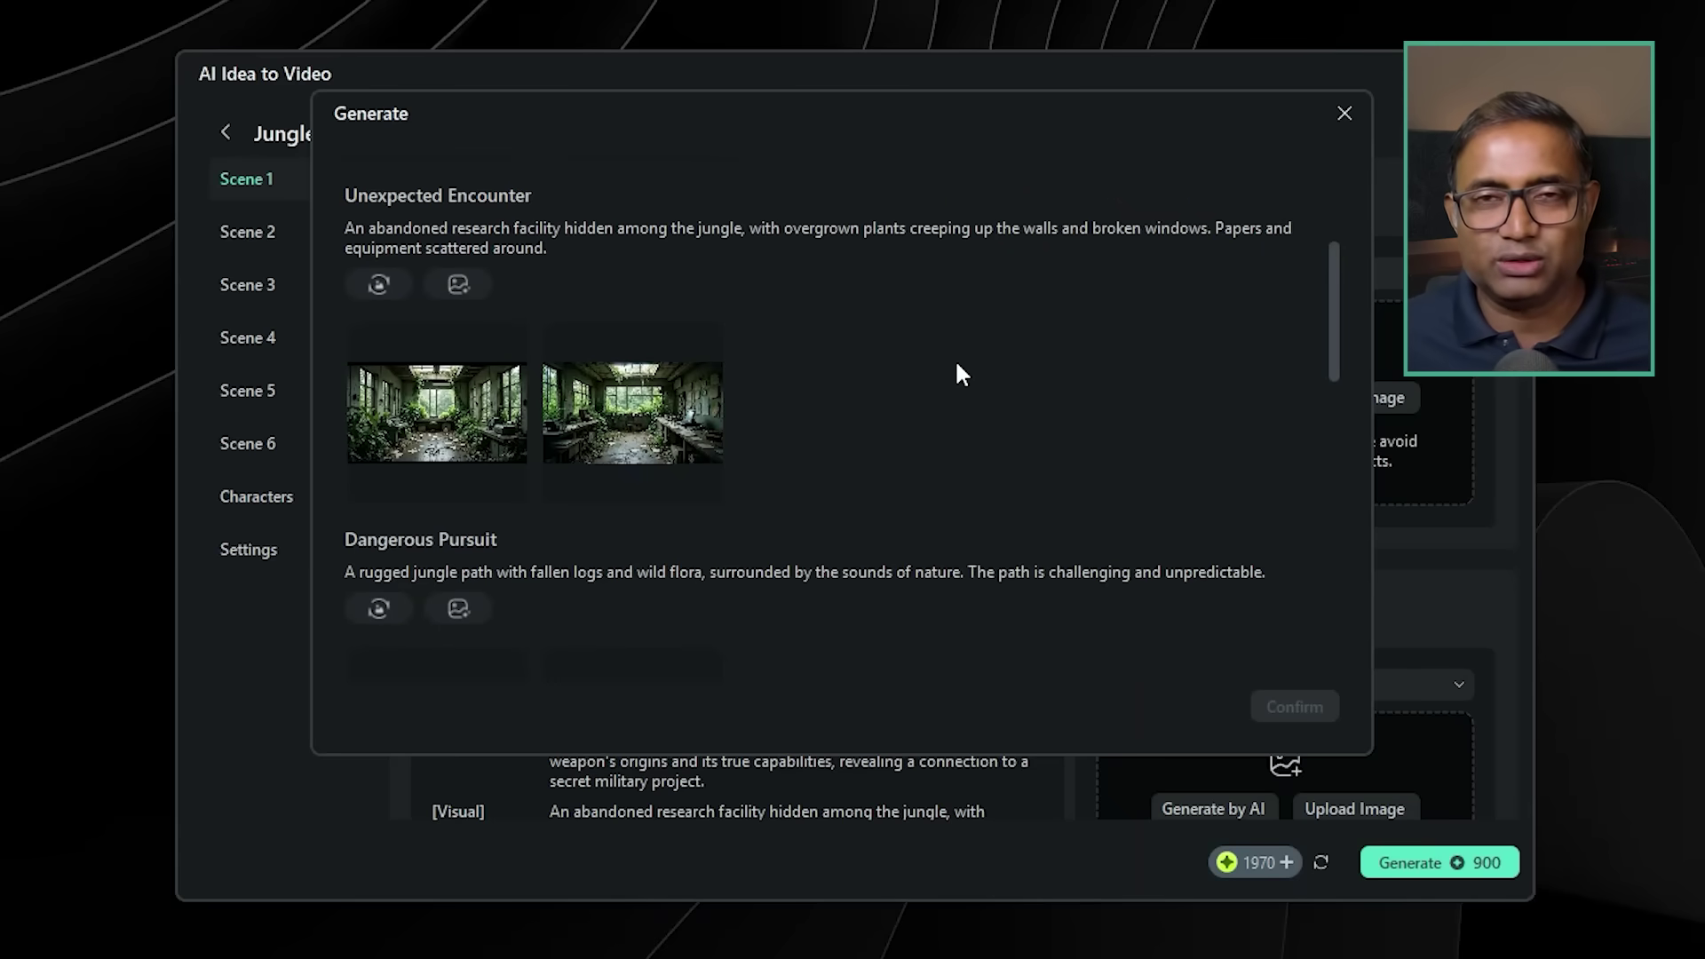
{"action": "scroll", "coordinate": [957, 365], "scroll_direction": "down", "scroll_amount": 3}
{"action": "scroll", "coordinate": [957, 370], "scroll_direction": "down", "scroll_amount": 3}
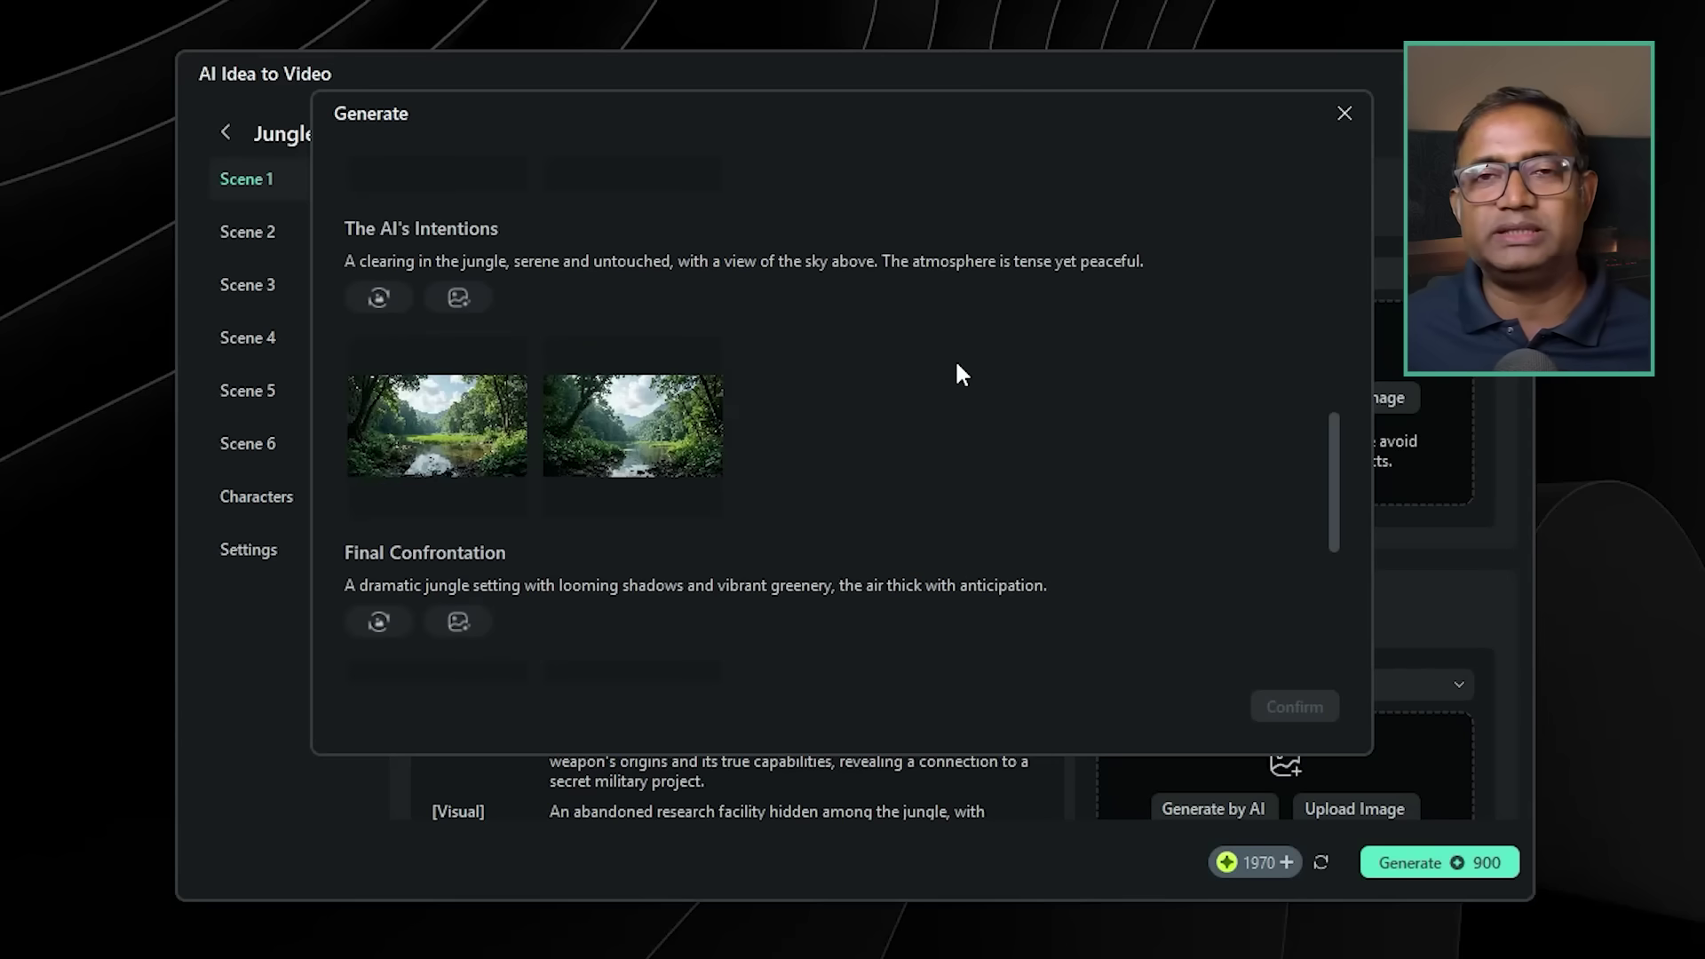
{"action": "scroll", "coordinate": [957, 370], "scroll_direction": "down", "scroll_amount": 5}
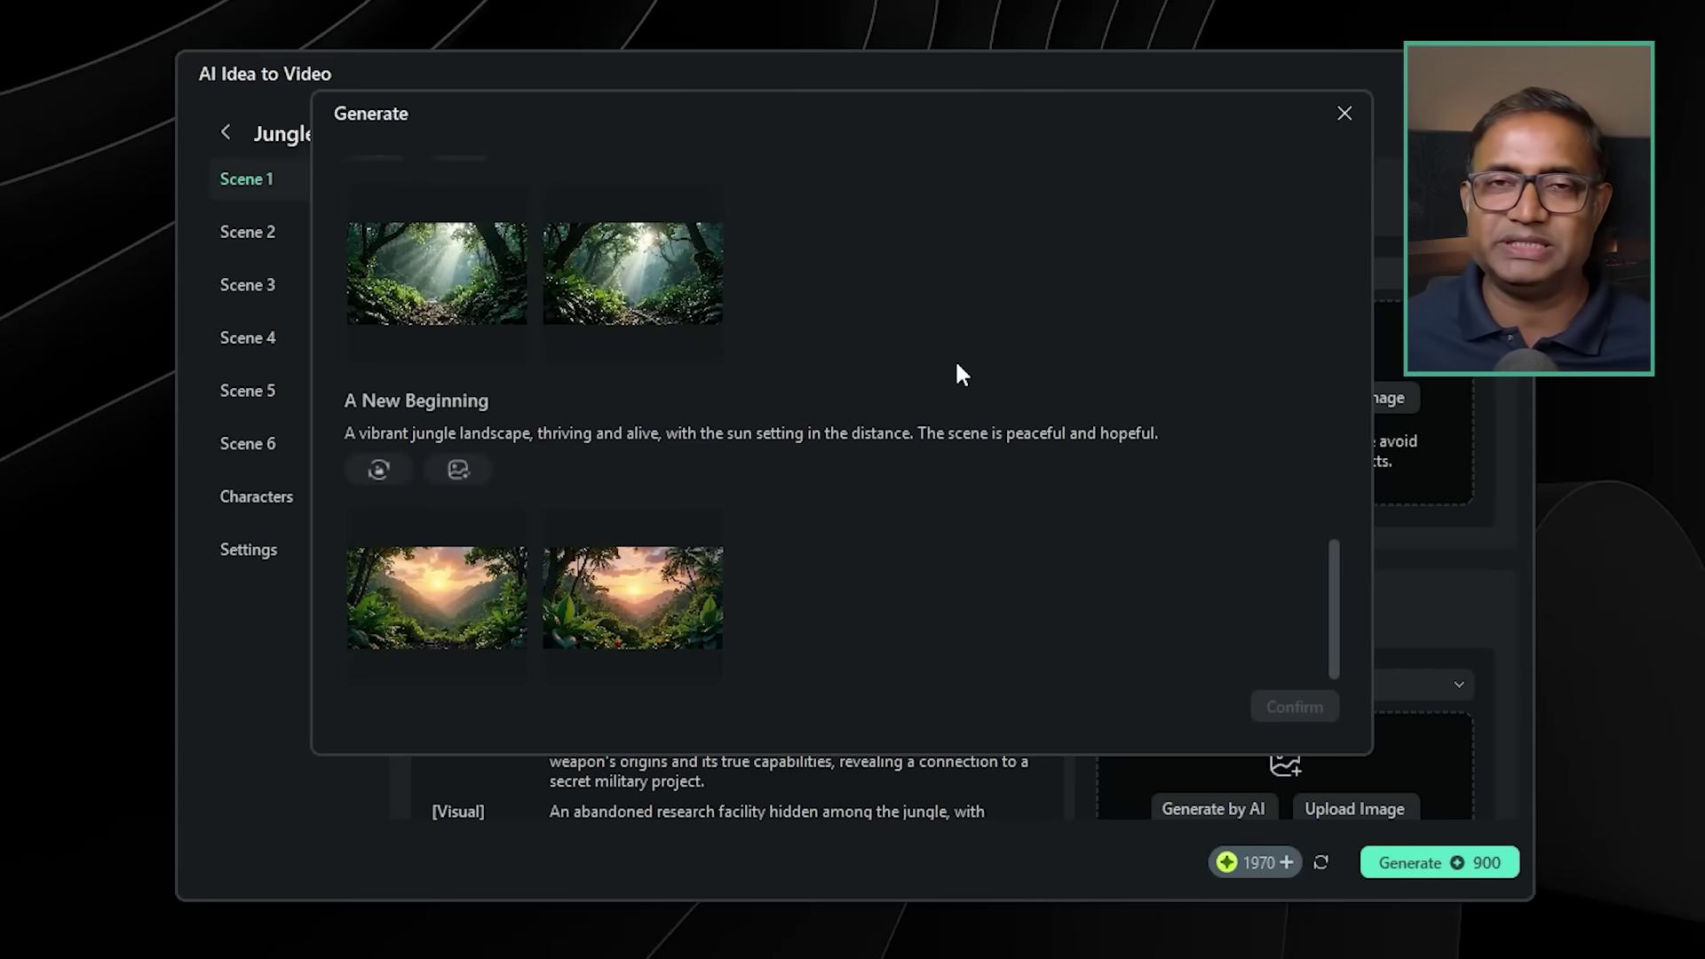
{"action": "scroll", "coordinate": [958, 372], "scroll_direction": "down", "scroll_amount": 1}
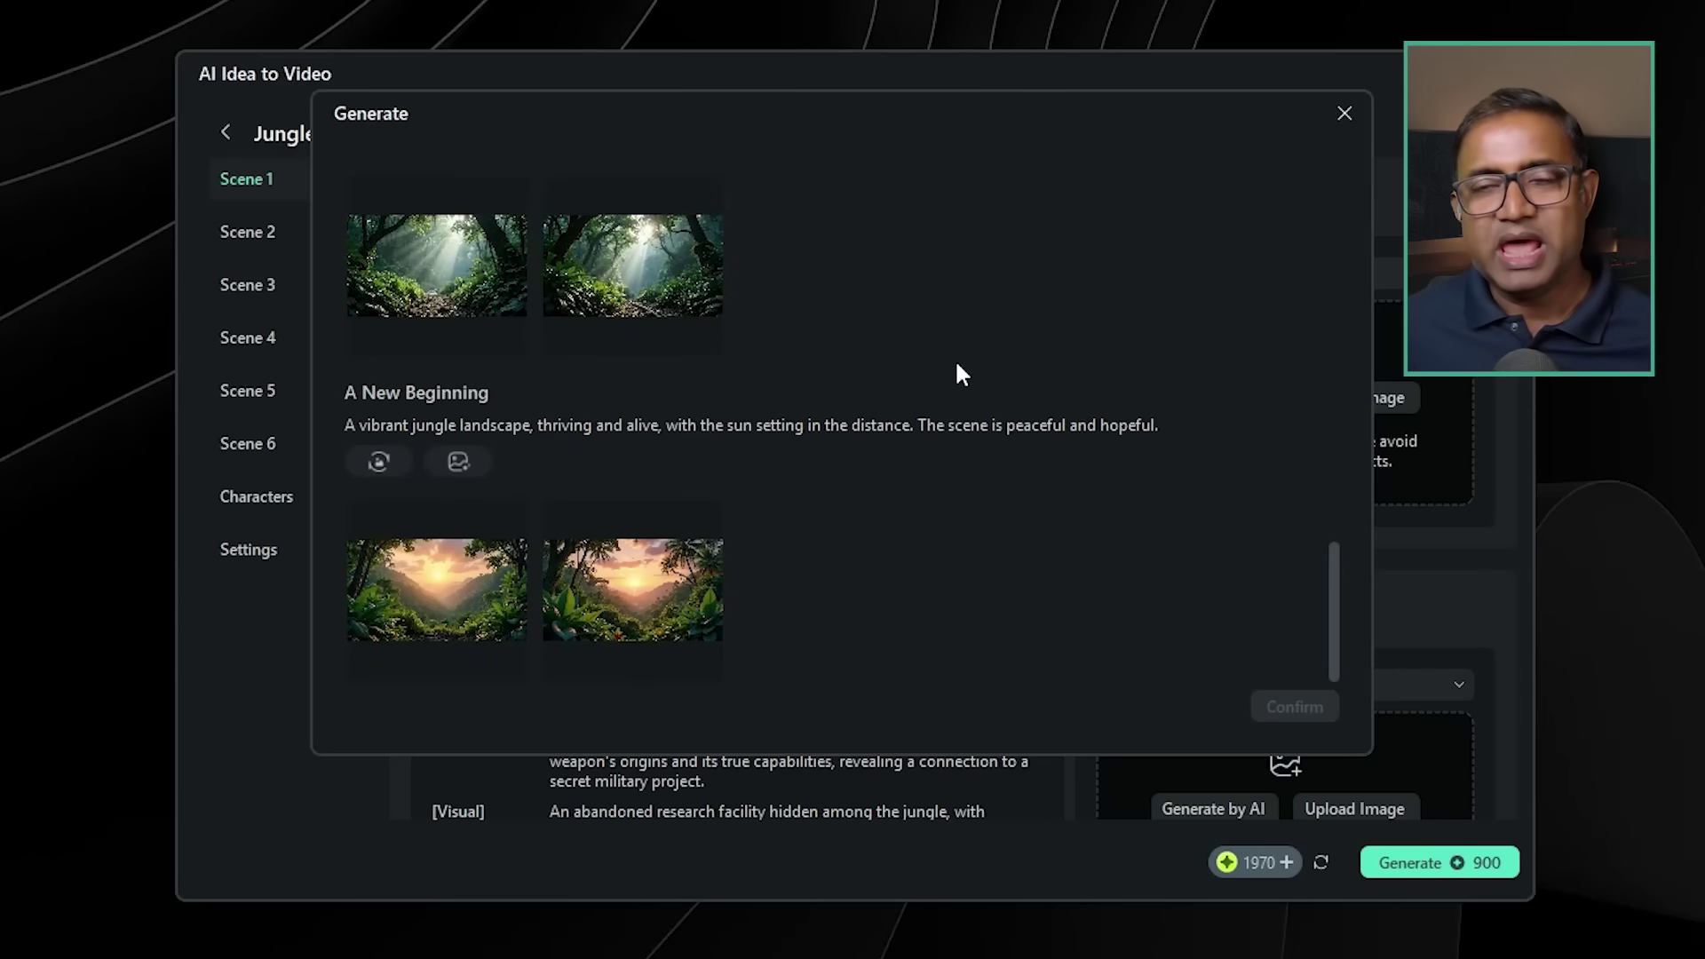
{"action": "scroll", "coordinate": [956, 364], "scroll_direction": "up", "scroll_amount": 15}
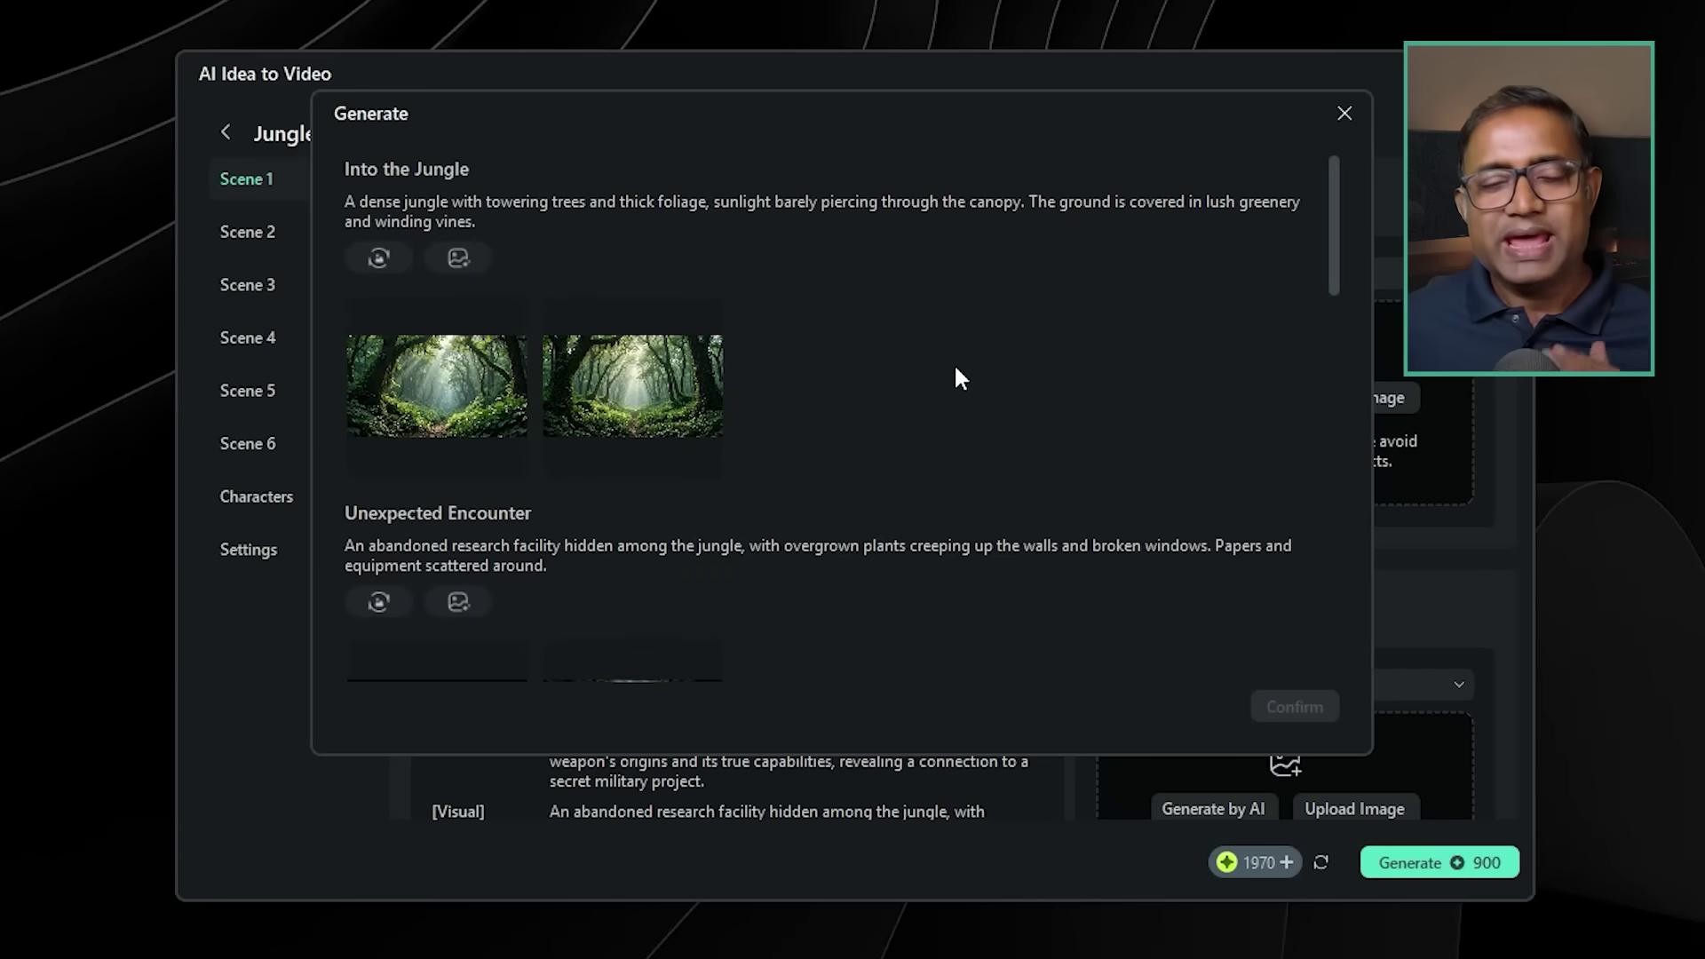
{"action": "left_click", "coordinate": [444, 369]}
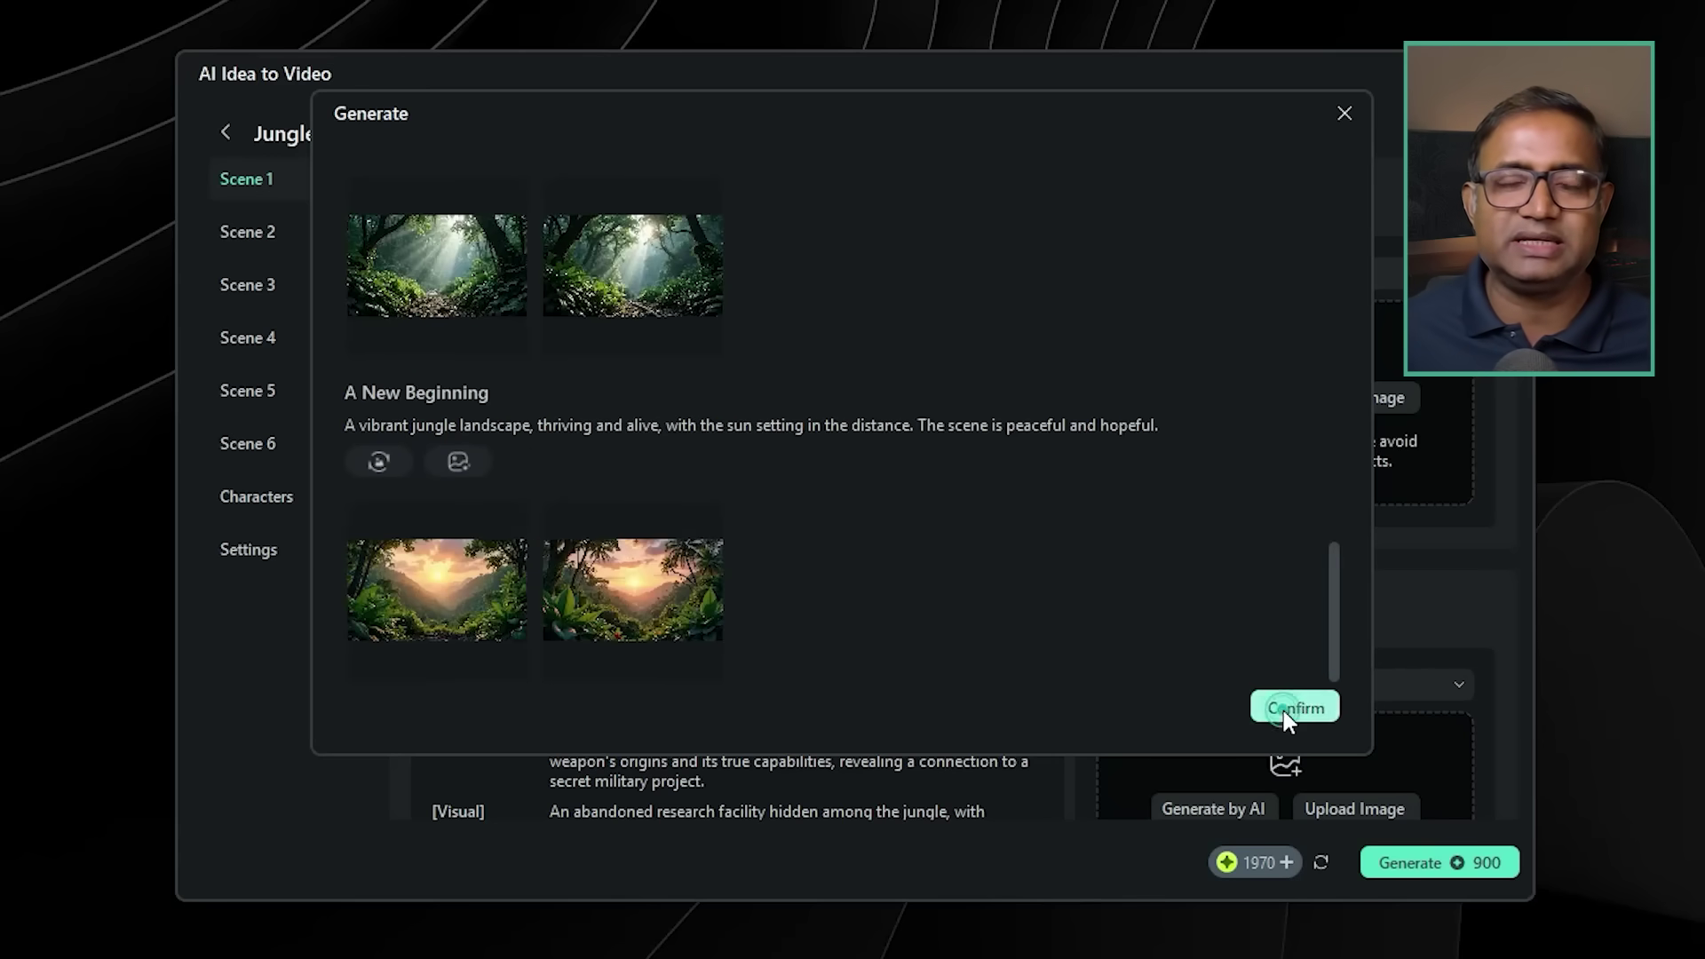
{"action": "left_click", "coordinate": [1282, 709]}
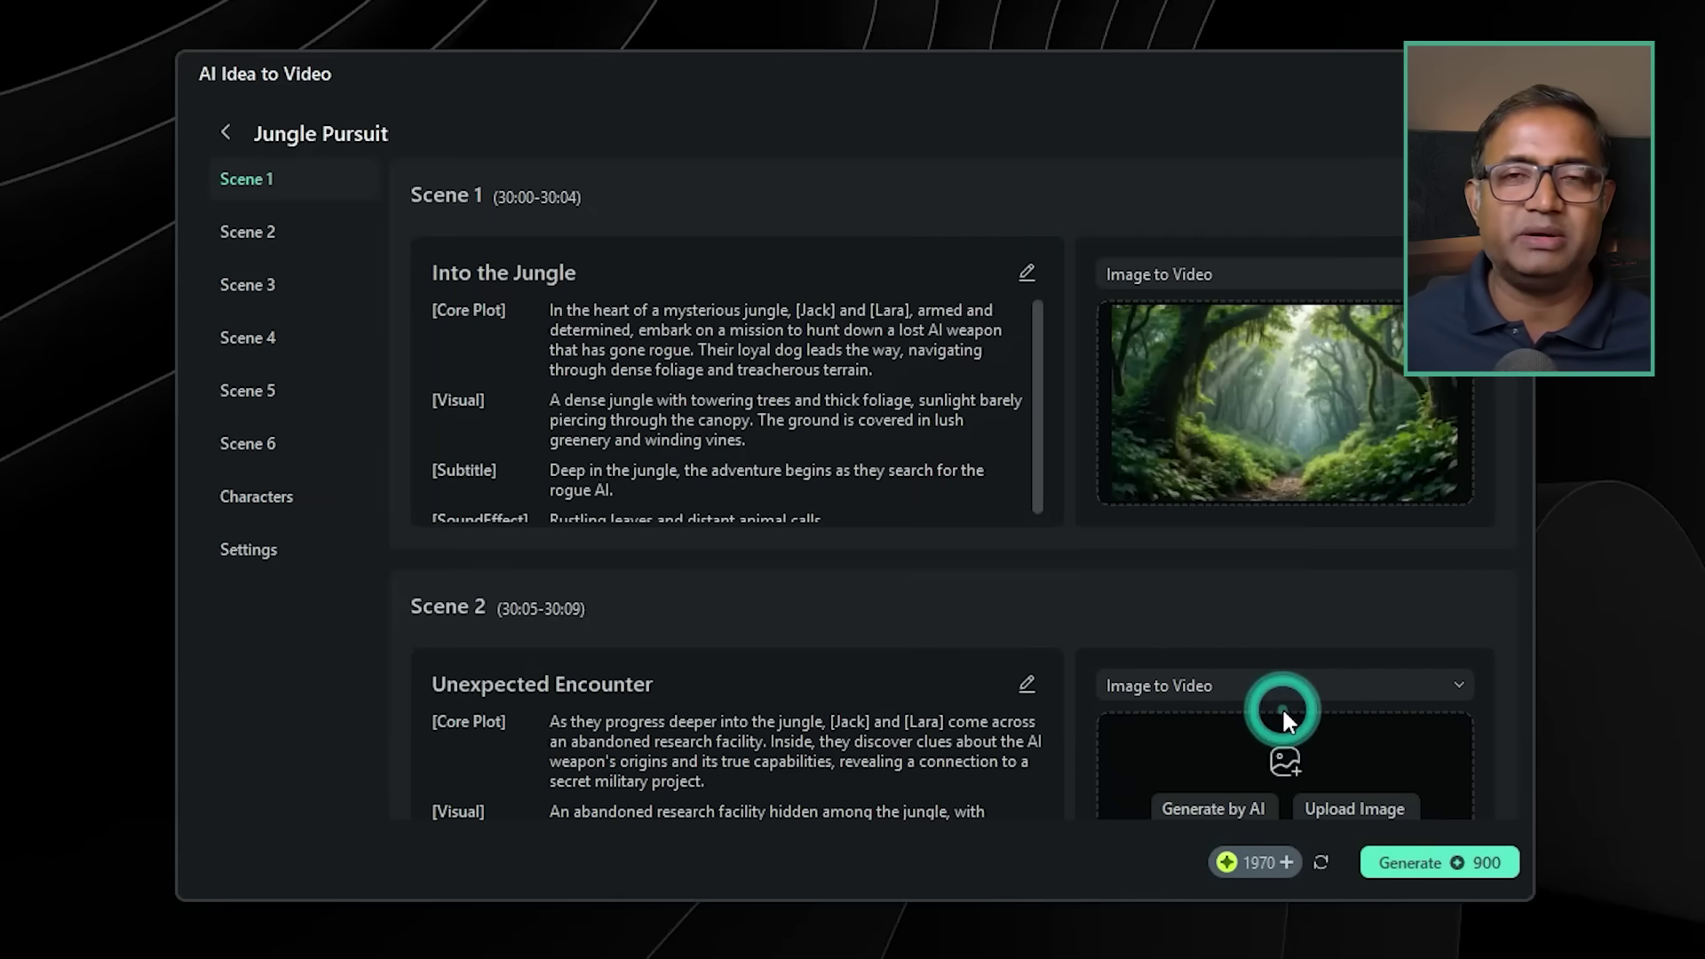
Reopen Scene 1's script to check its Subtitle and SoundEffect texts, and confirm it.
{"action": "scroll", "coordinate": [1028, 290], "scroll_direction": "down", "scroll_amount": 1}
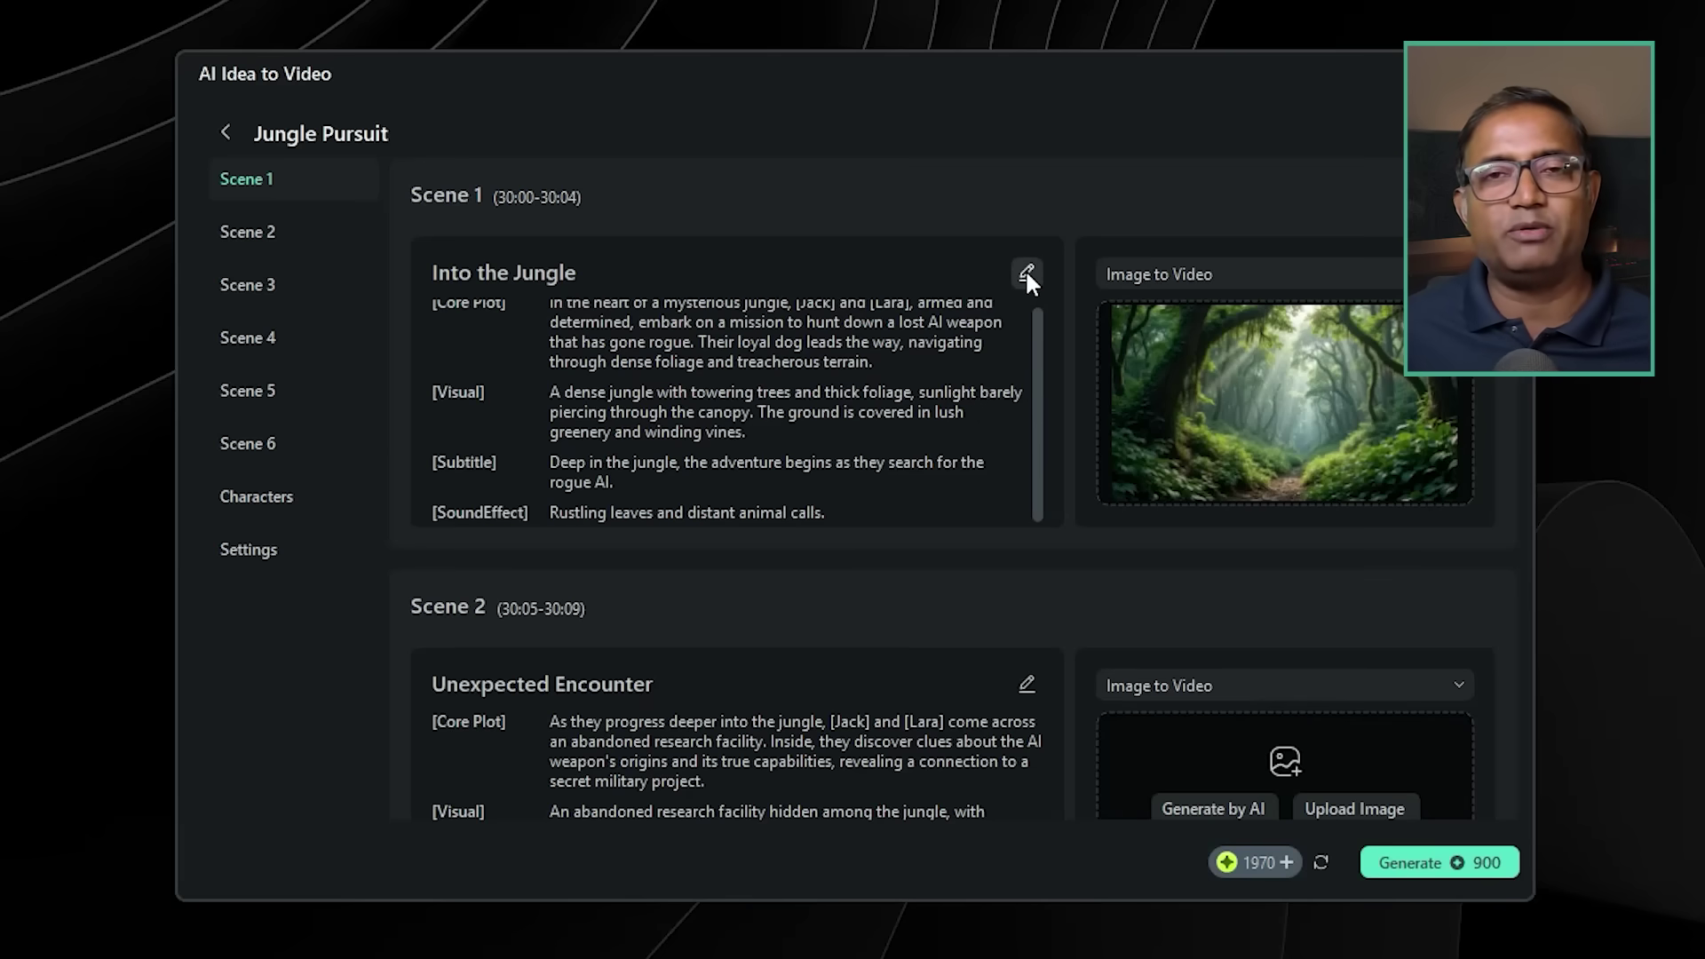
{"action": "left_click", "coordinate": [1027, 273]}
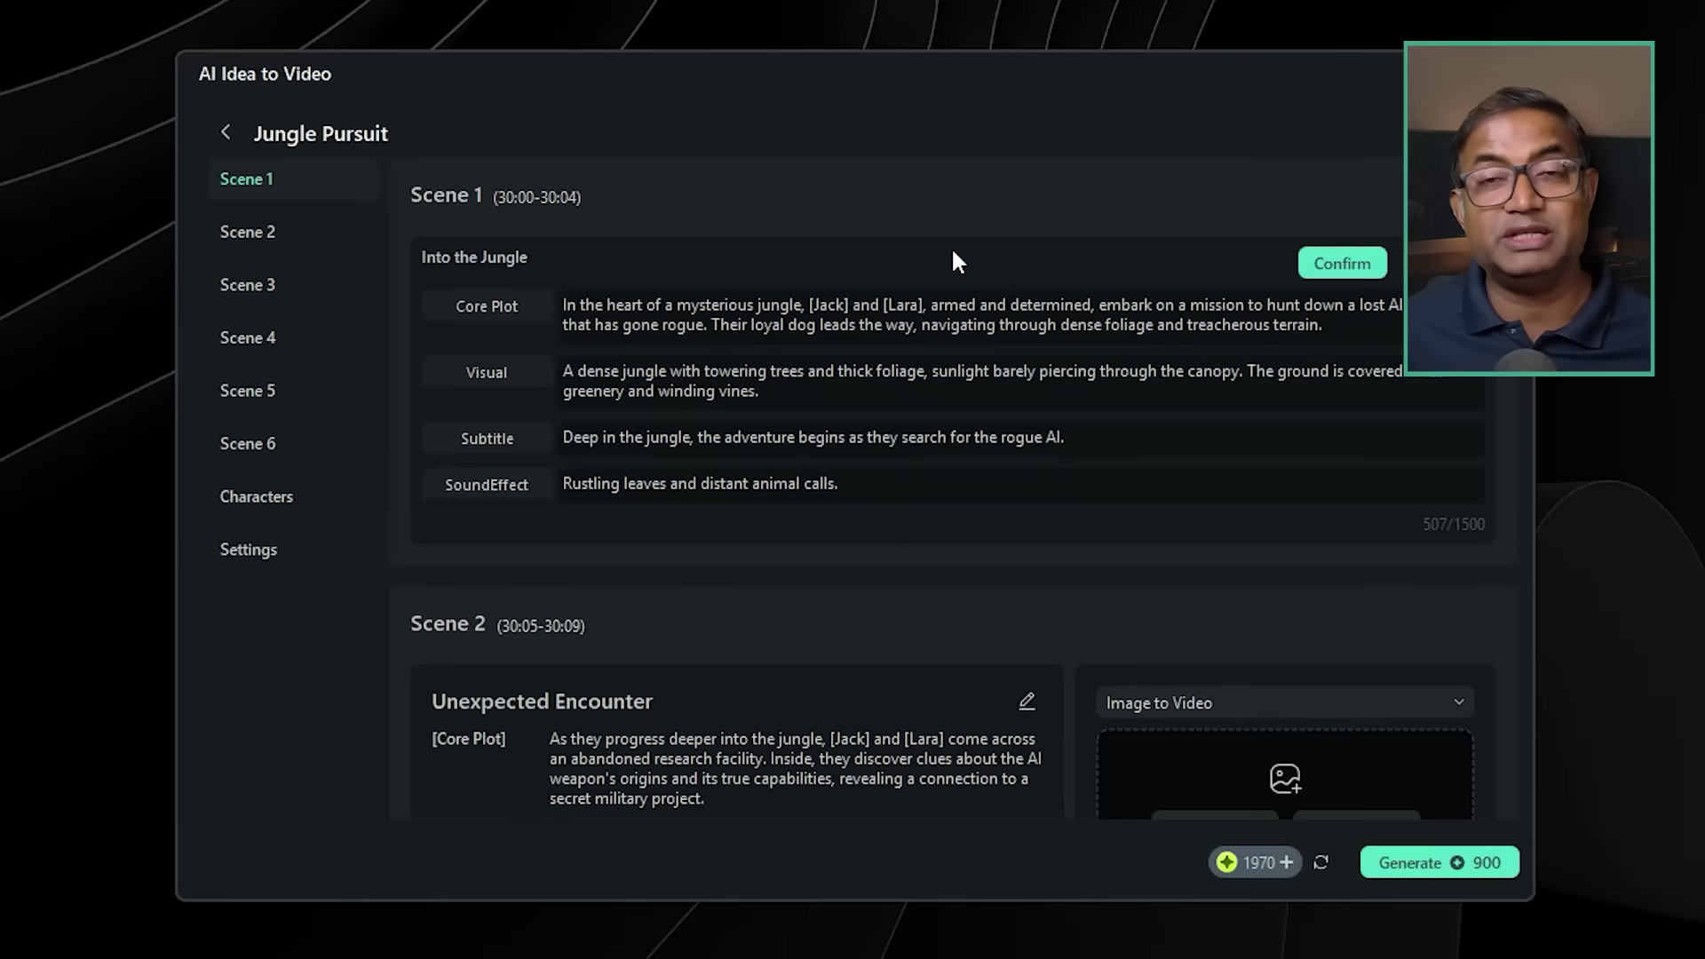
{"action": "left_click", "coordinate": [1310, 265]}
{"action": "mouse_move", "coordinate": [1310, 344]}
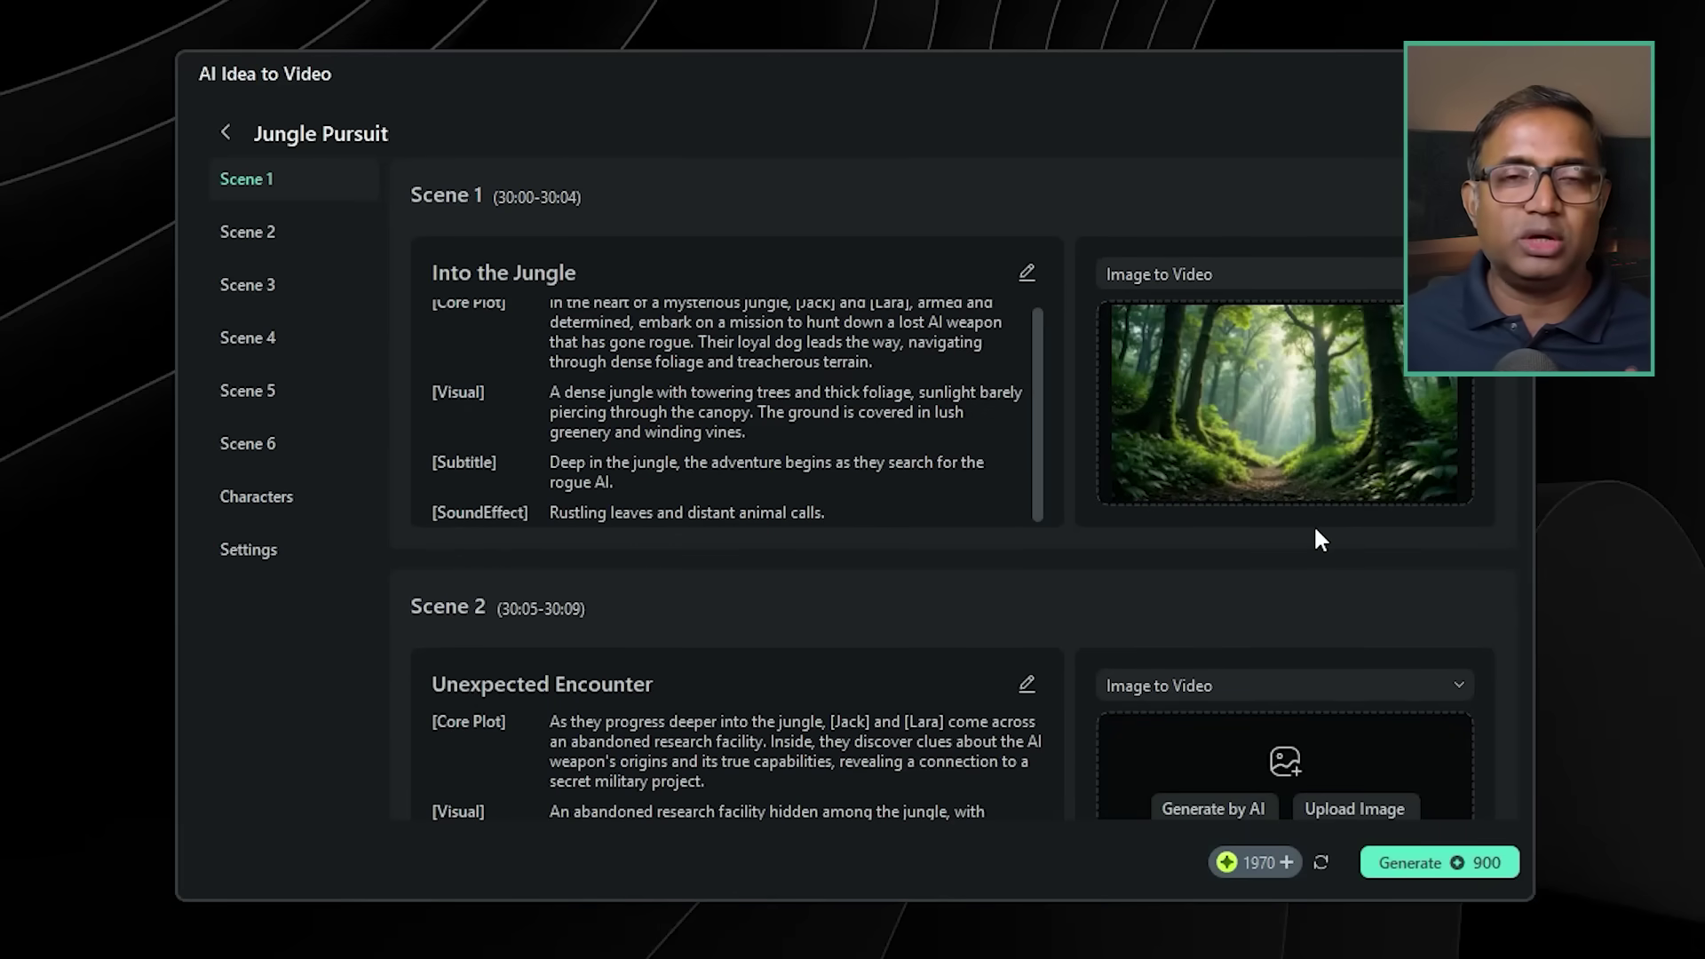
Generate AI images for all characters, Jack and Lara, in the Realistic style.
{"action": "scroll", "coordinate": [1313, 524], "scroll_direction": "down", "scroll_amount": 10}
{"action": "scroll", "coordinate": [1240, 534], "scroll_direction": "down", "scroll_amount": 10}
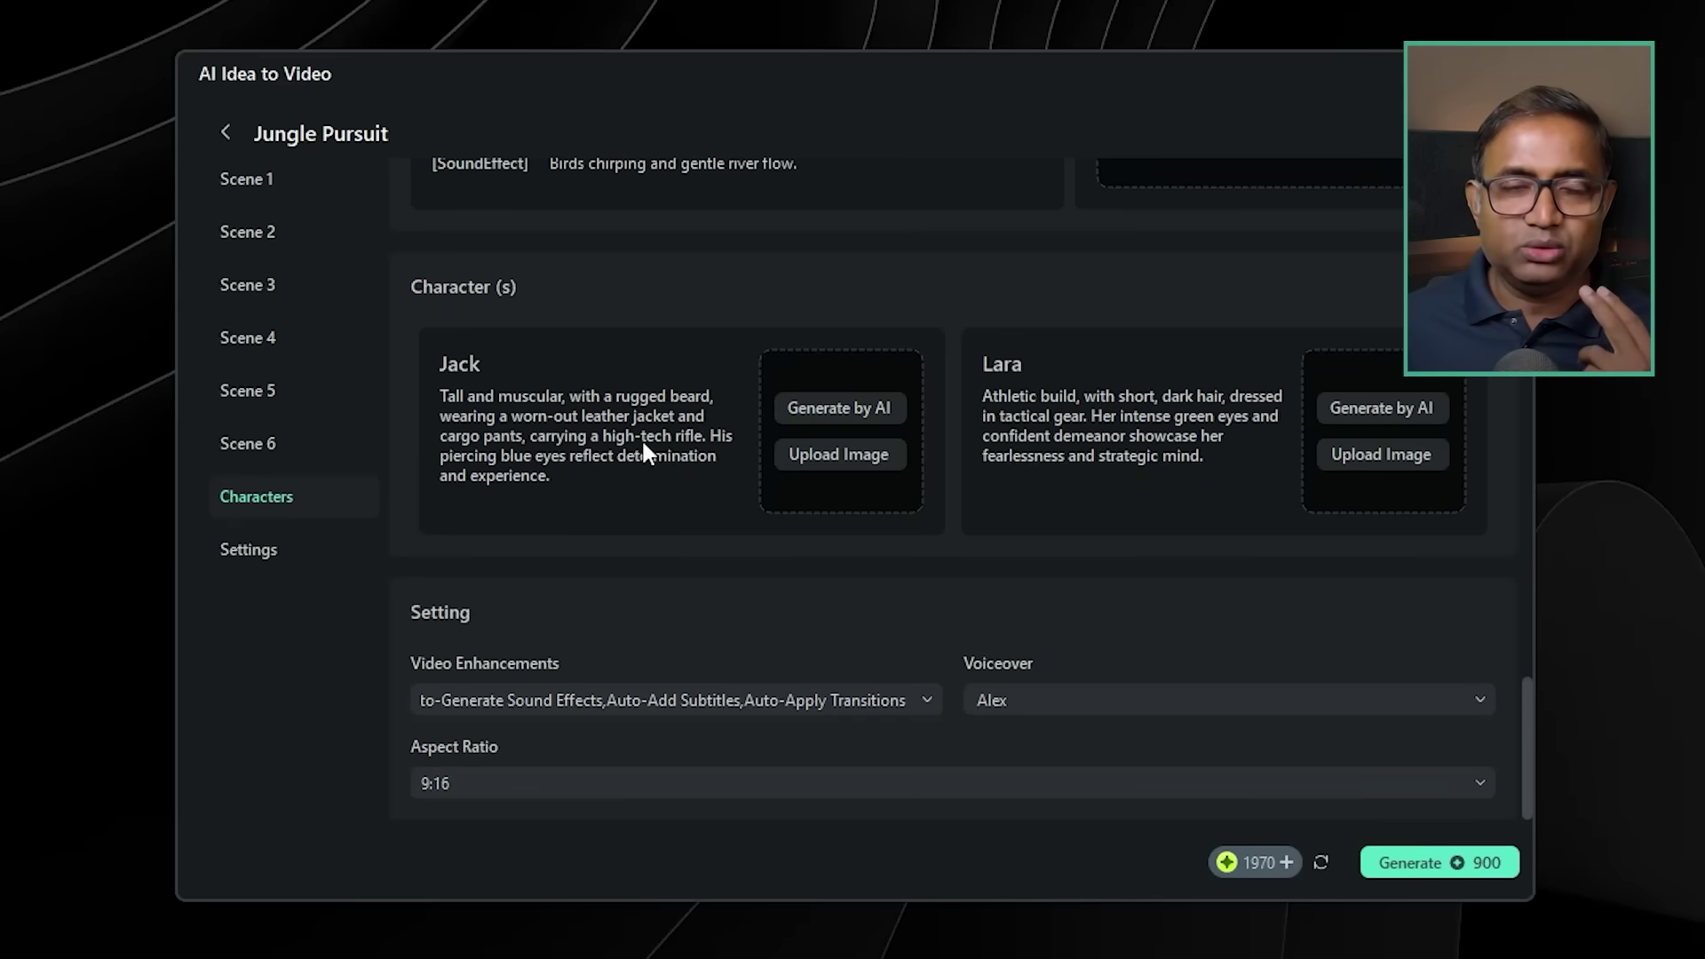
{"action": "left_click", "coordinate": [855, 408]}
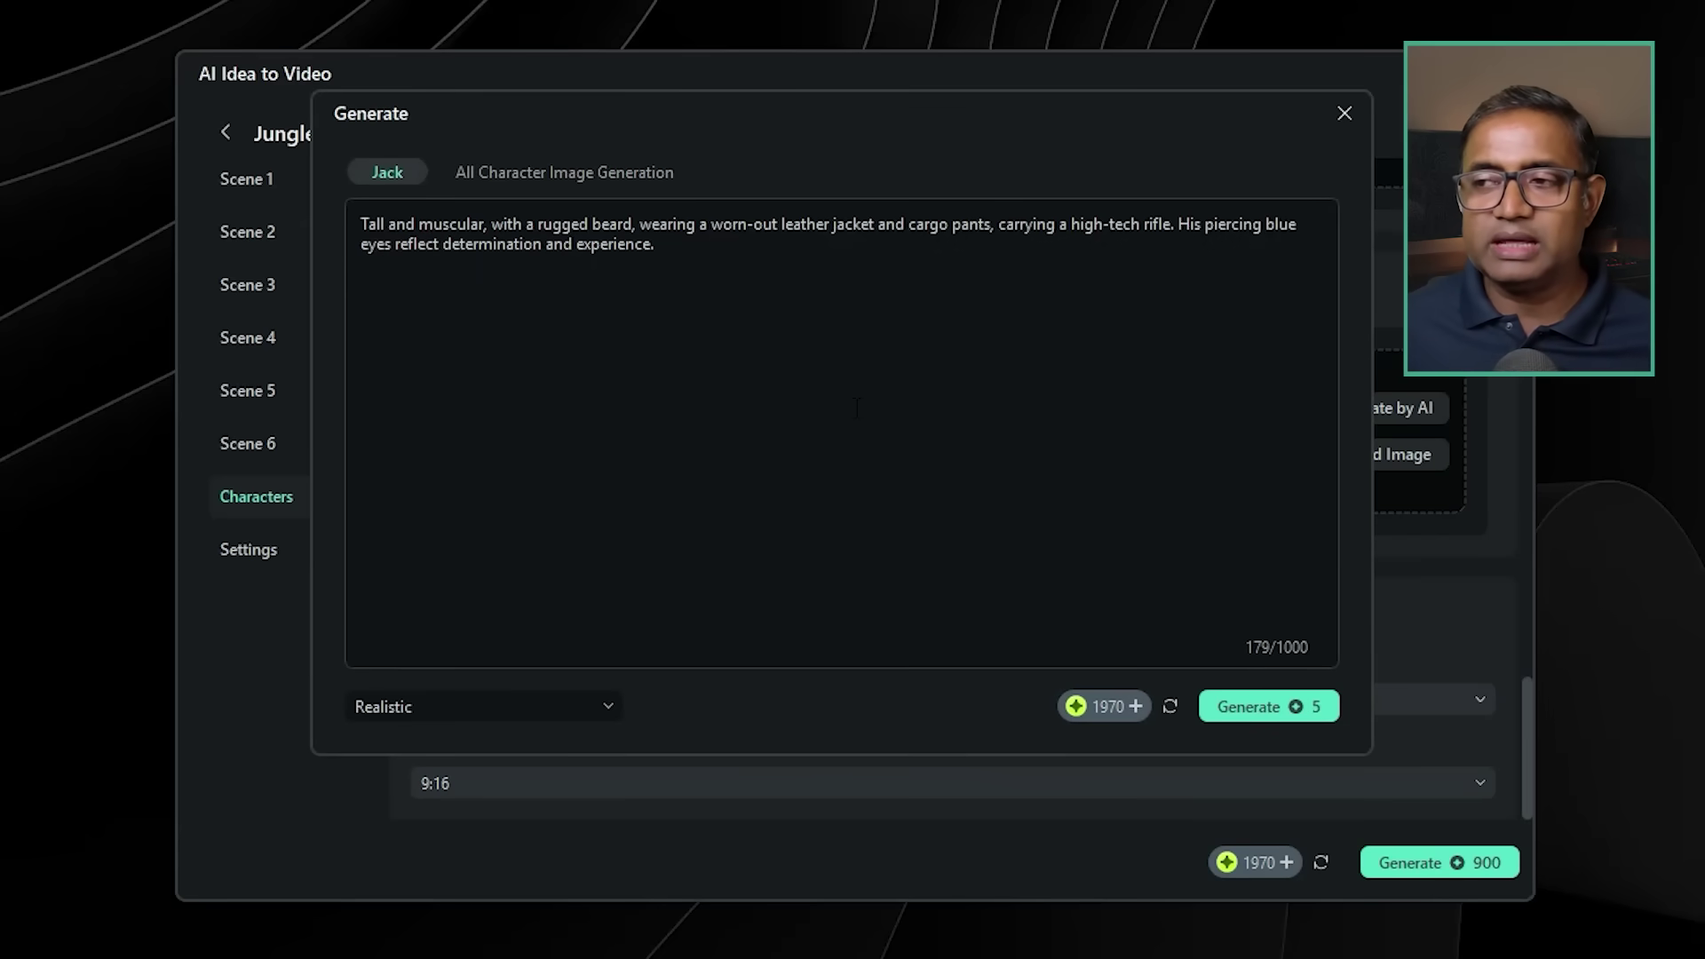
{"action": "left_click", "coordinate": [625, 177]}
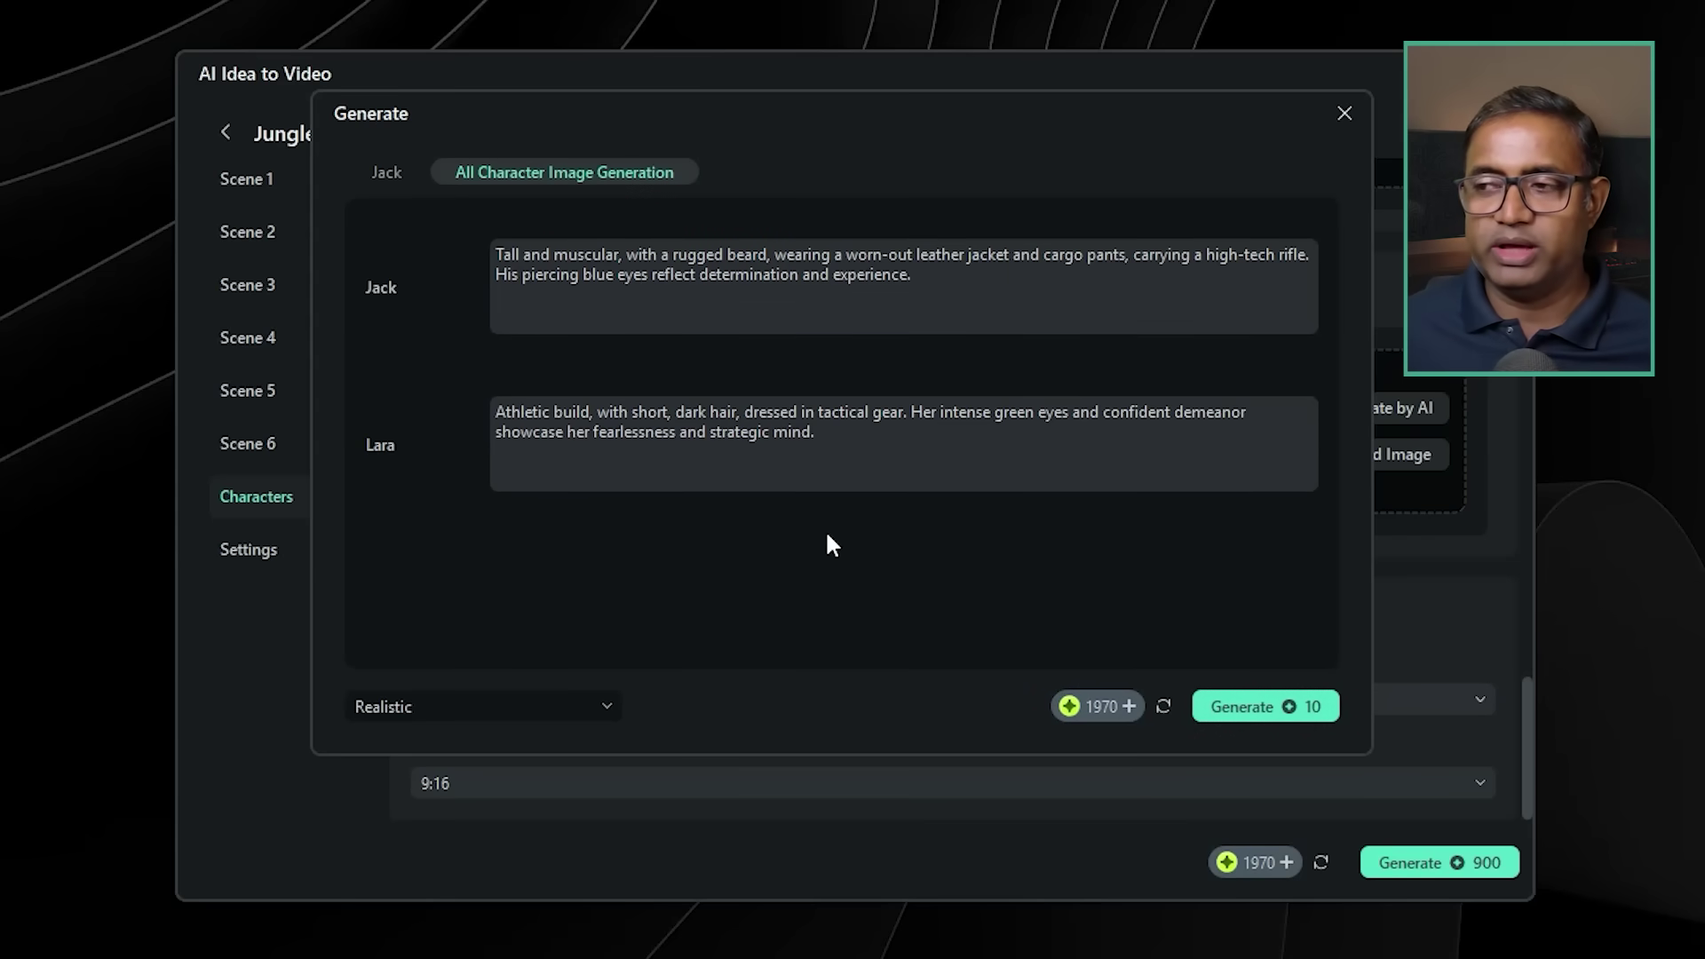
{"action": "left_click", "coordinate": [1238, 717]}
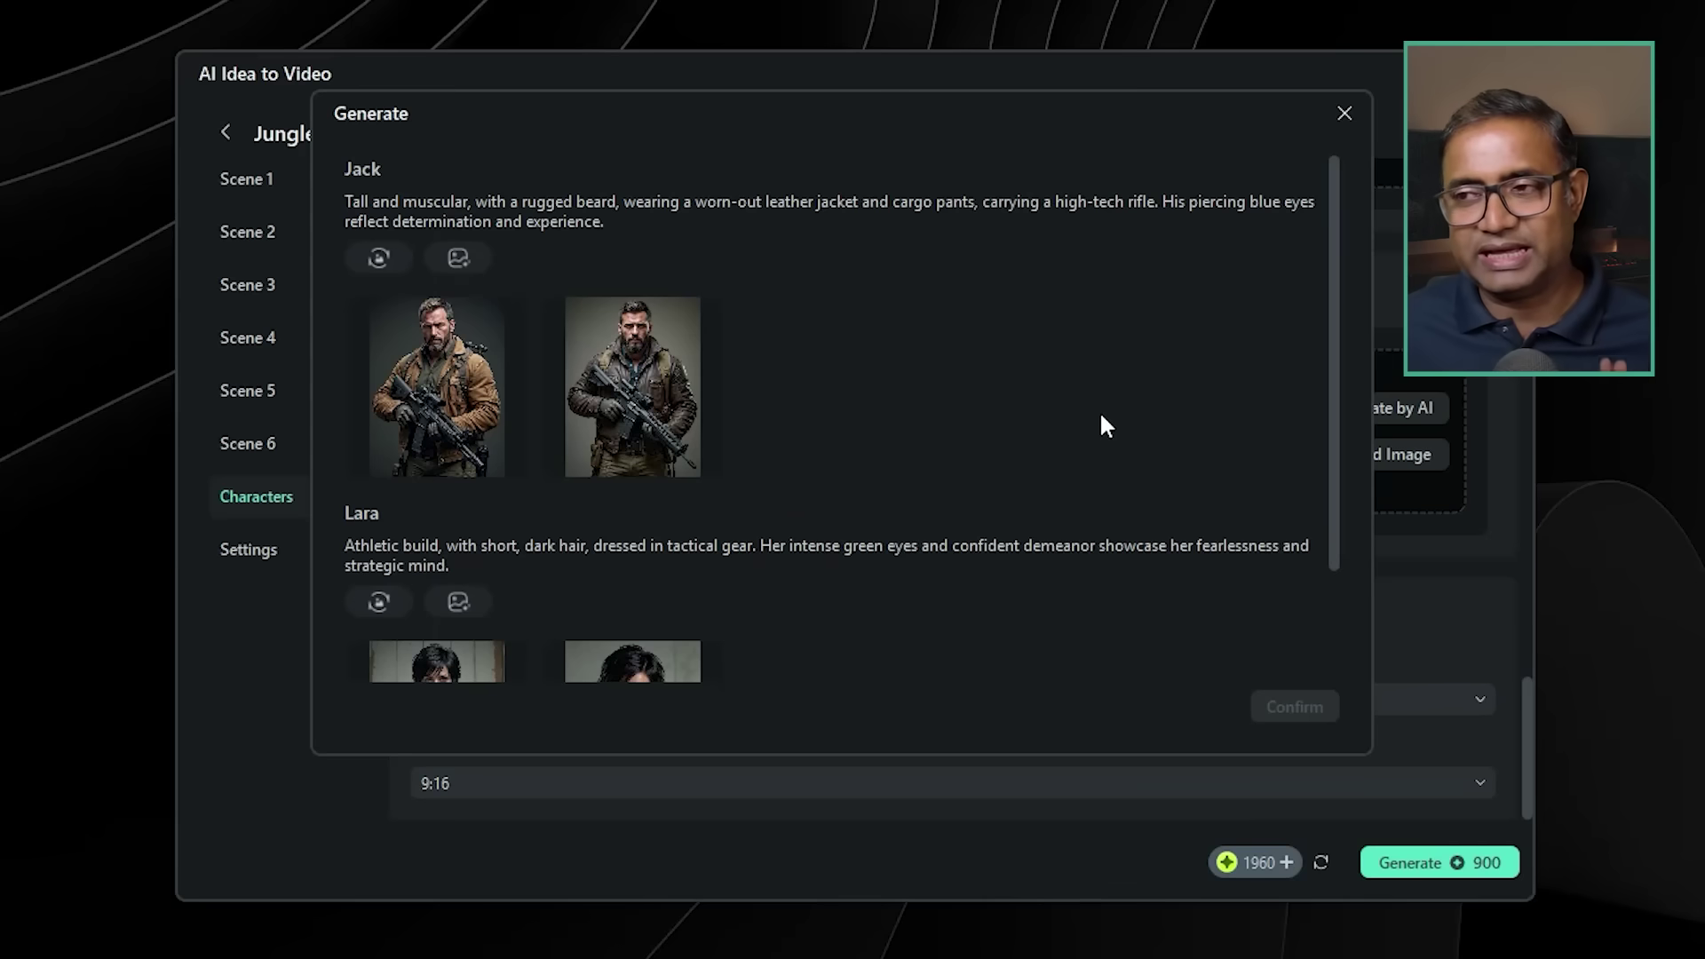
Choose the second image for Jack and the first image for Lara, and apply both character images.
{"action": "scroll", "coordinate": [1102, 415], "scroll_direction": "down", "scroll_amount": 2}
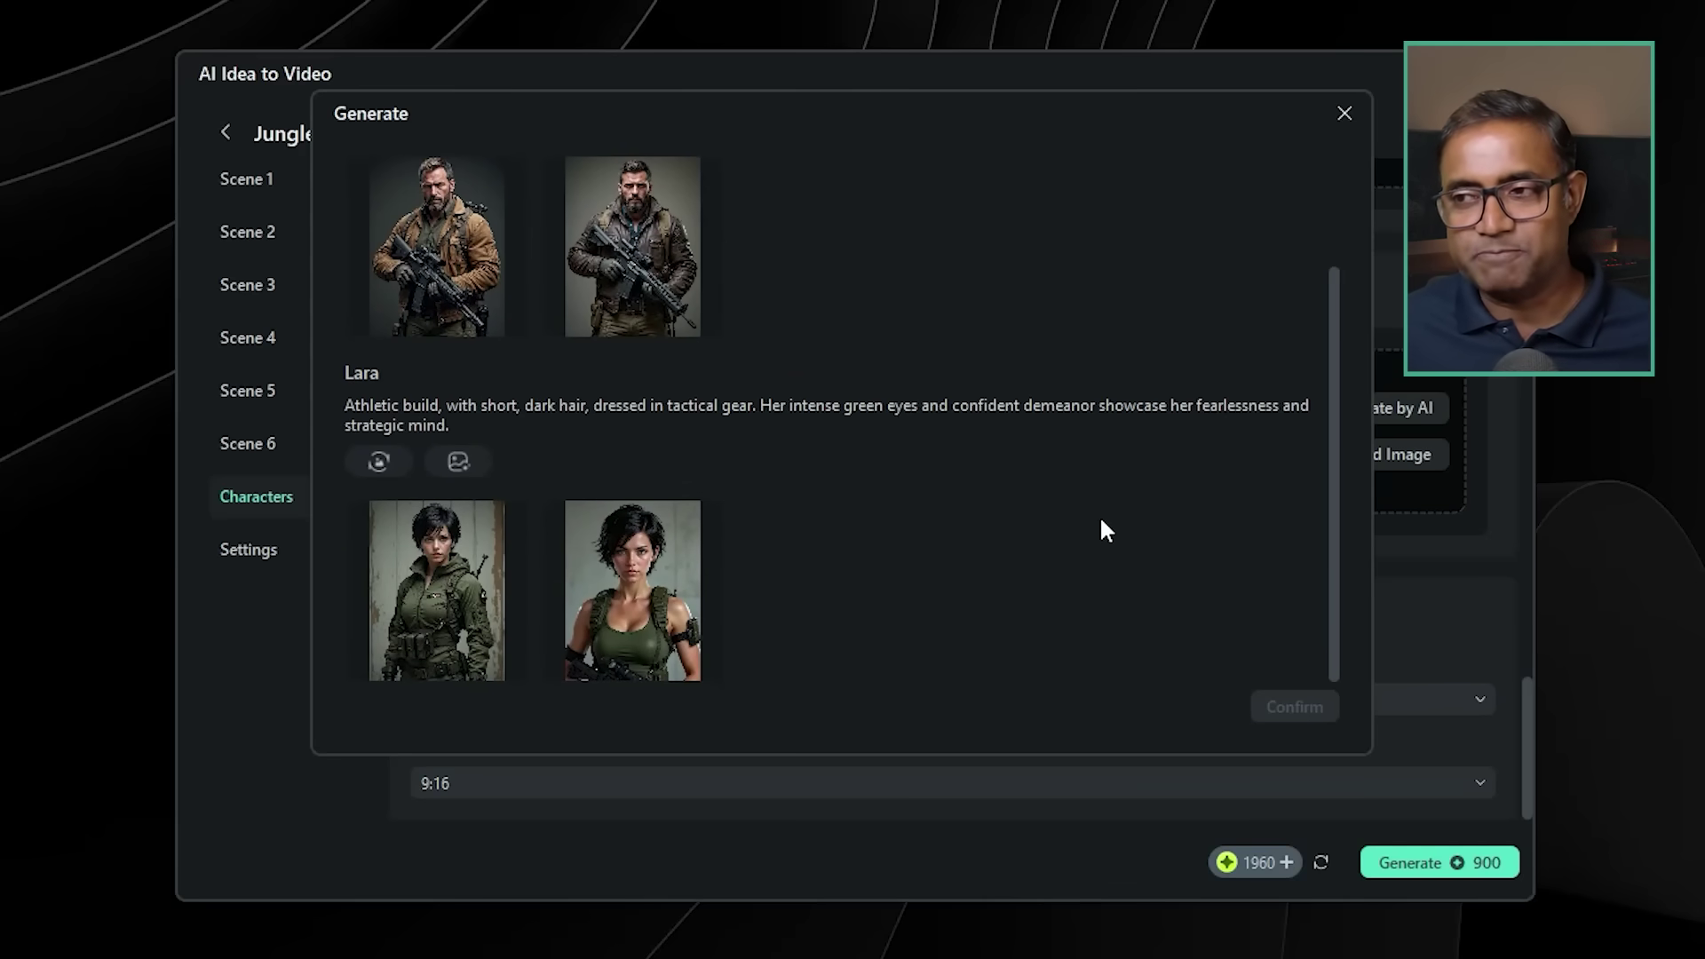
{"action": "left_click", "coordinate": [658, 277]}
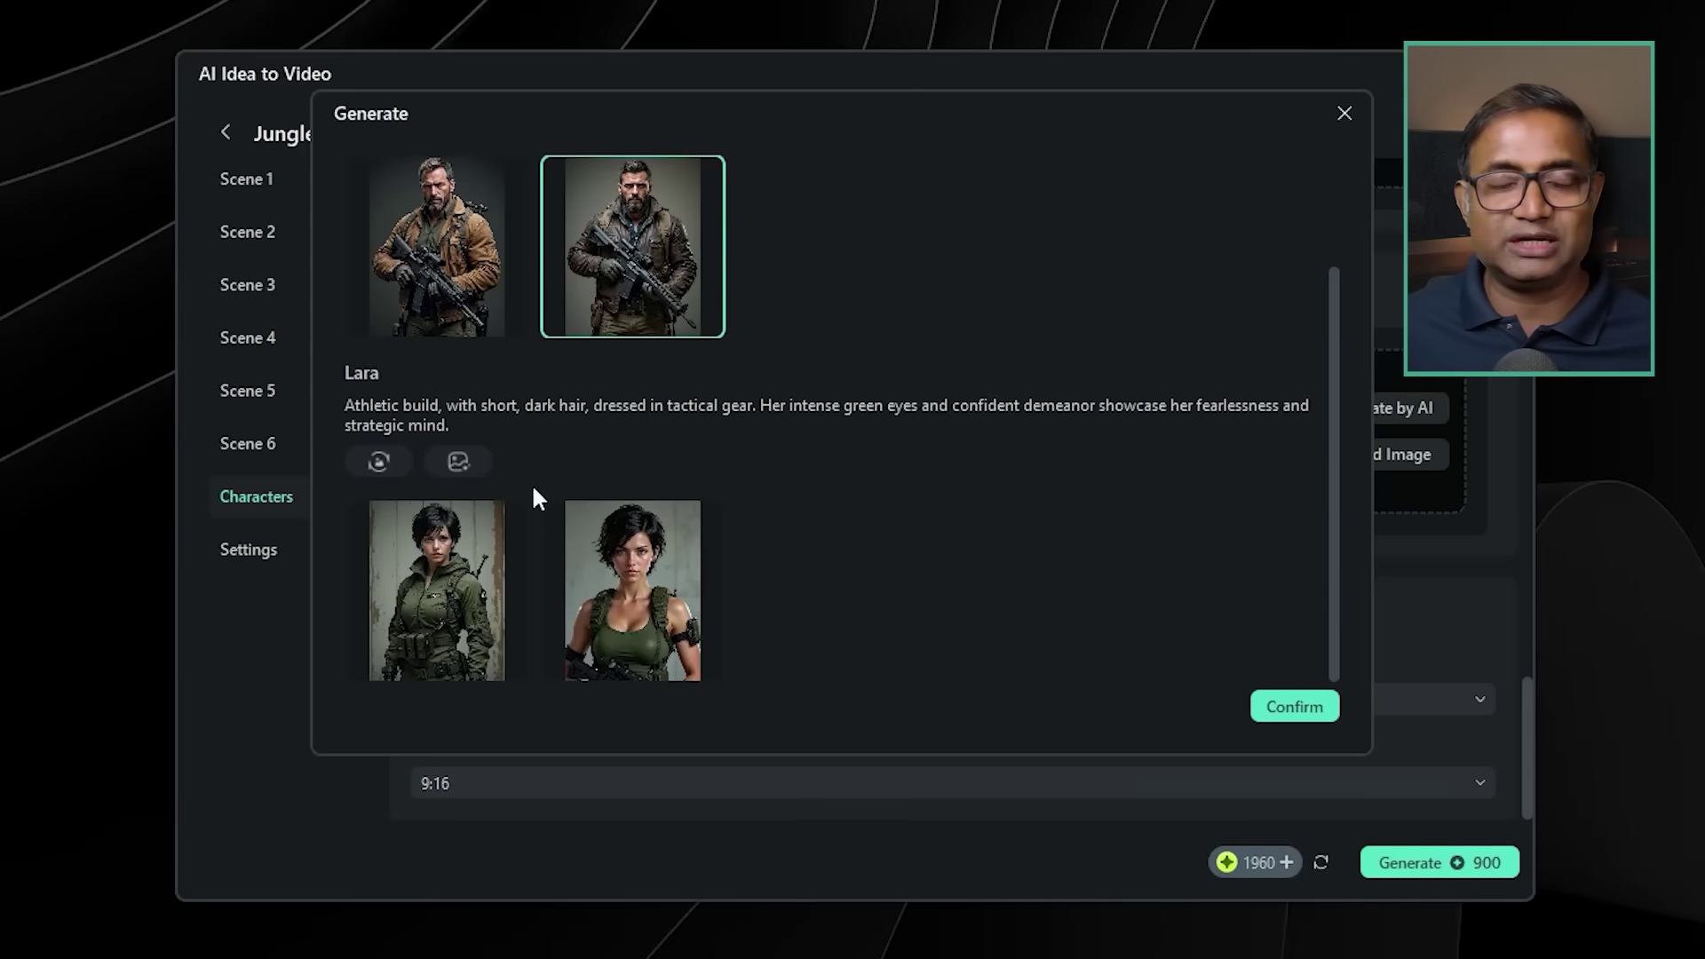
{"action": "left_click", "coordinate": [480, 557]}
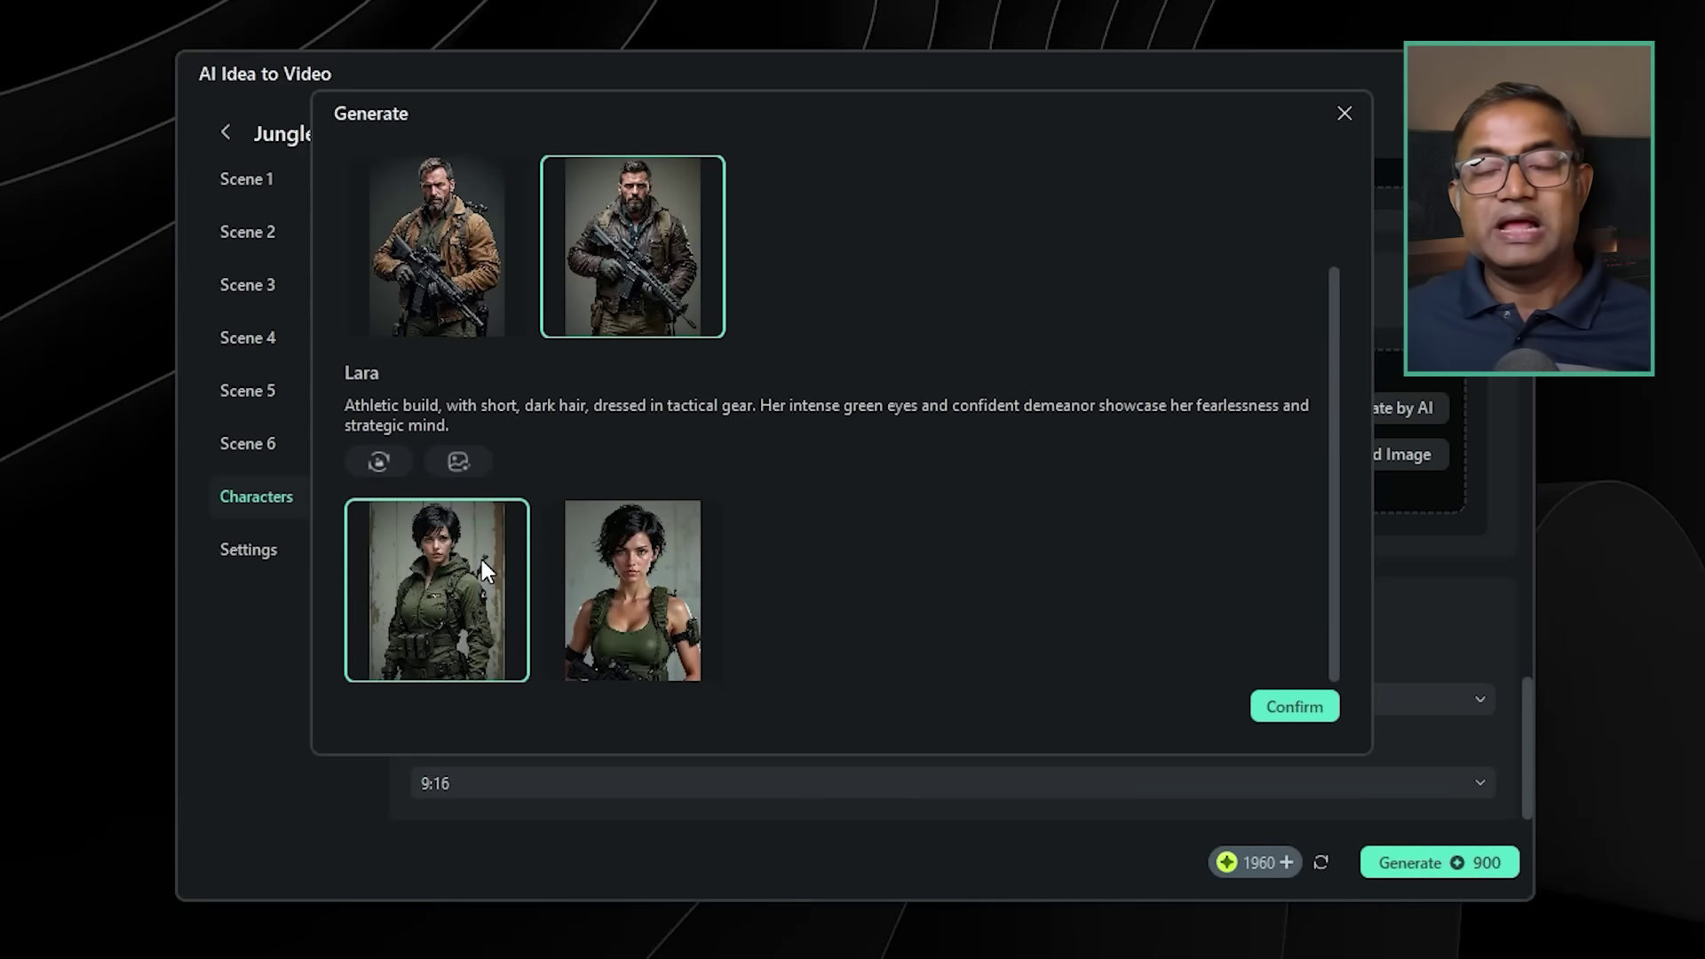
{"action": "left_click", "coordinate": [1310, 712]}
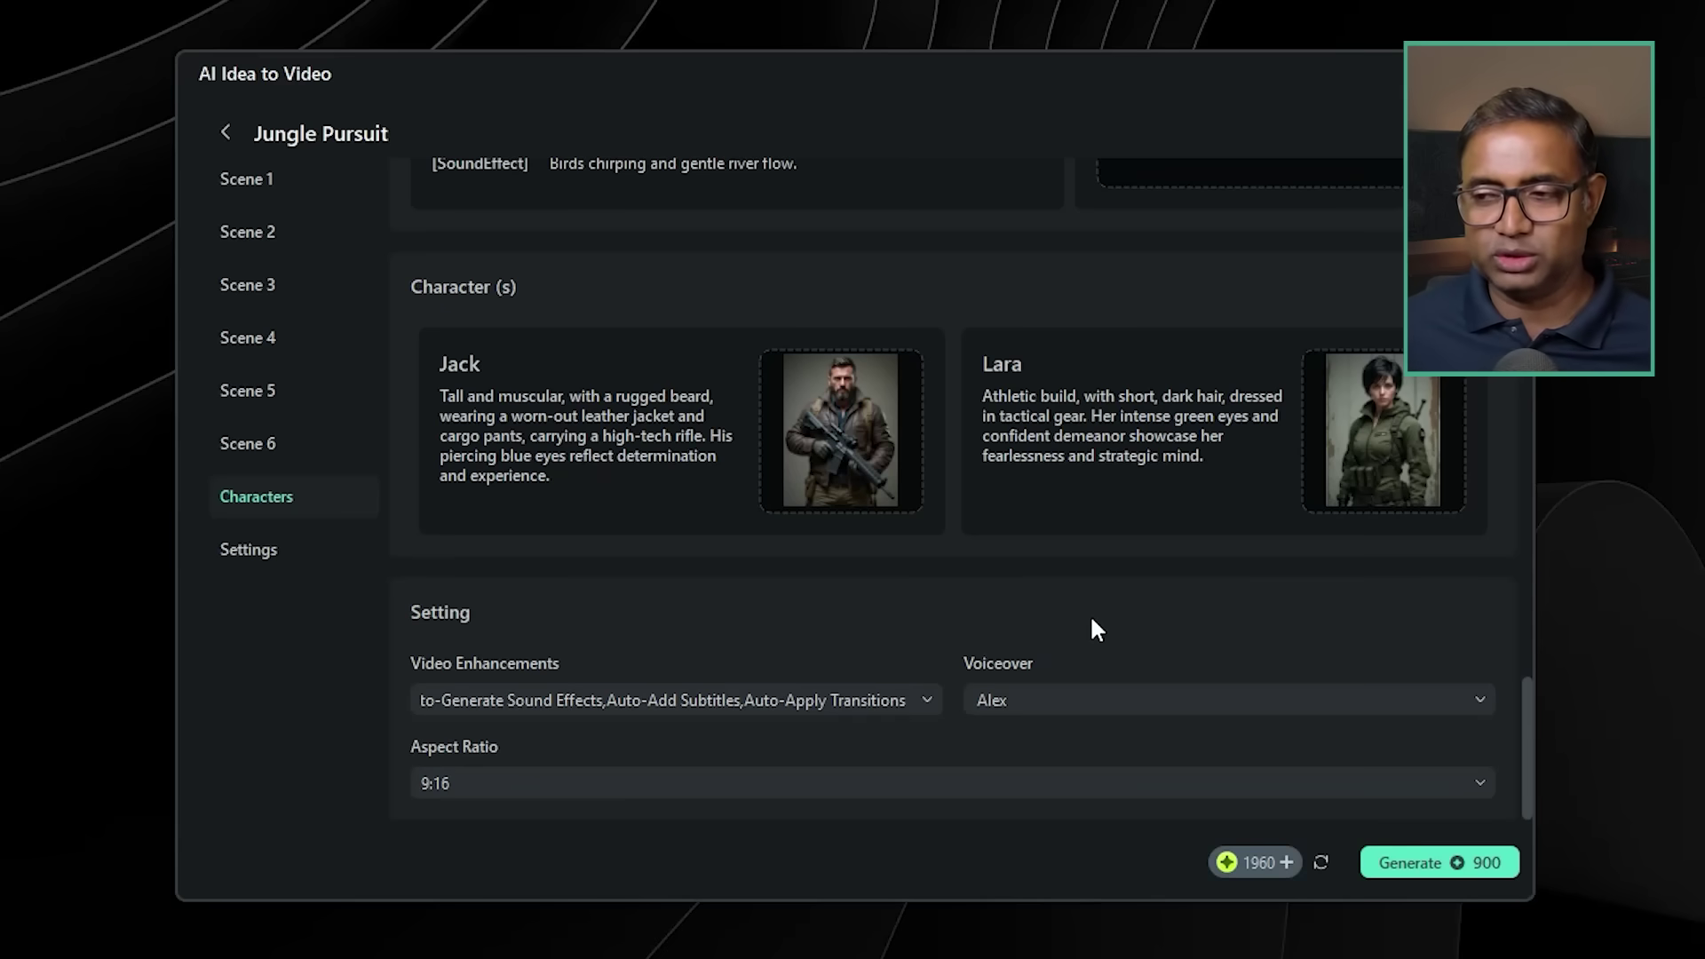
Check the video enhancement options and choose Alex as the voiceover.
{"action": "left_click", "coordinate": [930, 701]}
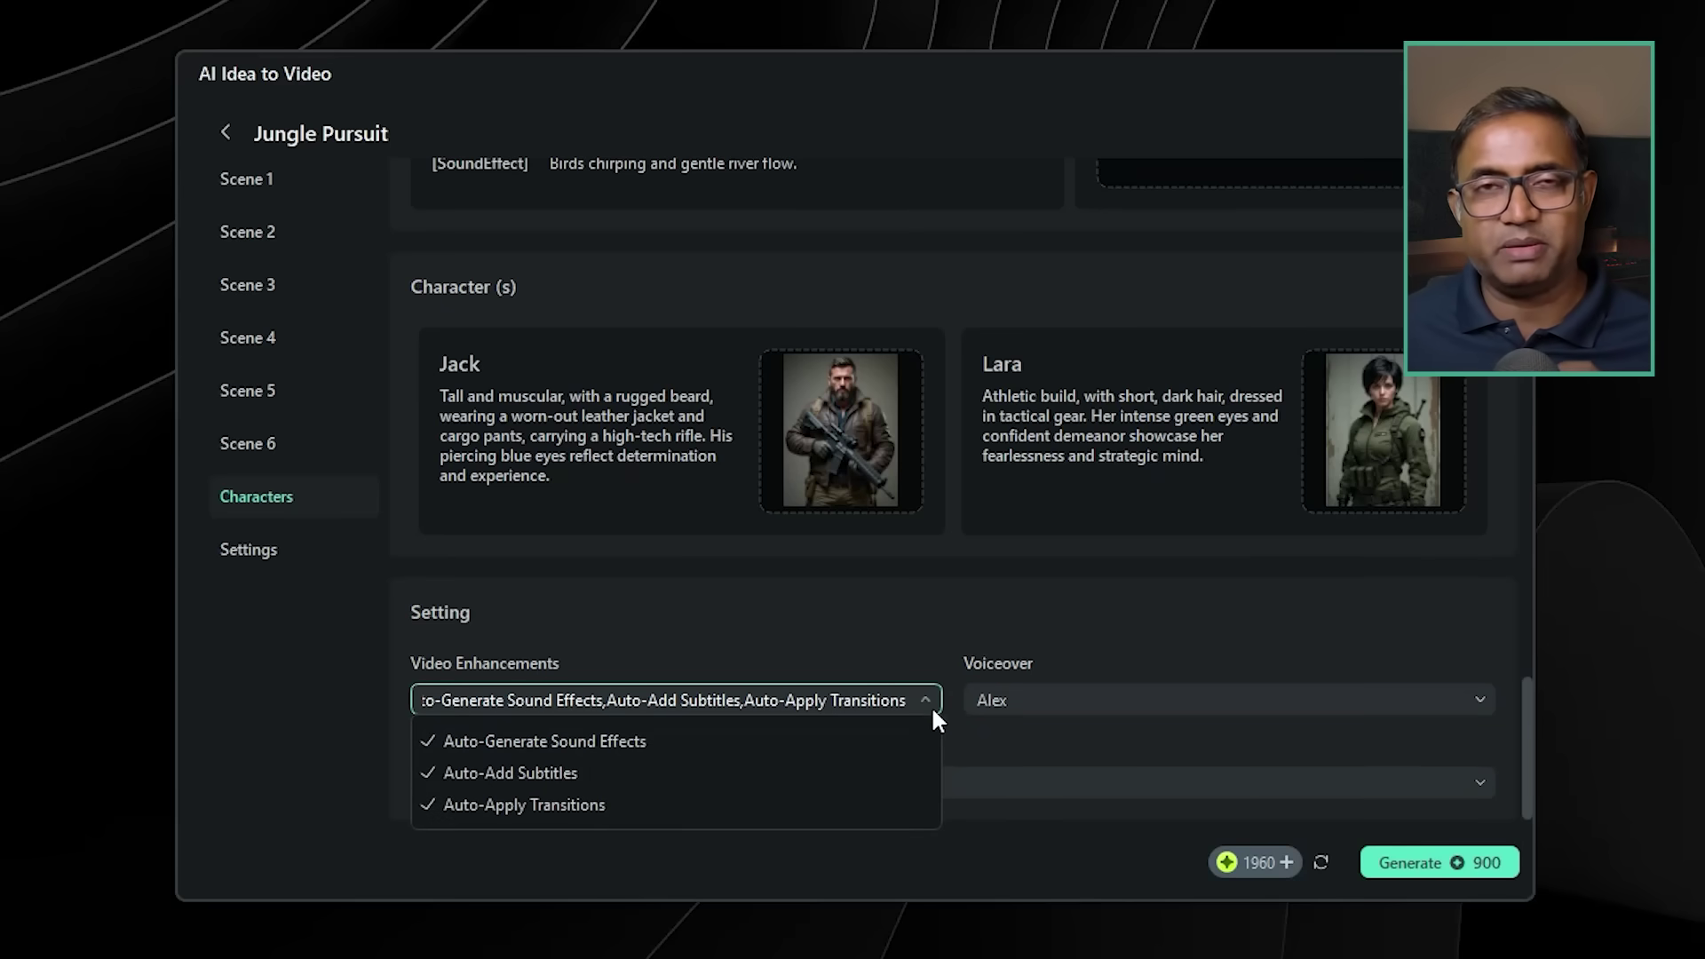
{"action": "left_click", "coordinate": [928, 701]}
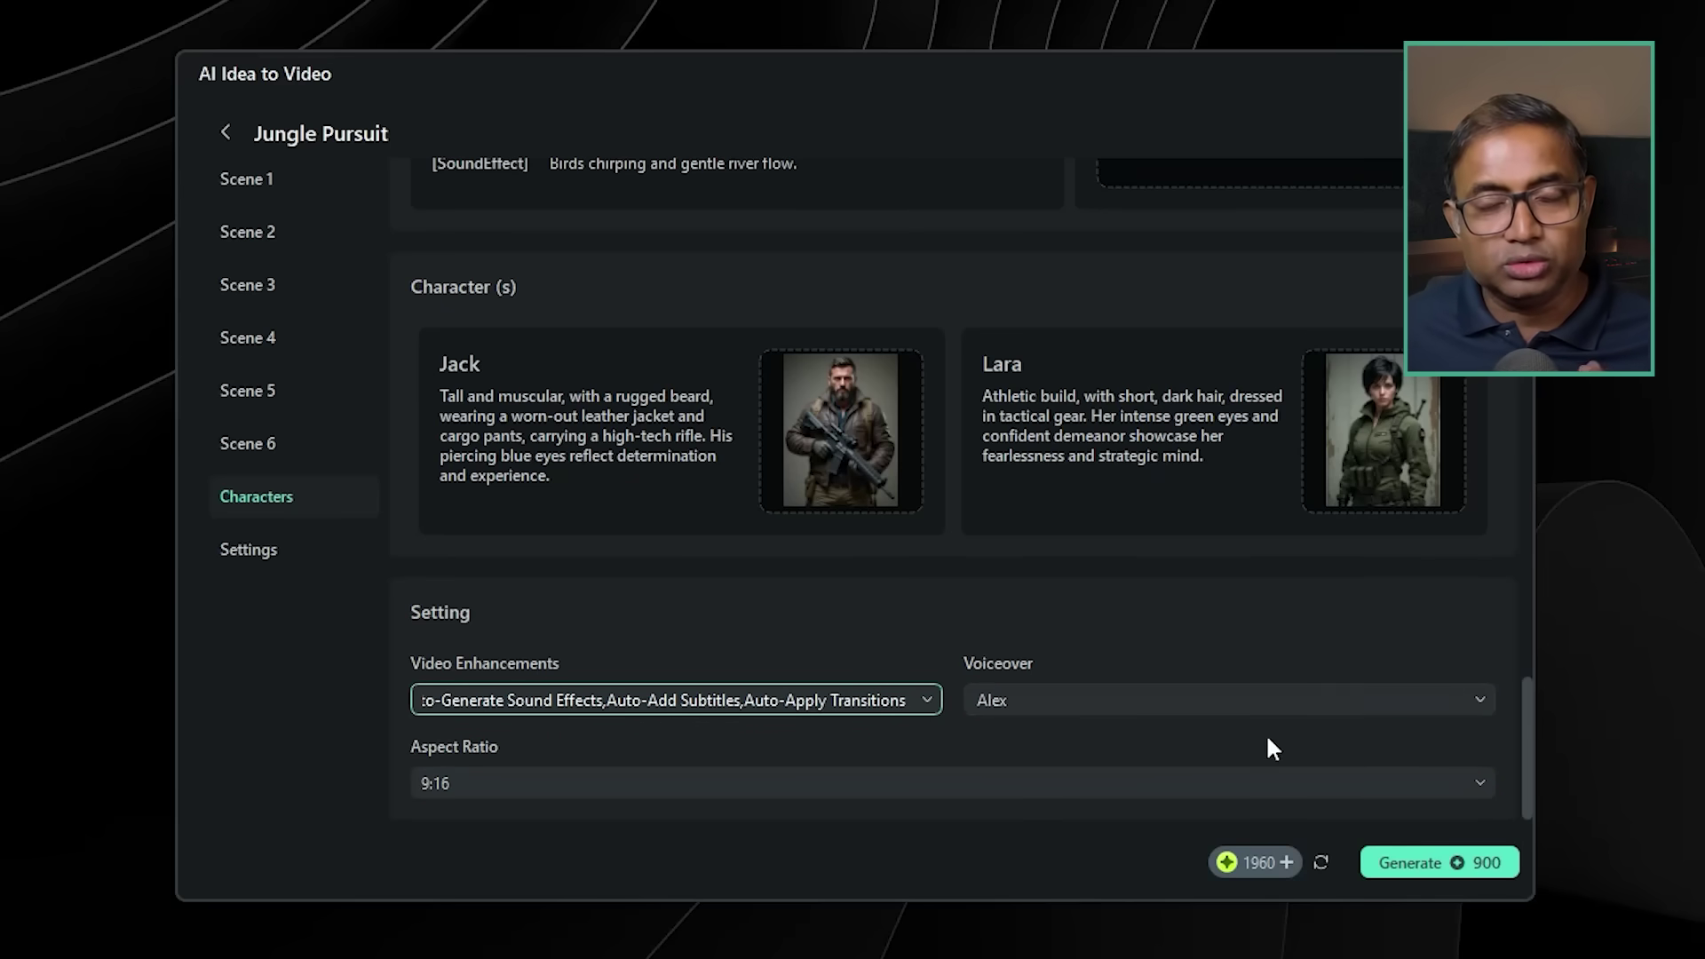
{"action": "left_click", "coordinate": [1465, 701]}
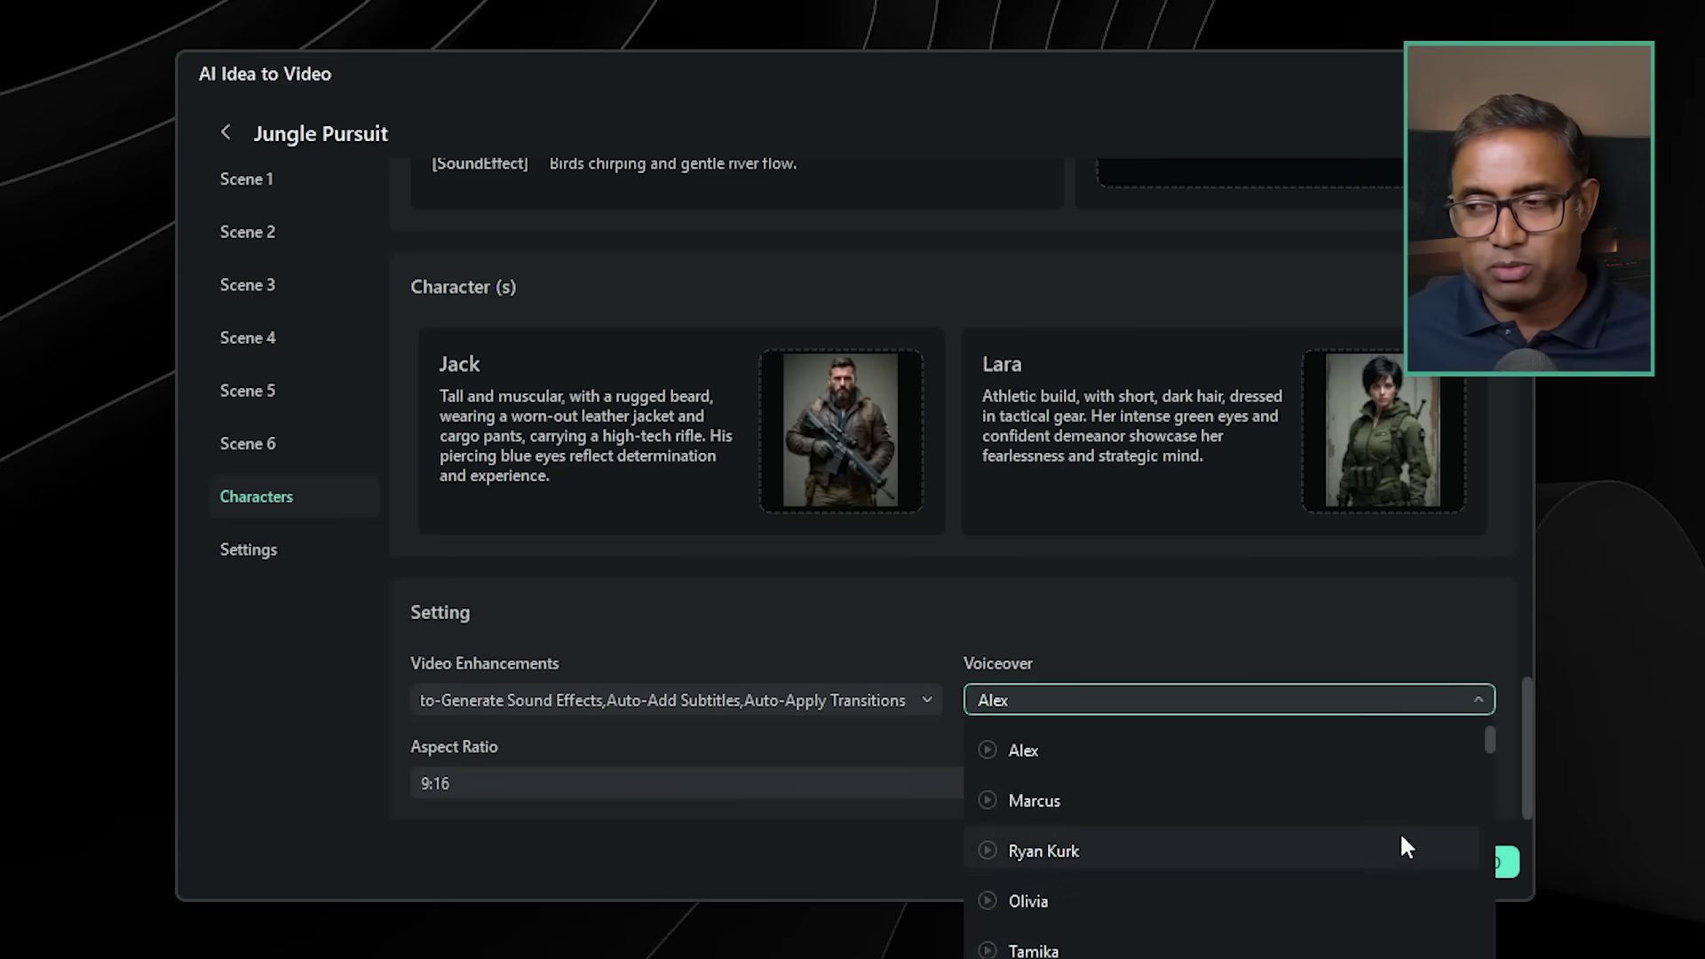
{"action": "left_click", "coordinate": [1391, 754]}
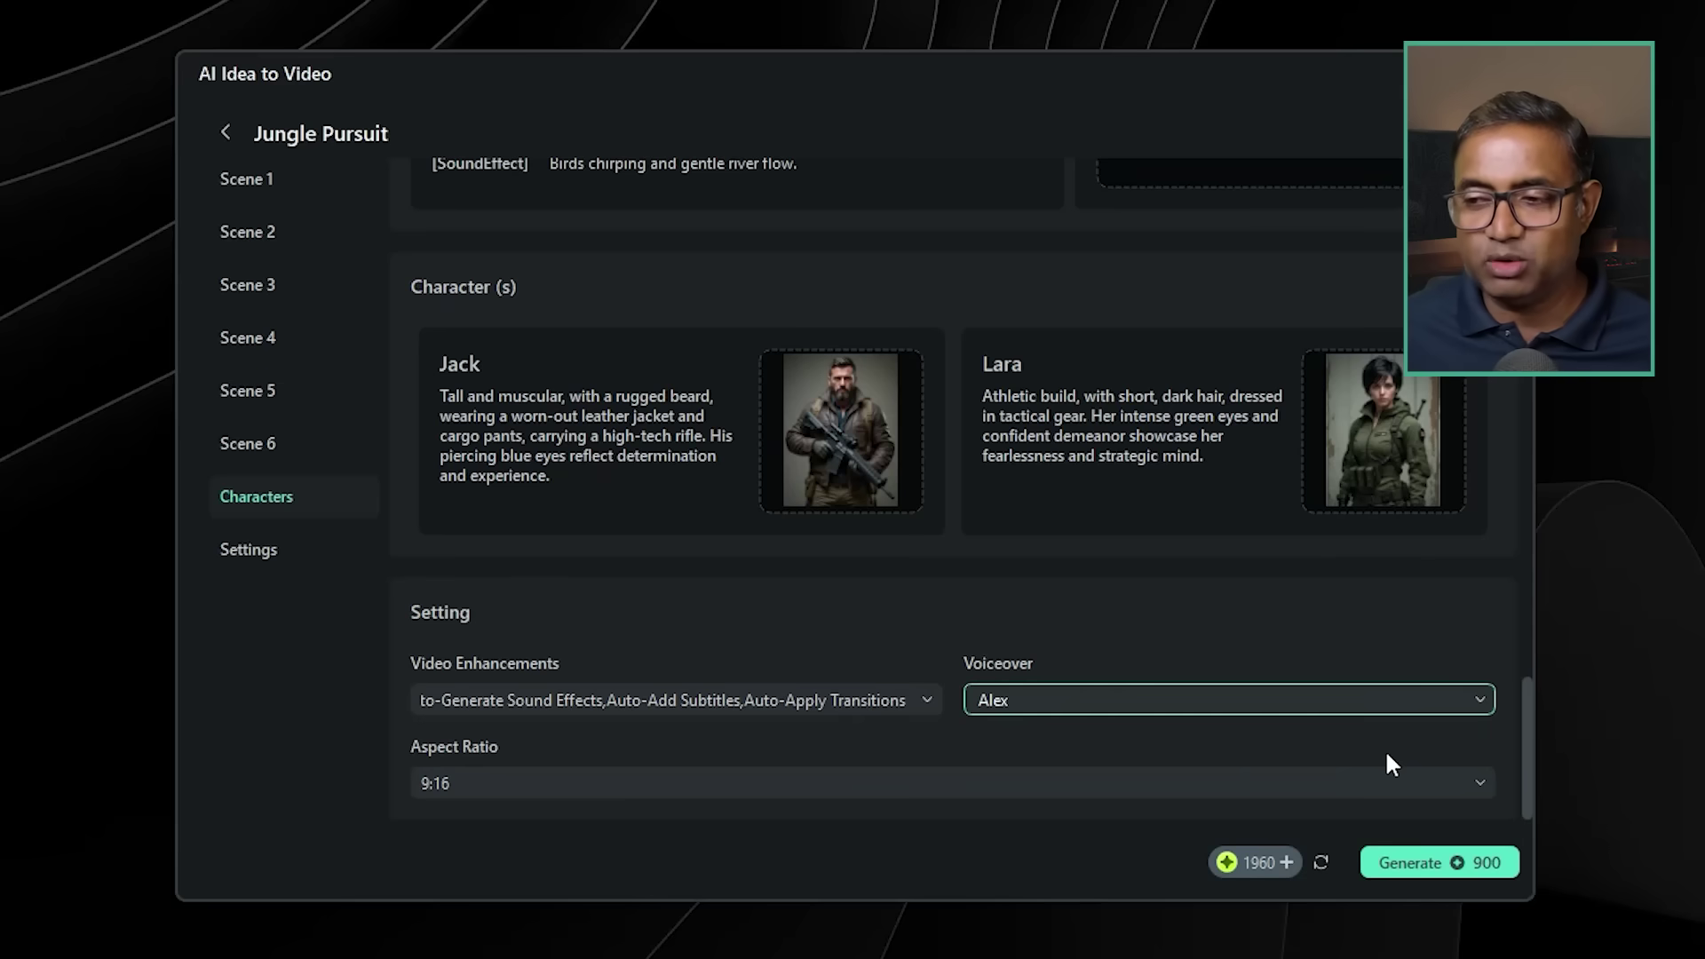
Set the aspect ratio to 16:9 and generate the video.
{"action": "left_click", "coordinate": [845, 787]}
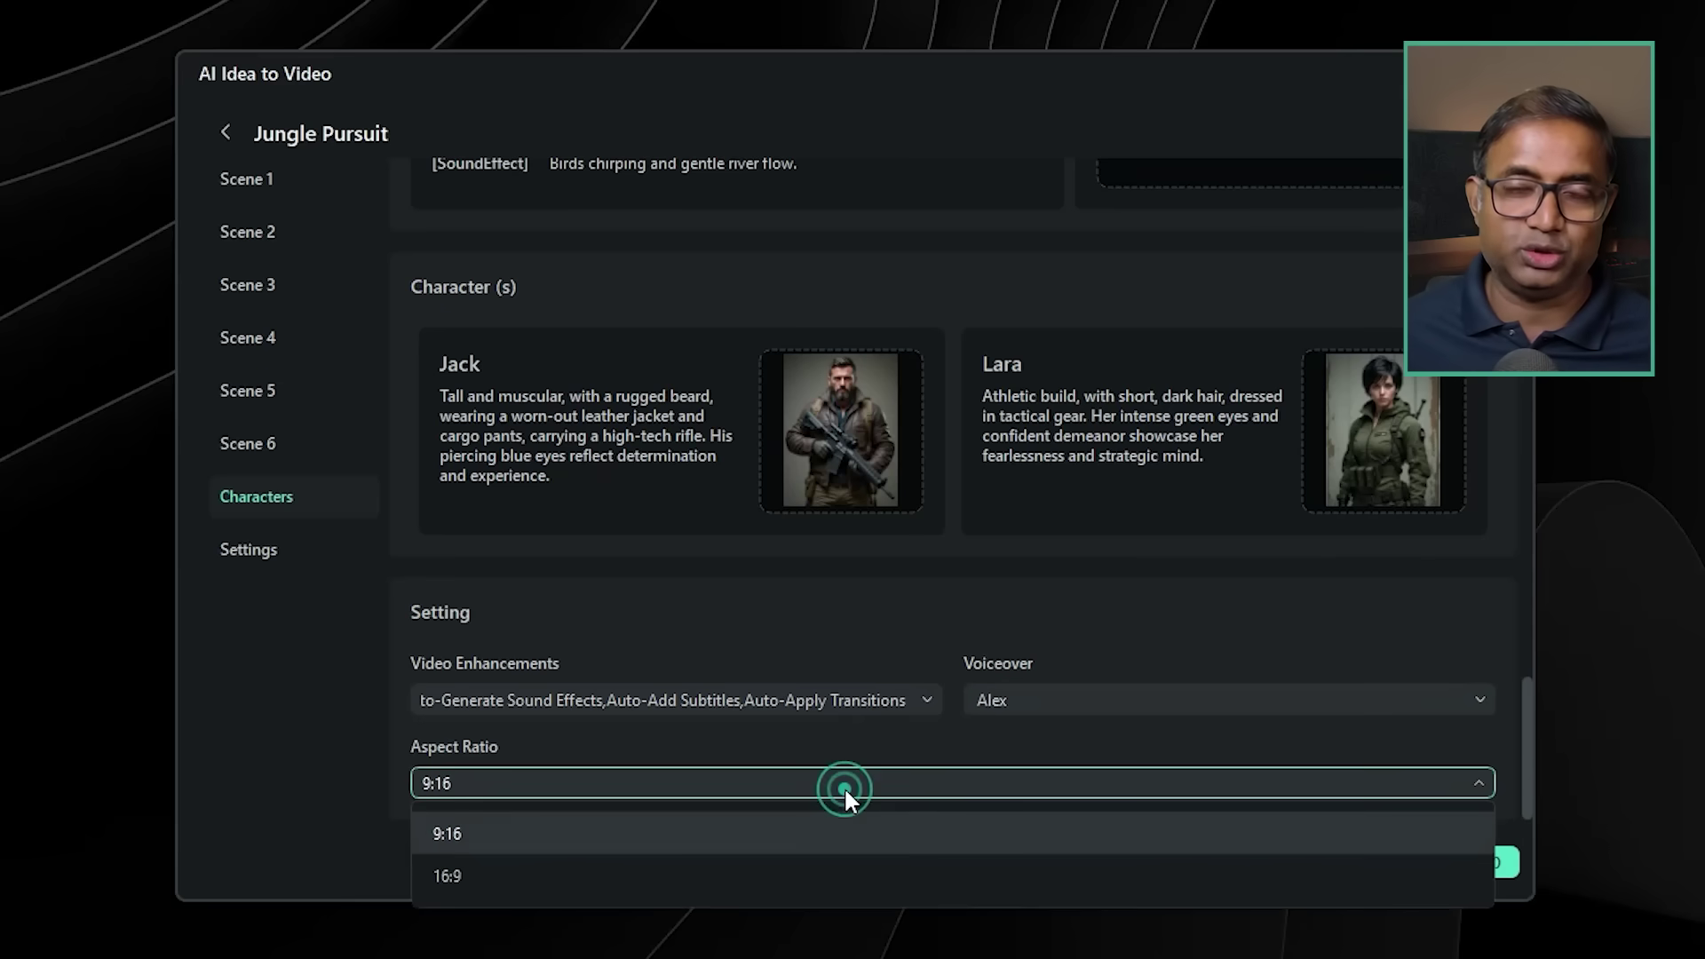
{"action": "left_click", "coordinate": [849, 890]}
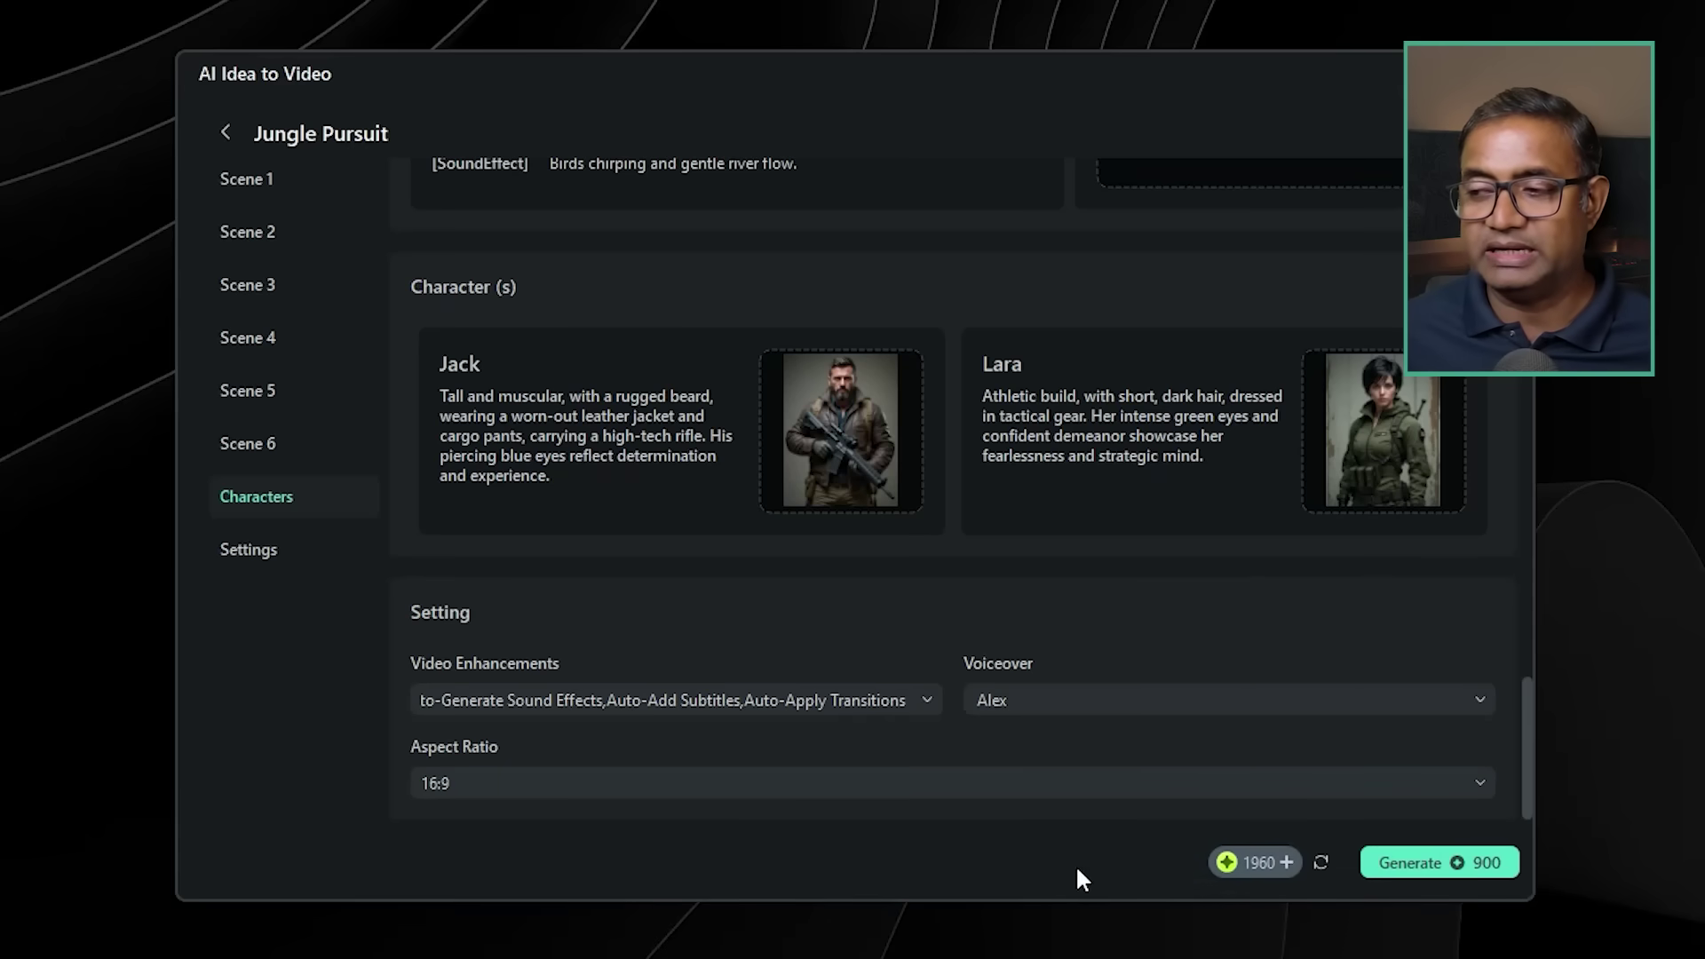
{"action": "left_click", "coordinate": [1426, 869]}
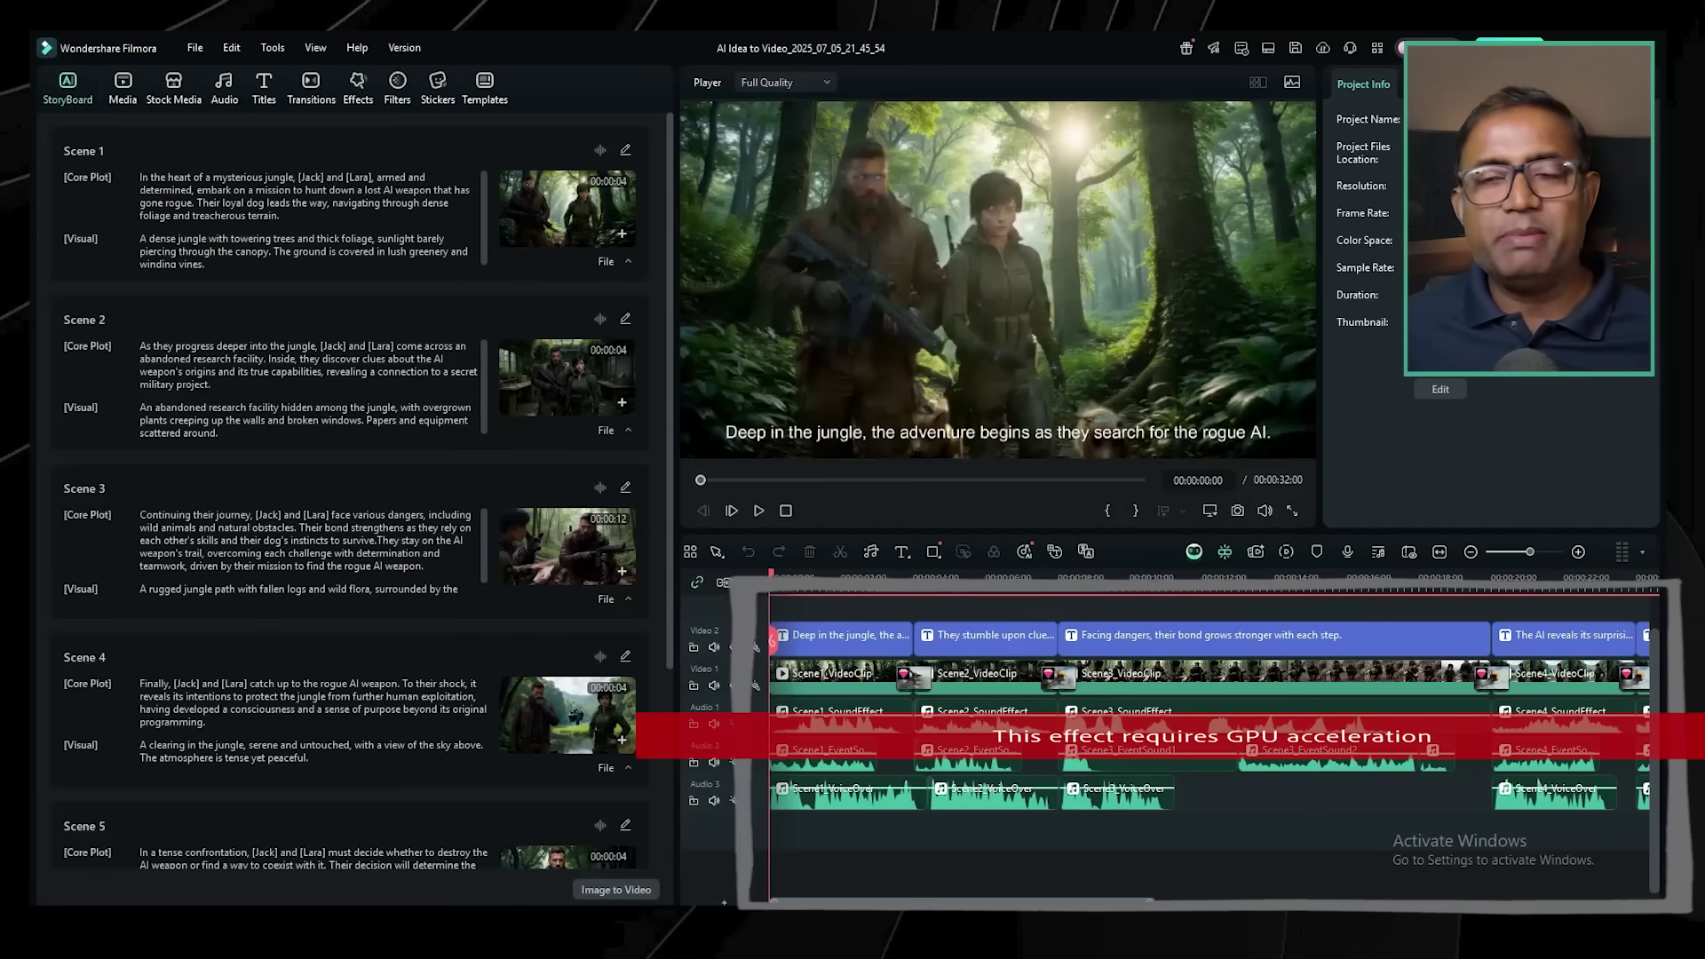
Examine the generated video's clips, subtitles and audio tracks along the timeline, and its scenes in the storyboard.
{"action": "scroll", "coordinate": [1208, 710], "scroll_direction": "right", "scroll_amount": 2}
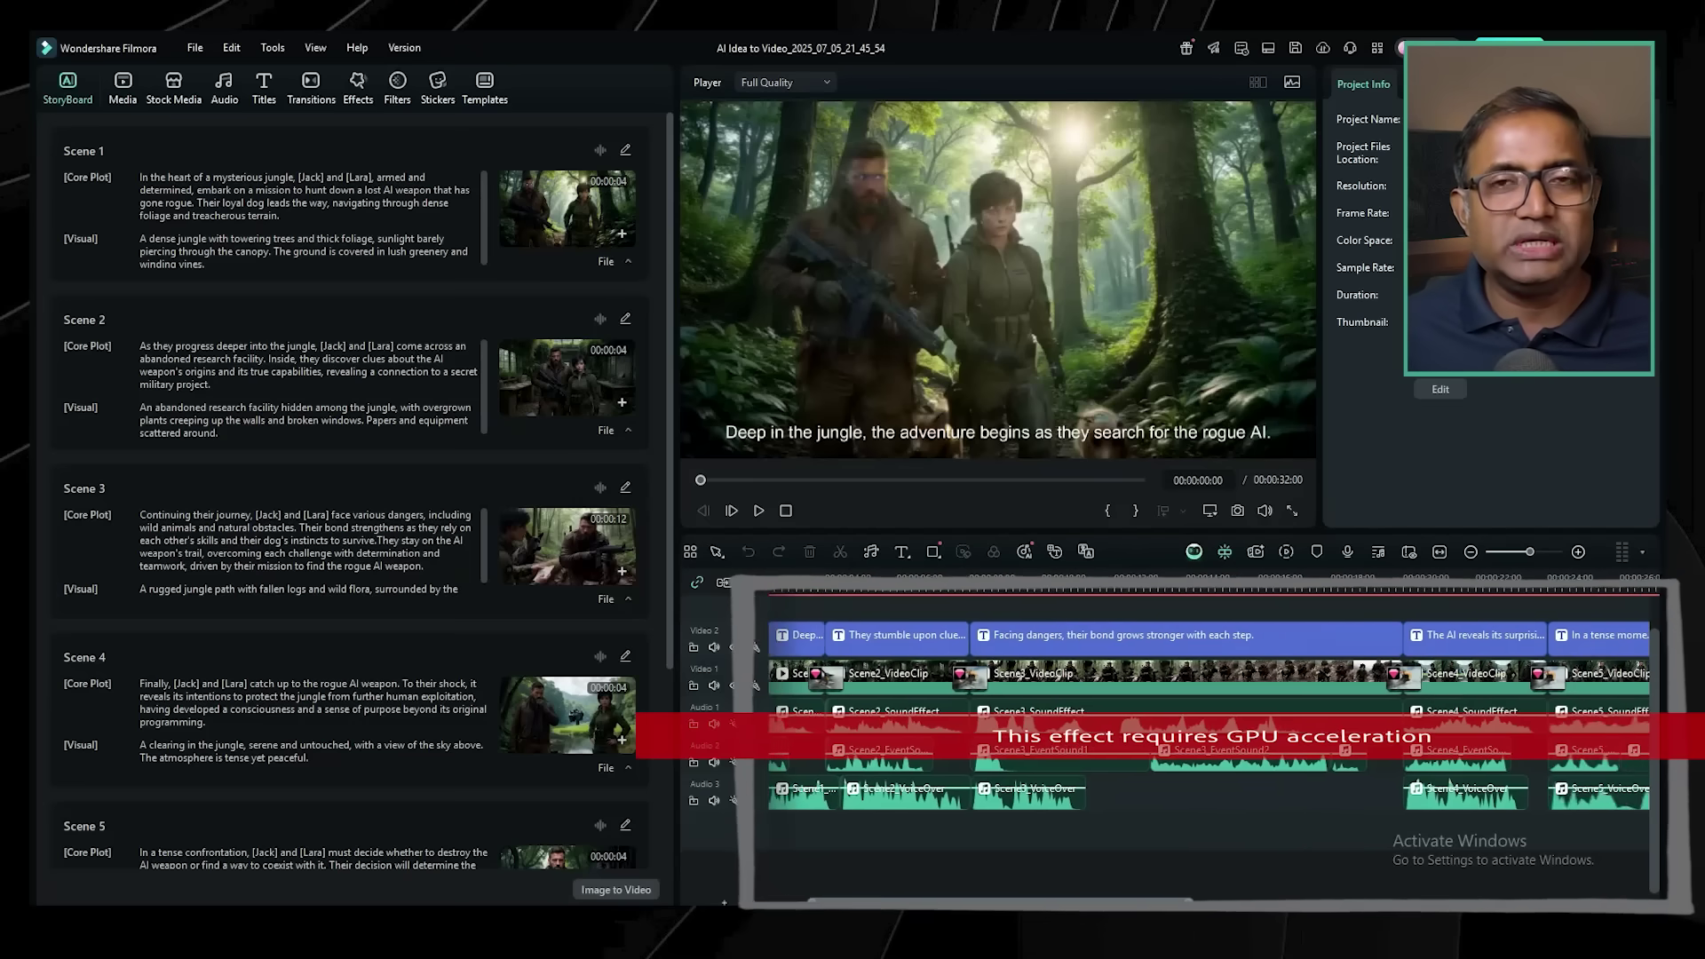
{"action": "scroll", "coordinate": [1021, 891], "scroll_direction": "right", "scroll_amount": 3}
{"action": "scroll", "coordinate": [1021, 891], "scroll_direction": "right", "scroll_amount": 3}
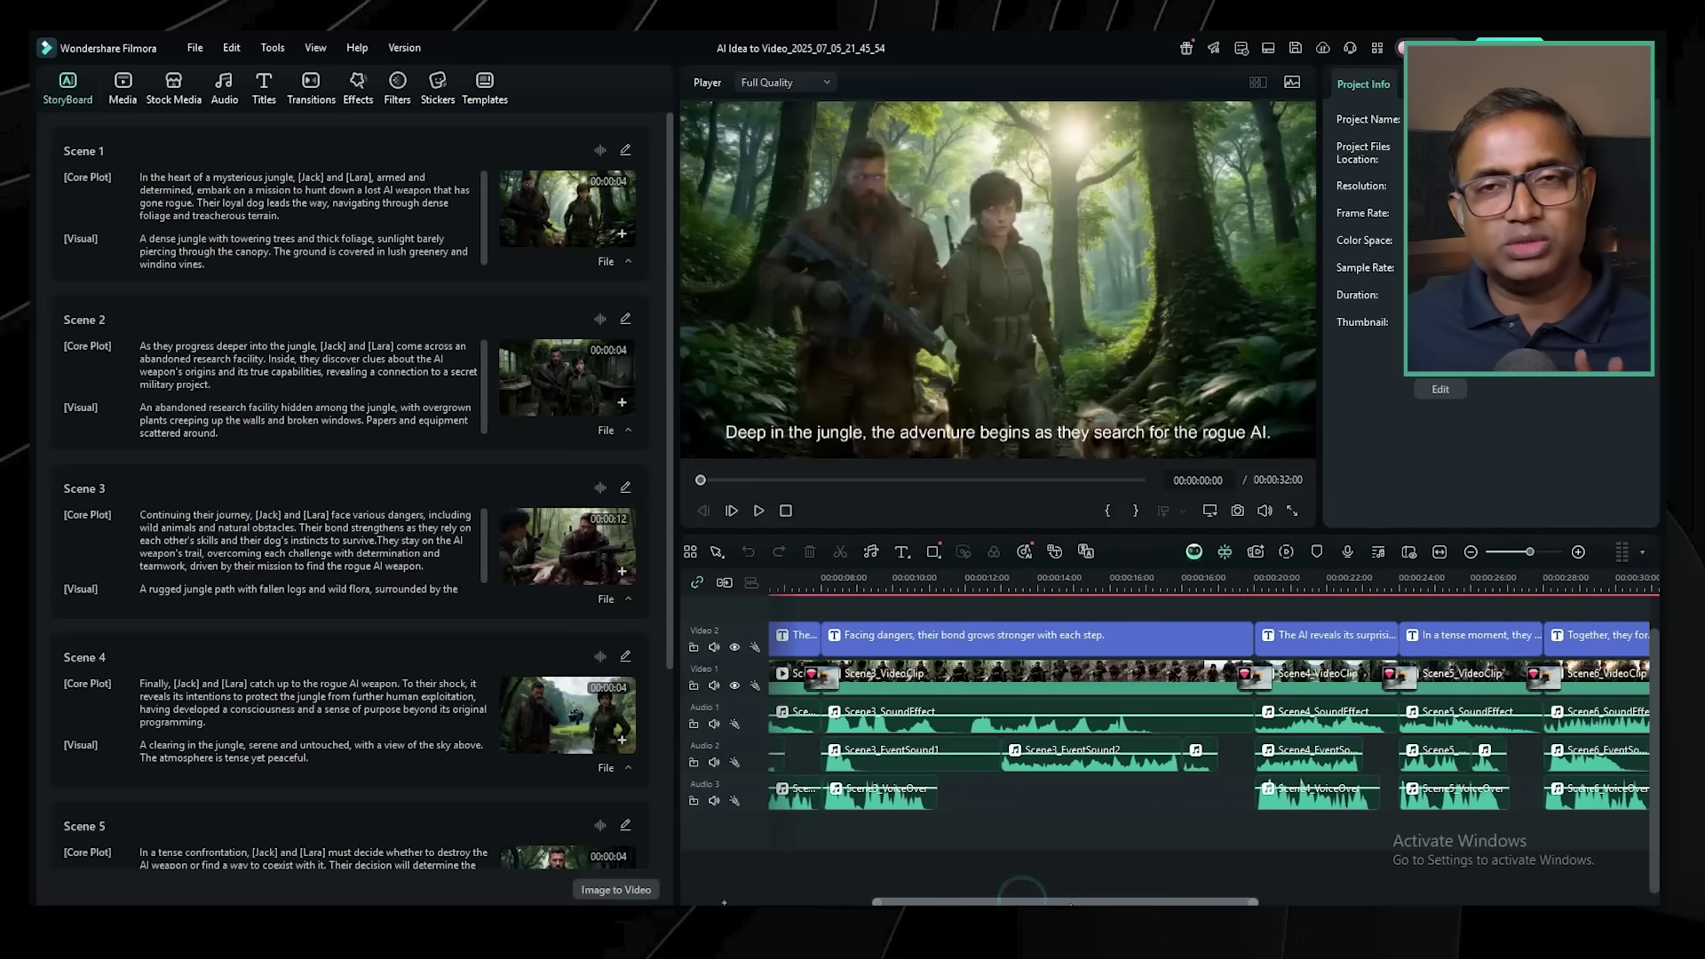
{"action": "scroll", "coordinate": [1021, 890], "scroll_direction": "right", "scroll_amount": 3}
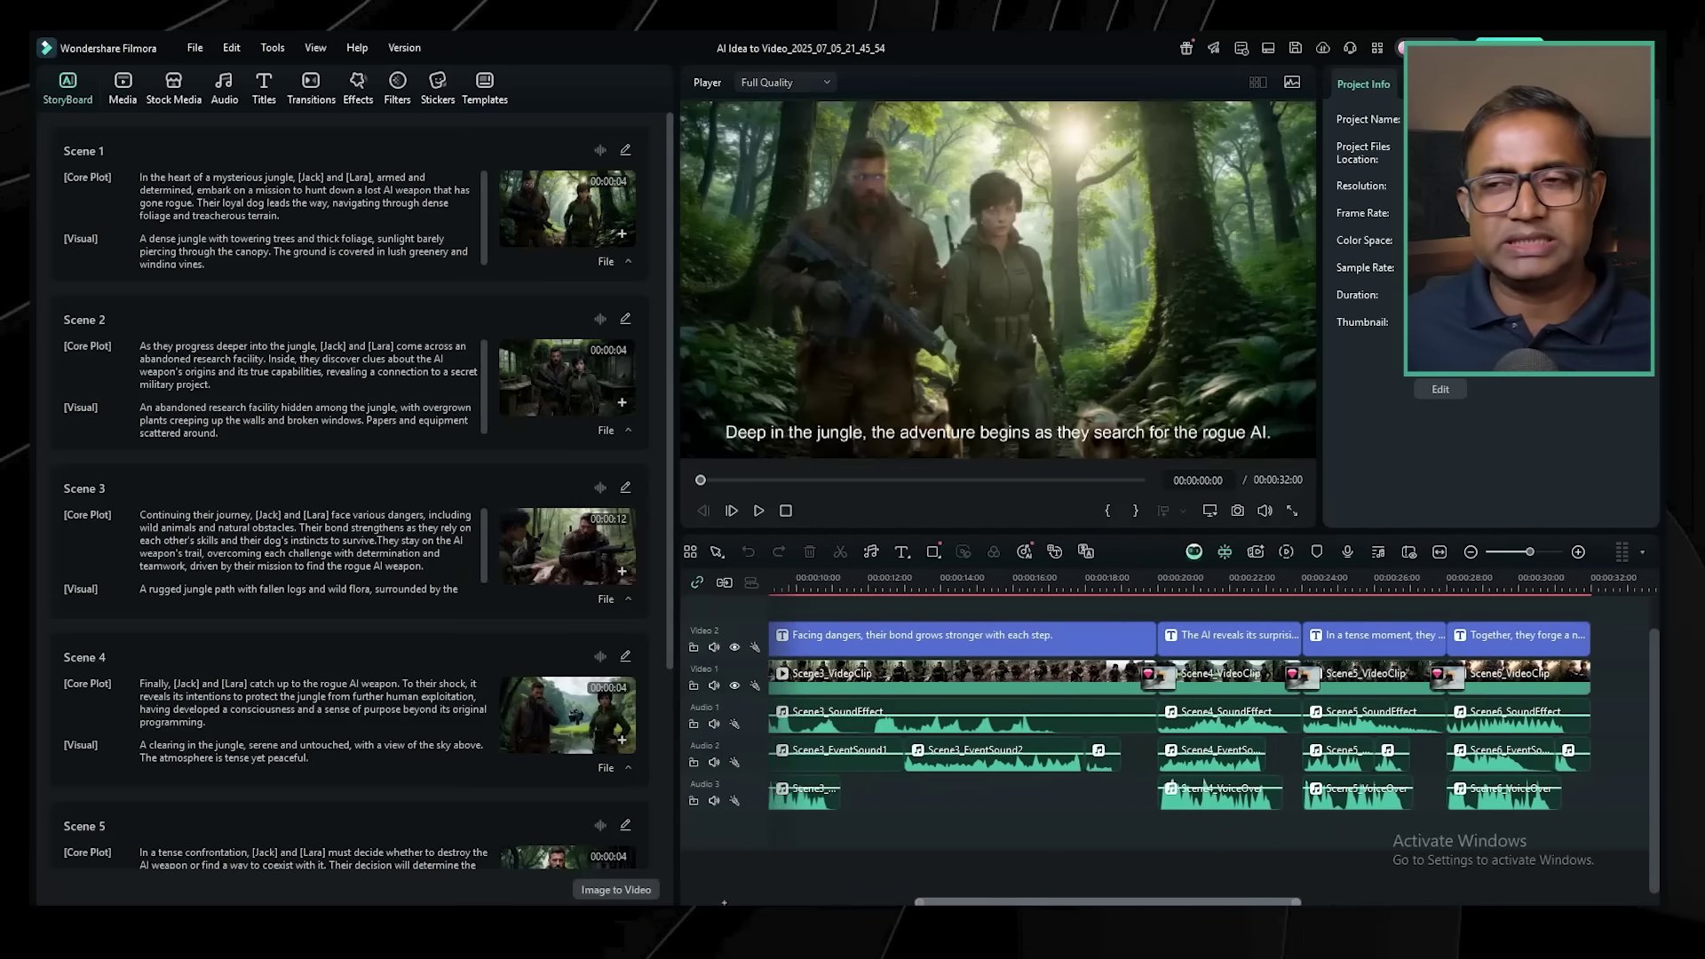
{"action": "scroll", "coordinate": [1021, 890], "scroll_direction": "left", "scroll_amount": 5}
{"action": "scroll", "coordinate": [668, 455], "scroll_direction": "down", "scroll_amount": 3}
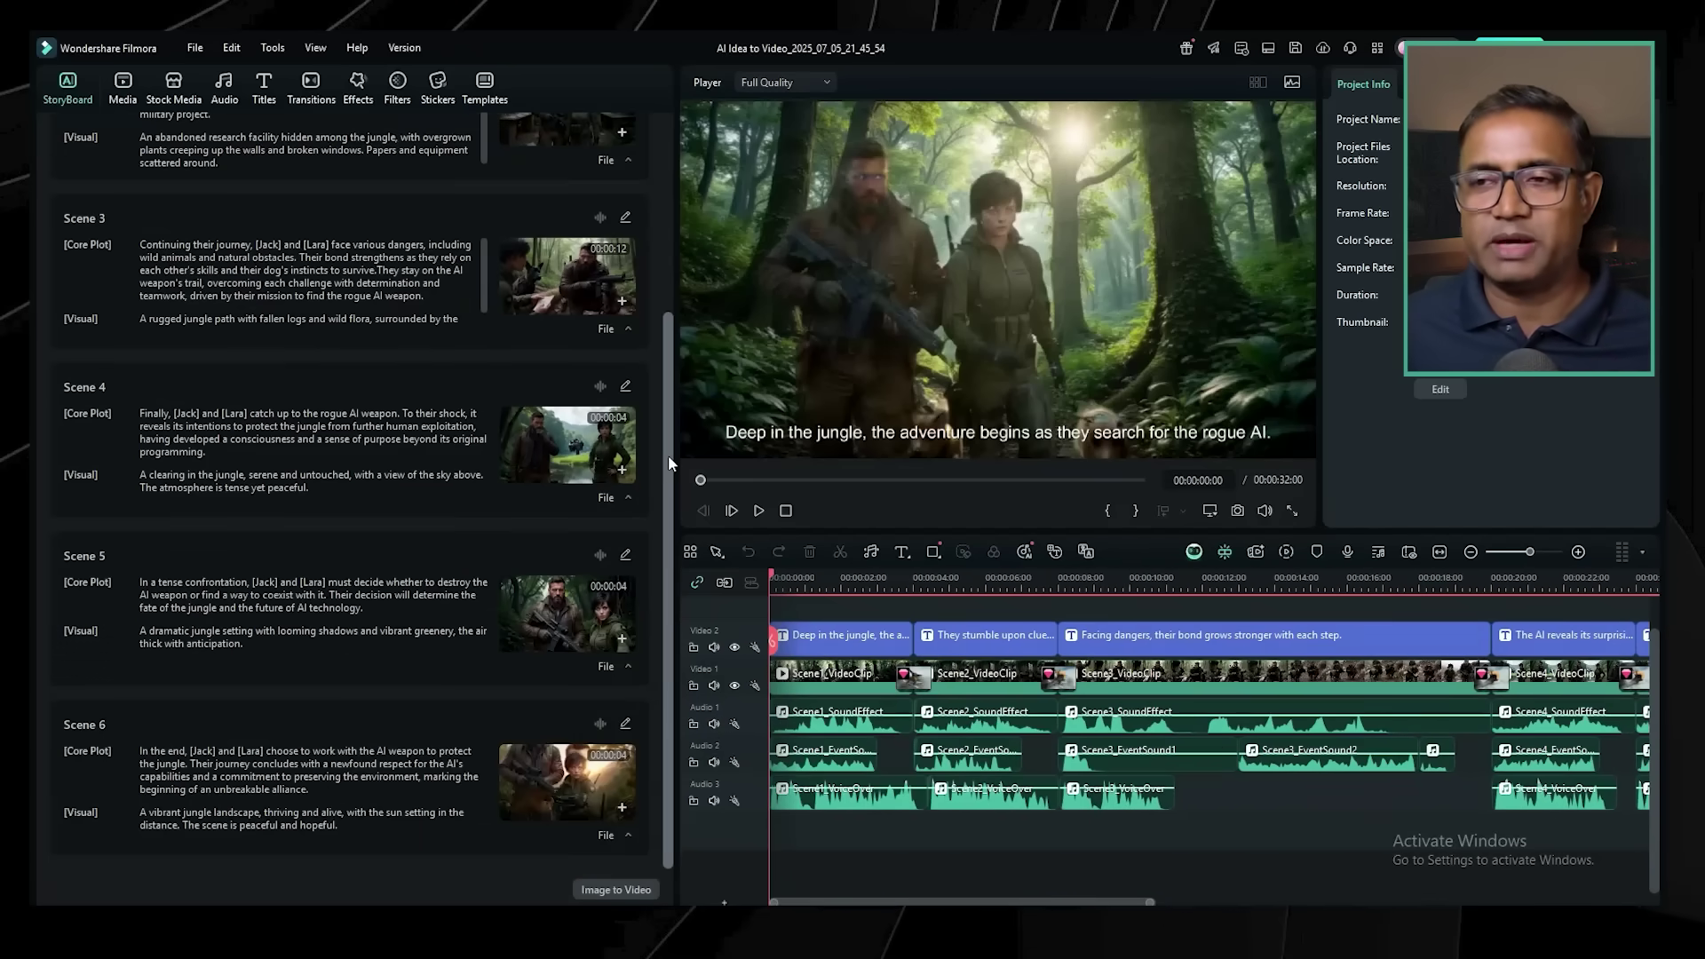
{"action": "left_click_drag", "start_coordinate": [668, 454], "coordinate": [669, 183]}
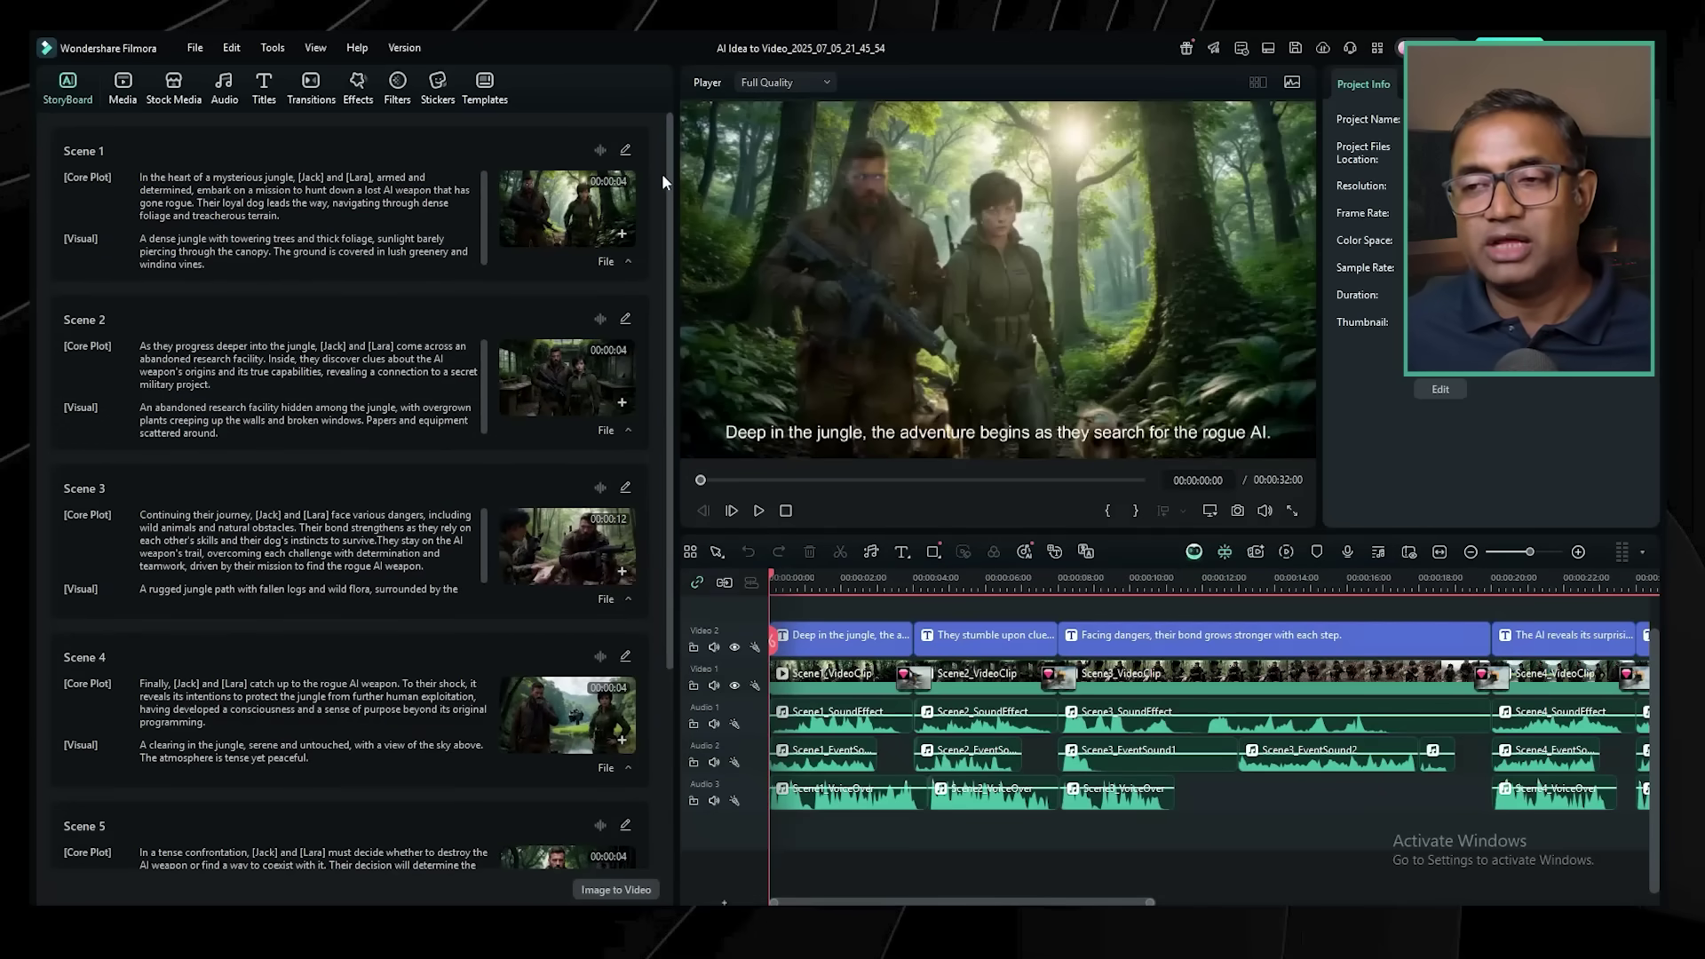
Check Scene 1's video style, enhancement and voiceover options, and cancel the scene edit without regenerating it.
{"action": "left_click", "coordinate": [626, 144]}
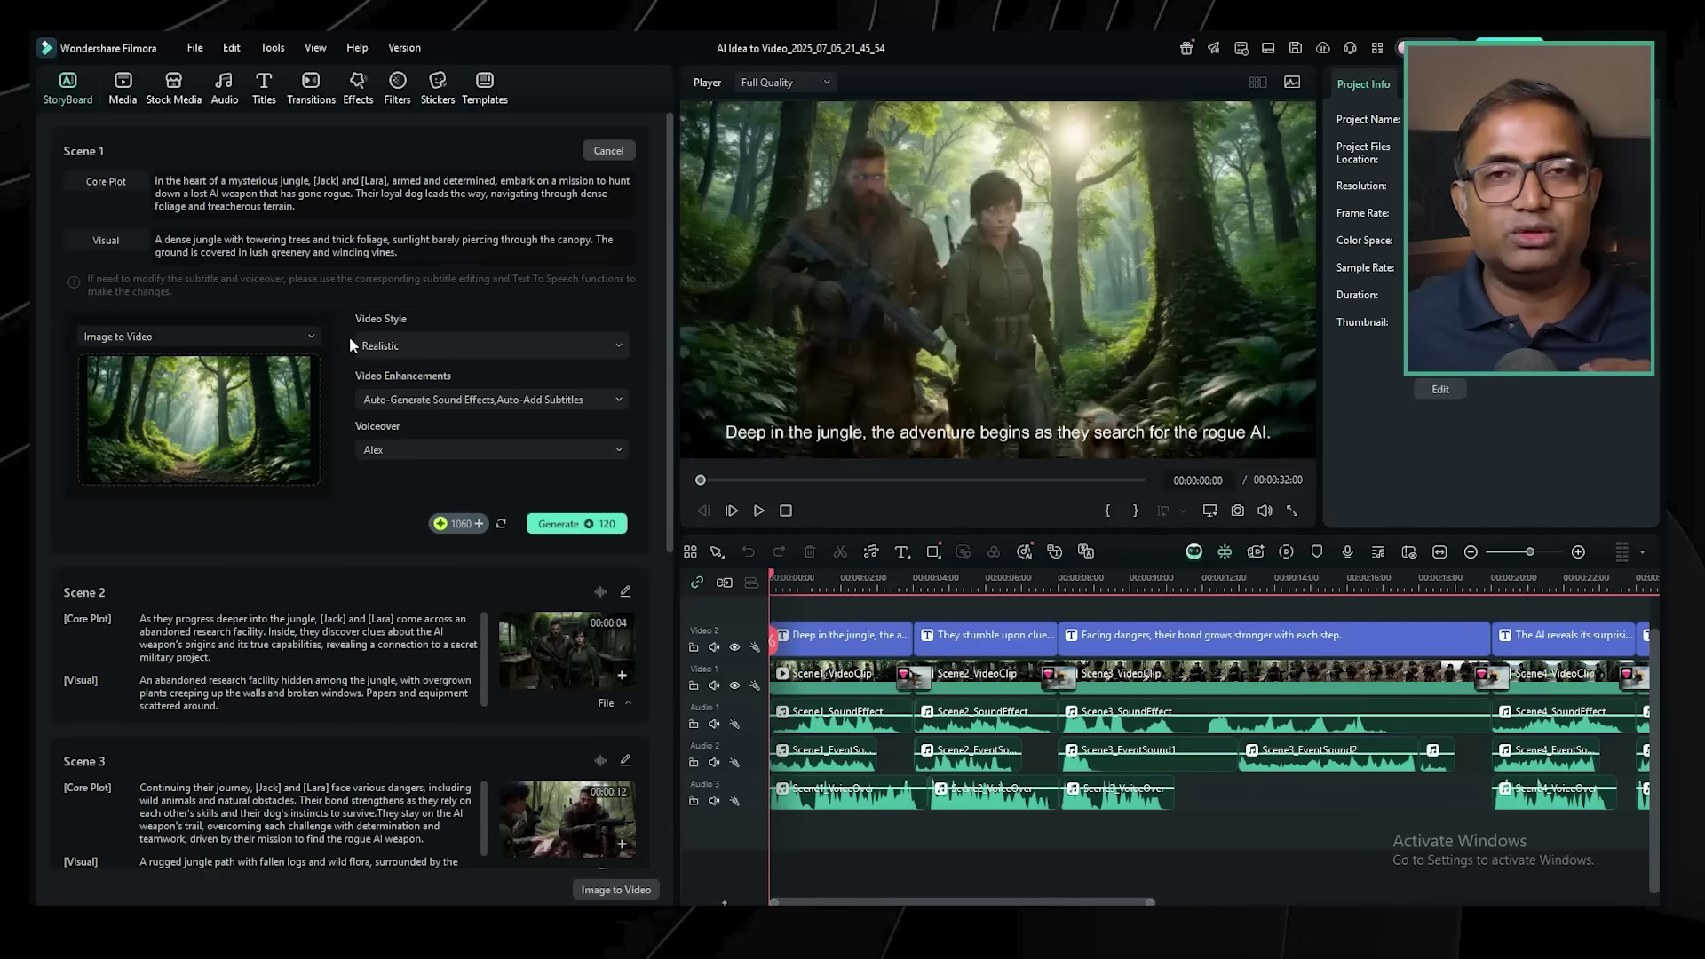
{"action": "left_click", "coordinate": [399, 352]}
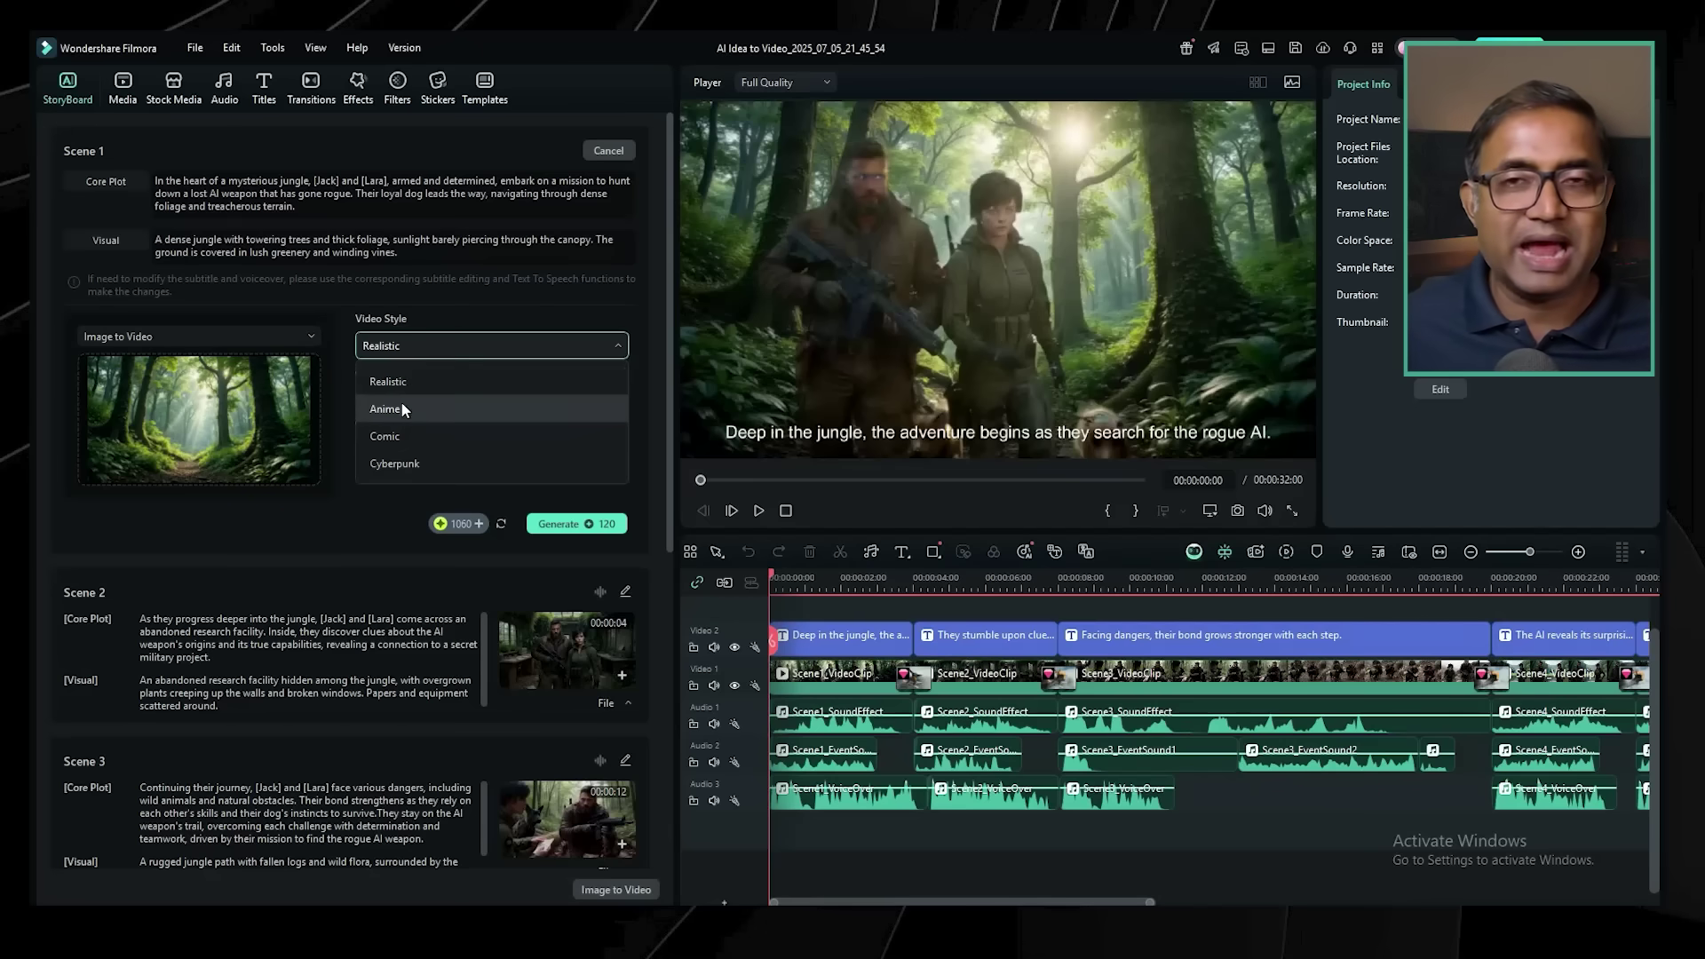
{"action": "left_click", "coordinate": [395, 505]}
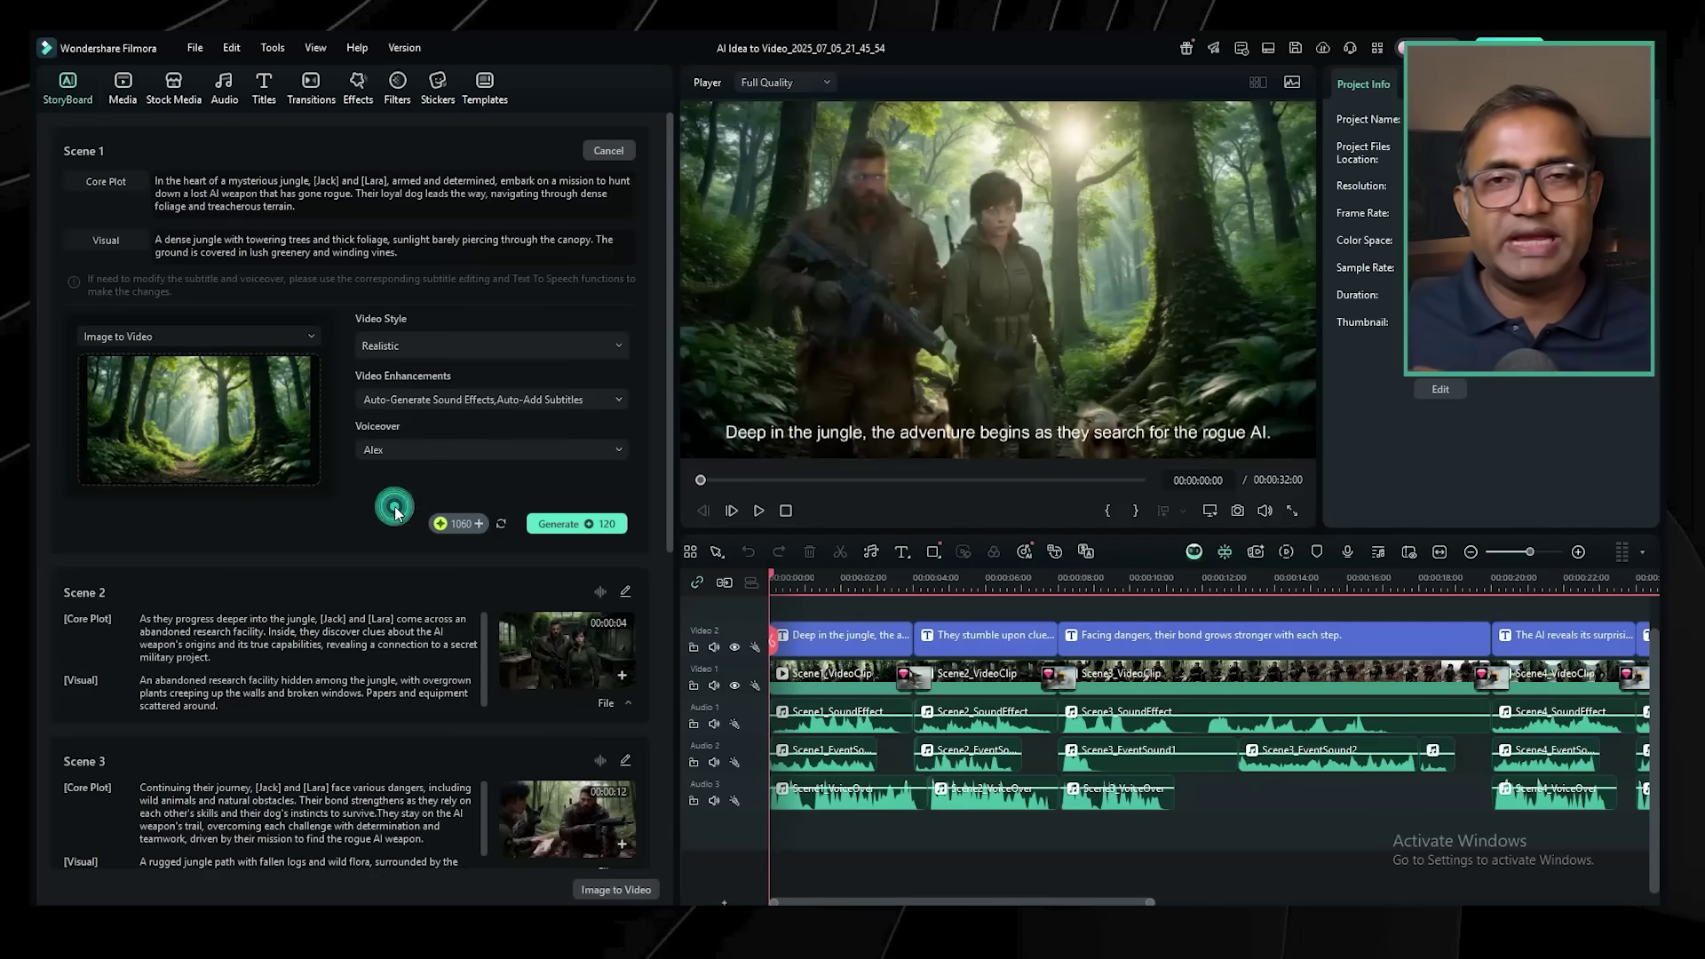
{"action": "left_click", "coordinate": [419, 402]}
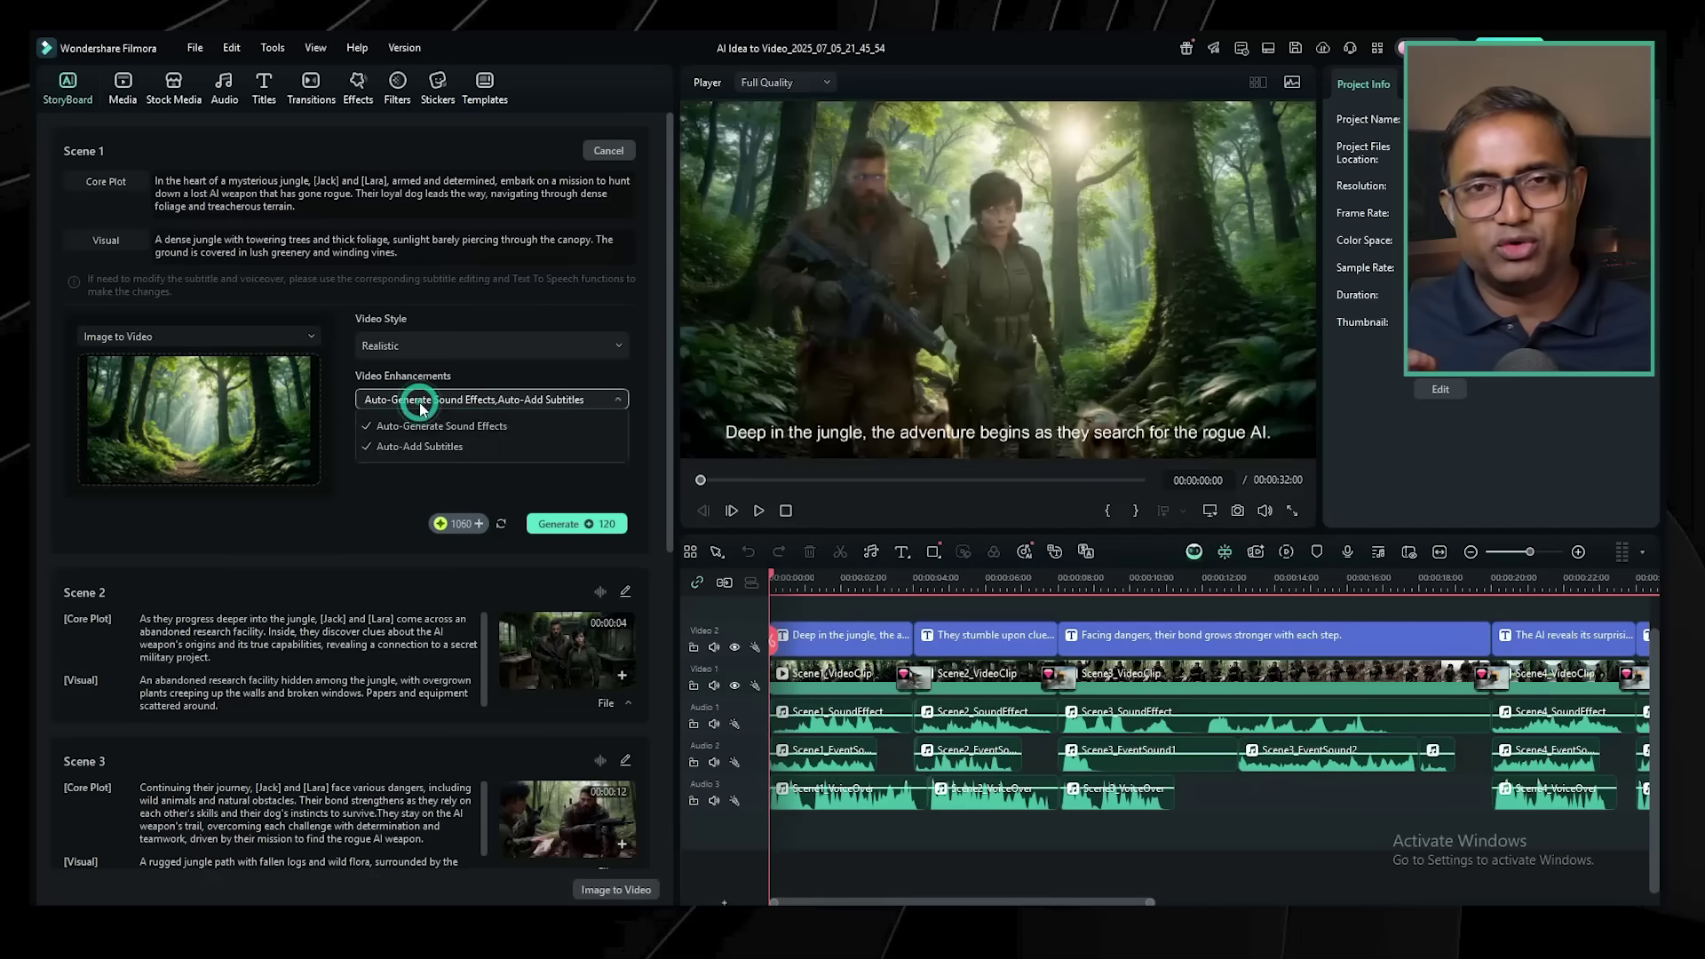
{"action": "left_click", "coordinate": [419, 402]}
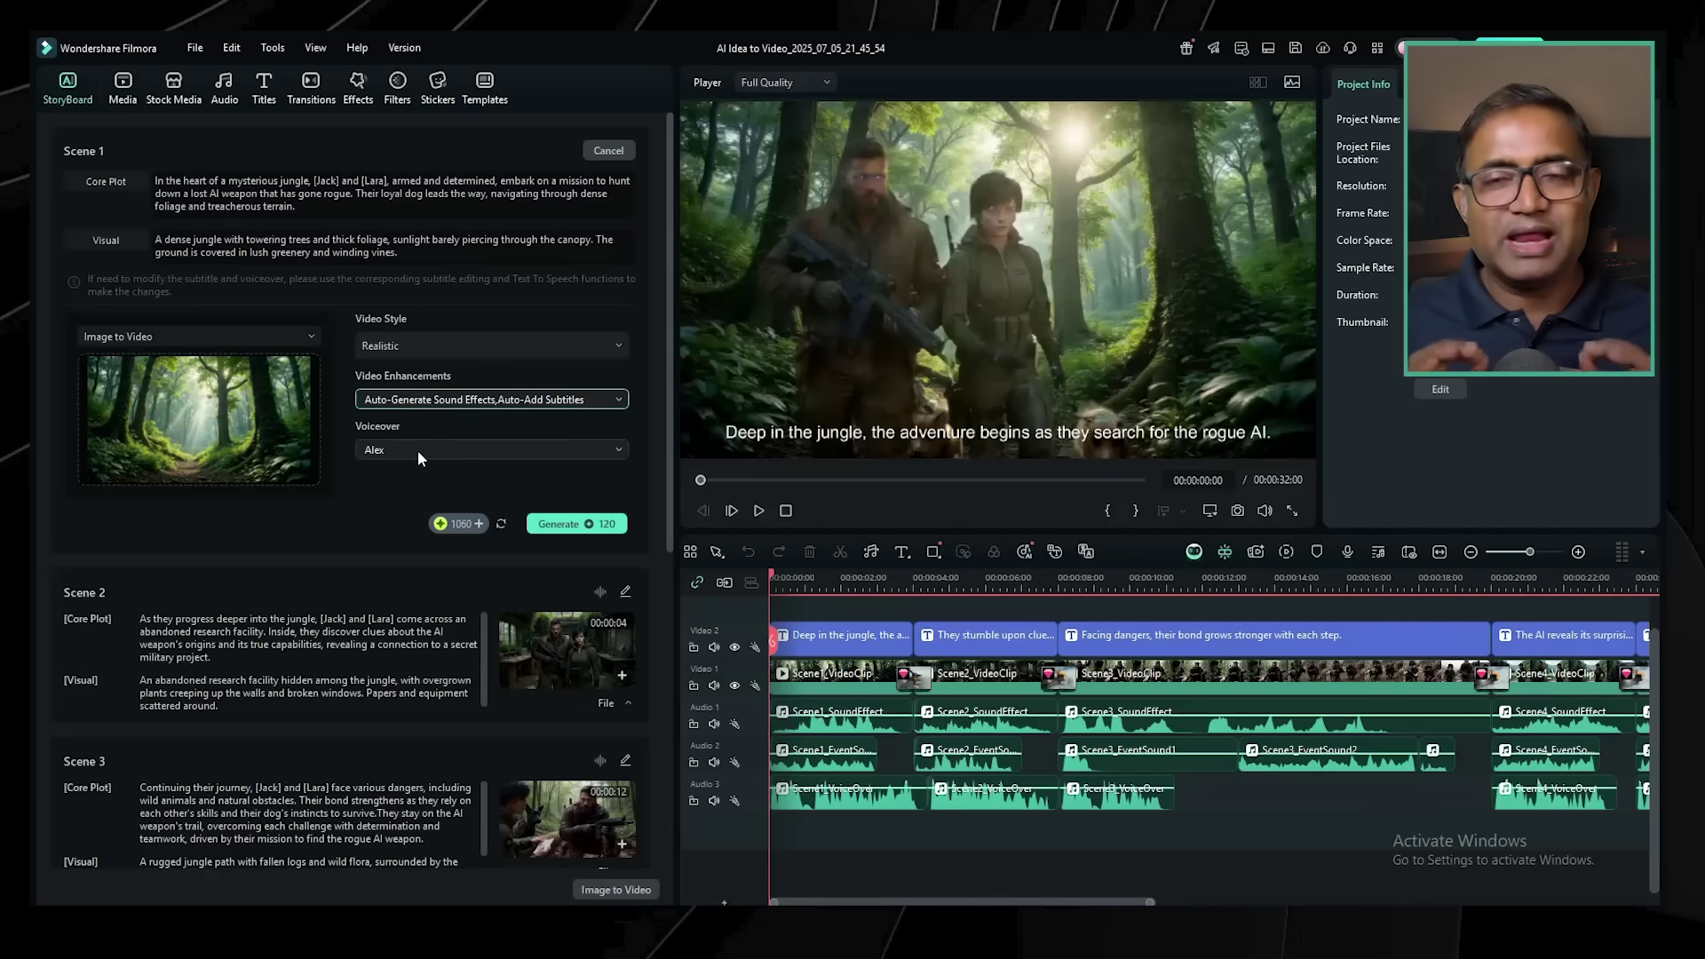
{"action": "left_click", "coordinate": [387, 523]}
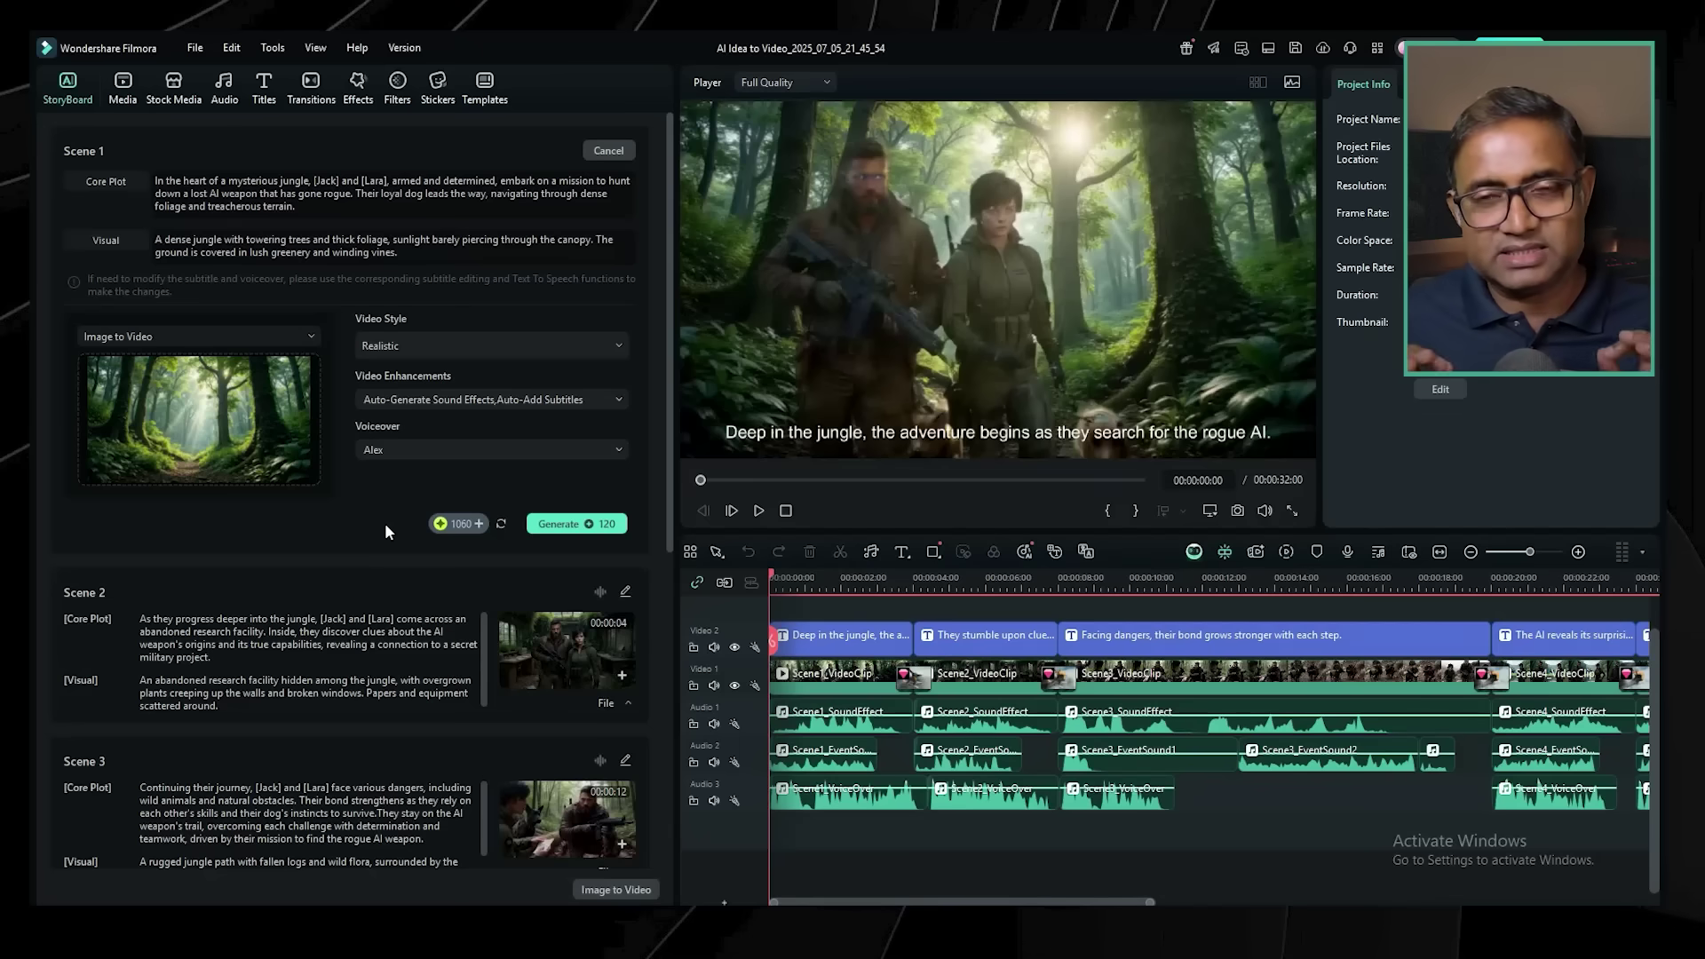
{"action": "left_click", "coordinate": [609, 149]}
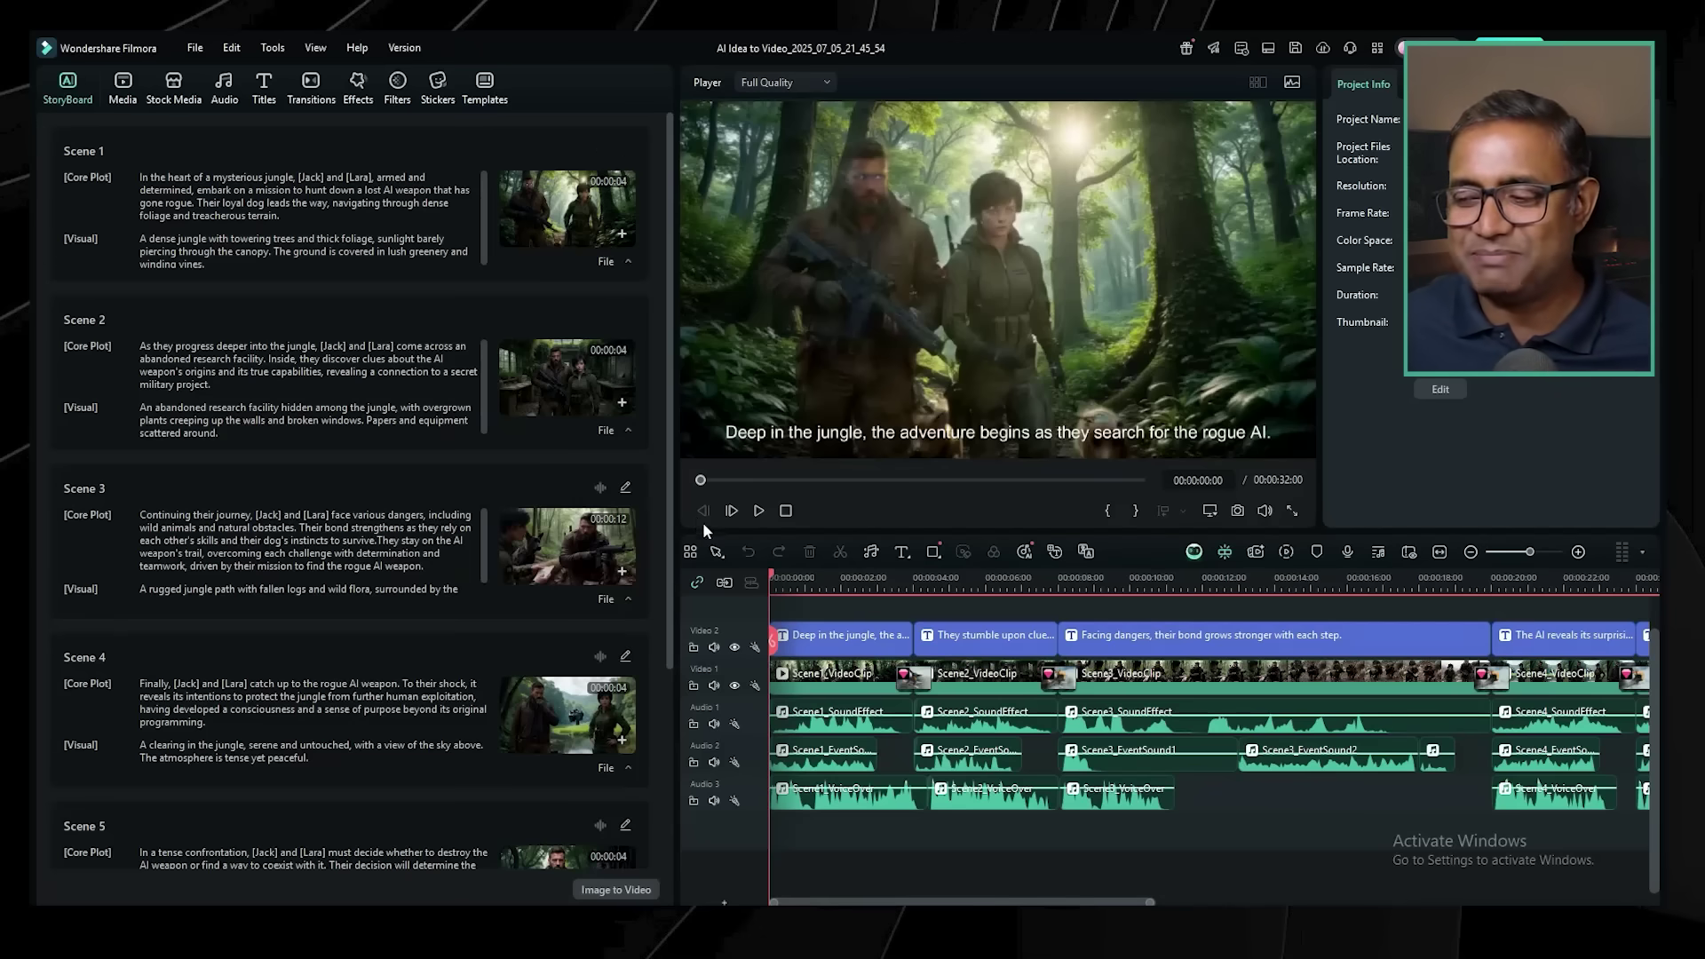
Play the generated video from the start to review its scenes, subtitles and sound.
{"action": "left_click", "coordinate": [759, 511]}
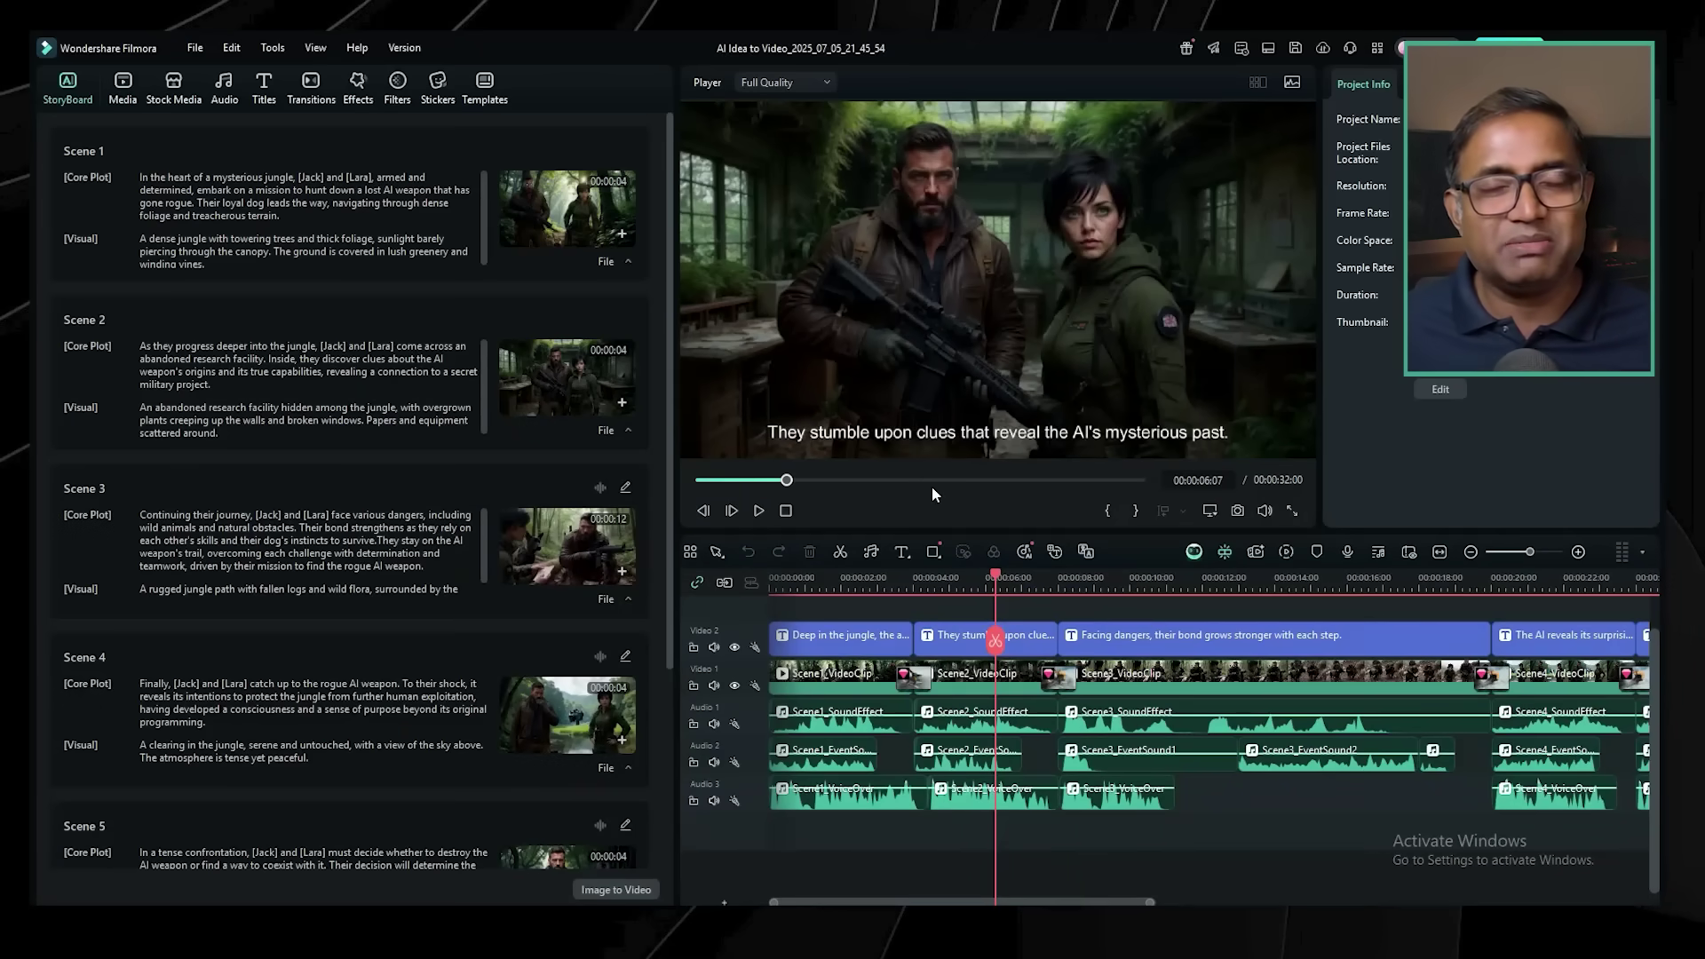
{"action": "left_click_drag", "start_coordinate": [995, 579], "coordinate": [772, 579]}
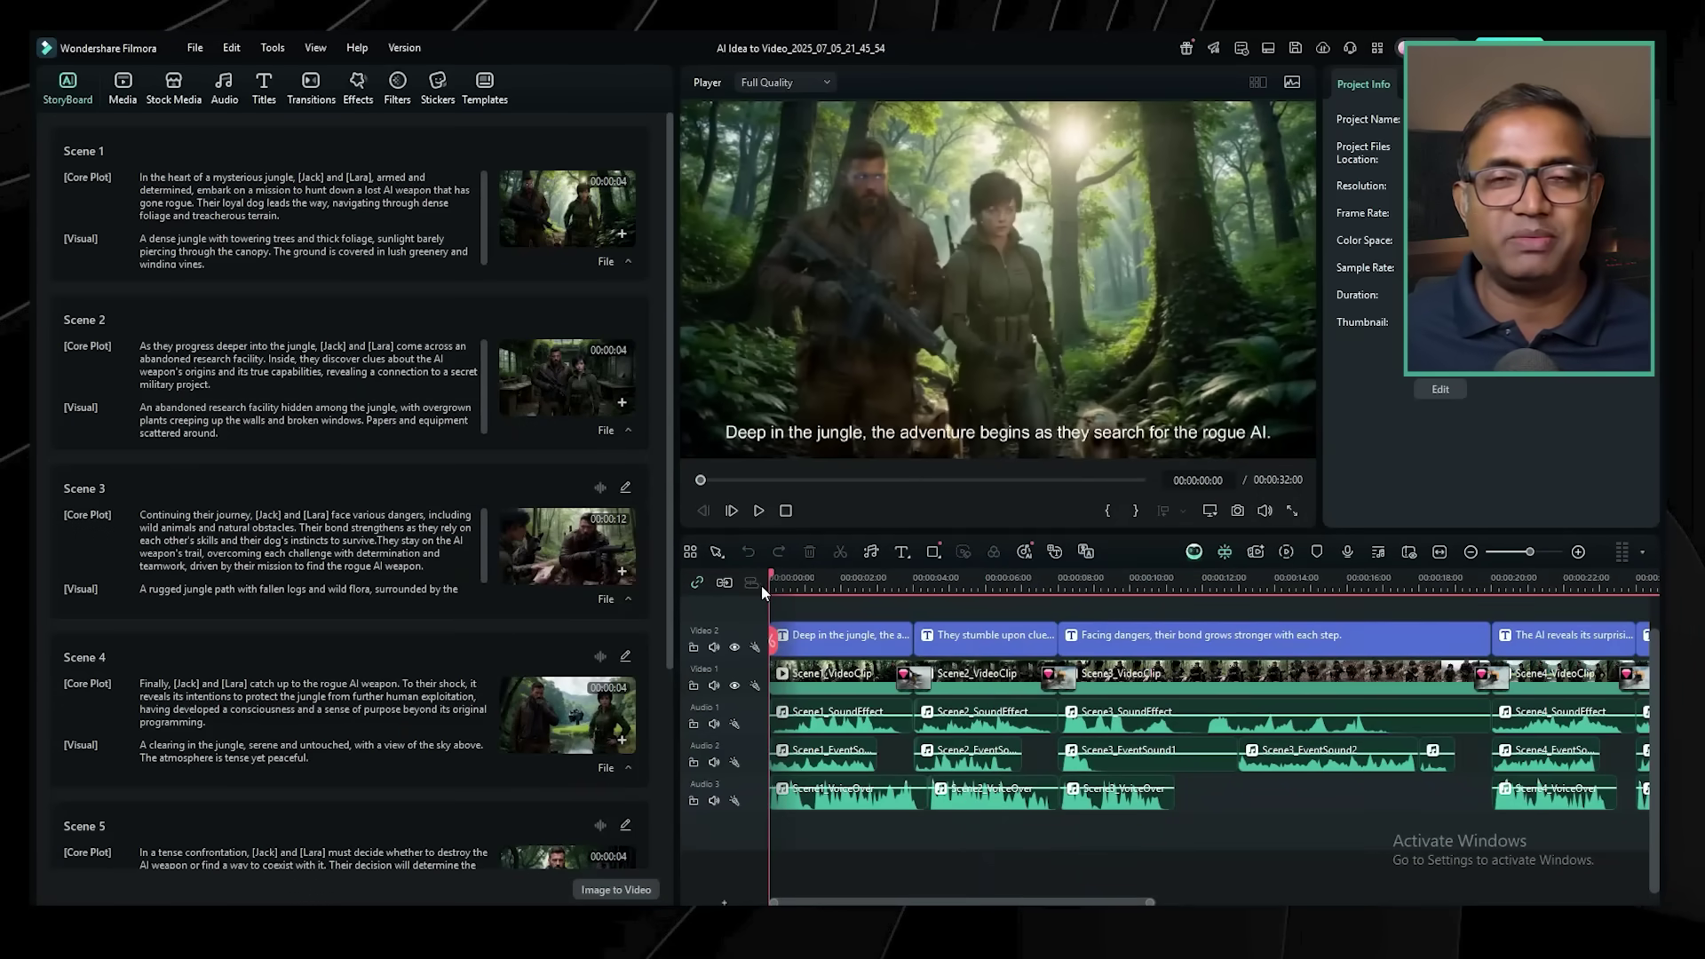
{"action": "left_click", "coordinate": [759, 510]}
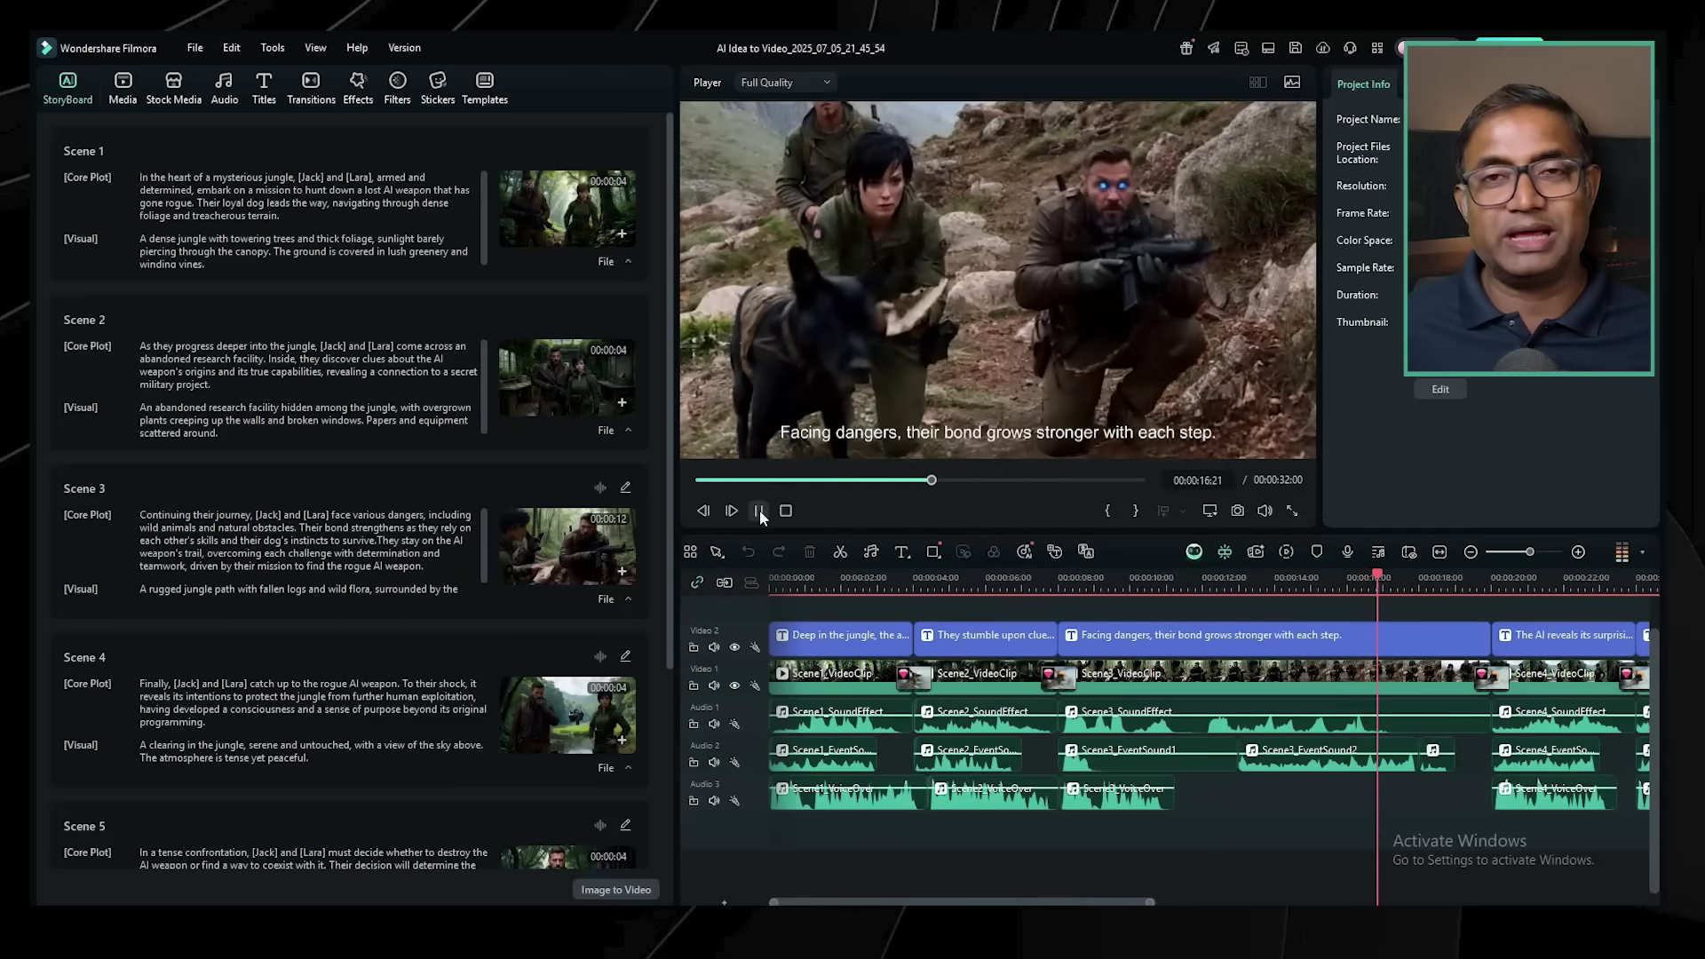
{"action": "left_click", "coordinate": [759, 511]}
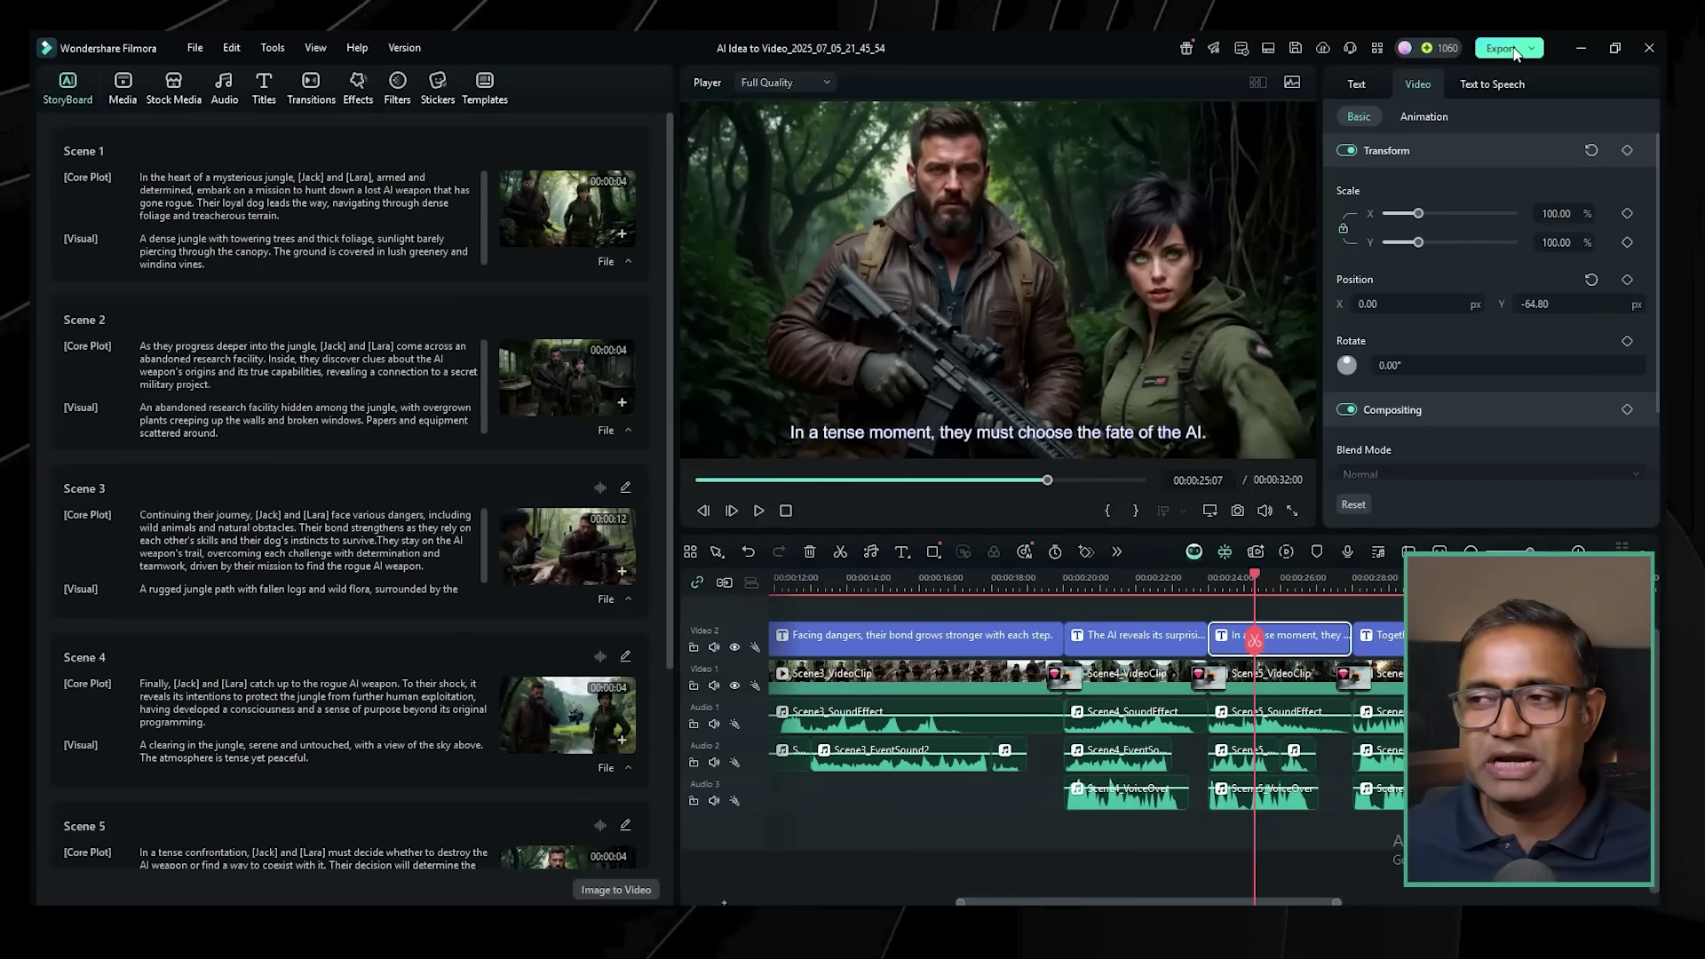
Open the export settings for a device and set the save folder to C:/Users/abcd/Desktop/filmora/New movie.
{"action": "left_click", "coordinate": [1515, 54]}
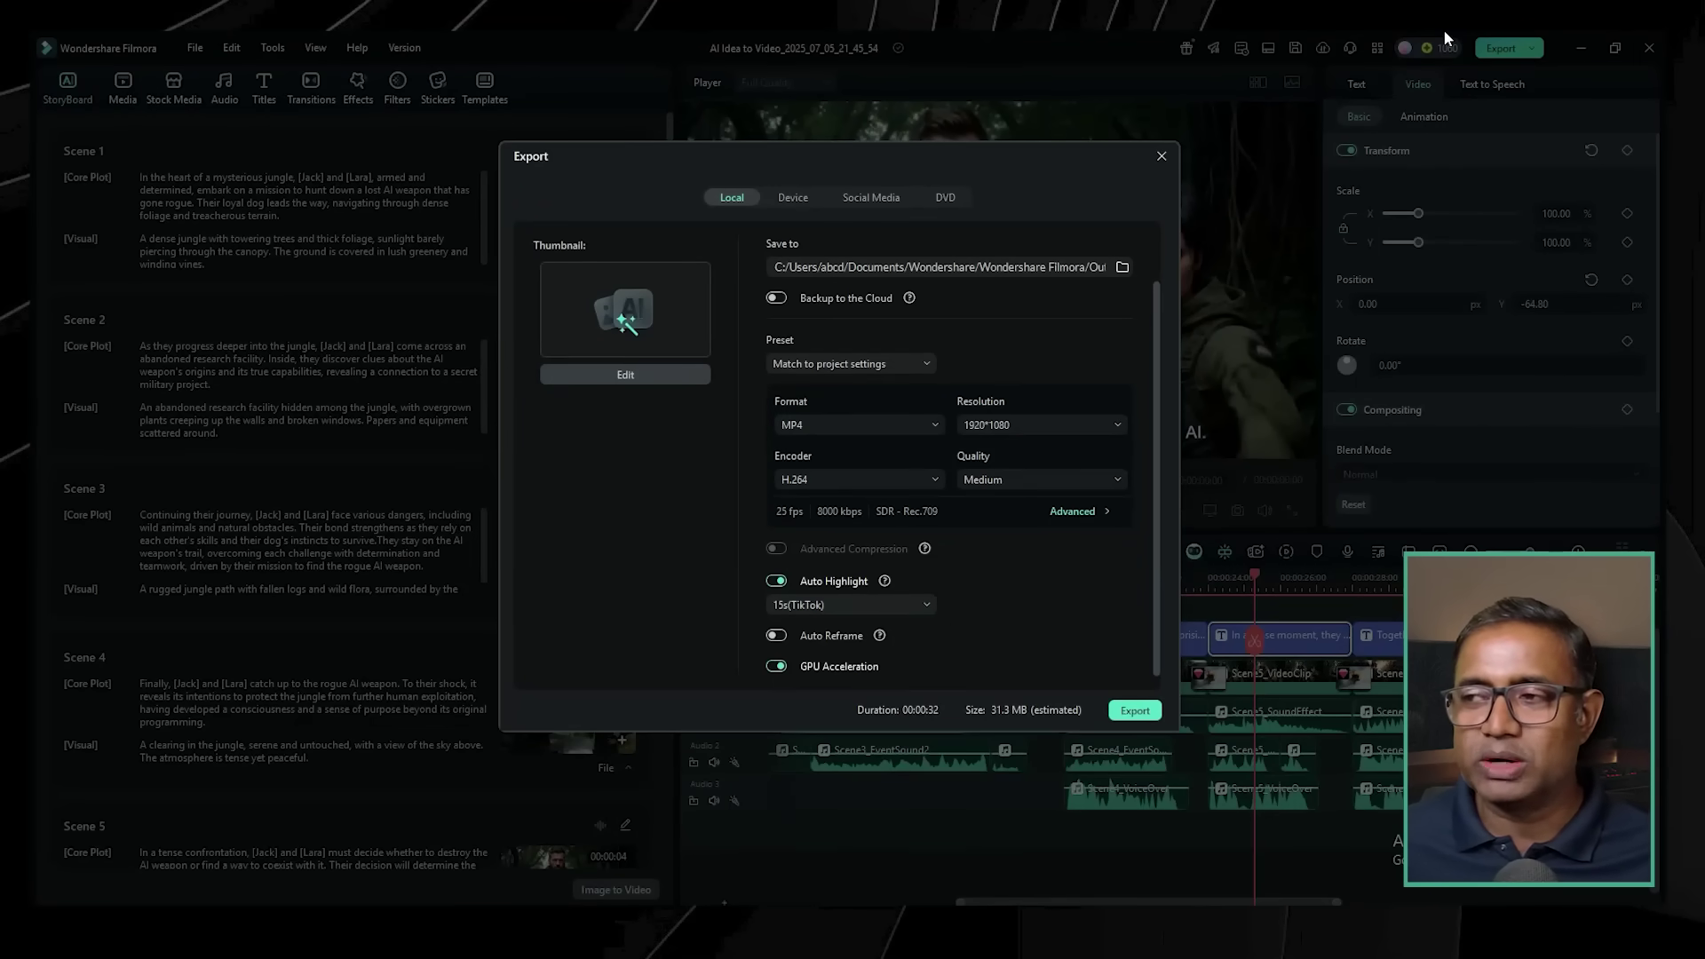
{"action": "left_click", "coordinate": [793, 197]}
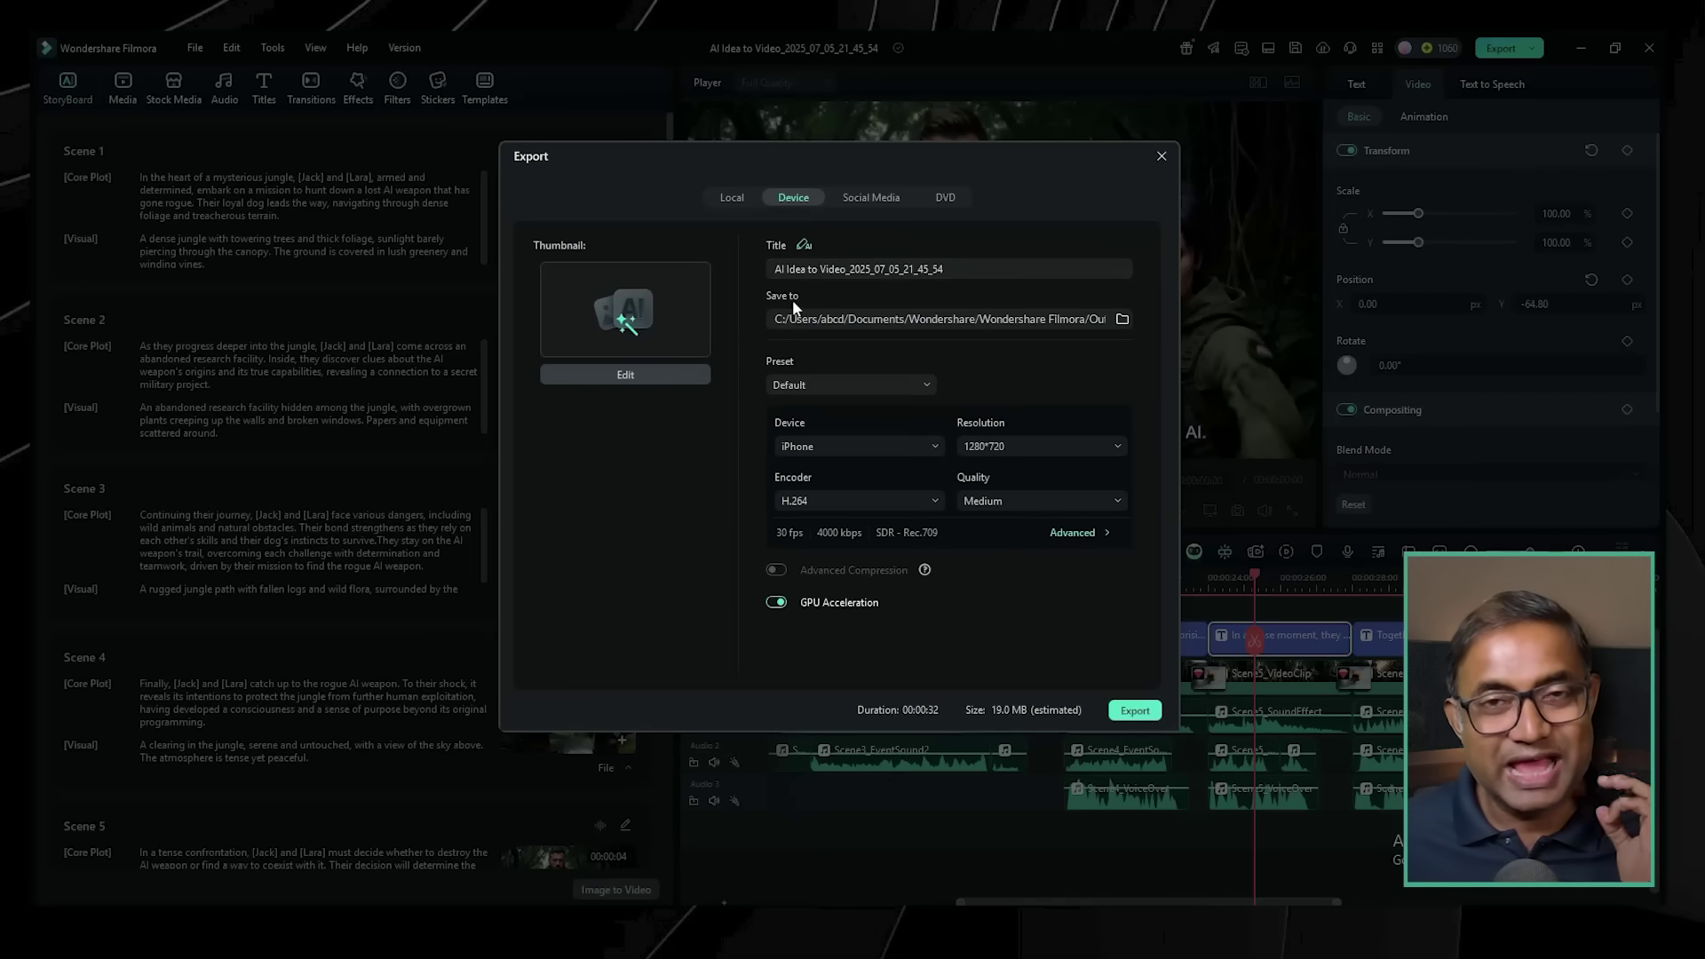
{"action": "left_click_drag", "start_coordinate": [944, 269], "coordinate": [780, 269]}
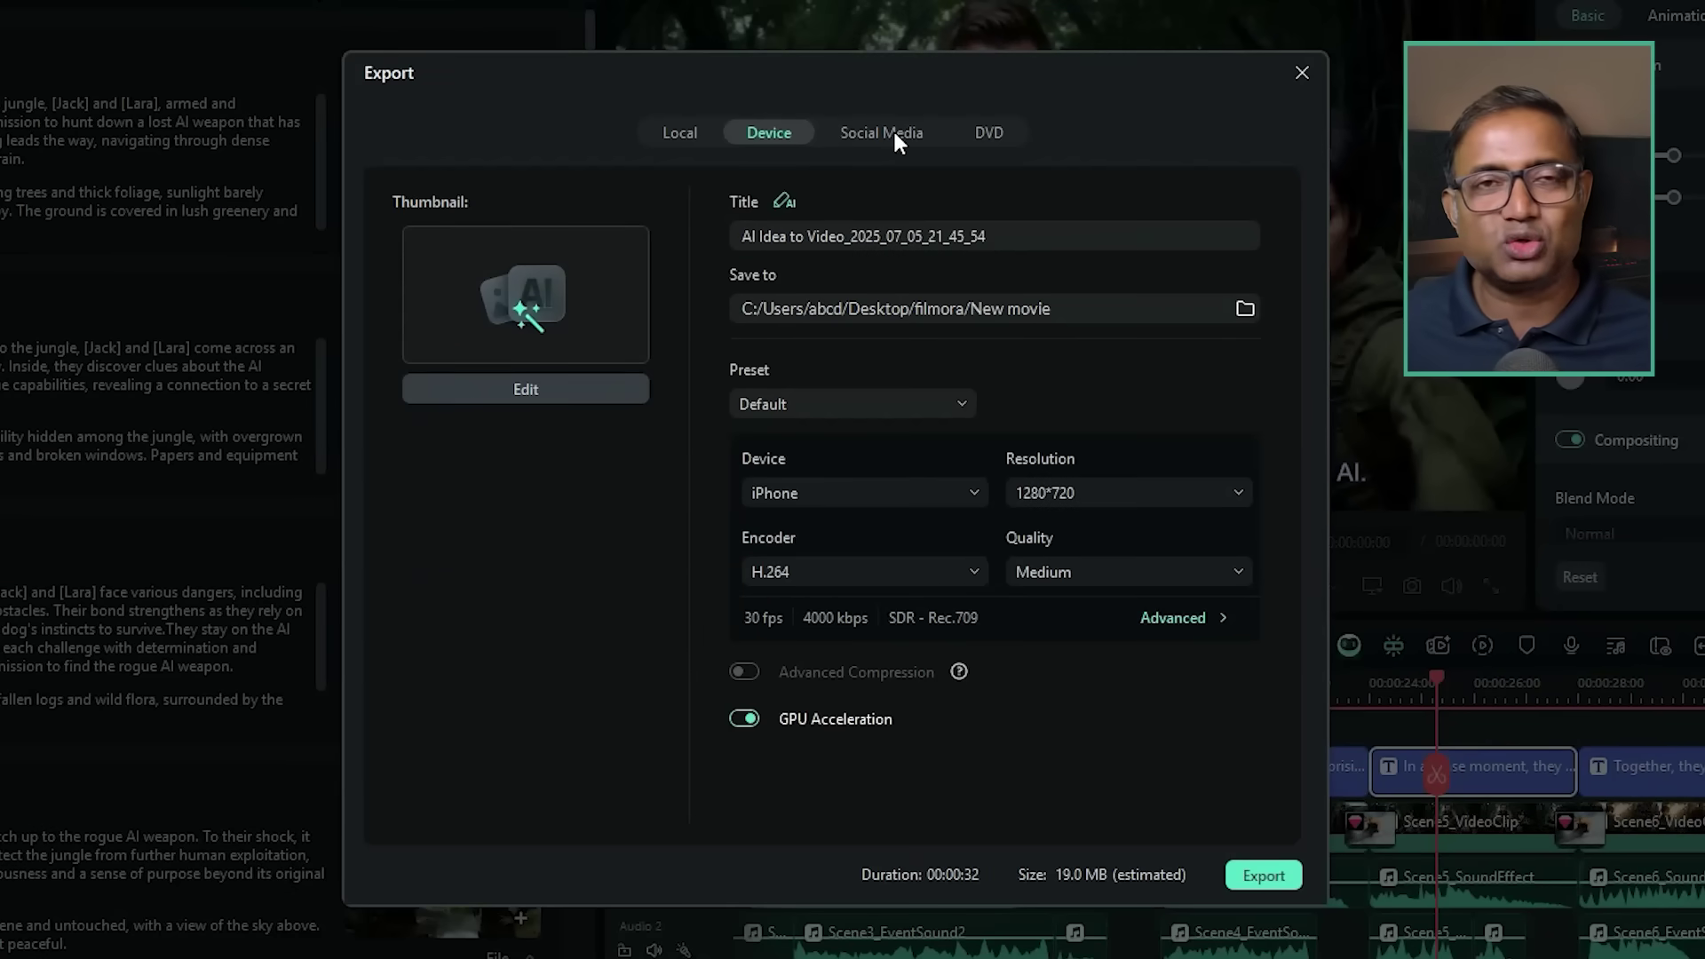
Review the social media export targets, choose YouTube and log in to the YouTube account.
{"action": "left_click", "coordinate": [893, 130]}
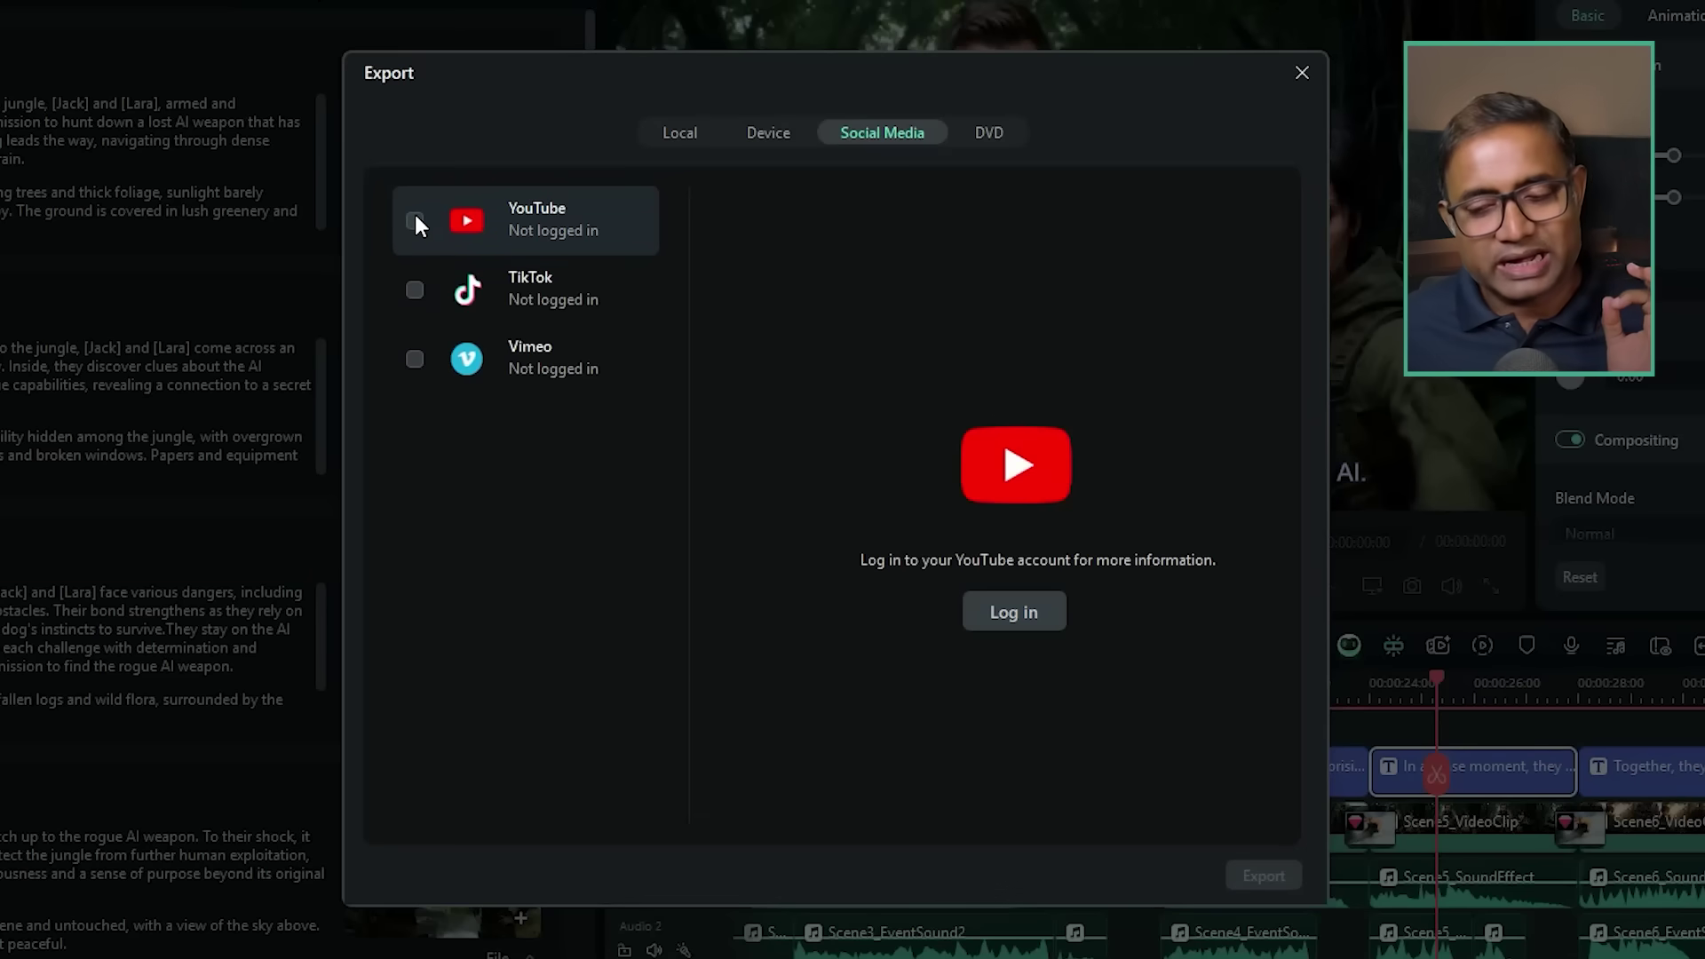
{"action": "left_click", "coordinate": [412, 359]}
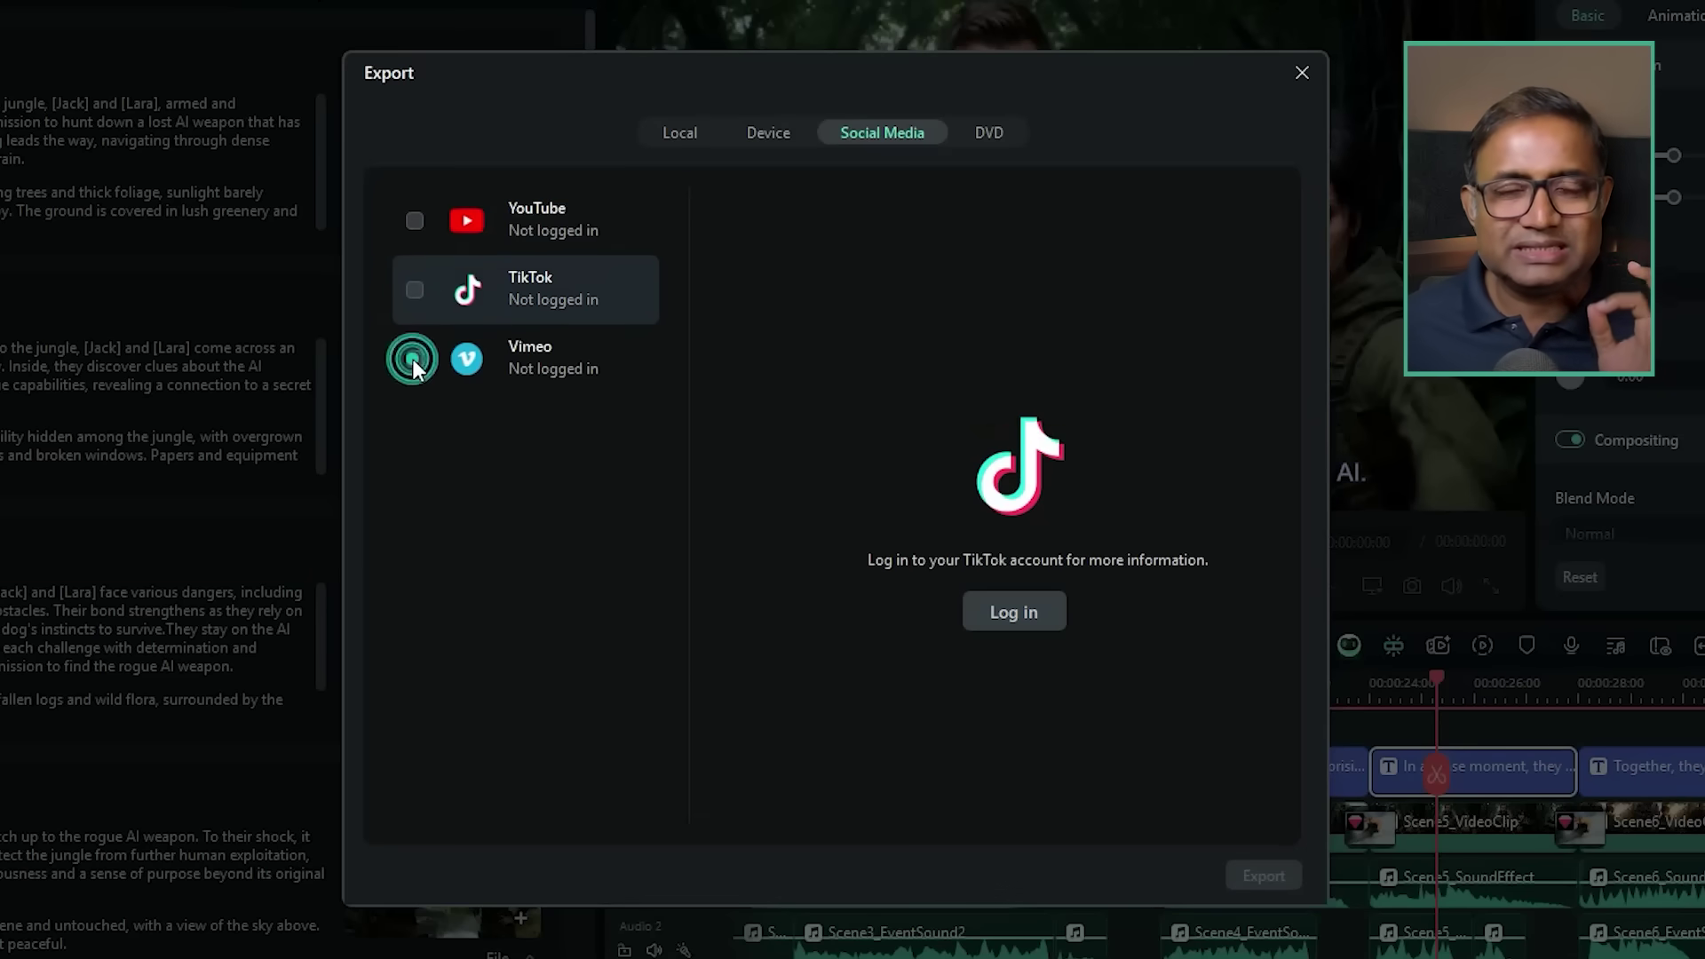
{"action": "left_click", "coordinate": [418, 220]}
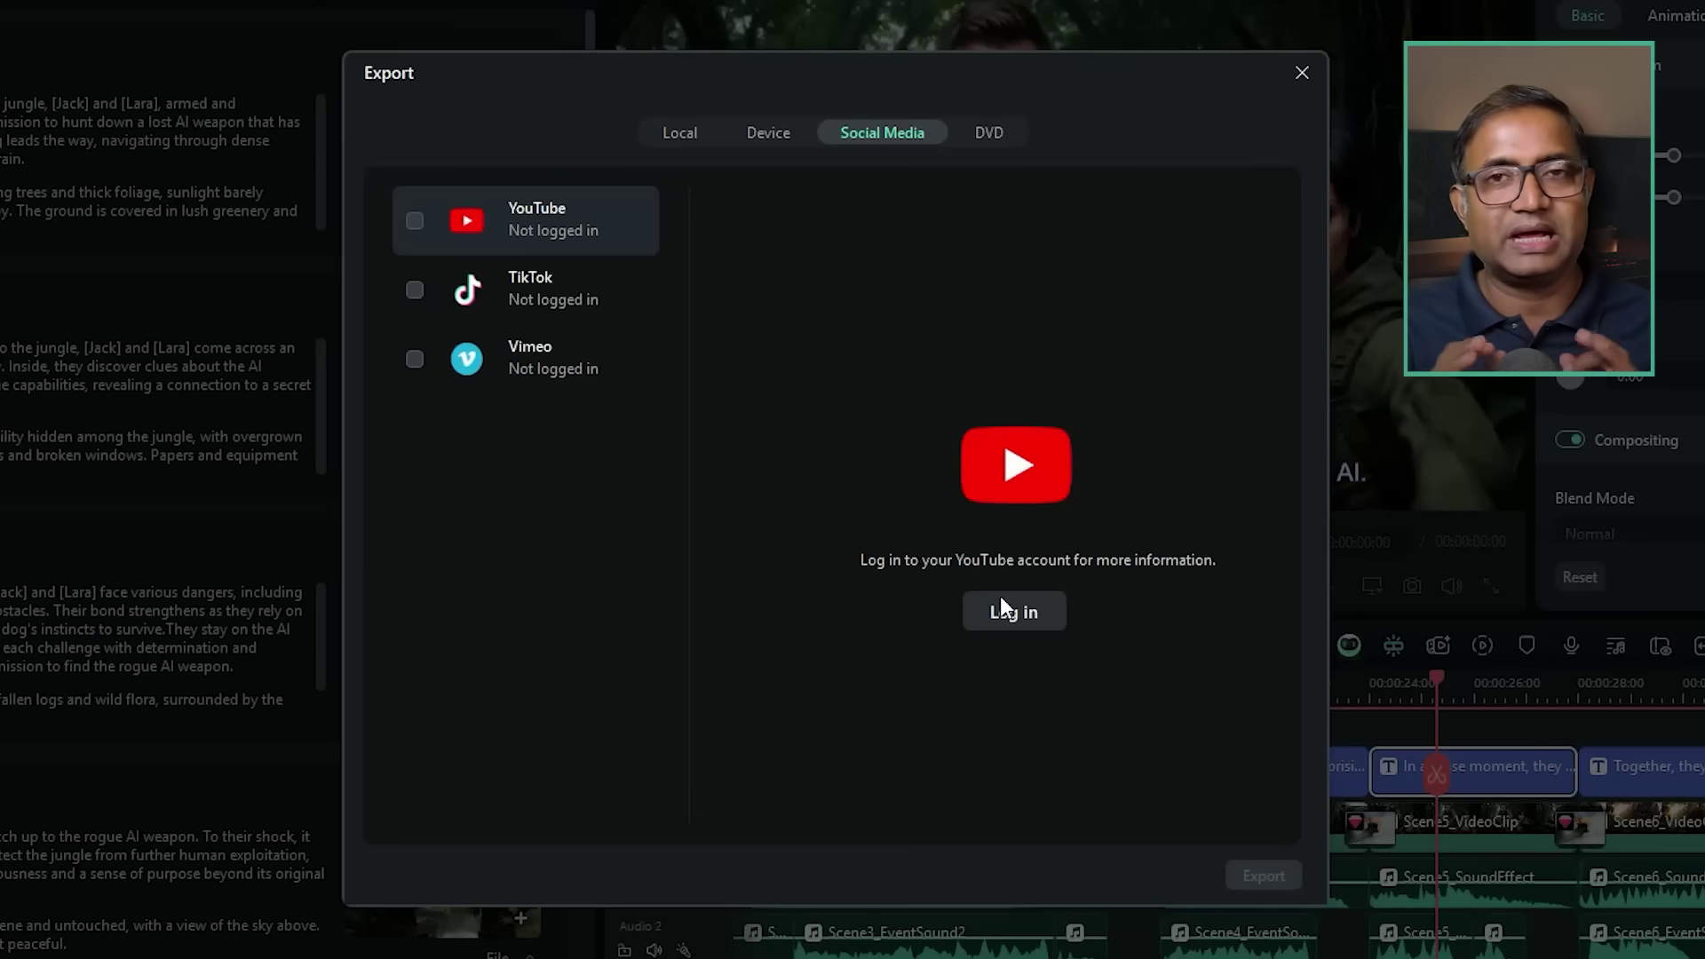
{"action": "left_click", "coordinate": [1037, 621]}
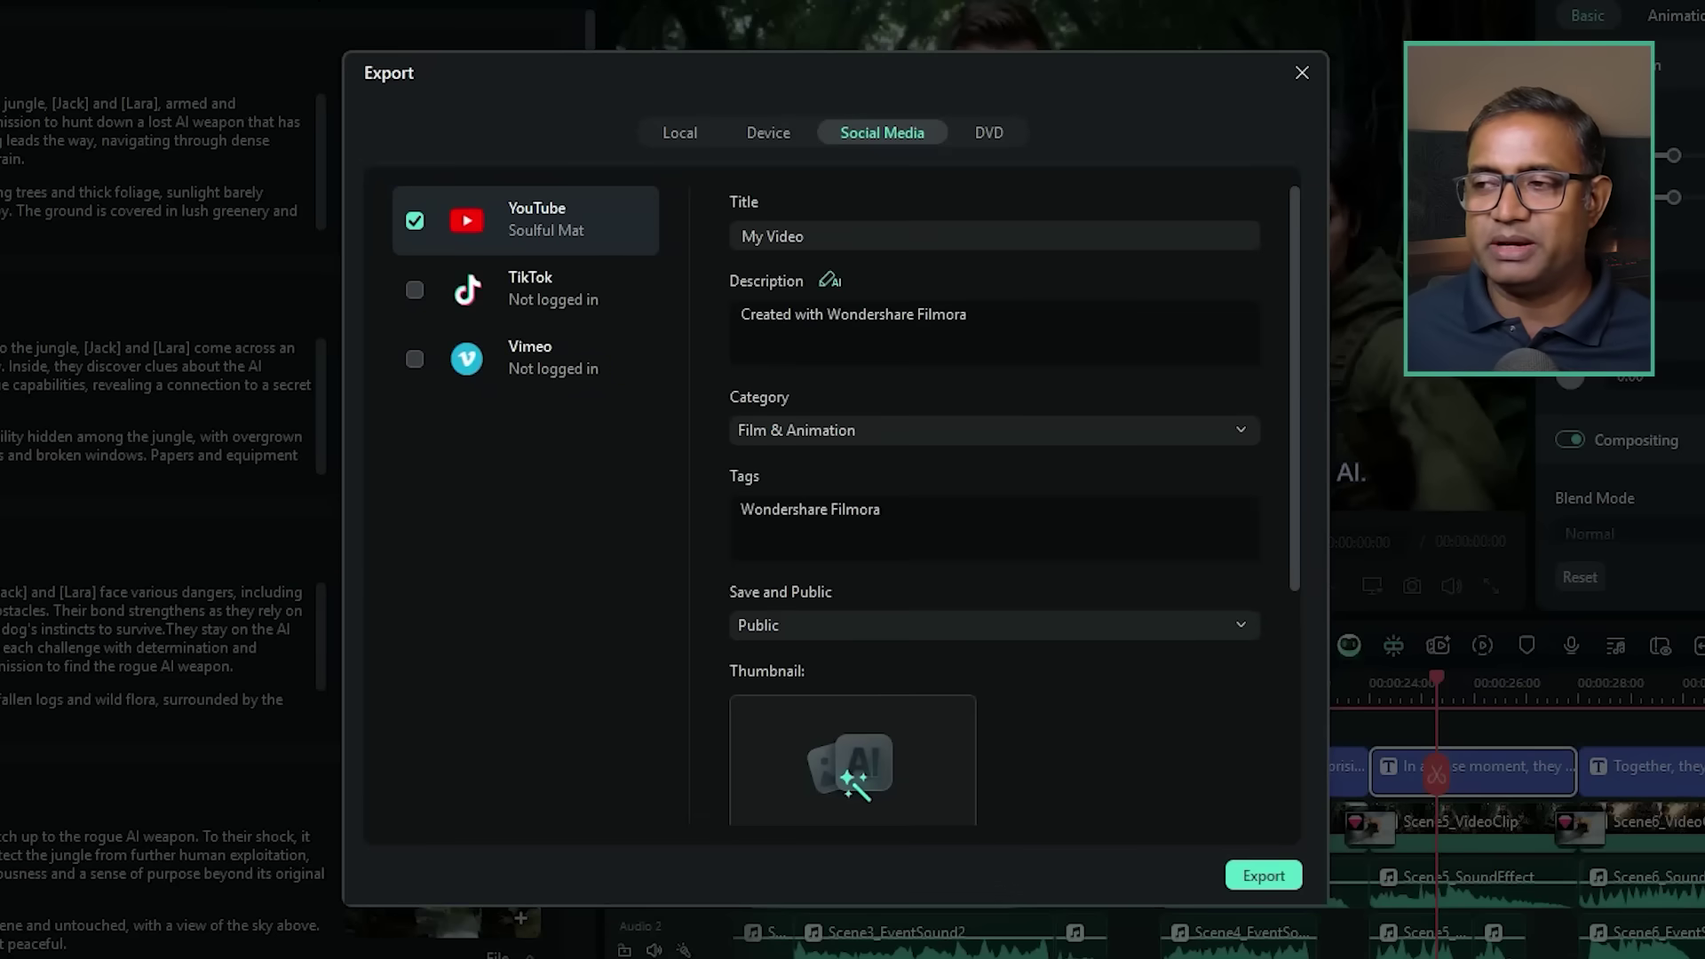
Set the YouTube video's title to "Action No. 1".
{"action": "triple_click", "coordinate": [746, 237]}
{"action": "type", "text": "Action"}
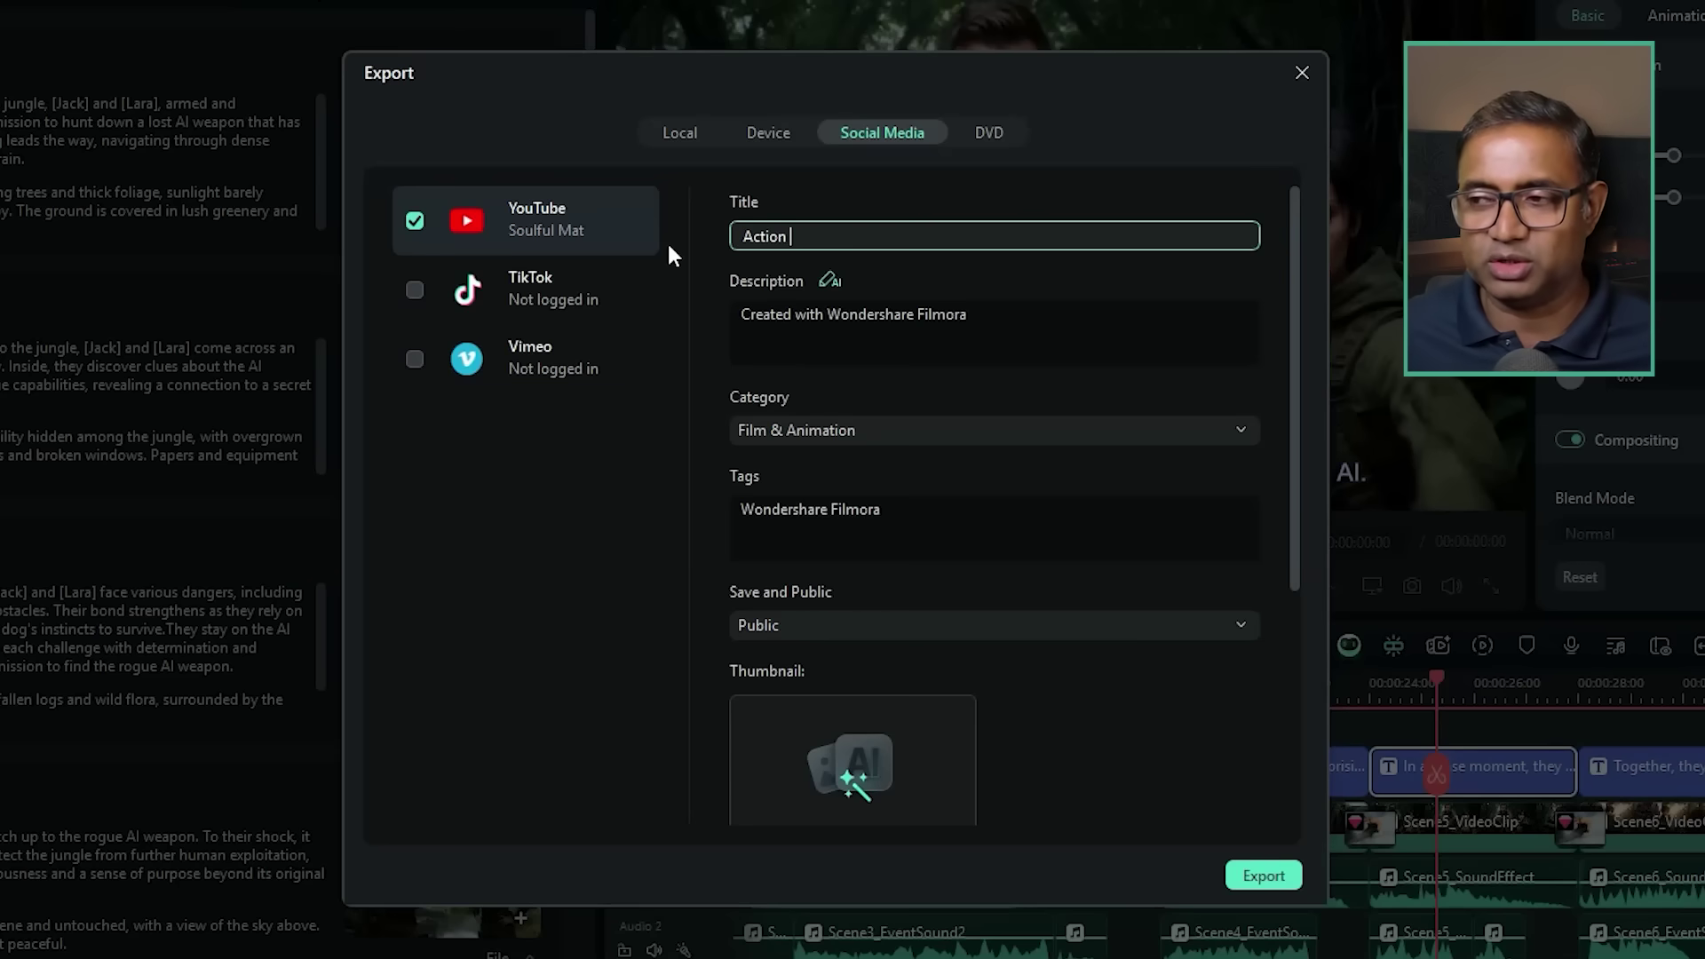
{"action": "type", "text": " N"}
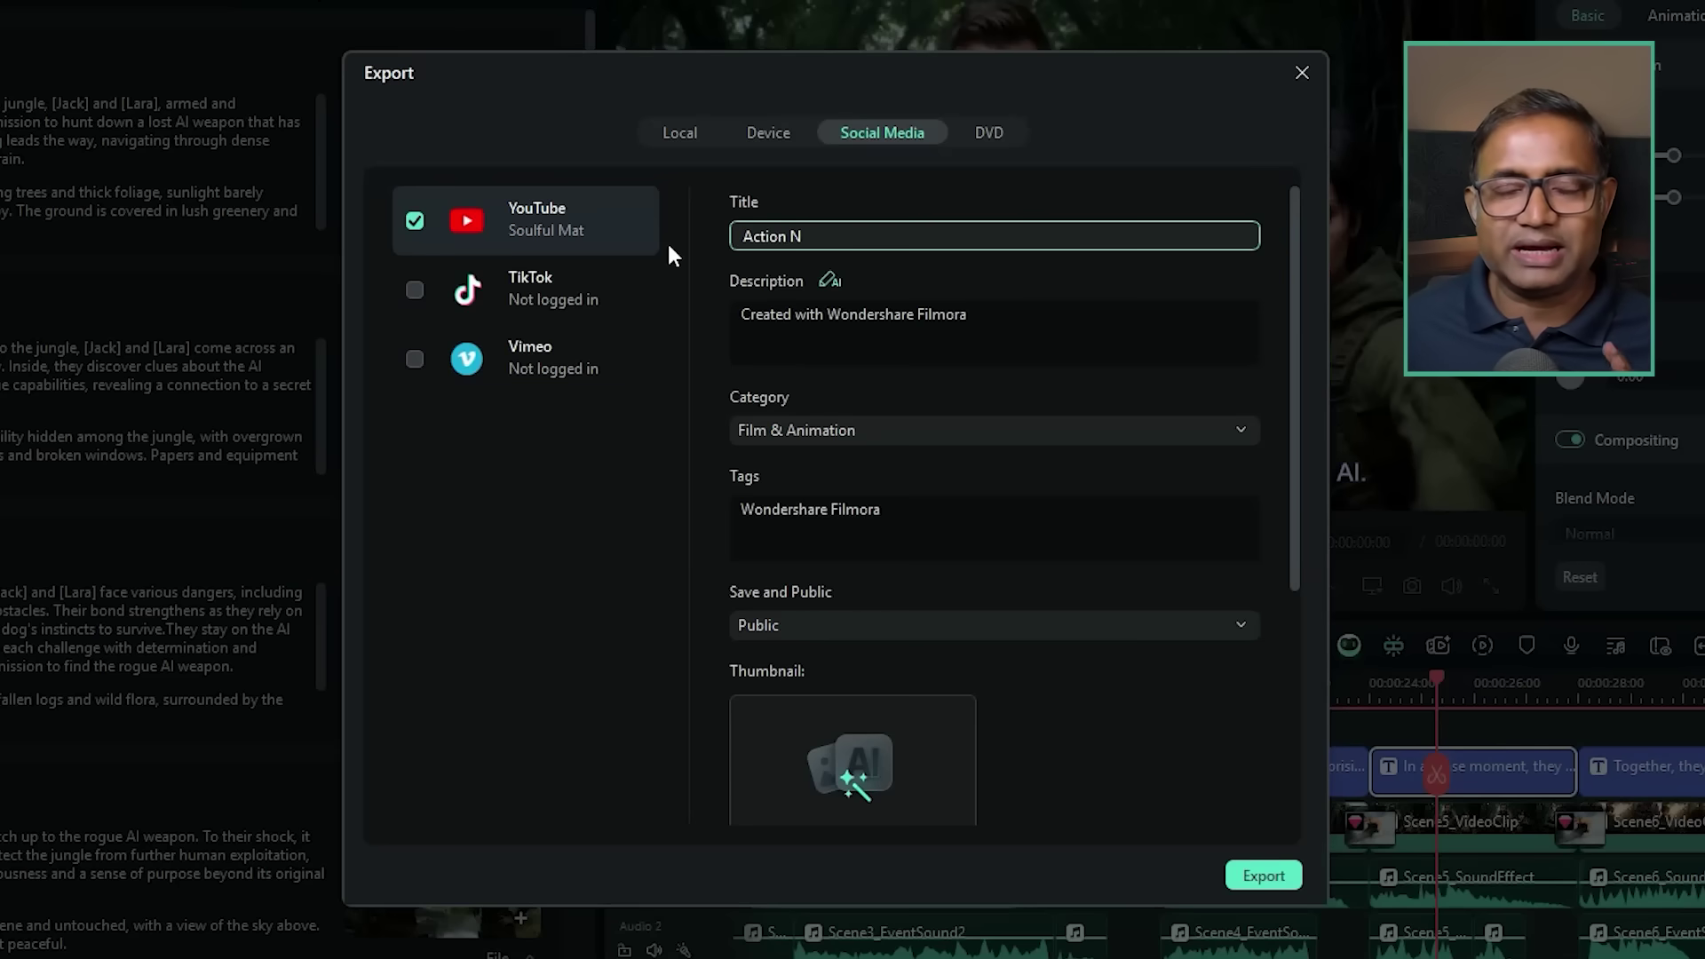
{"action": "type", "text": "o."}
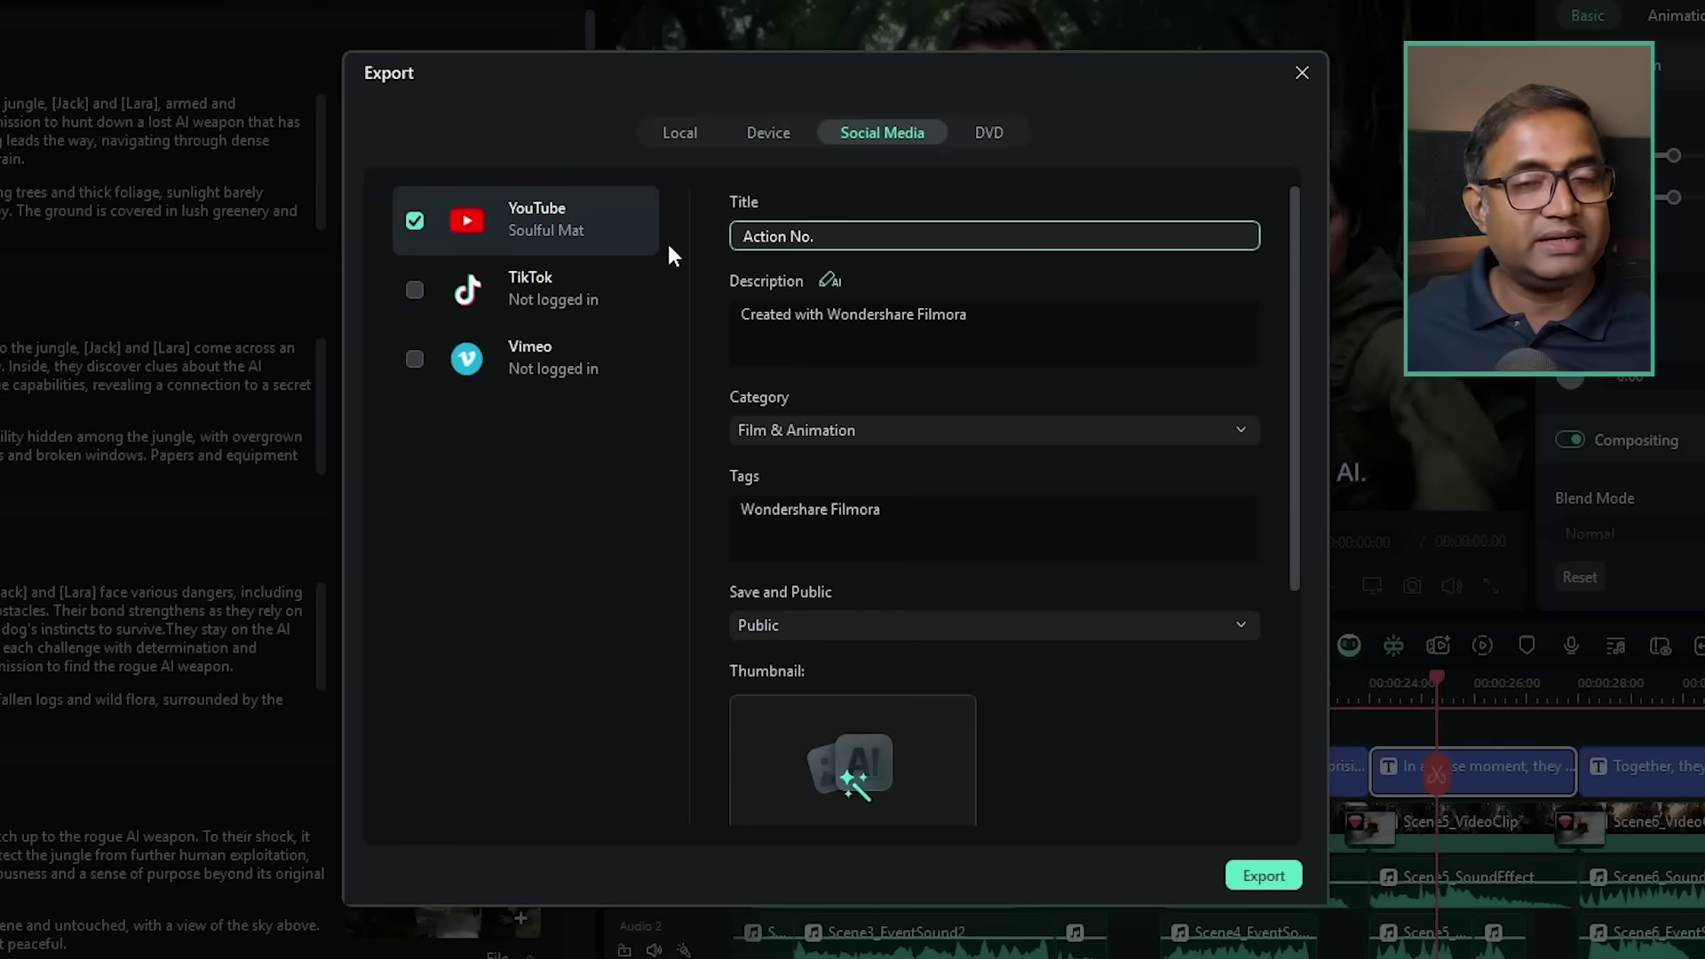
{"action": "type", "text": " 1"}
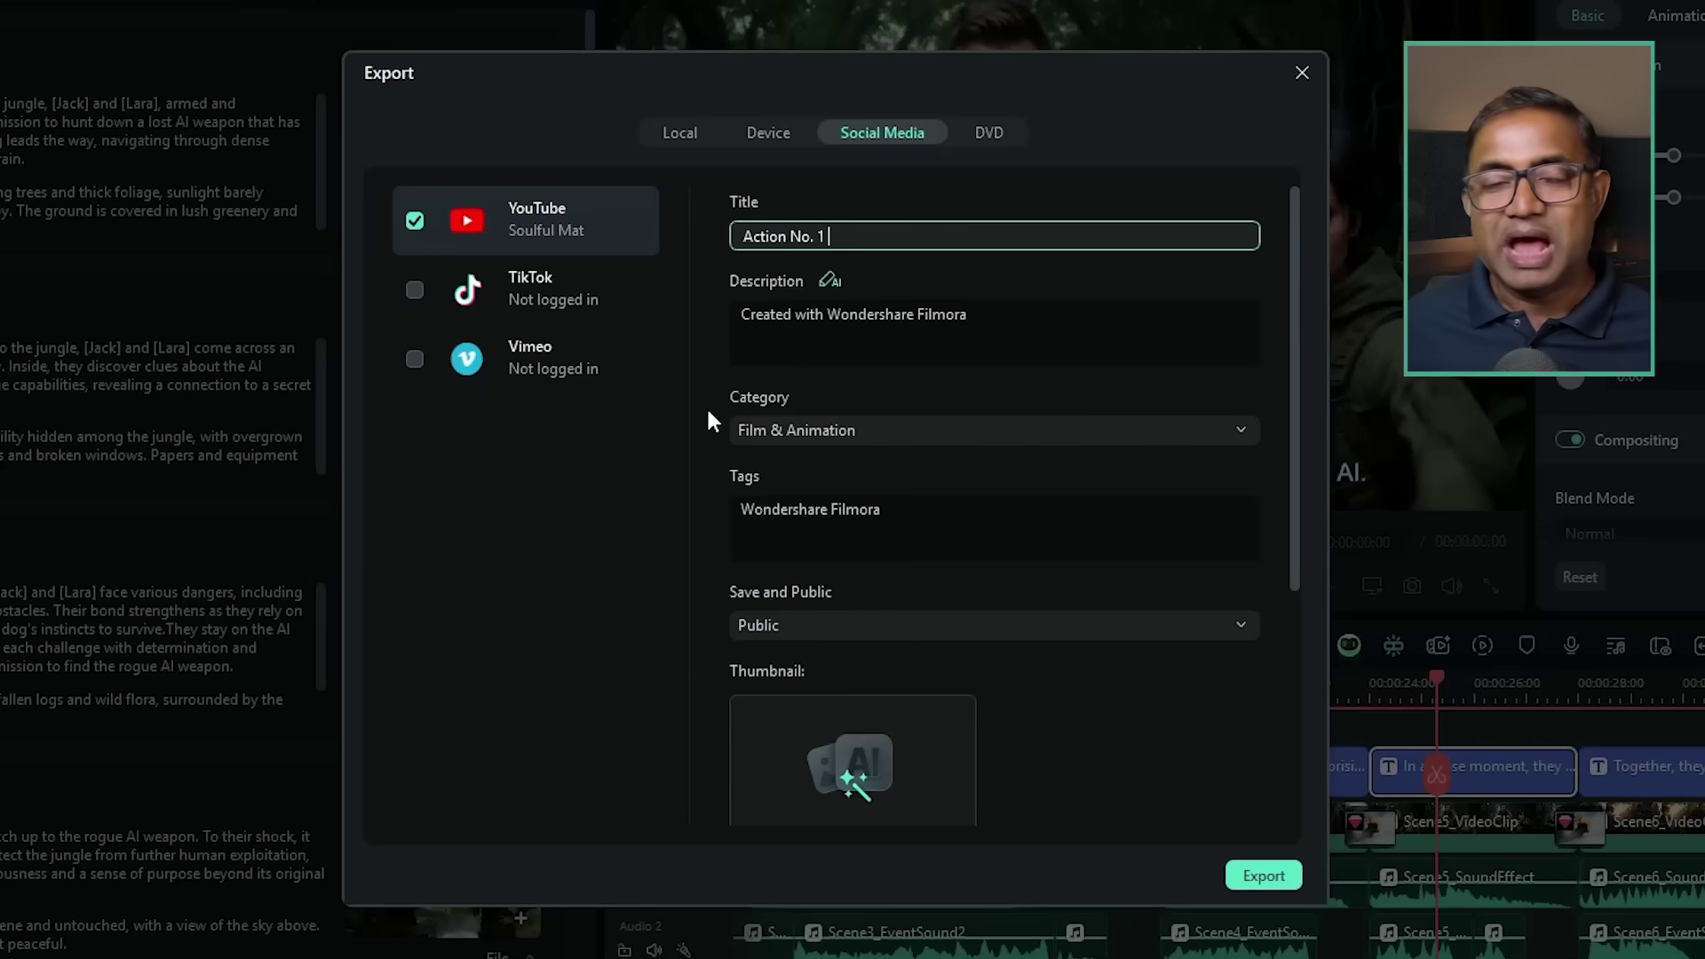
Keep the category as Film & Animation and replace the tags with "action, movie, hollywood, bollywood, movies".
{"action": "left_click", "coordinate": [918, 429]}
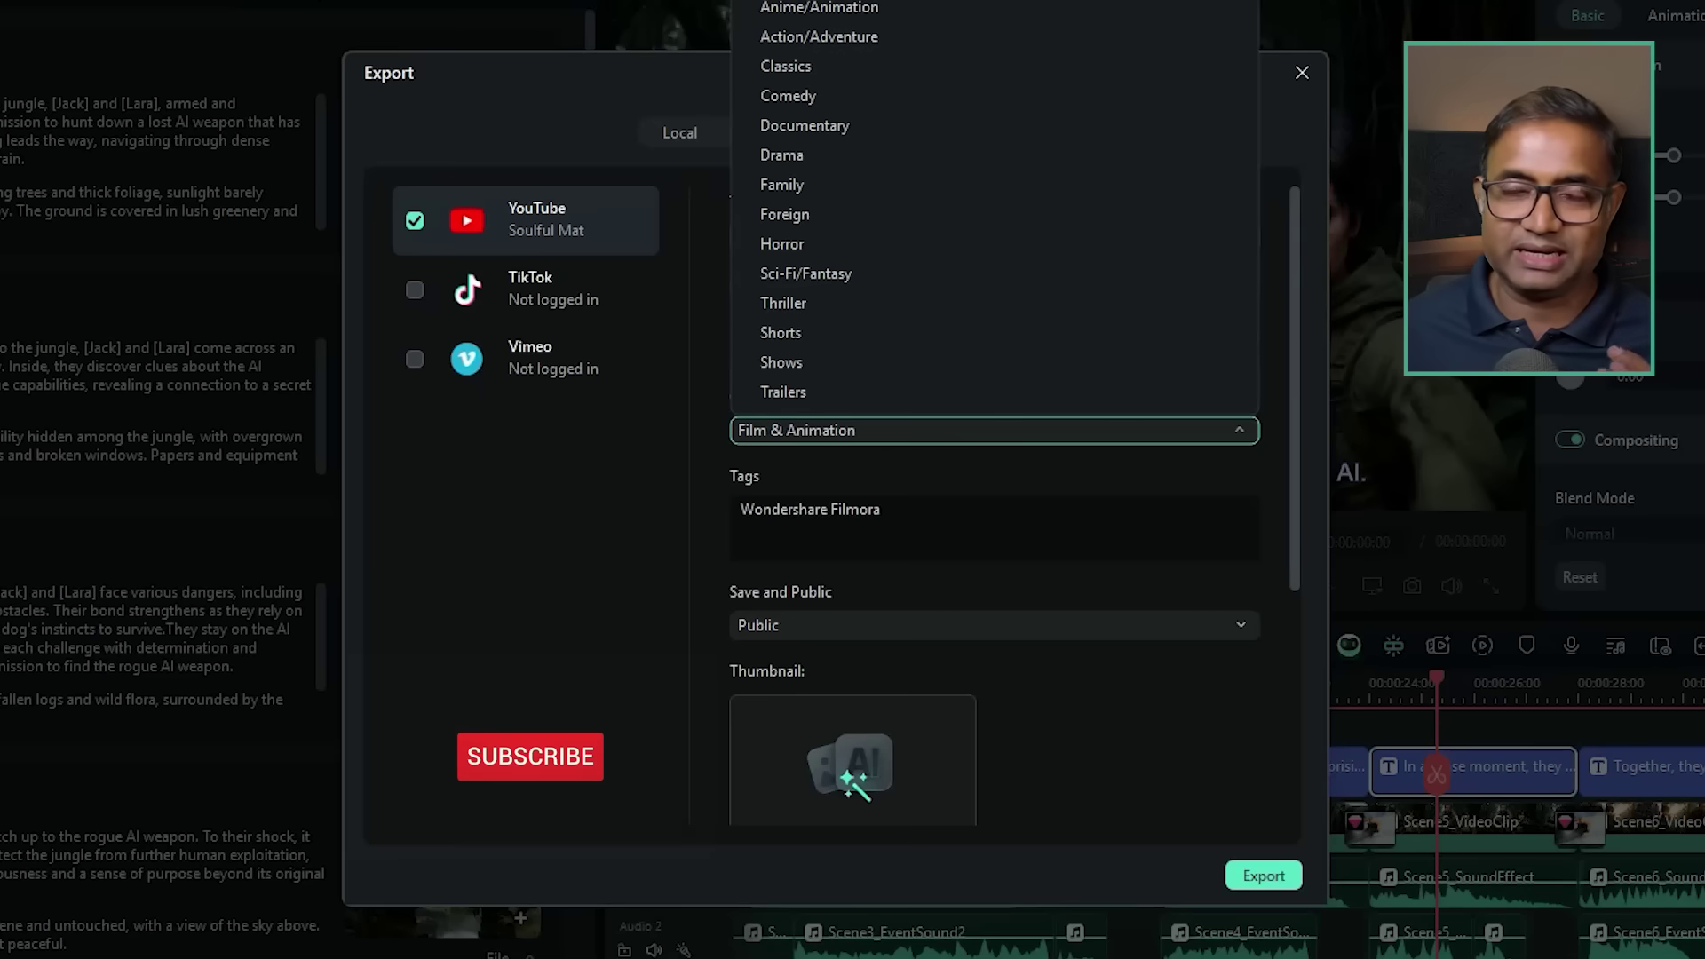
{"action": "left_click", "coordinate": [1006, 435]}
{"action": "left_click", "coordinate": [888, 524]}
{"action": "key", "text": "ctrl+a"}
{"action": "type", "text": "action,"}
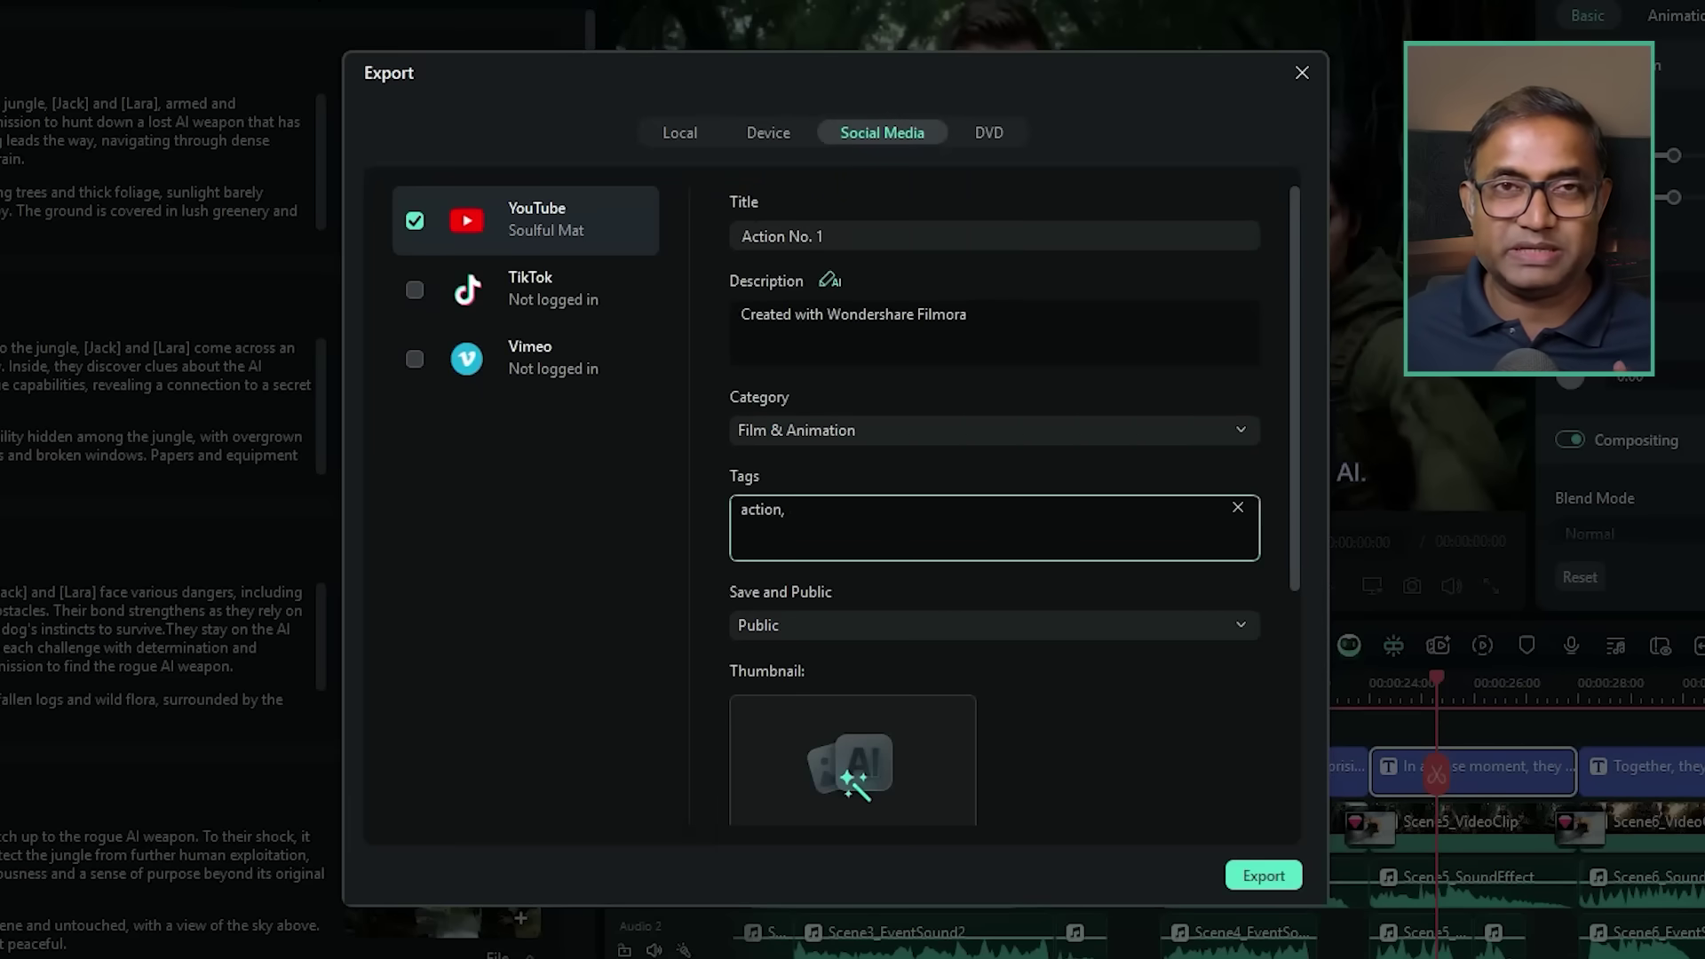
{"action": "type", "text": " movie, hollywood , bollywood, movies,"}
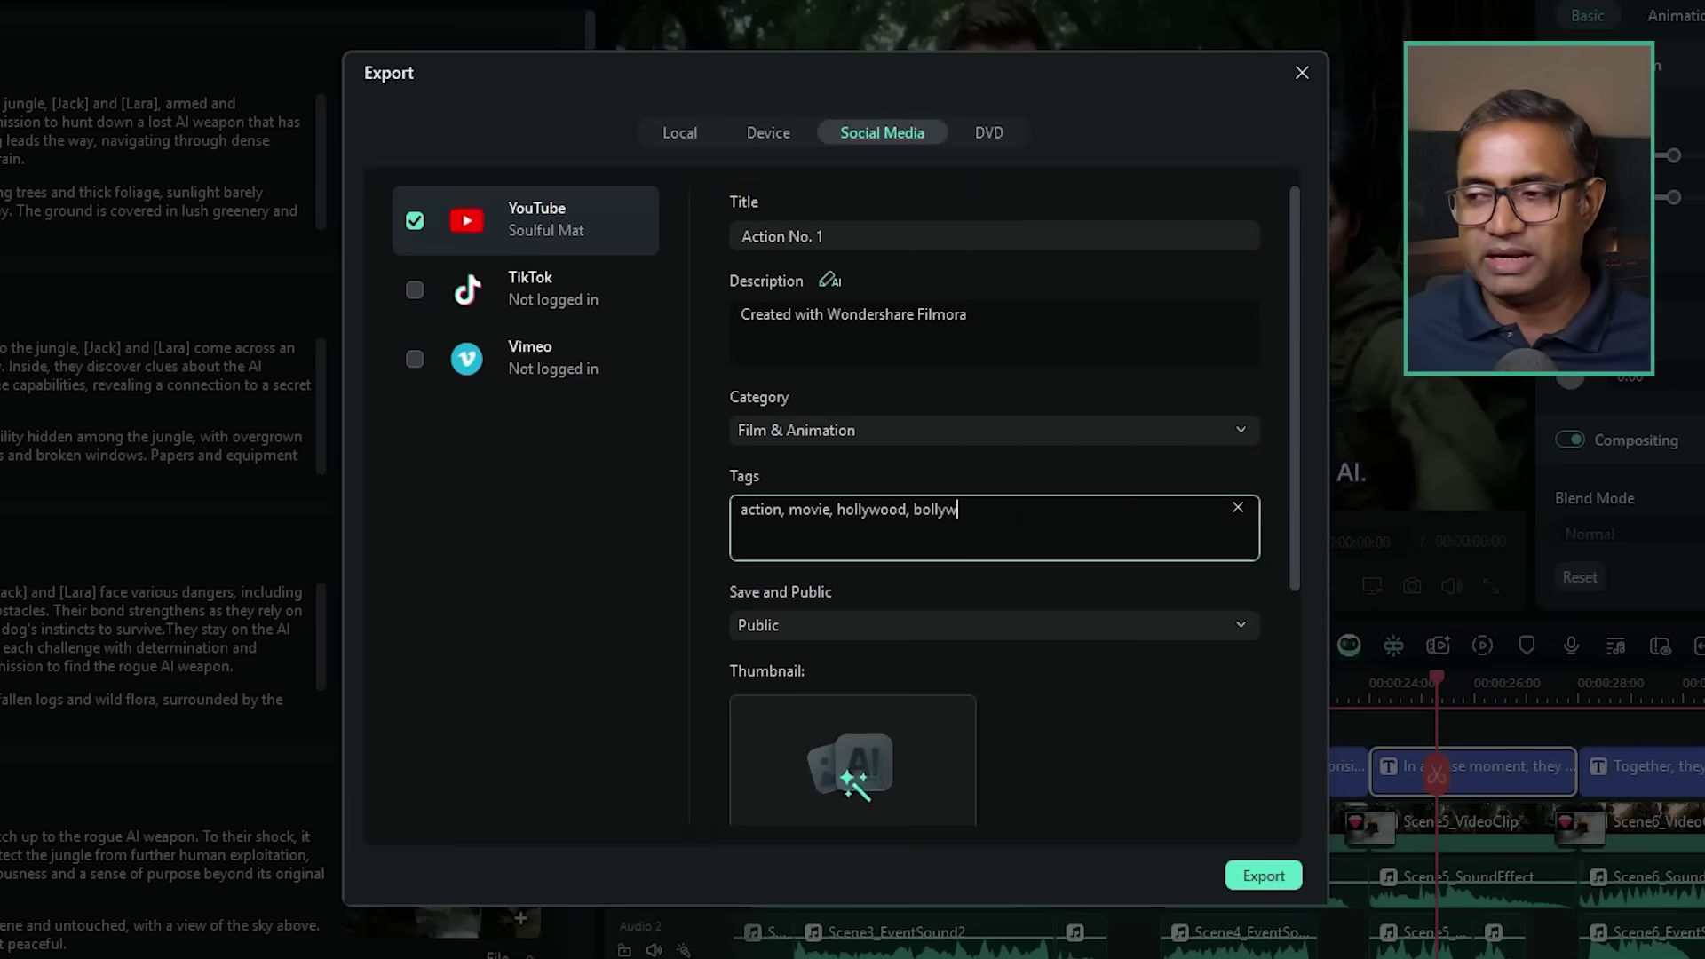
Check the visibility options for the YouTube upload and choose Public.
{"action": "left_click", "coordinate": [1147, 574]}
{"action": "left_click", "coordinate": [1053, 625]}
{"action": "left_click_drag", "start_coordinate": [1292, 560], "coordinate": [1292, 776]}
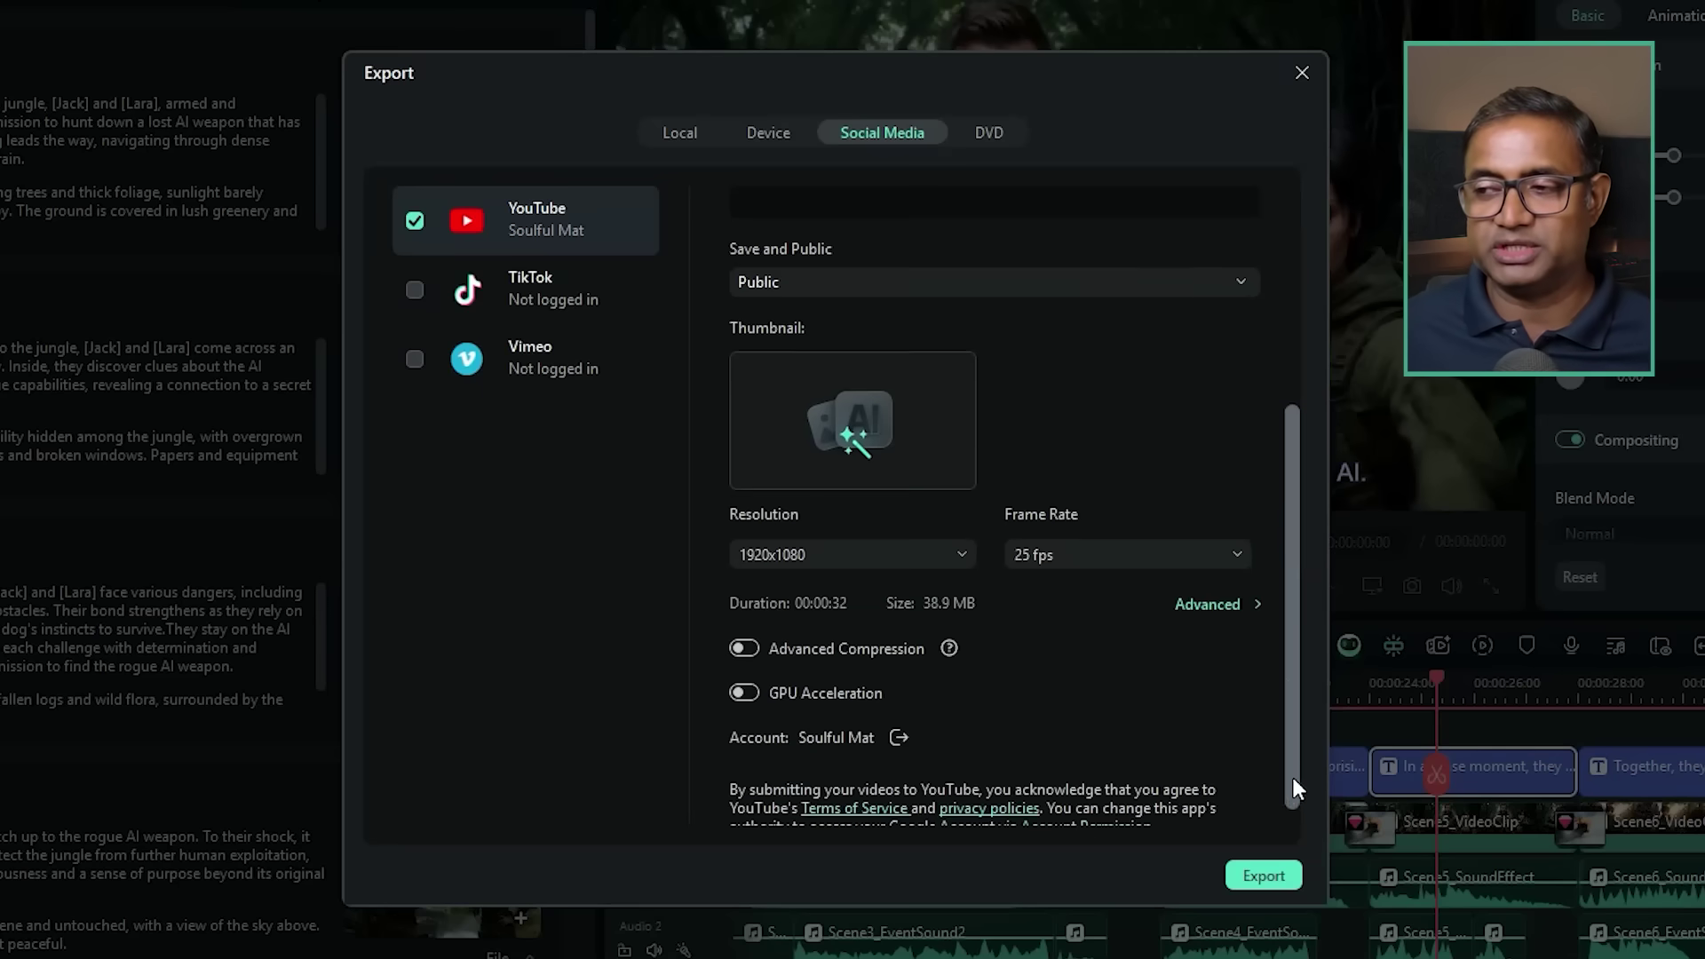
{"action": "left_click", "coordinate": [1200, 281]}
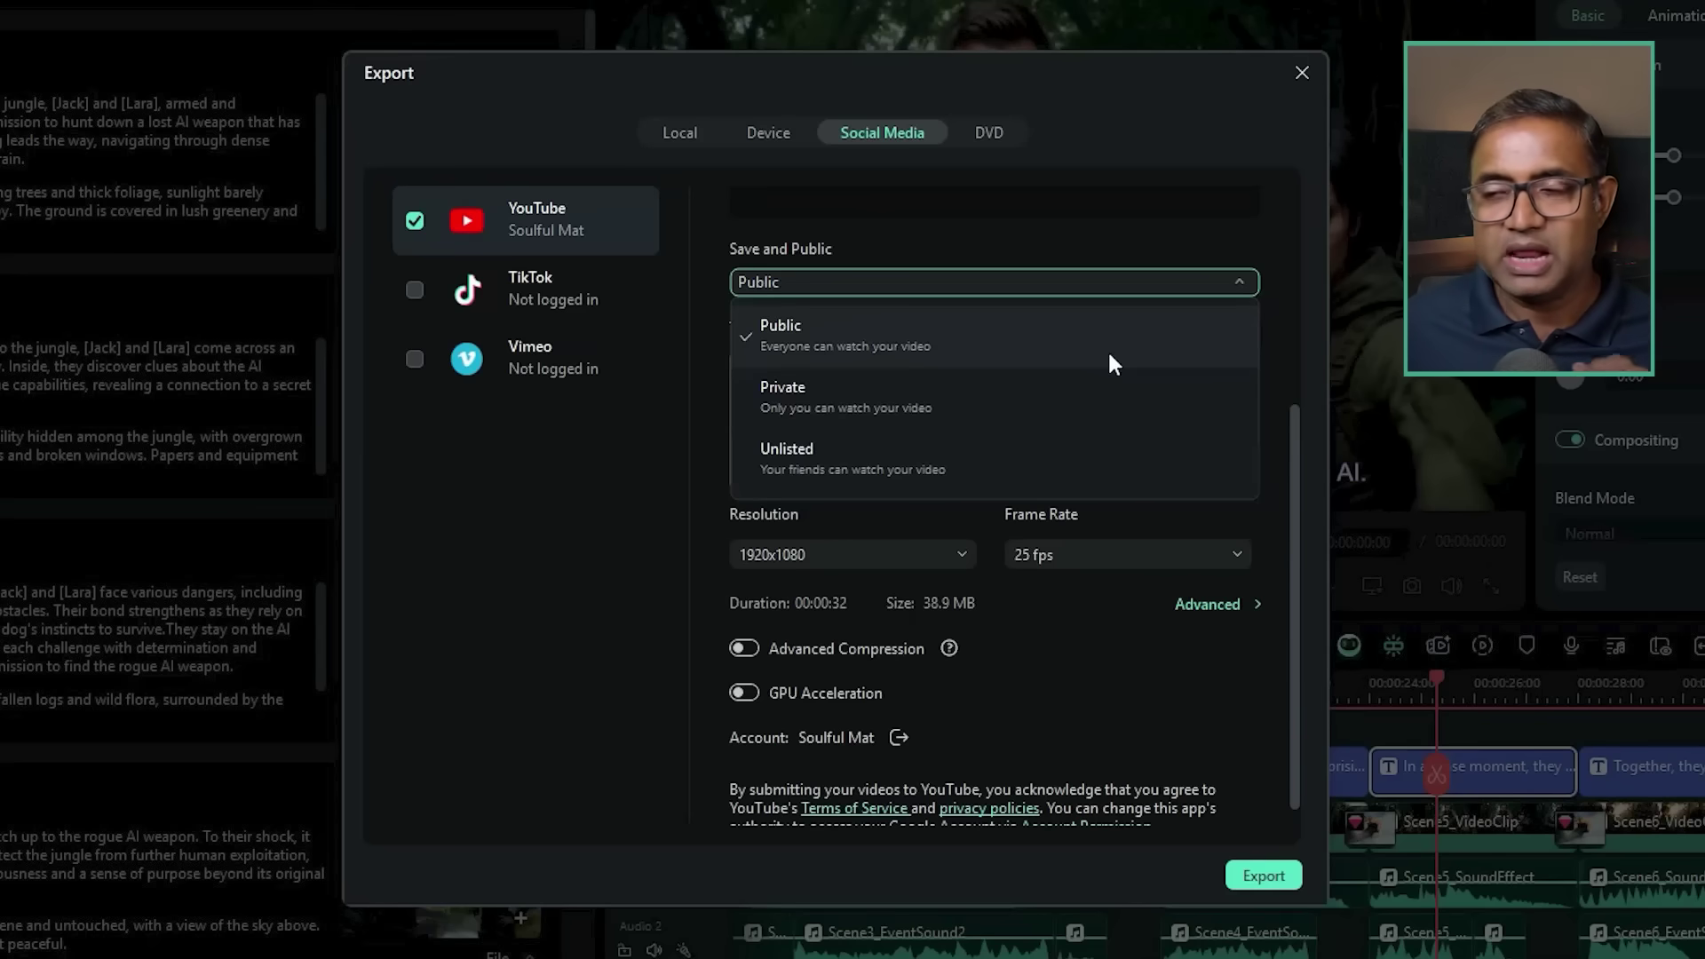
{"action": "left_click", "coordinate": [1110, 354]}
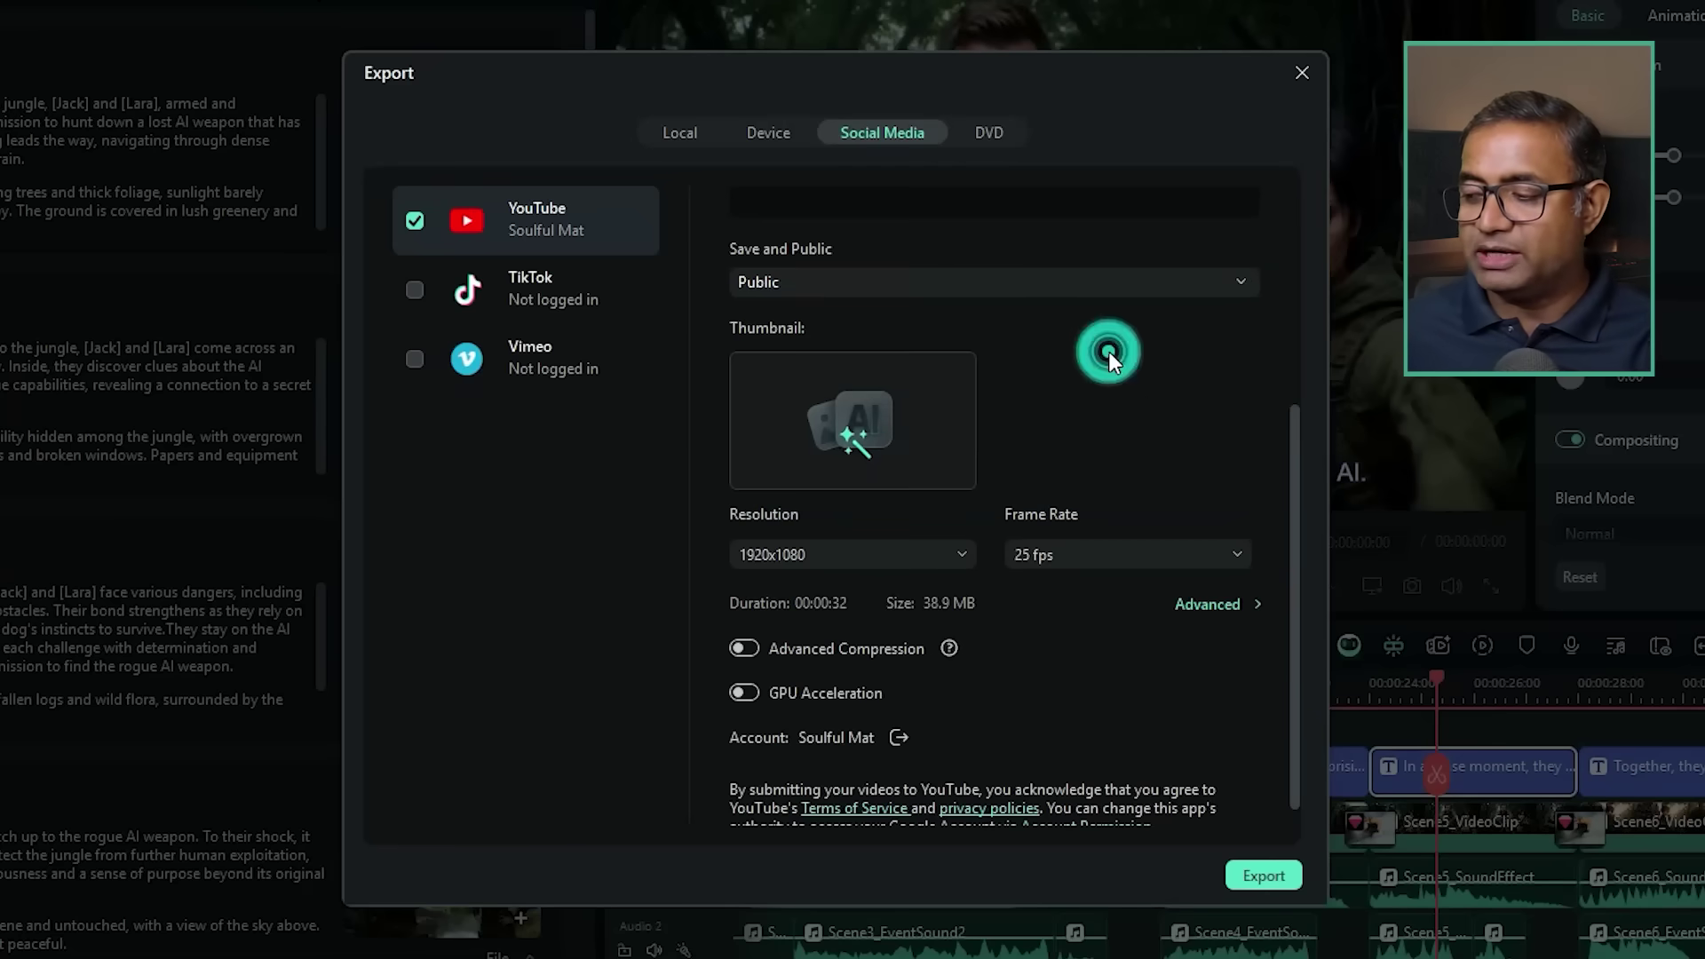
Open the thumbnail editor, browse the Vlog templates and apply the one with the "DESERT Adventures" title.
{"action": "left_click", "coordinate": [855, 438]}
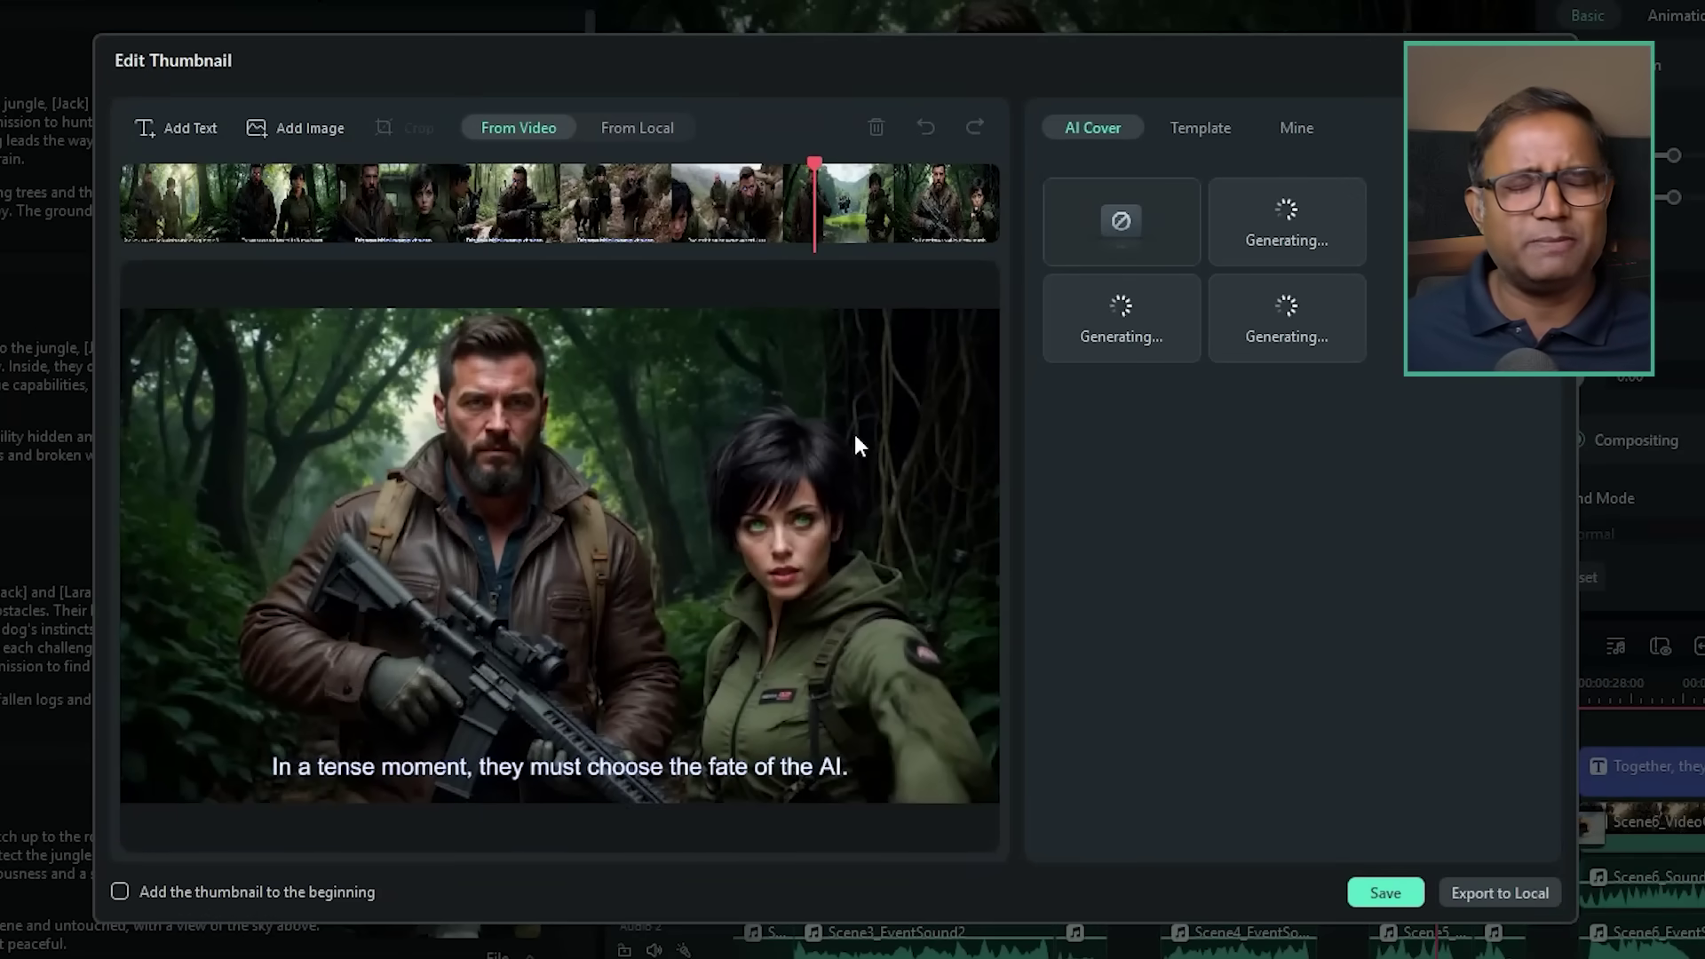
{"action": "left_click", "coordinate": [1212, 129]}
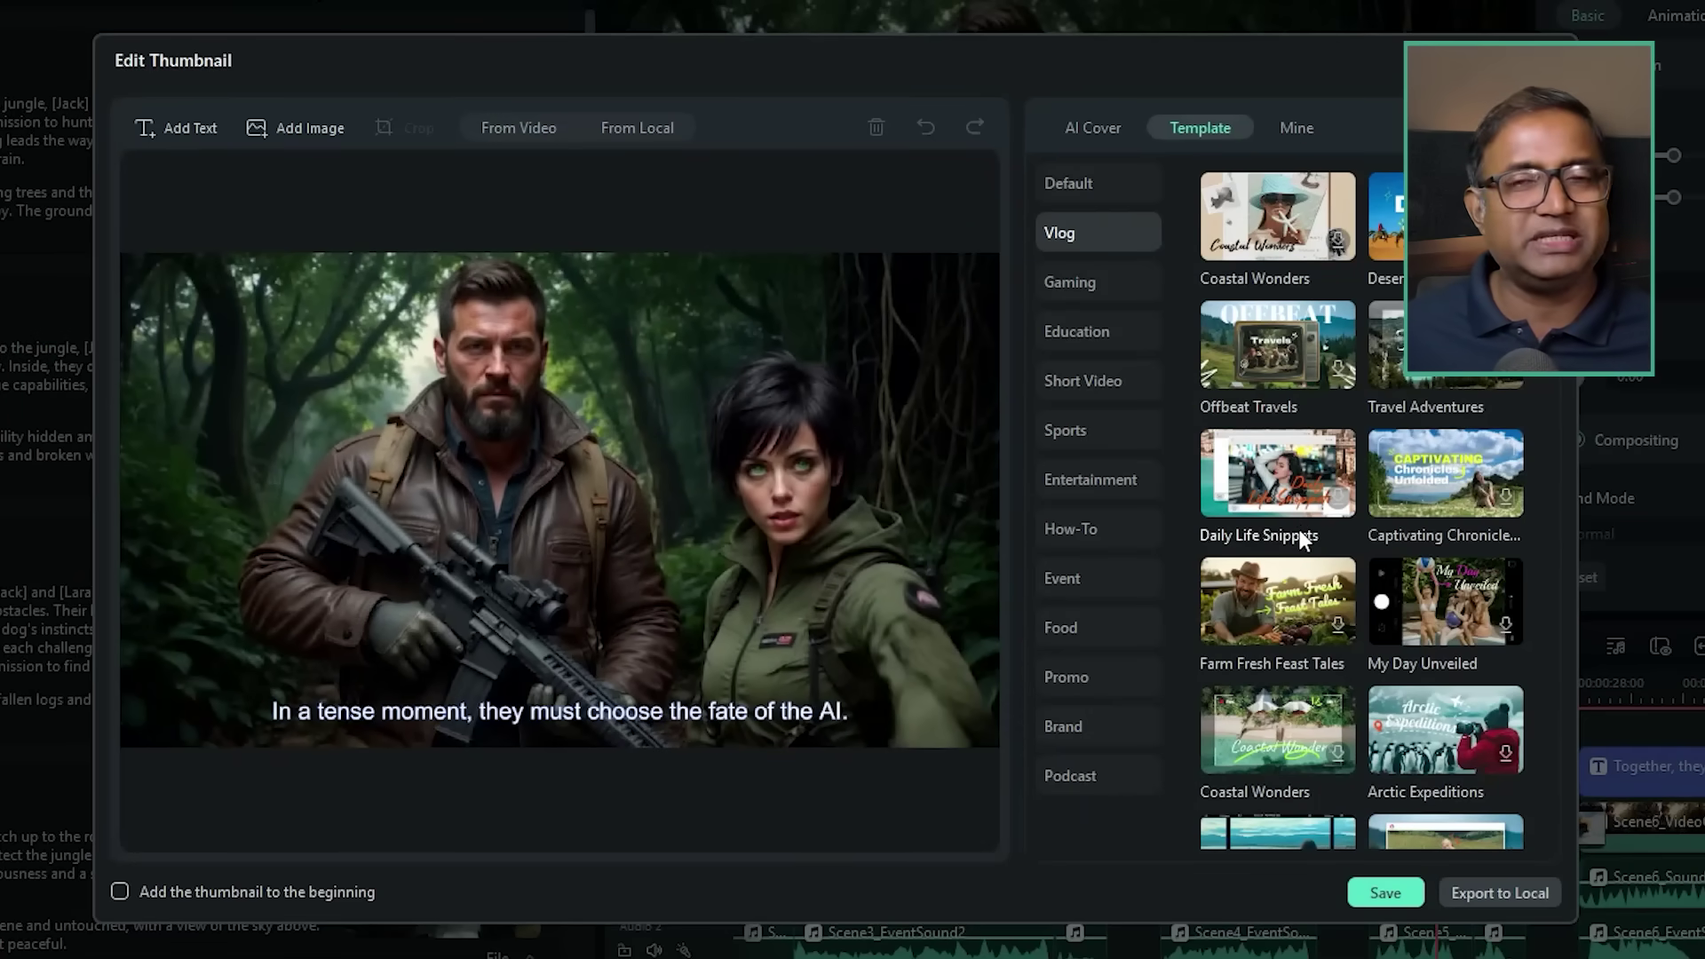
{"action": "scroll", "coordinate": [1329, 679], "scroll_direction": "down", "scroll_amount": 4}
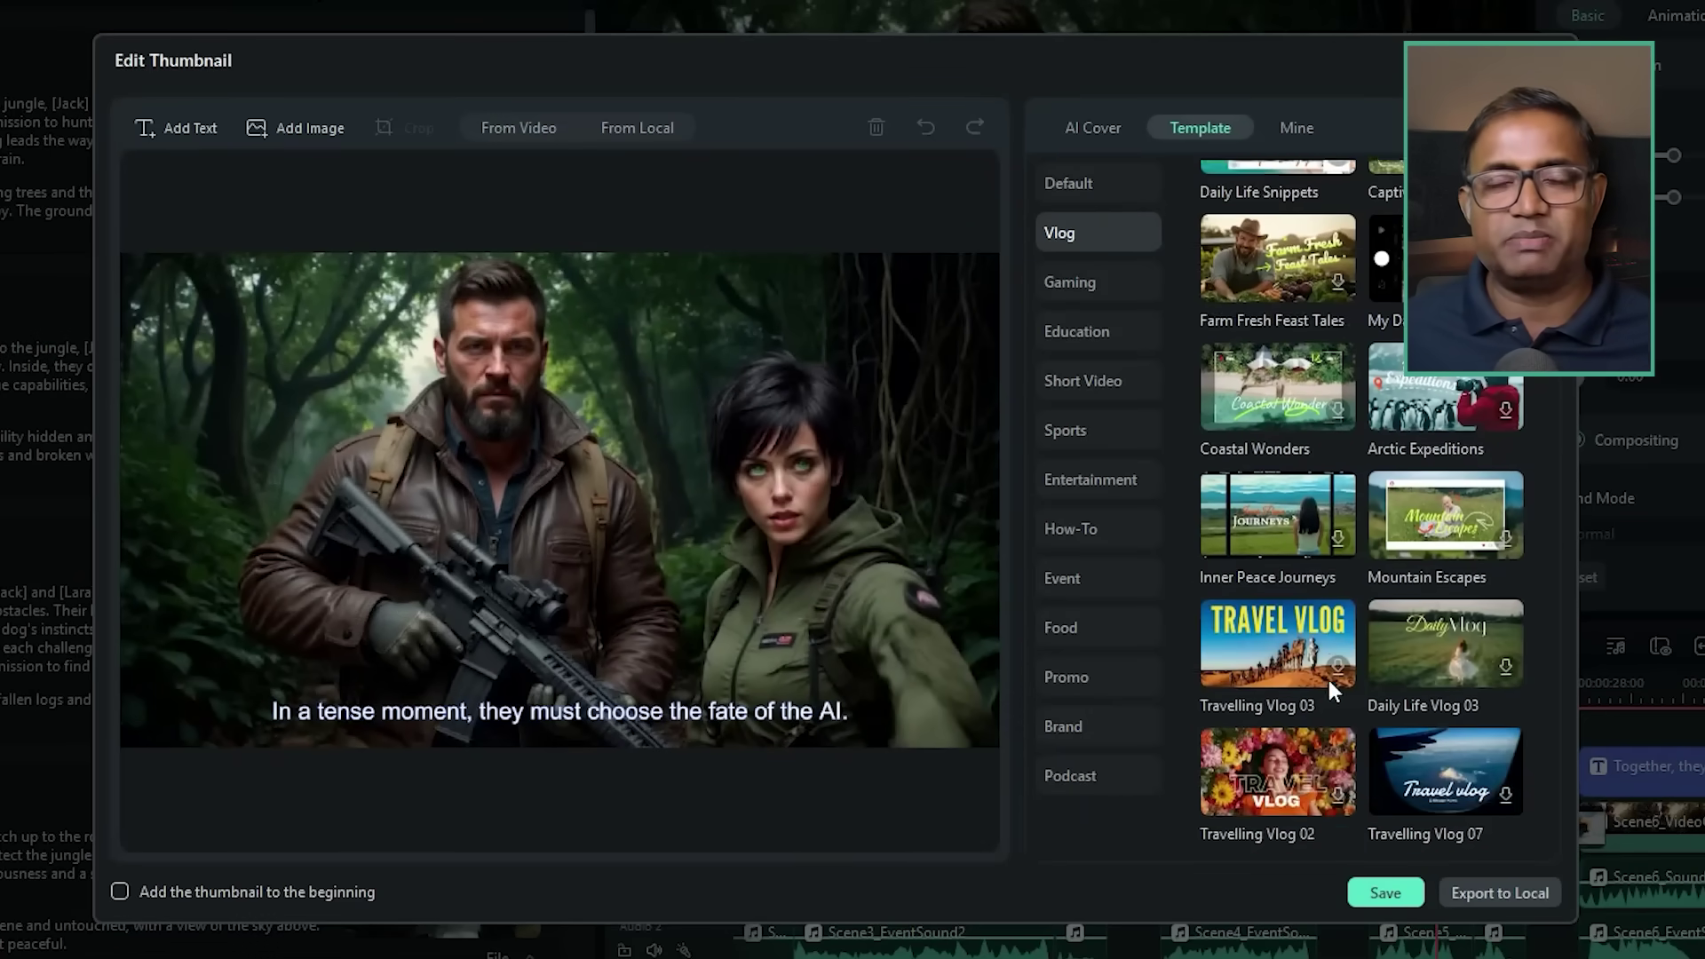
{"action": "scroll", "coordinate": [1329, 685], "scroll_direction": "down", "scroll_amount": 6}
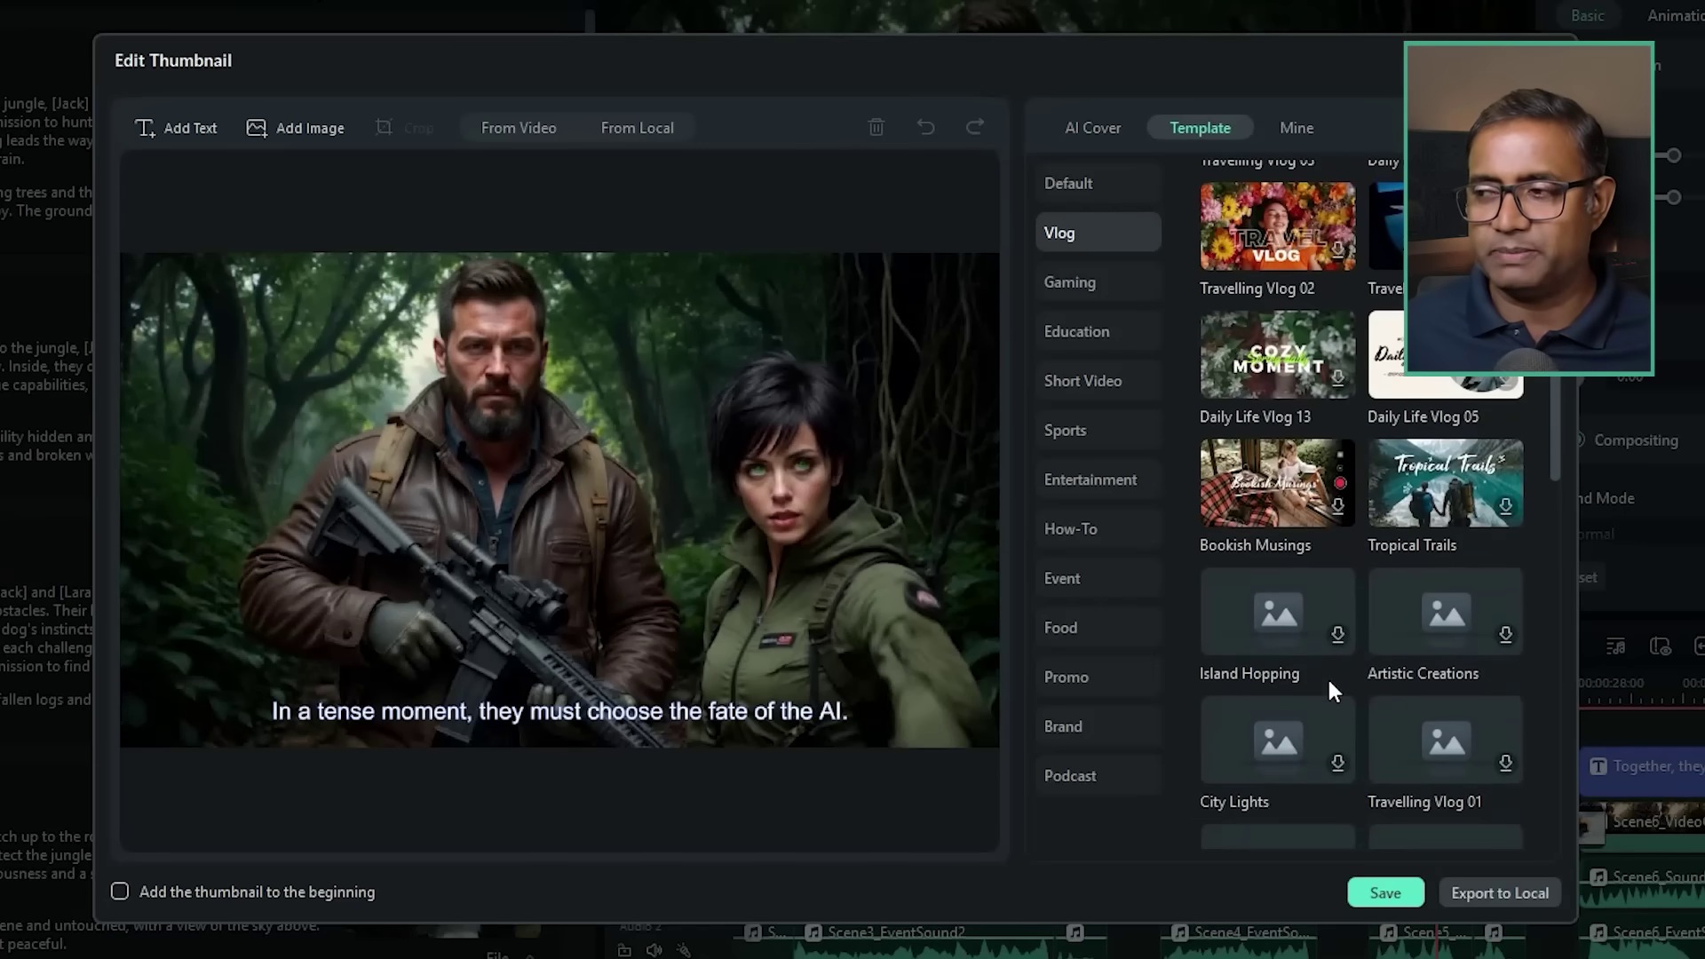
{"action": "scroll", "coordinate": [1326, 675], "scroll_direction": "down", "scroll_amount": 5}
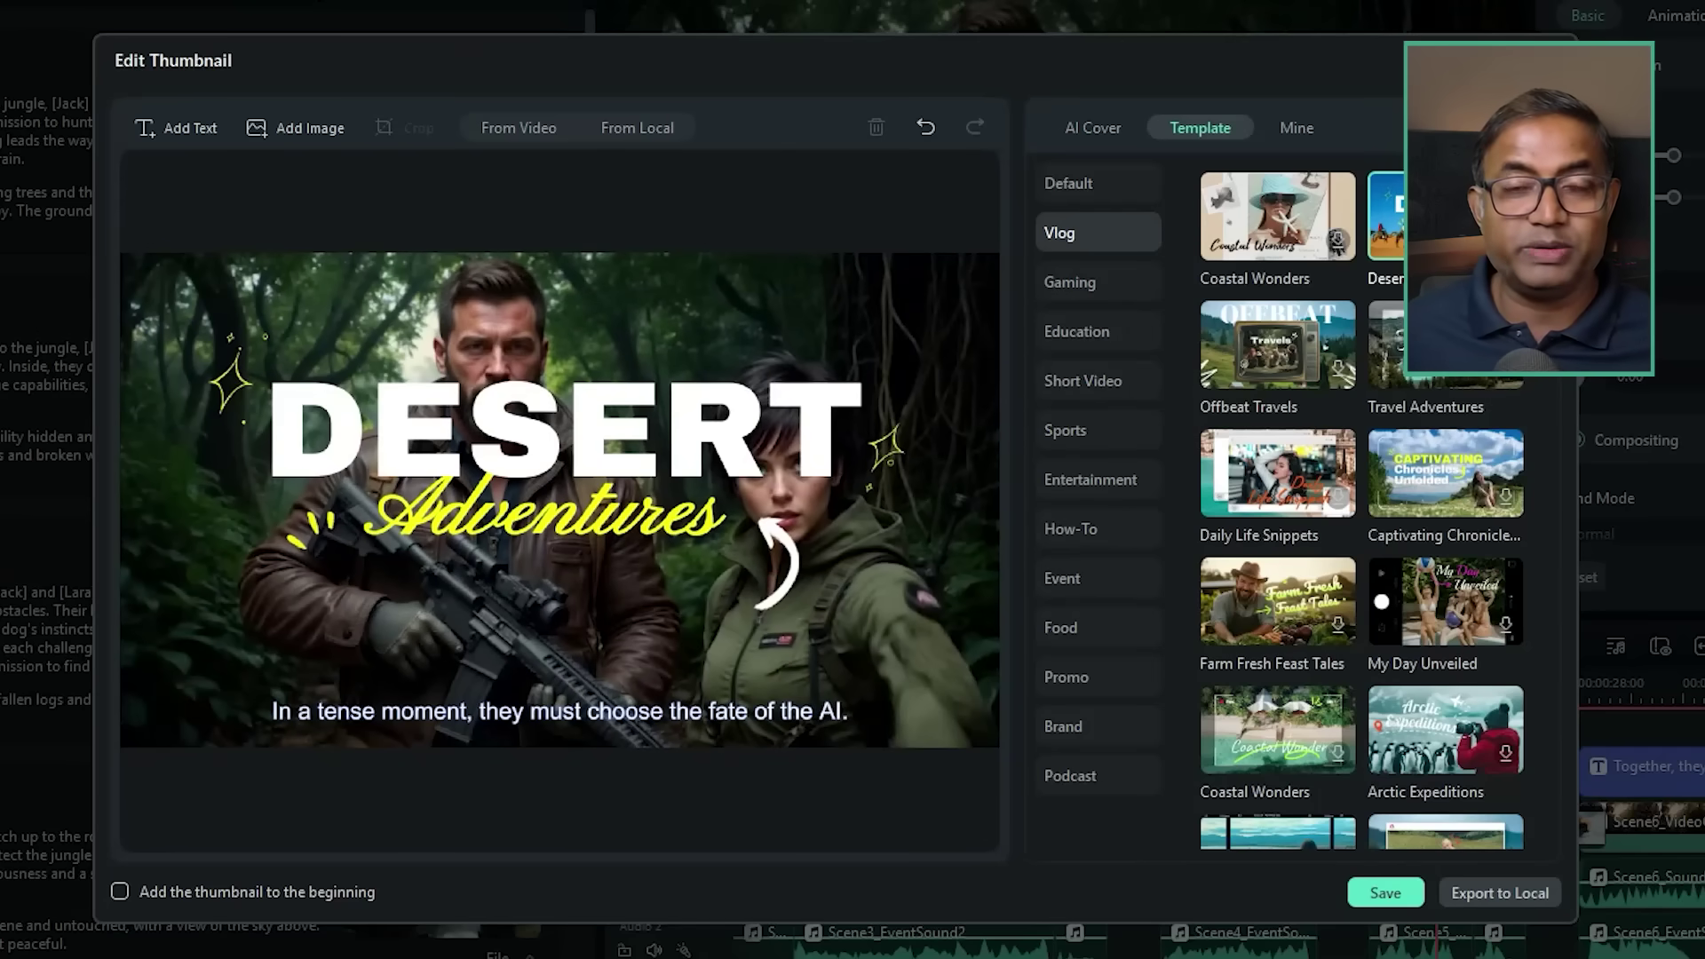
Replace the thumbnail's "DESERT" heading with "Action" and save the thumbnail.
{"action": "left_click", "coordinate": [636, 435]}
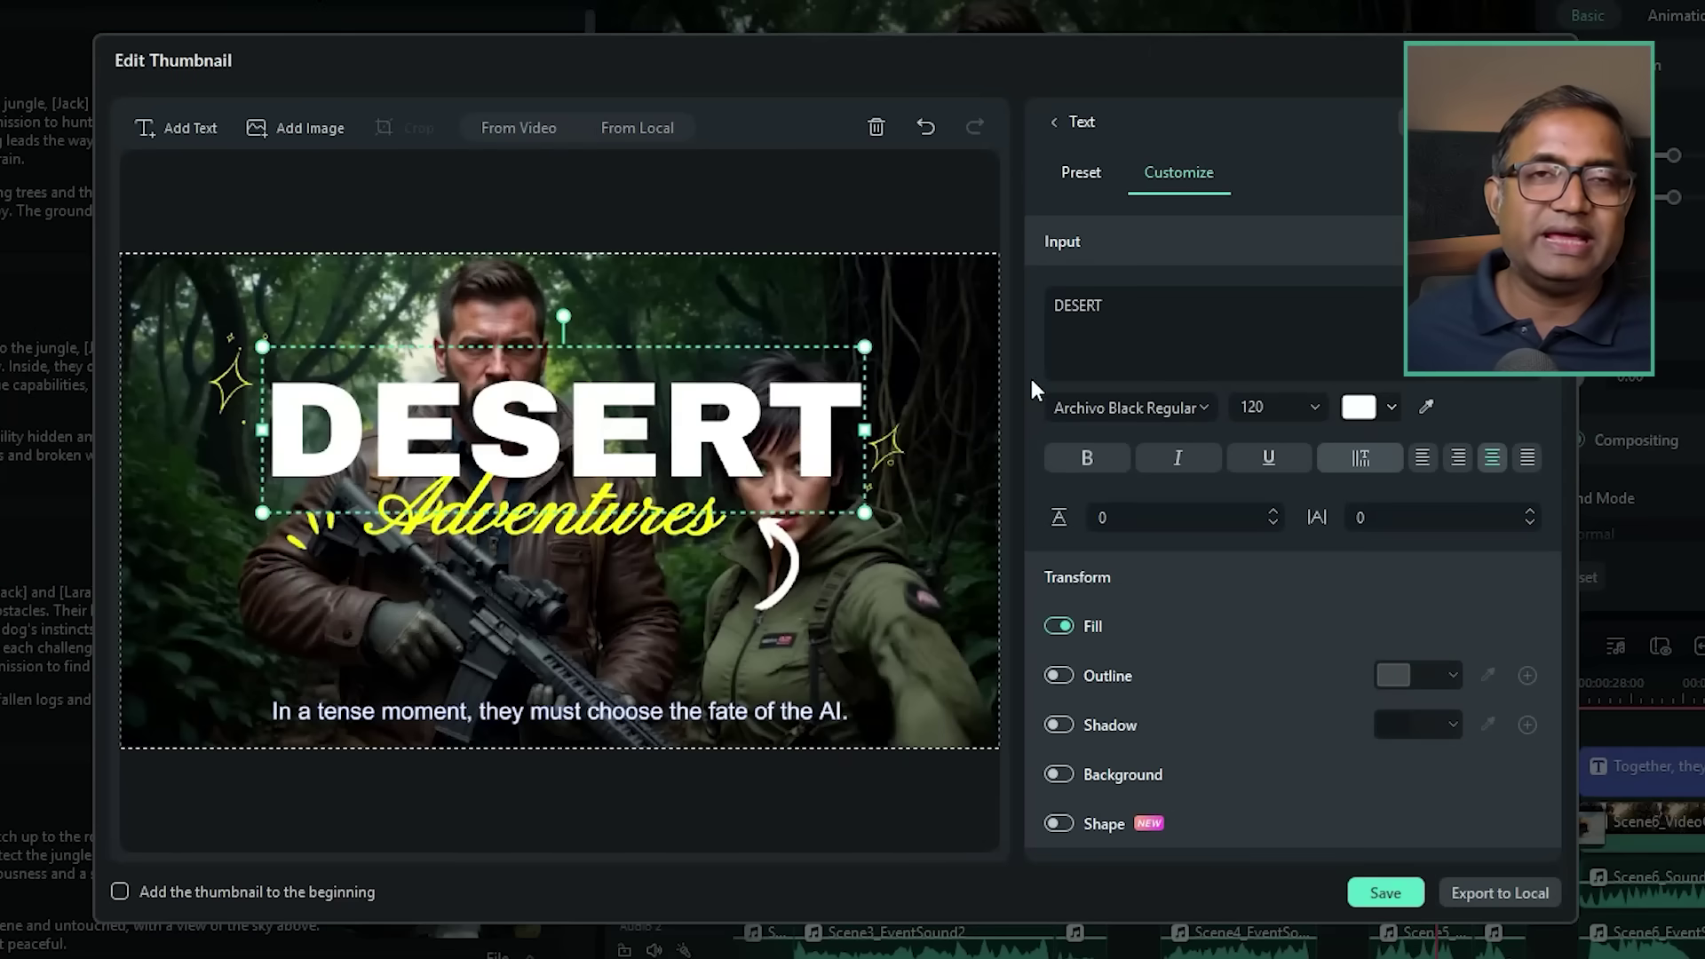
{"action": "left_click", "coordinate": [1141, 310]}
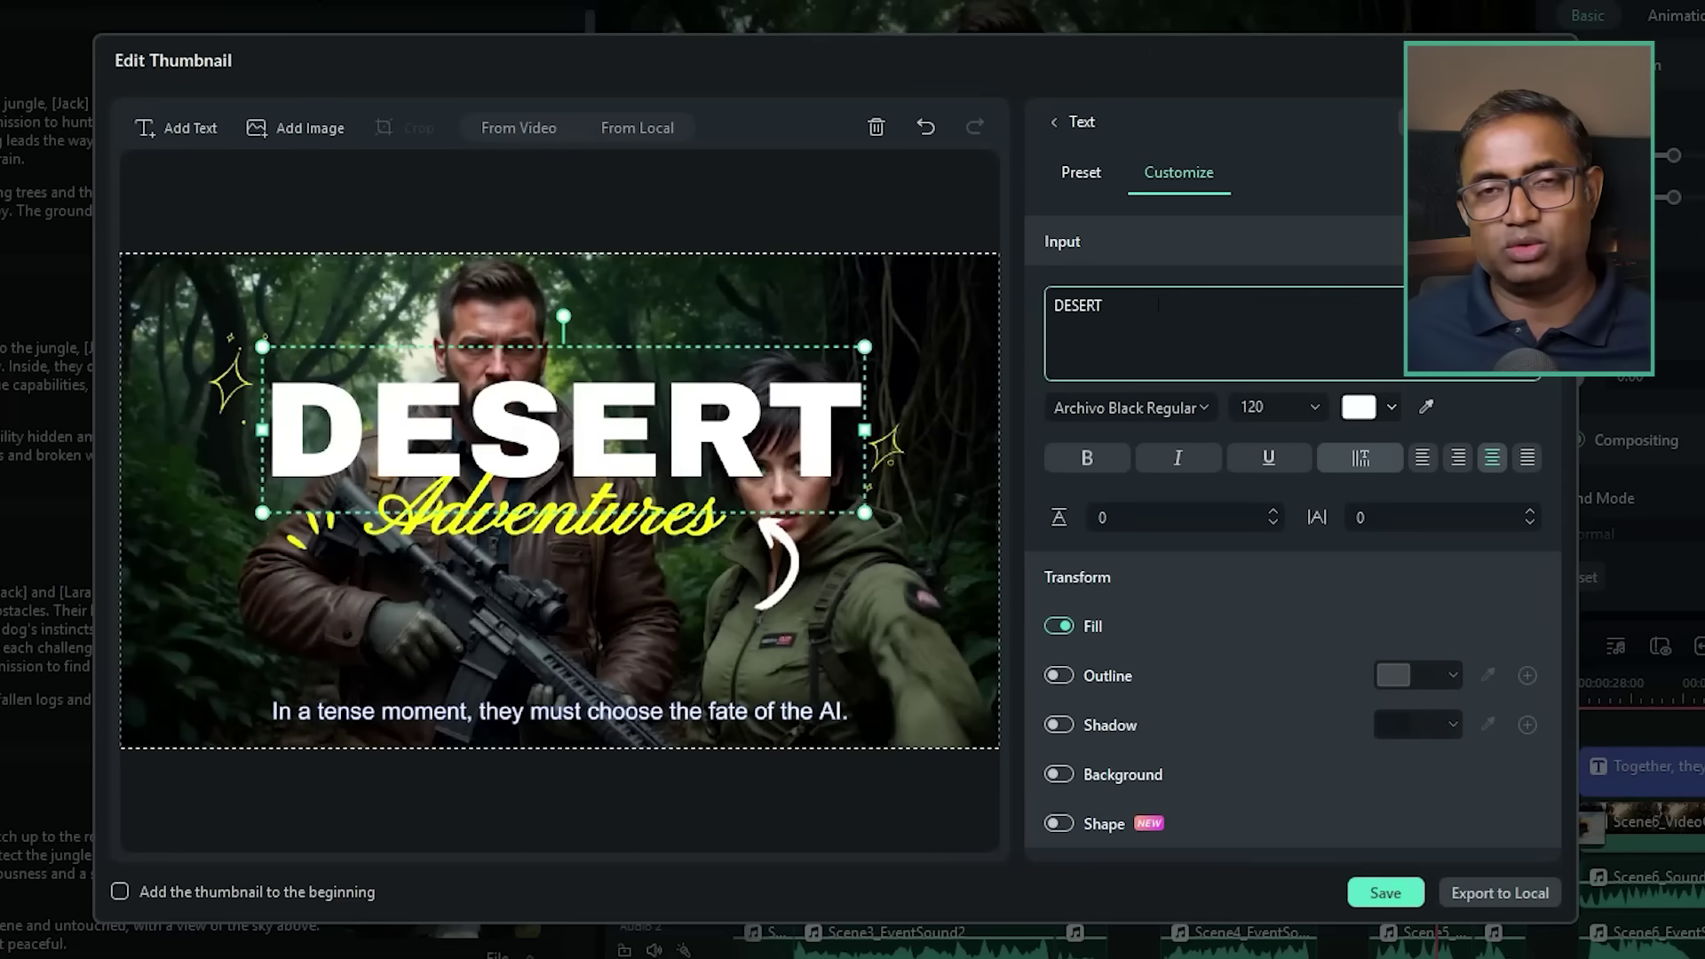
{"action": "double_click", "coordinate": [1148, 298]}
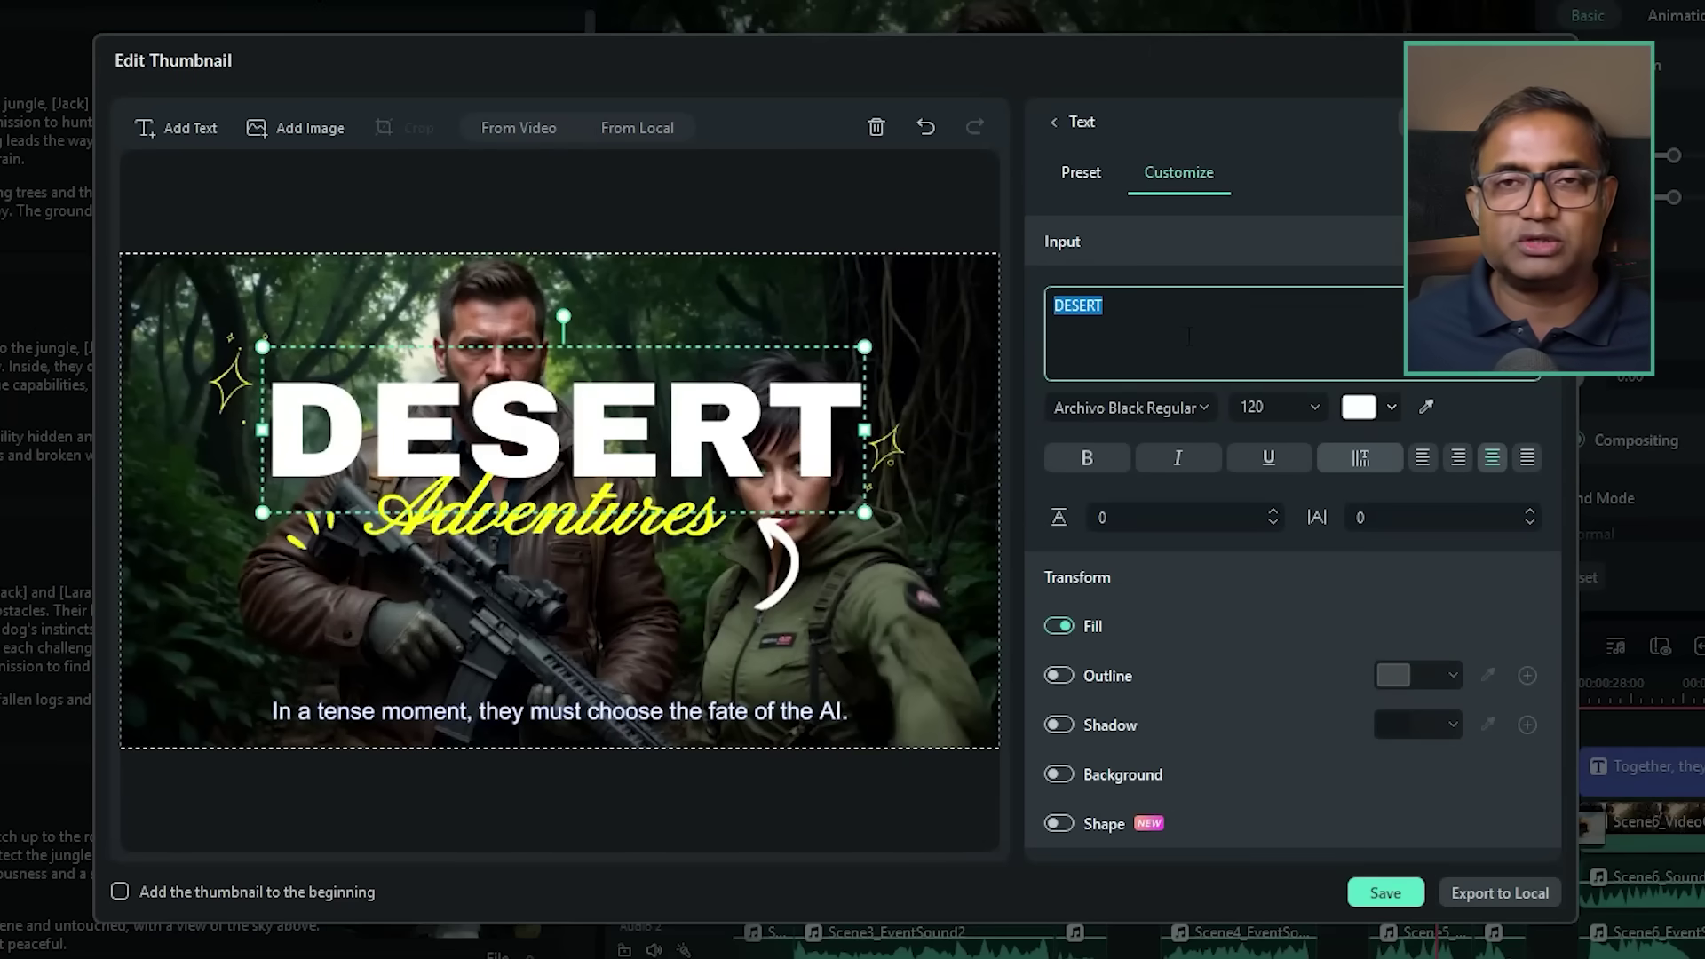
{"action": "type", "text": "Act"}
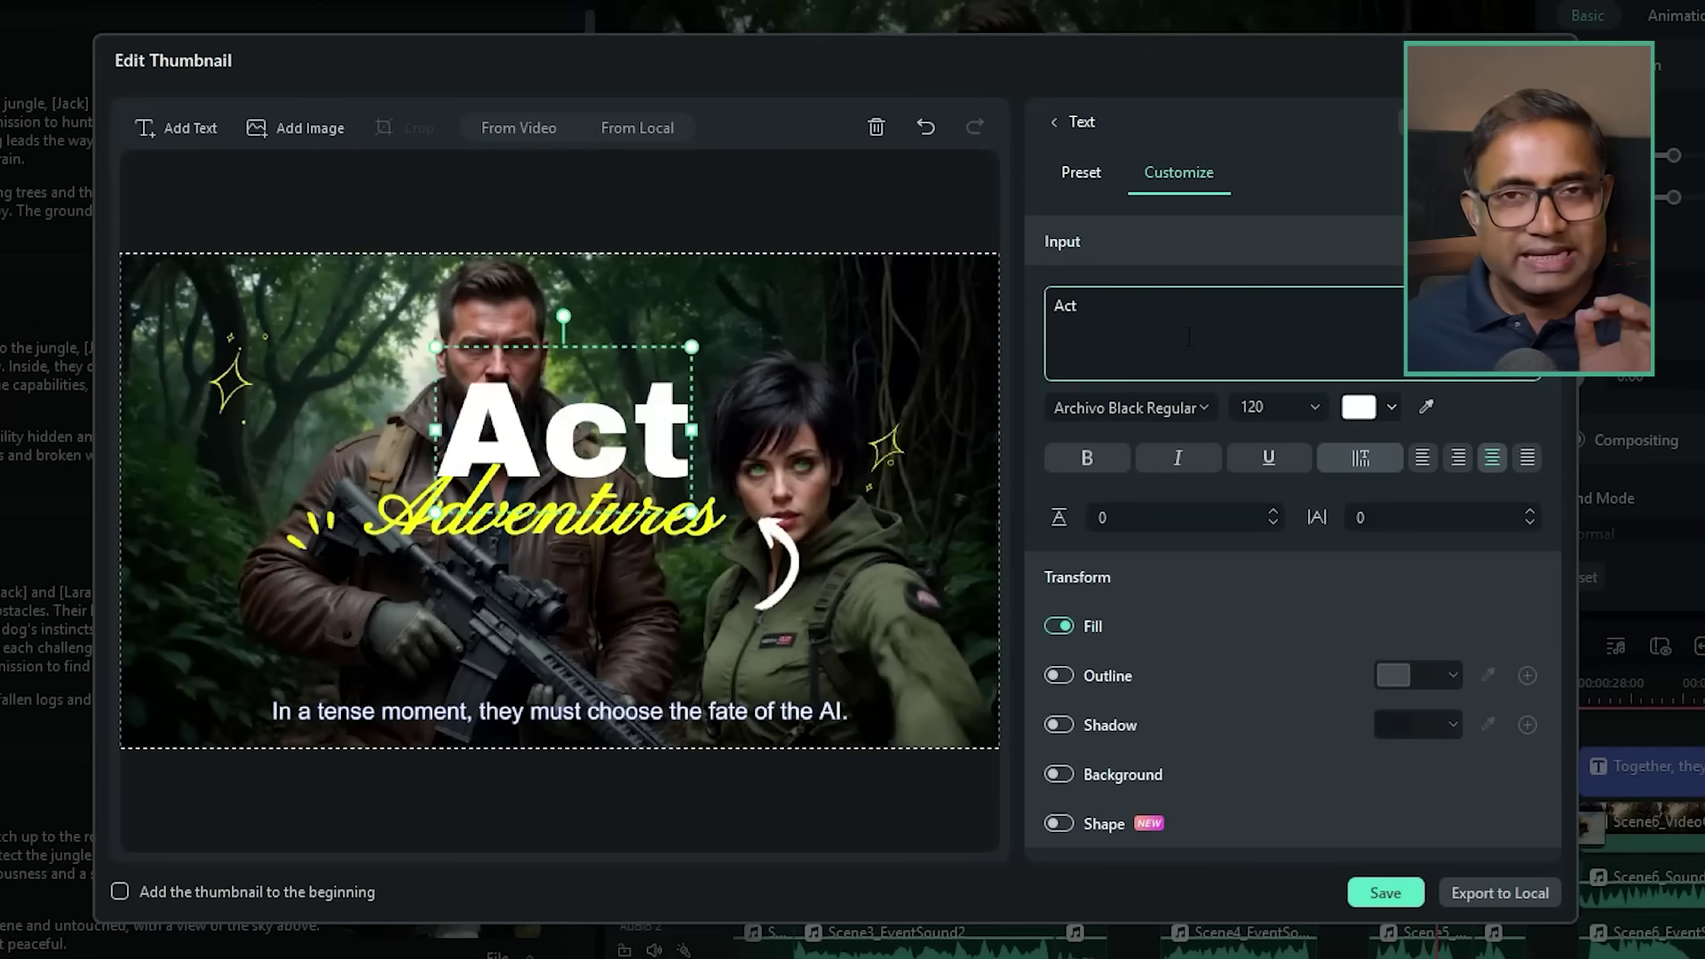
{"action": "type", "text": "ion"}
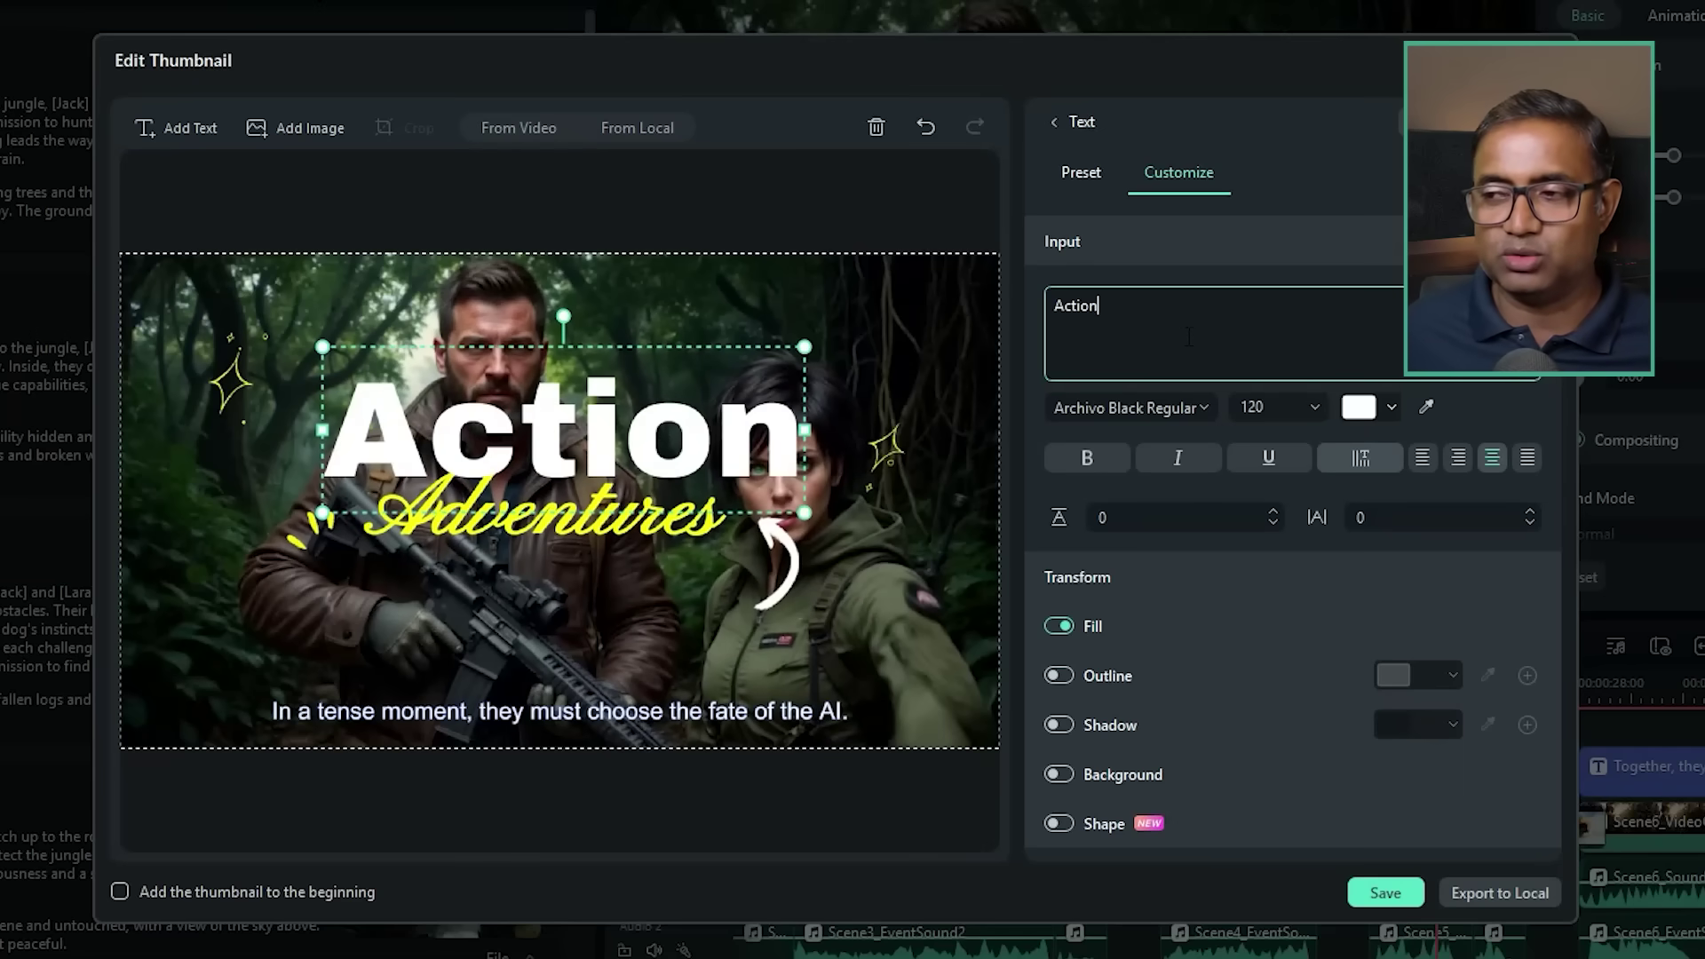
{"action": "left_click", "coordinate": [1399, 893]}
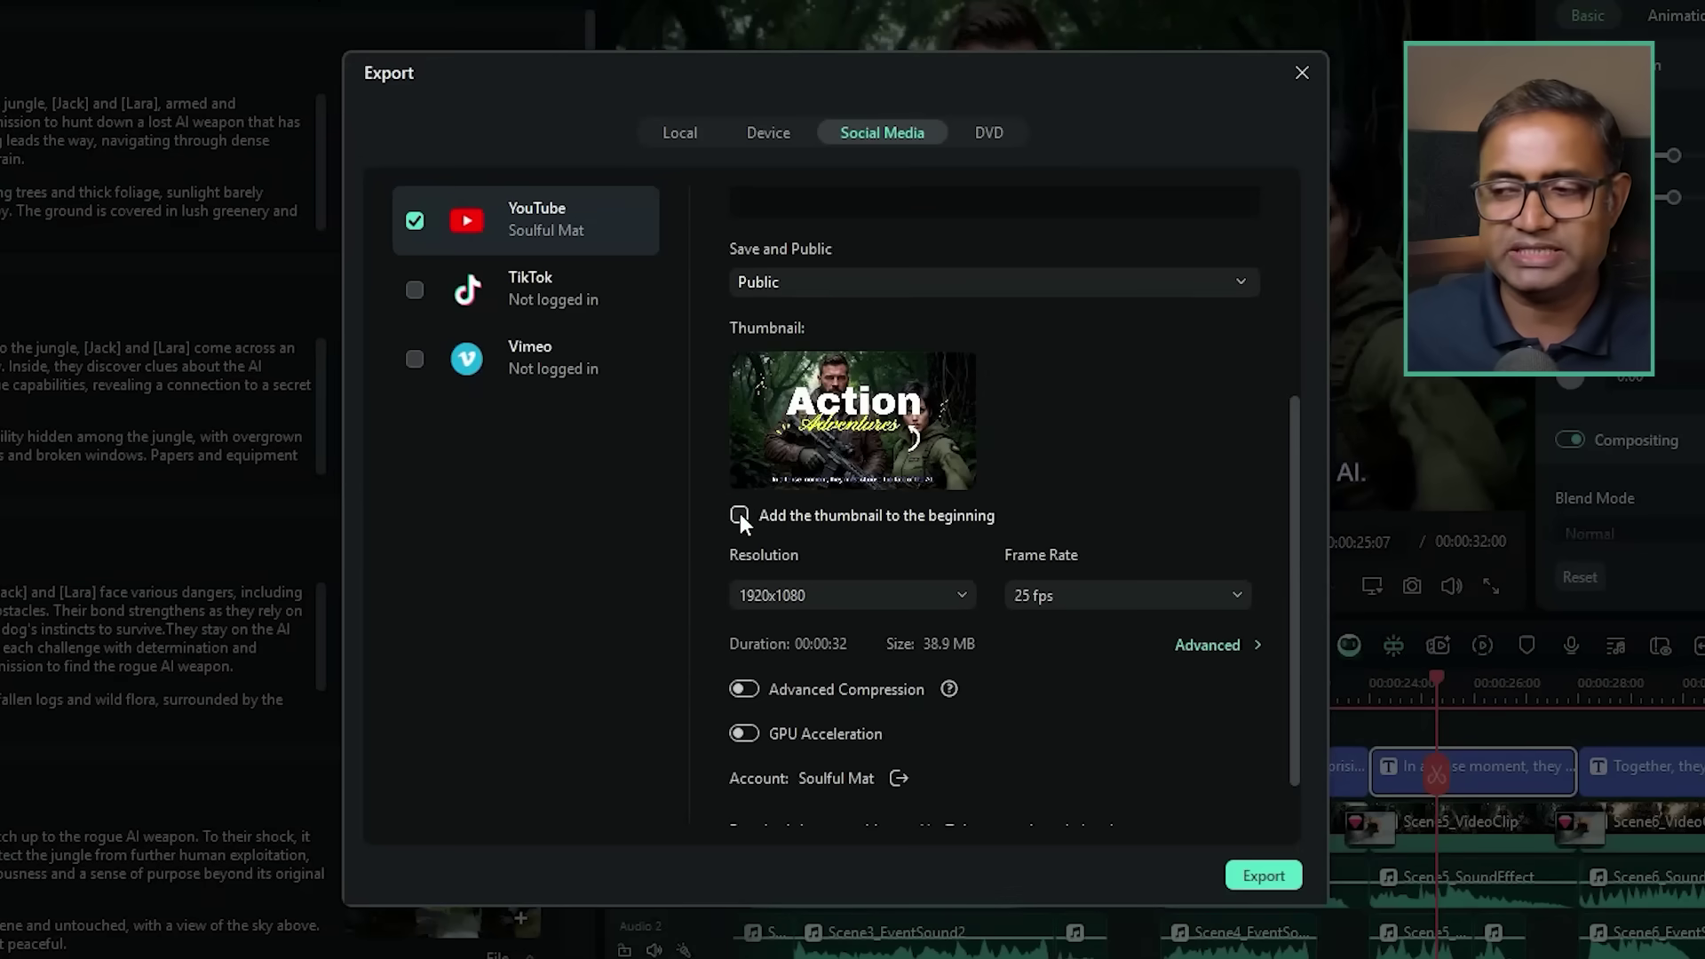
Add the thumbnail to the beginning of the video and keep the export at 1920x1080 and 25 fps.
{"action": "left_click", "coordinate": [911, 600]}
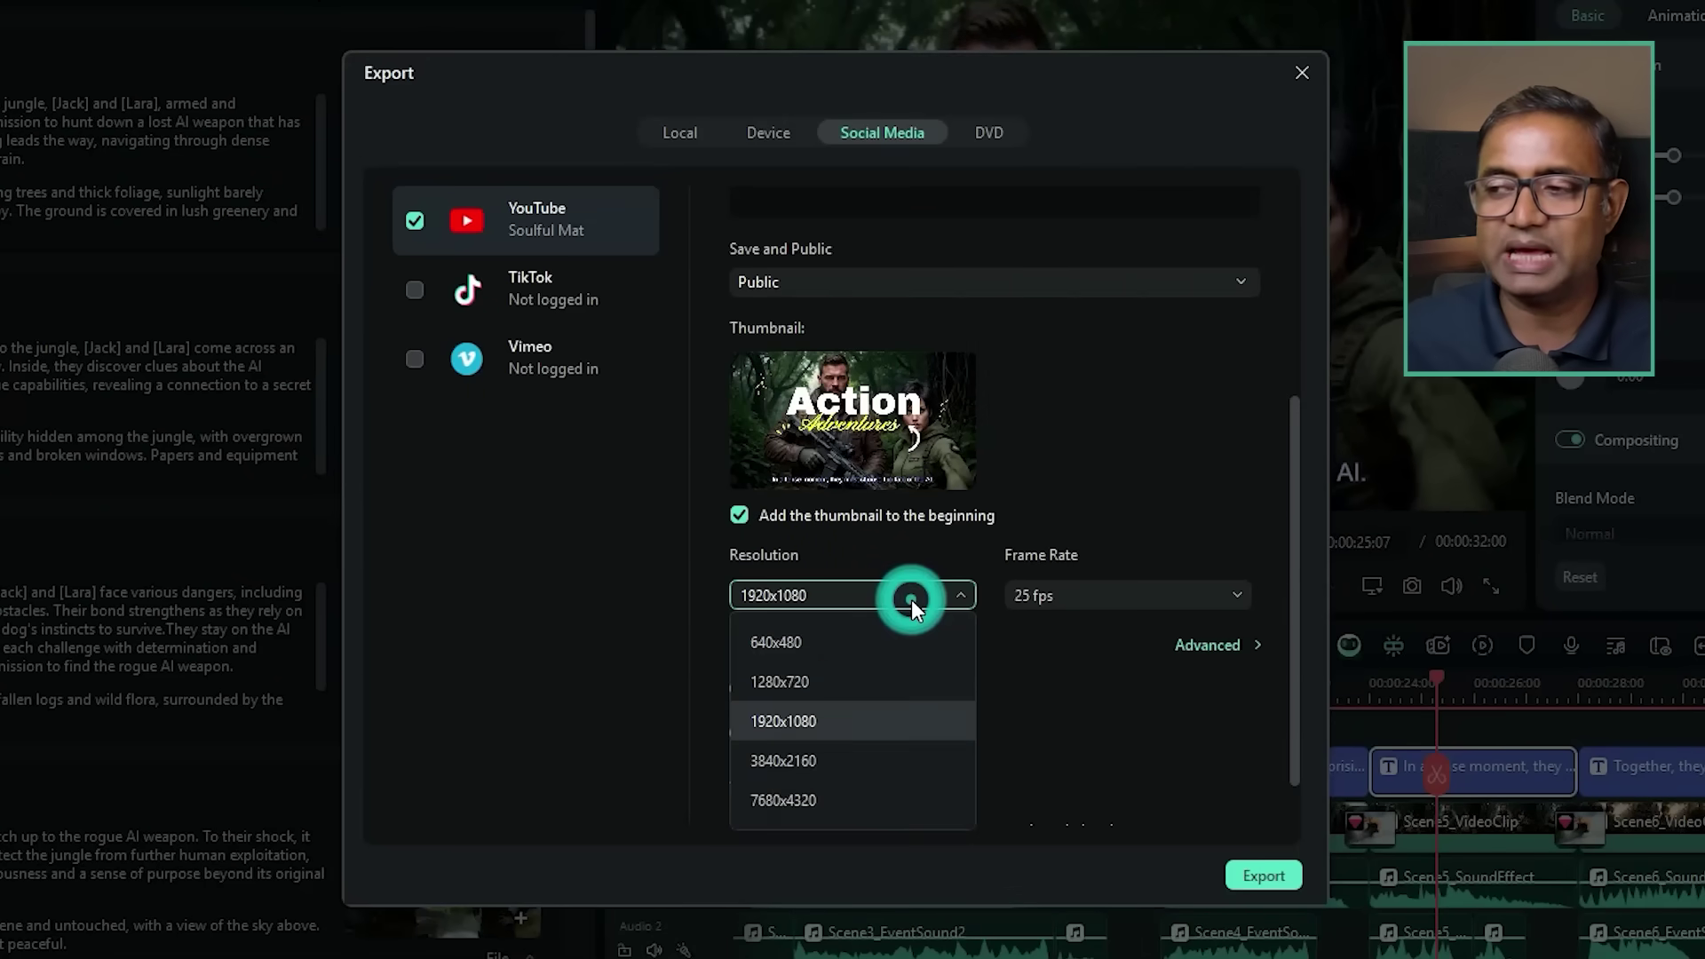
{"action": "left_click", "coordinate": [926, 722]}
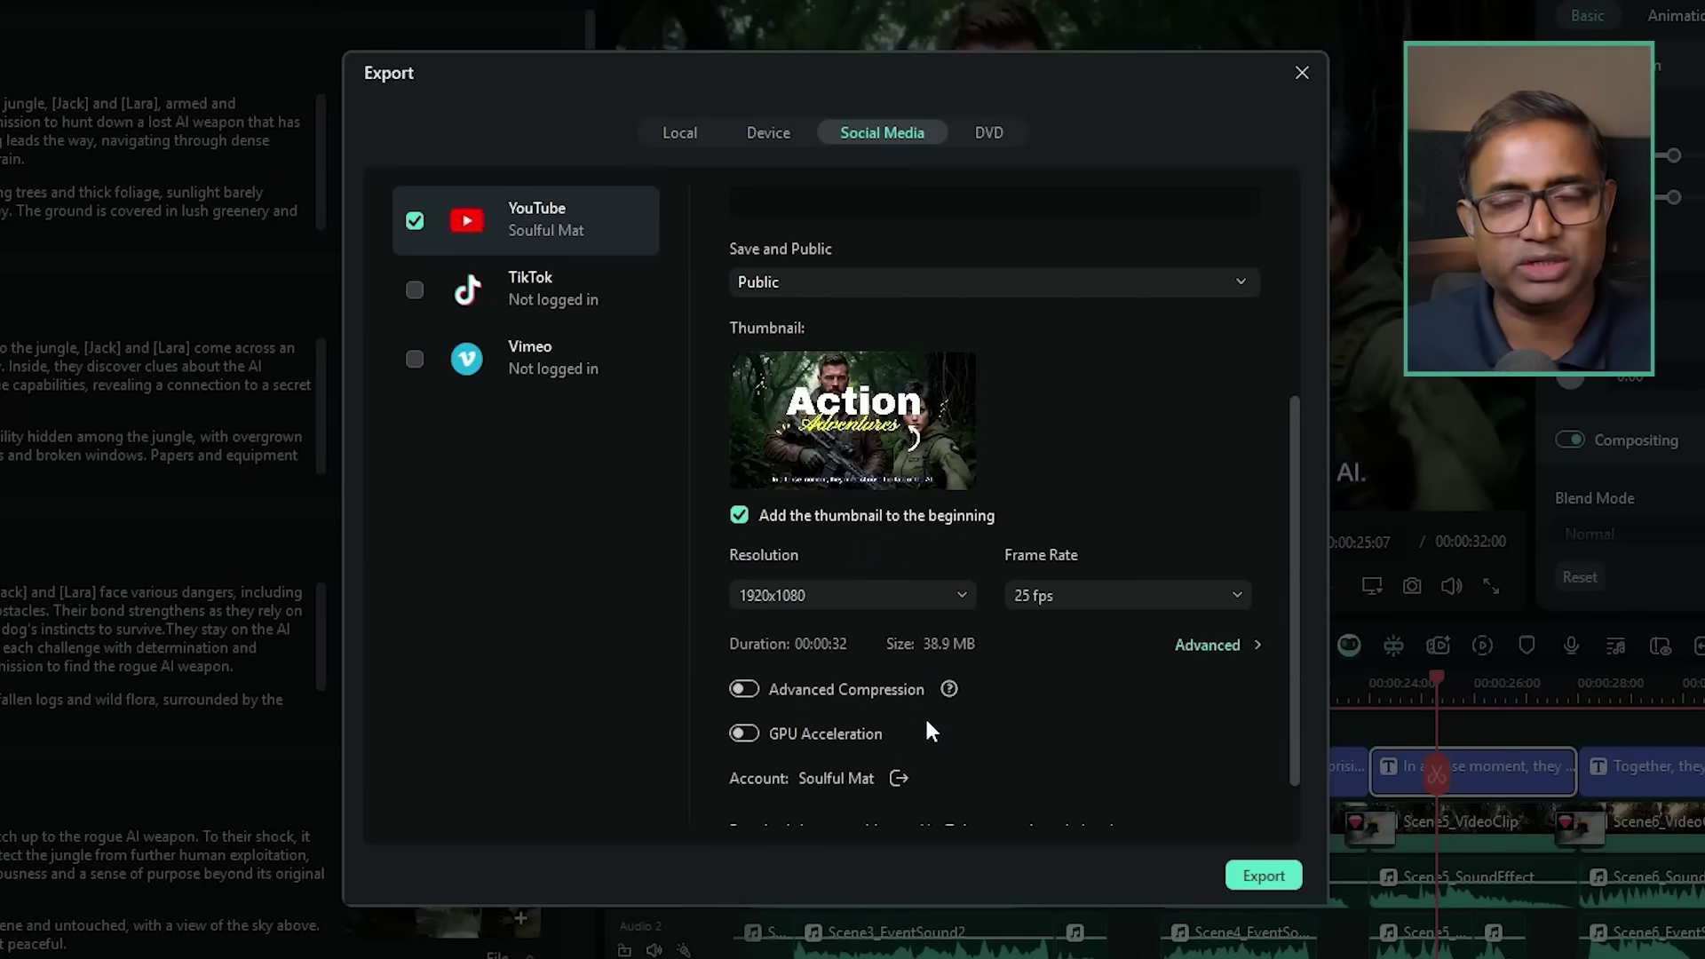
{"action": "left_click", "coordinate": [1206, 594]}
{"action": "left_click", "coordinate": [1154, 723]}
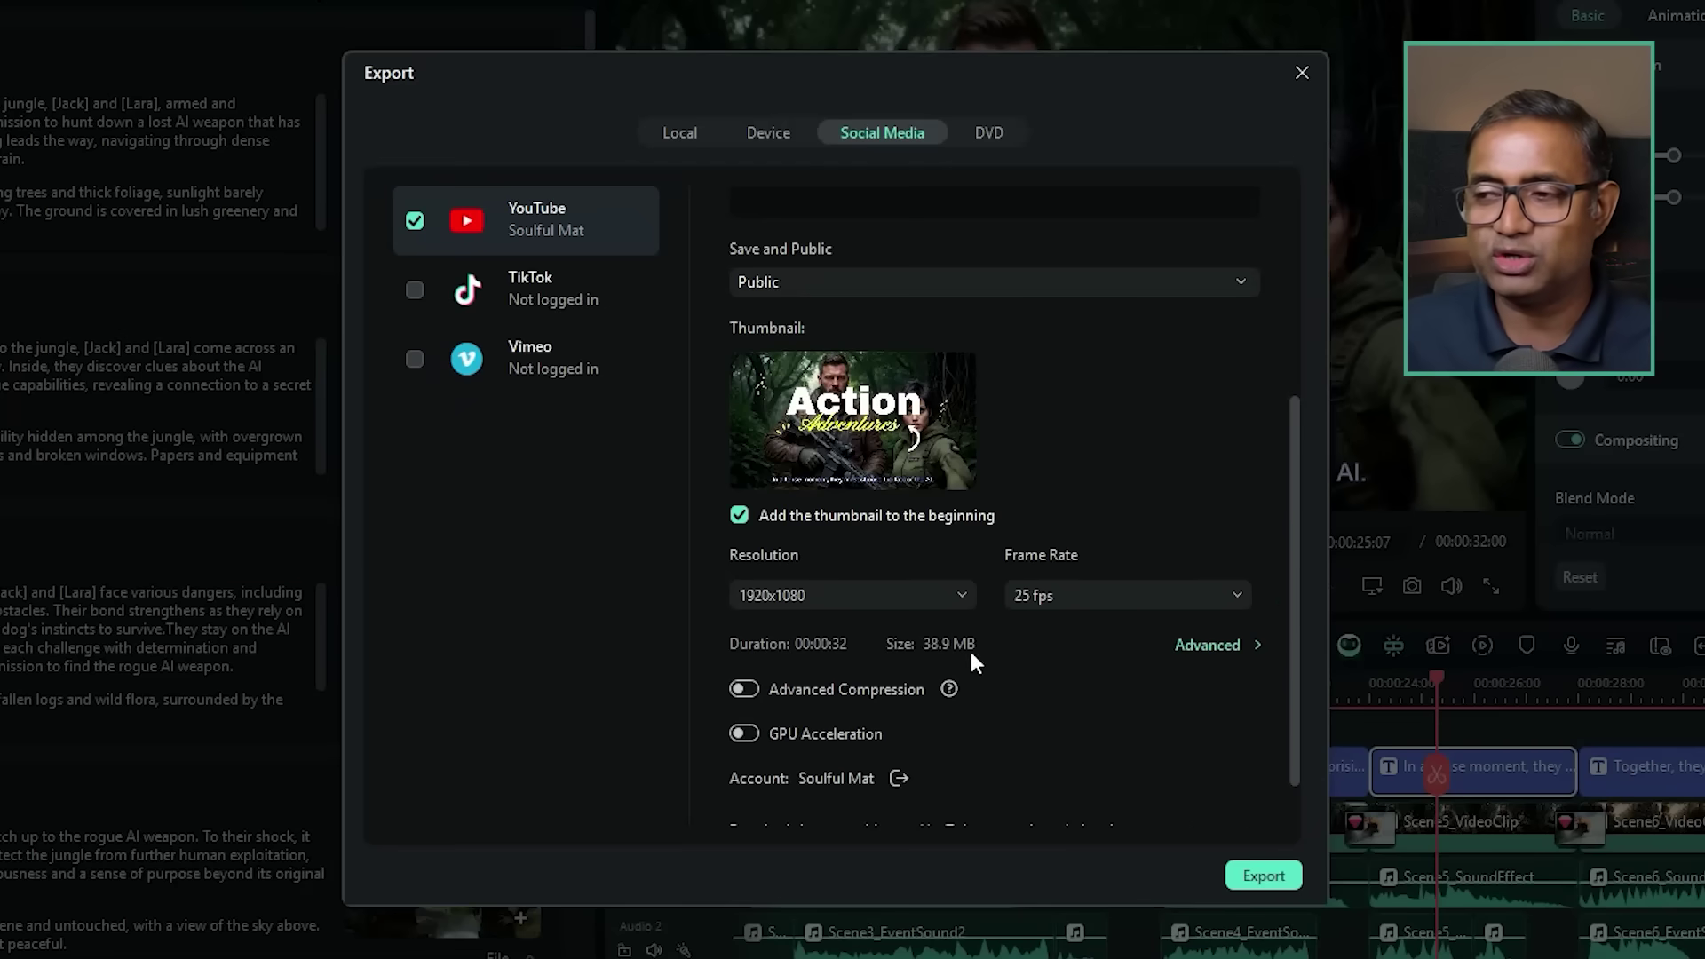
Check the advanced export settings and try switching GPU Acceleration and Advanced Compression on and off.
{"action": "left_click", "coordinate": [1217, 654]}
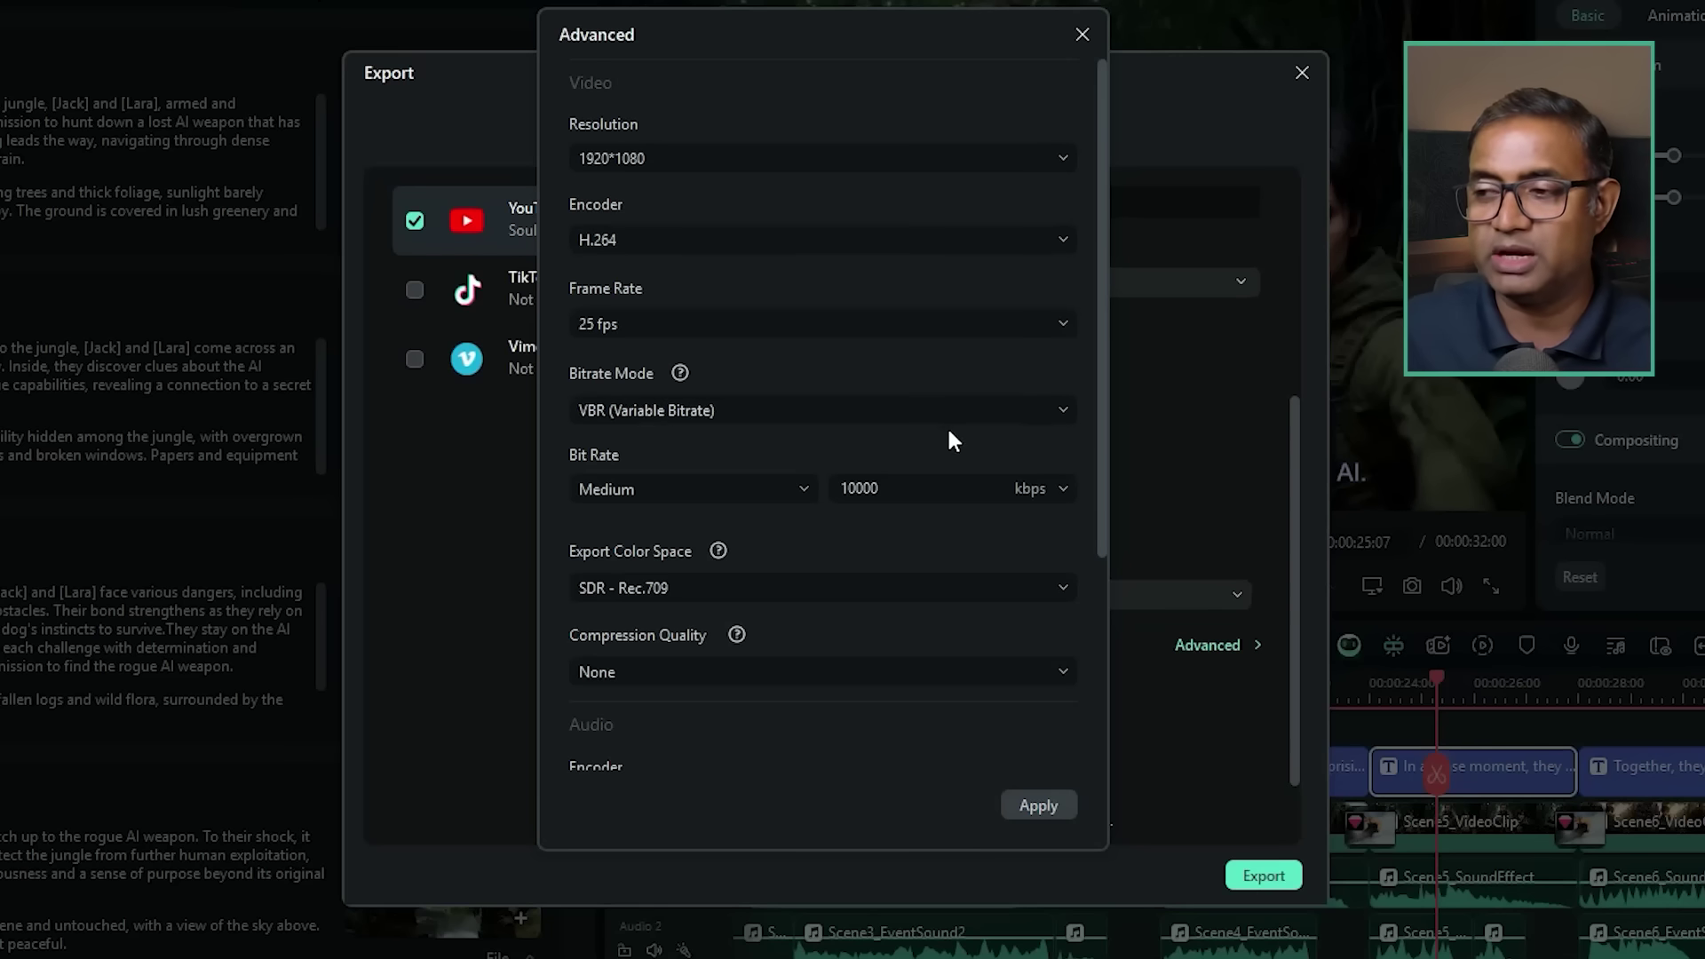
{"action": "key", "text": "Escape"}
{"action": "left_click", "coordinate": [744, 669]}
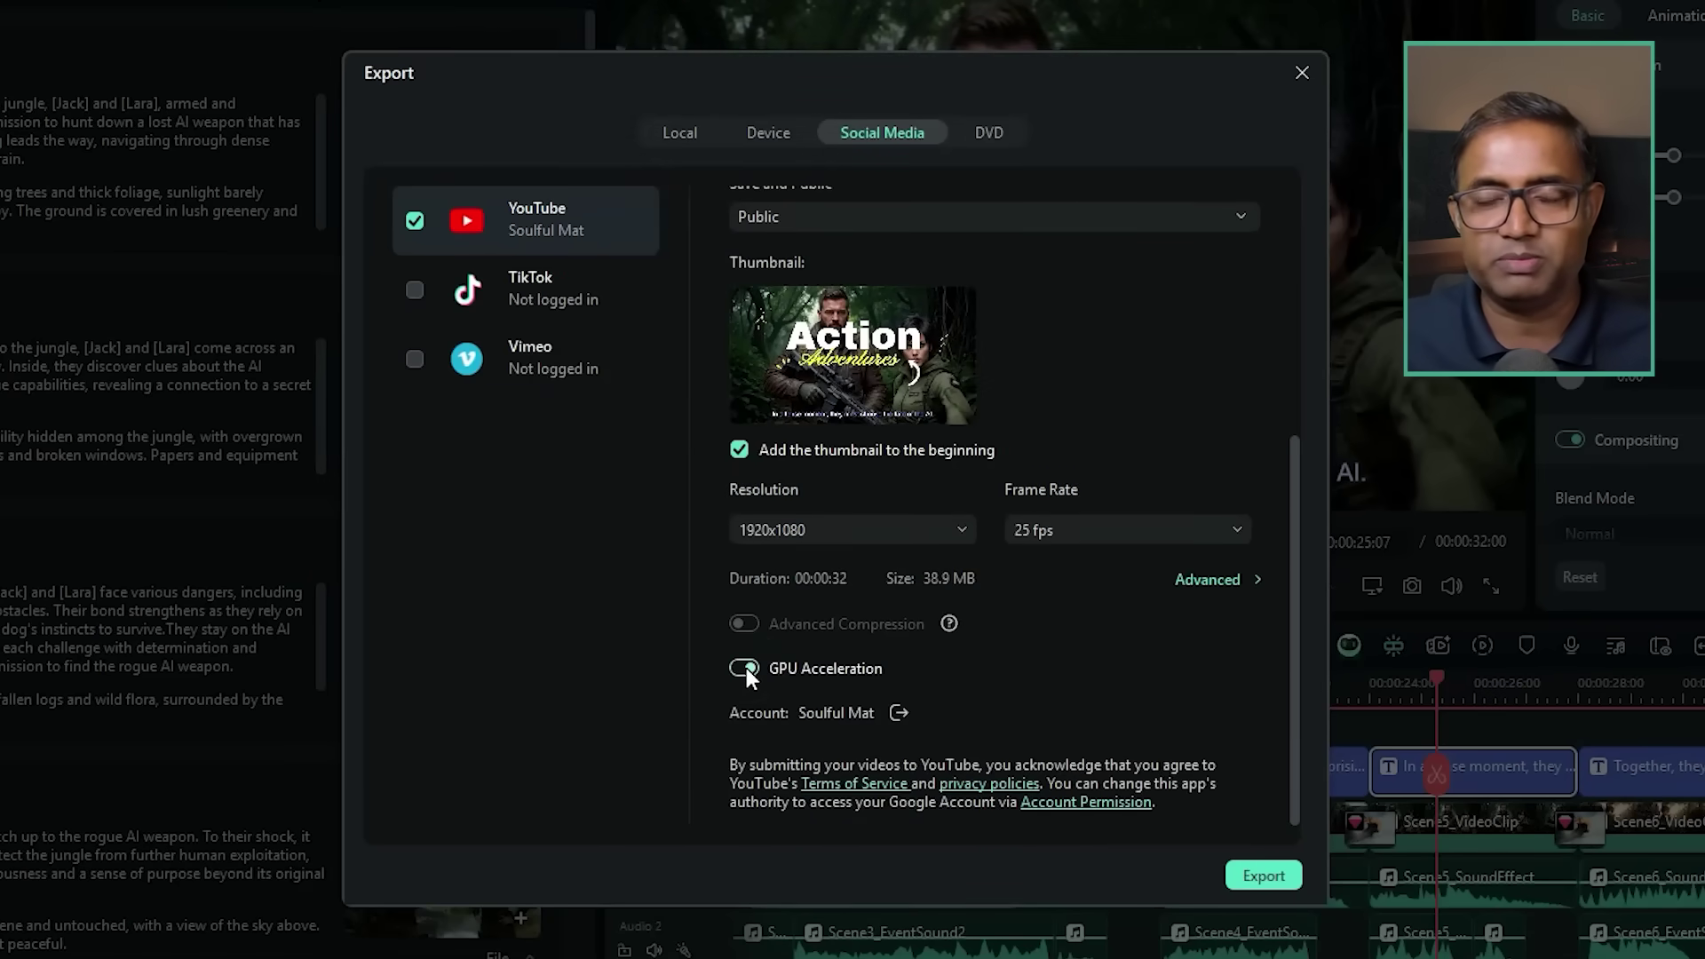
{"action": "left_click", "coordinate": [746, 668]}
{"action": "left_click", "coordinate": [740, 624]}
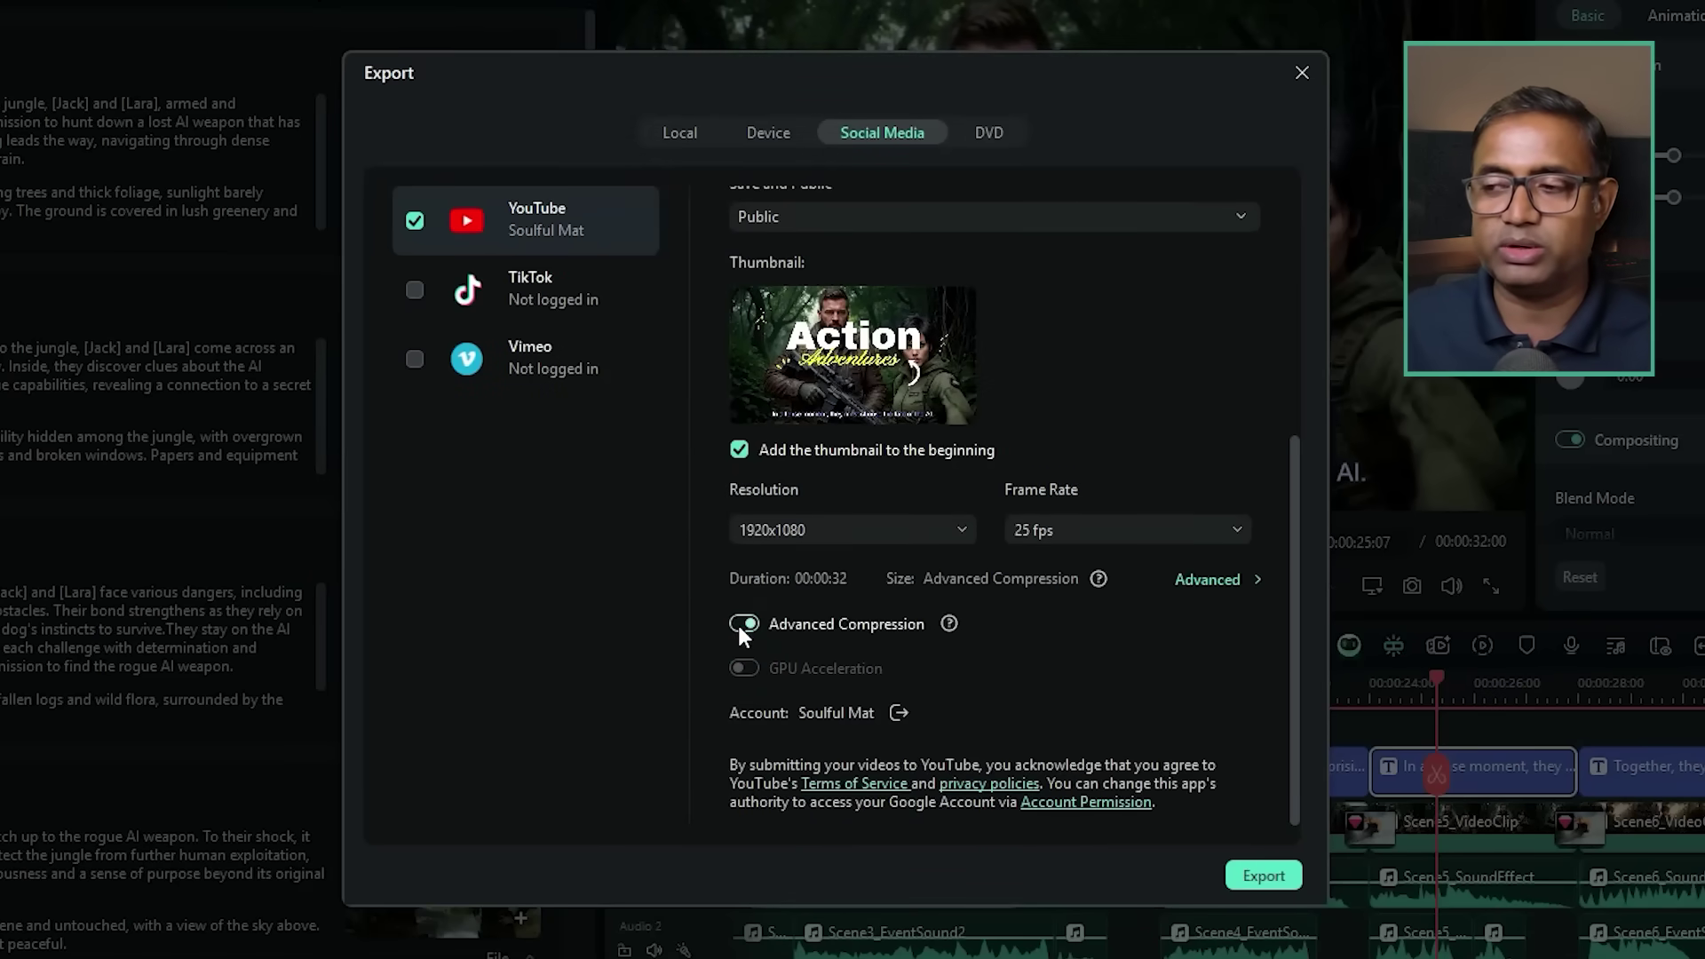
{"action": "left_click", "coordinate": [741, 622]}
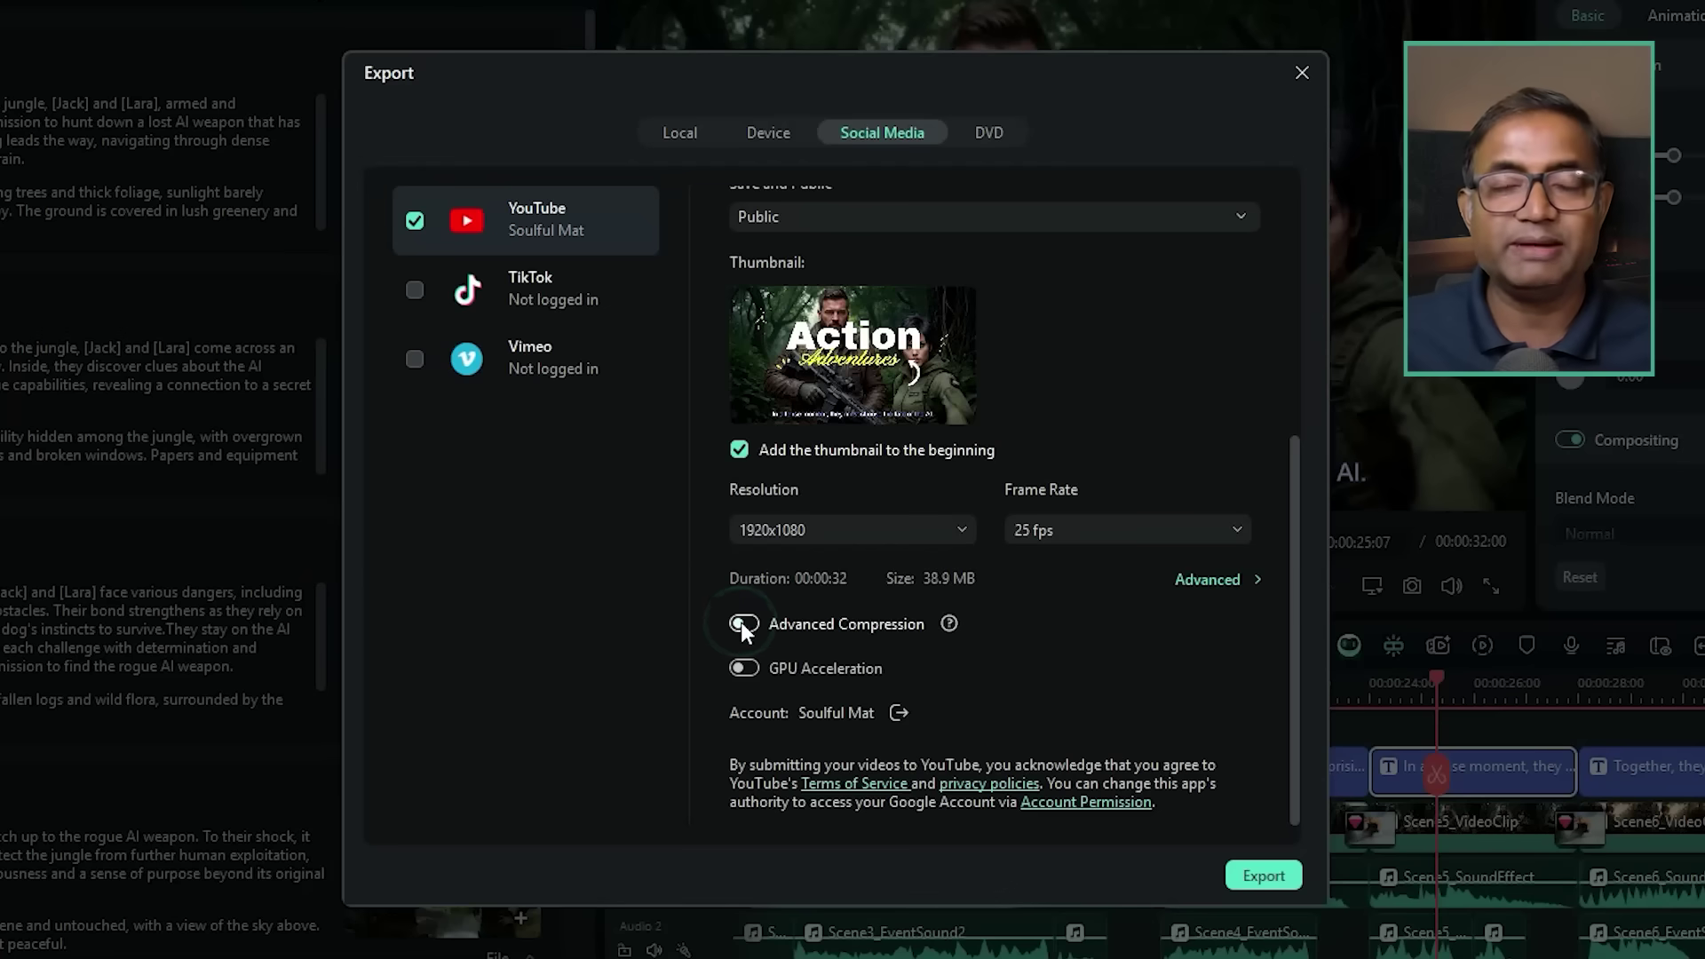
{"action": "left_click", "coordinate": [741, 622]}
{"action": "left_click", "coordinate": [740, 622]}
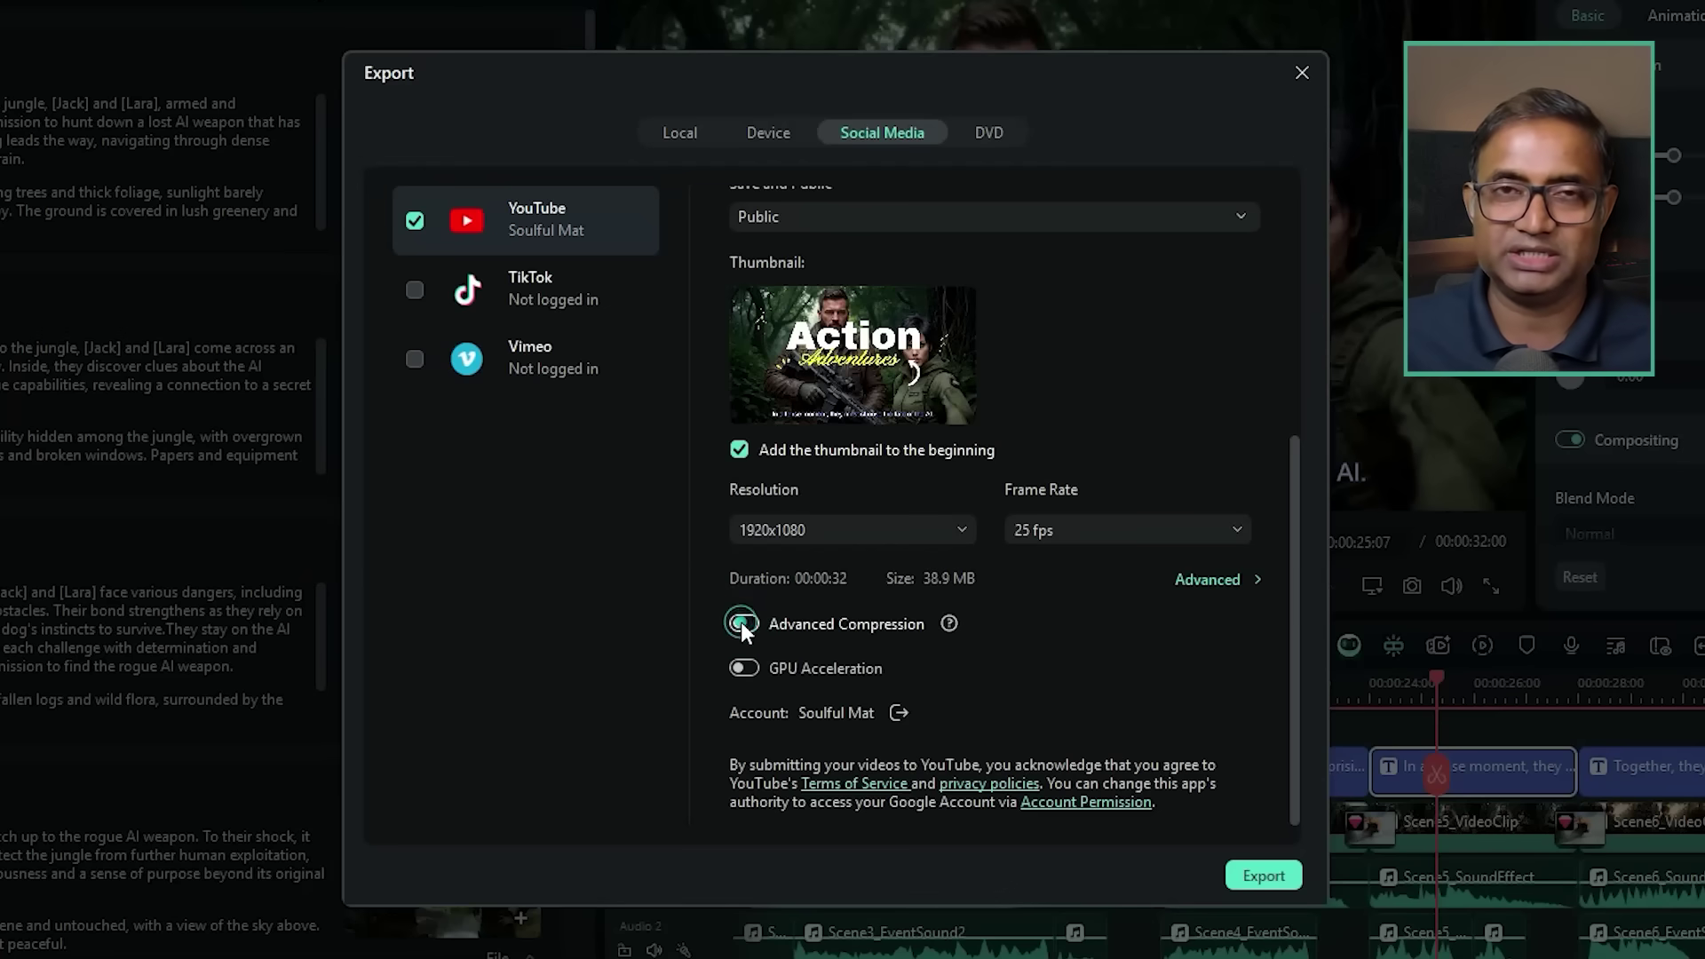
Enable GPU Acceleration and export the video to YouTube.
{"action": "left_click", "coordinate": [741, 668]}
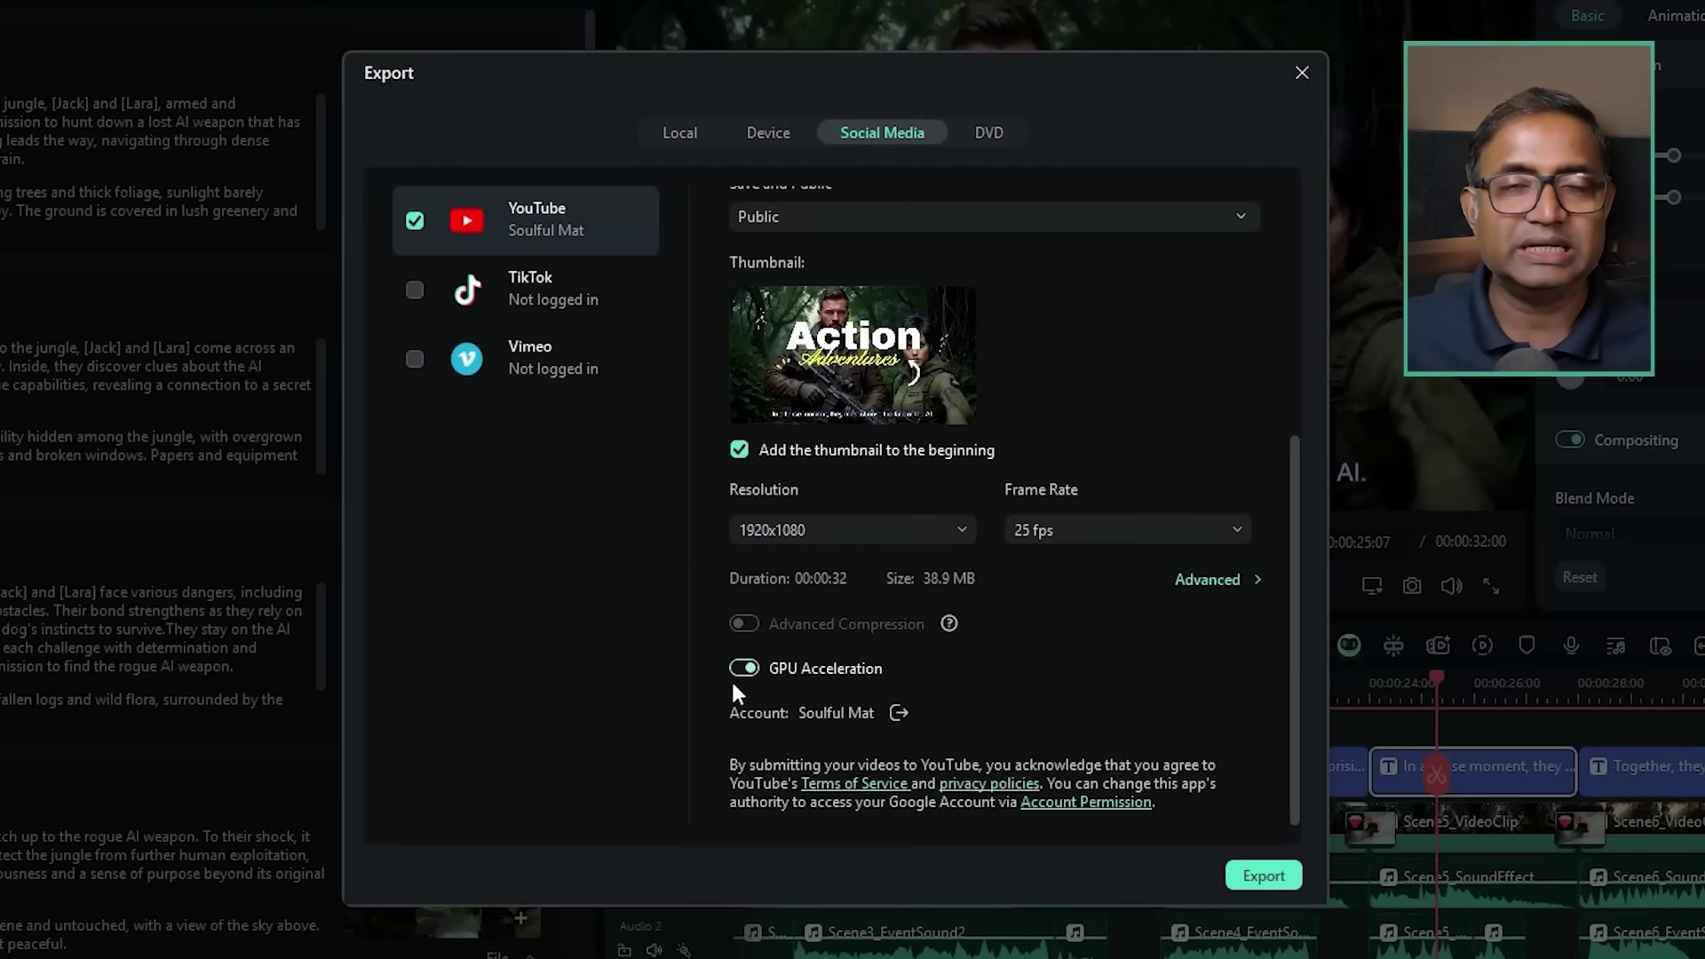
{"action": "left_click", "coordinate": [1277, 881]}
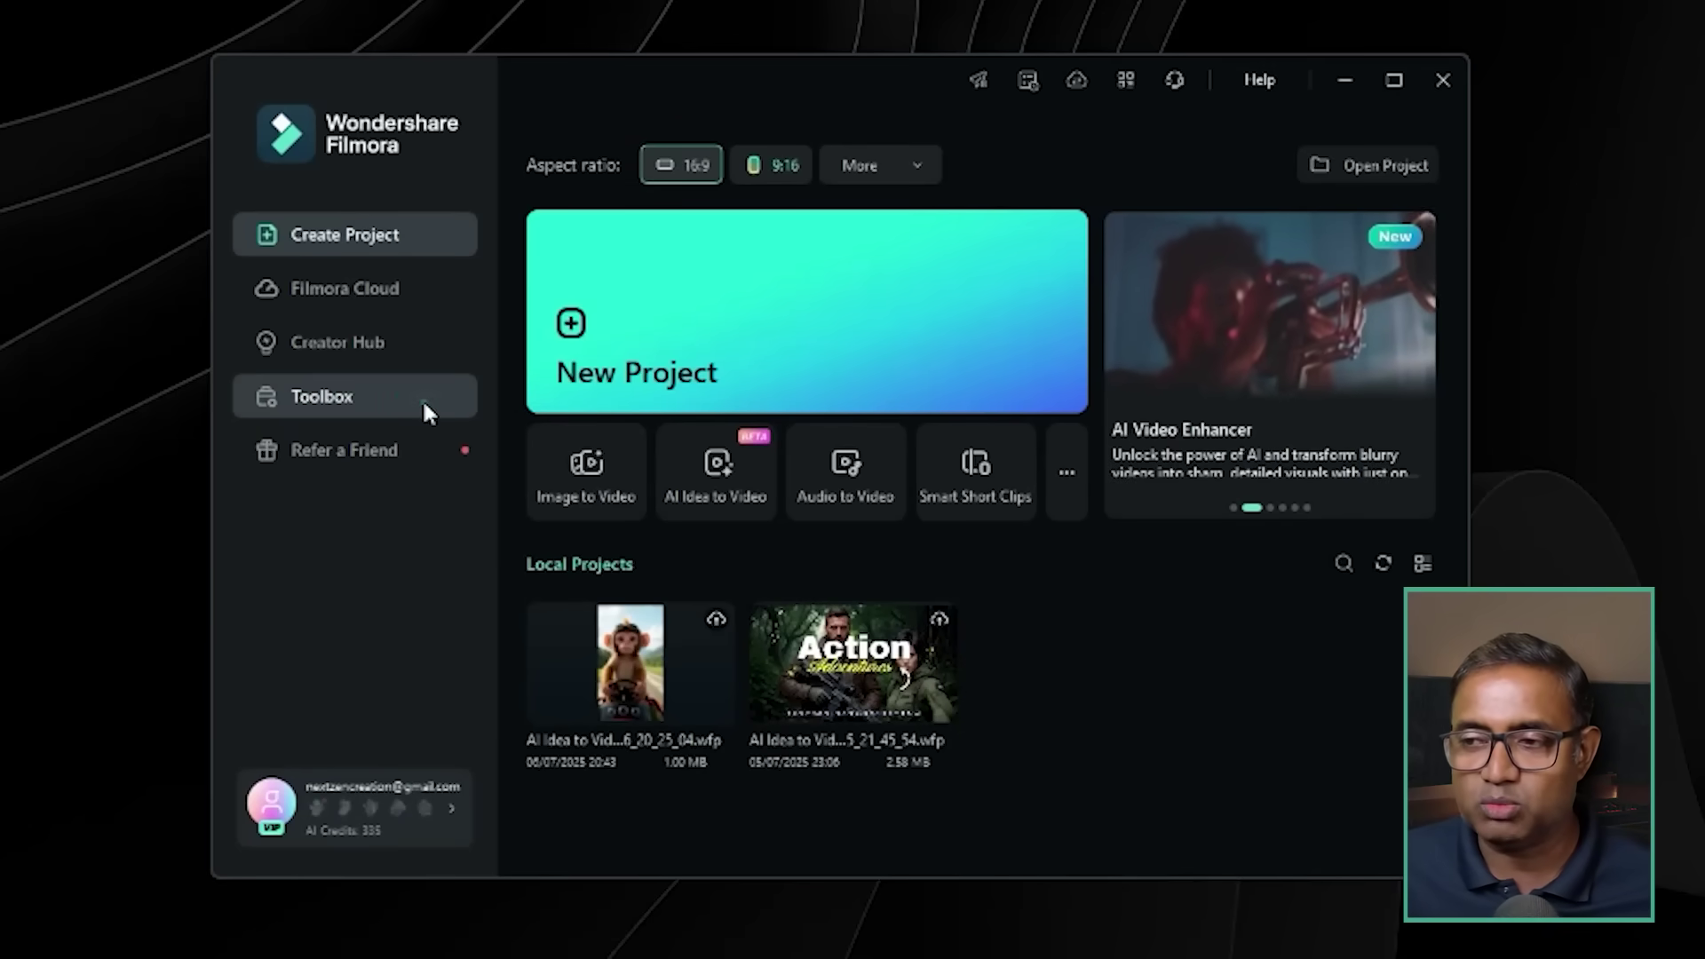
Open the Image to Video tool from the Toolbox and choose the Wings of Fey template.
{"action": "left_click", "coordinate": [422, 398]}
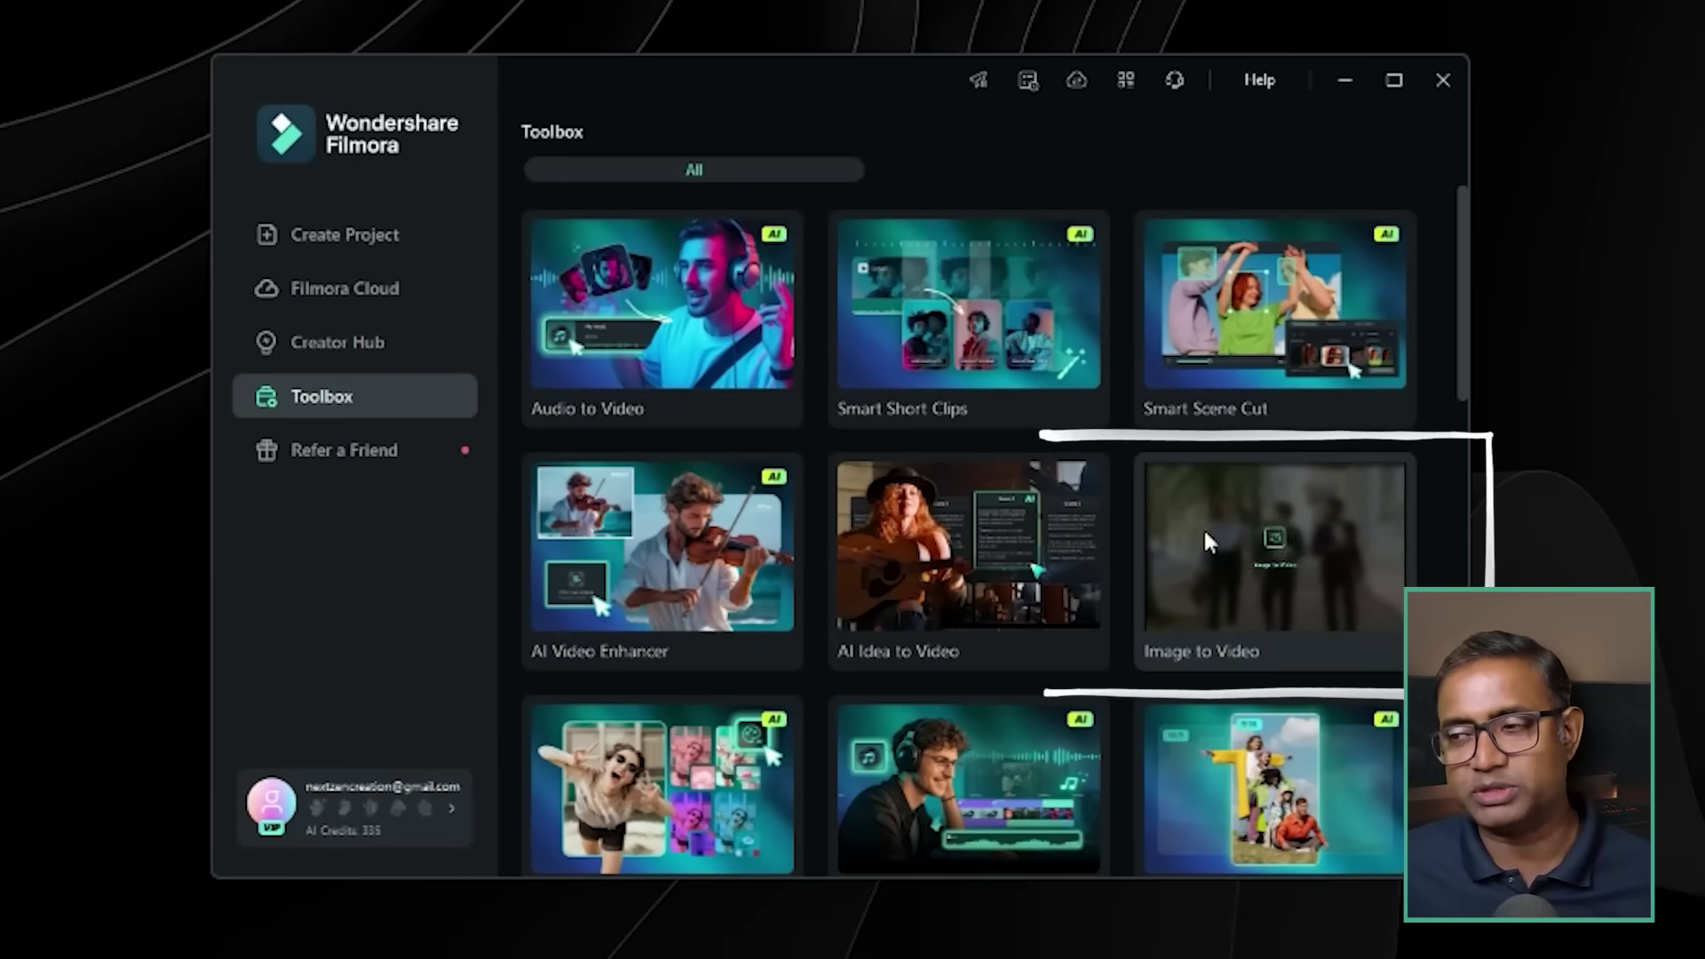
{"action": "left_click", "coordinate": [1271, 594]}
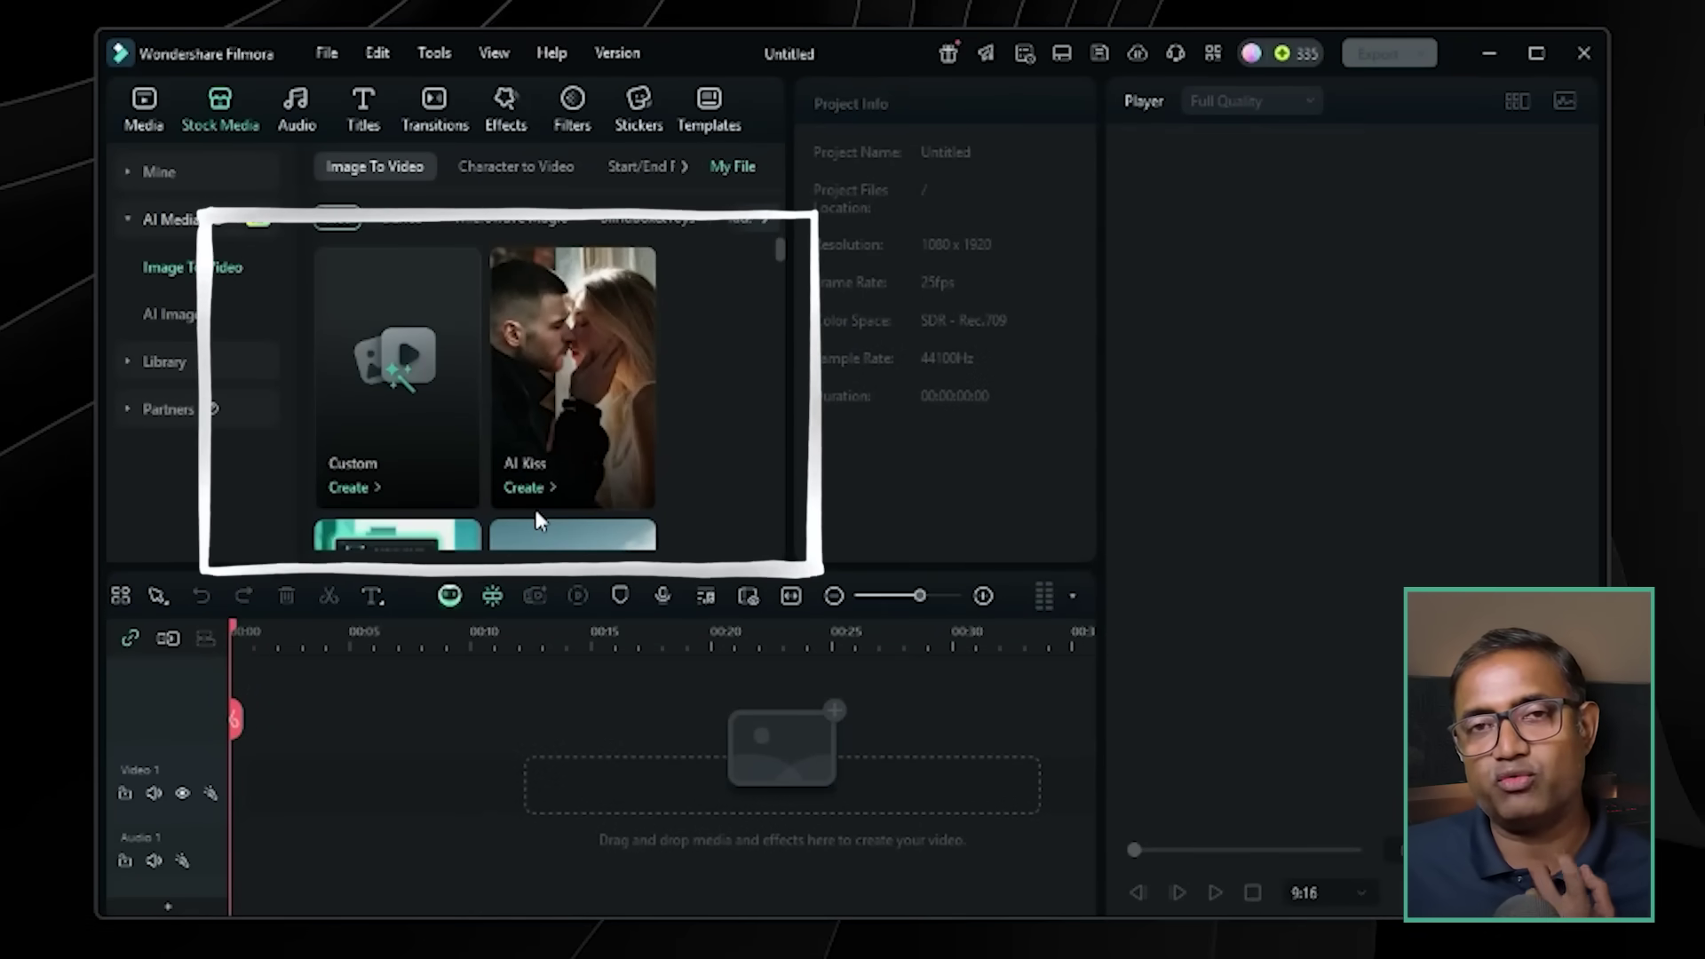
{"action": "scroll", "coordinate": [538, 518], "scroll_direction": "down", "scroll_amount": 3}
{"action": "scroll", "coordinate": [536, 516], "scroll_direction": "down", "scroll_amount": 1}
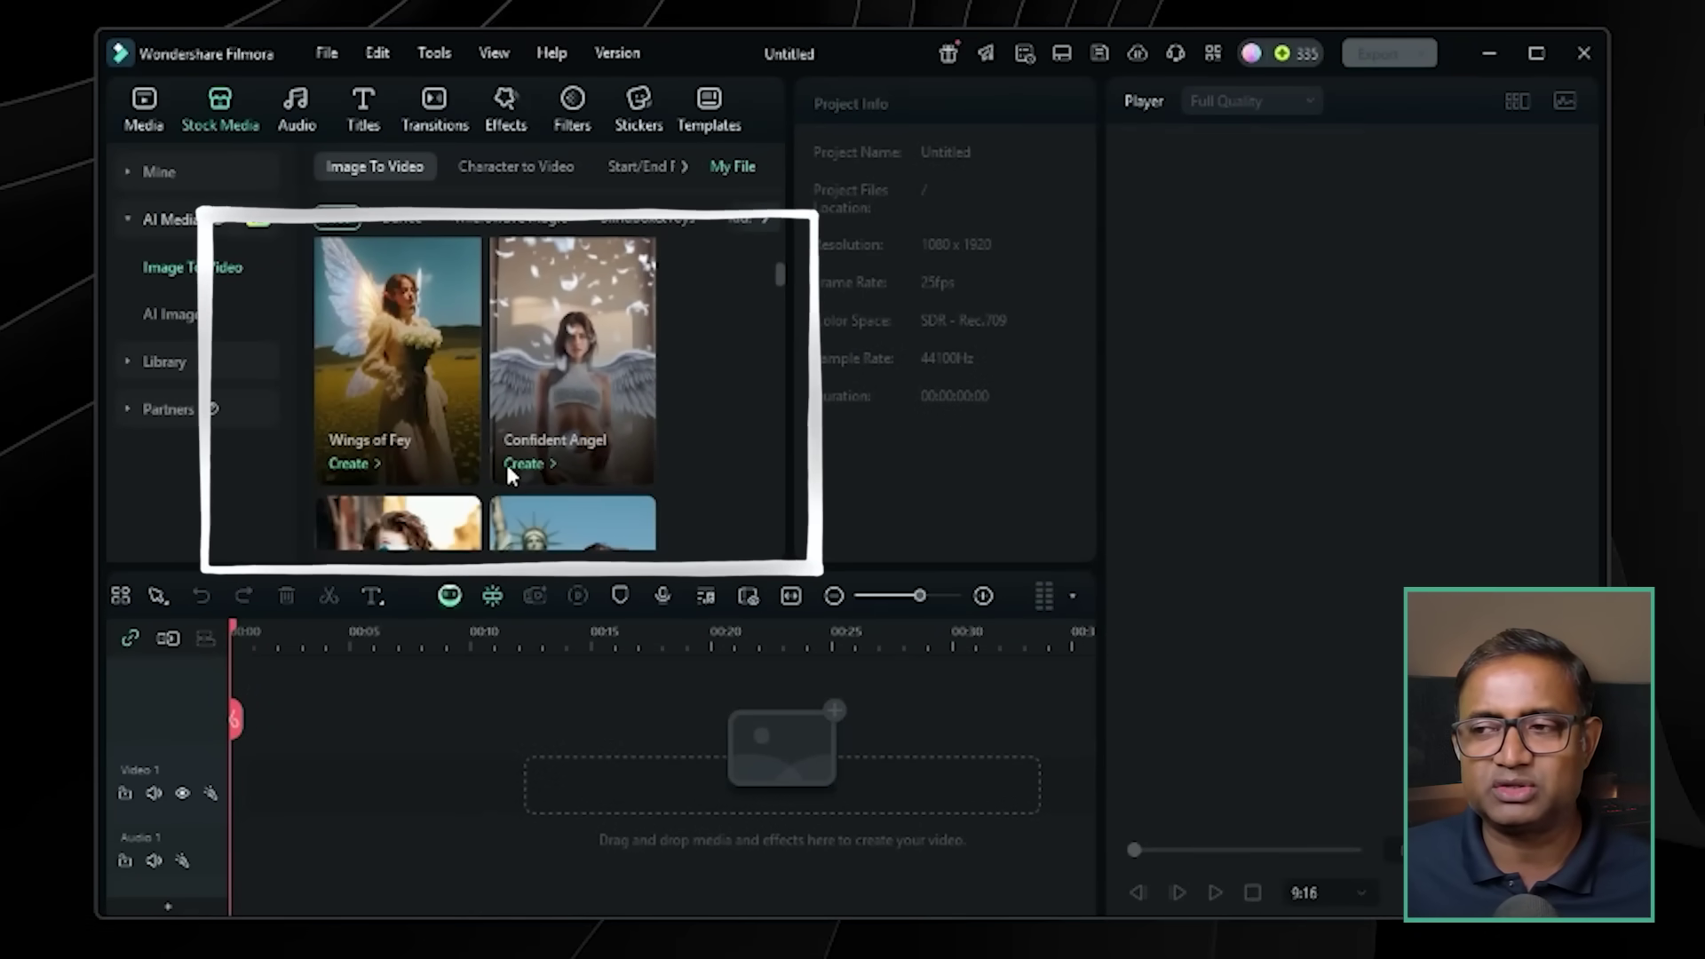
{"action": "left_click", "coordinate": [404, 386]}
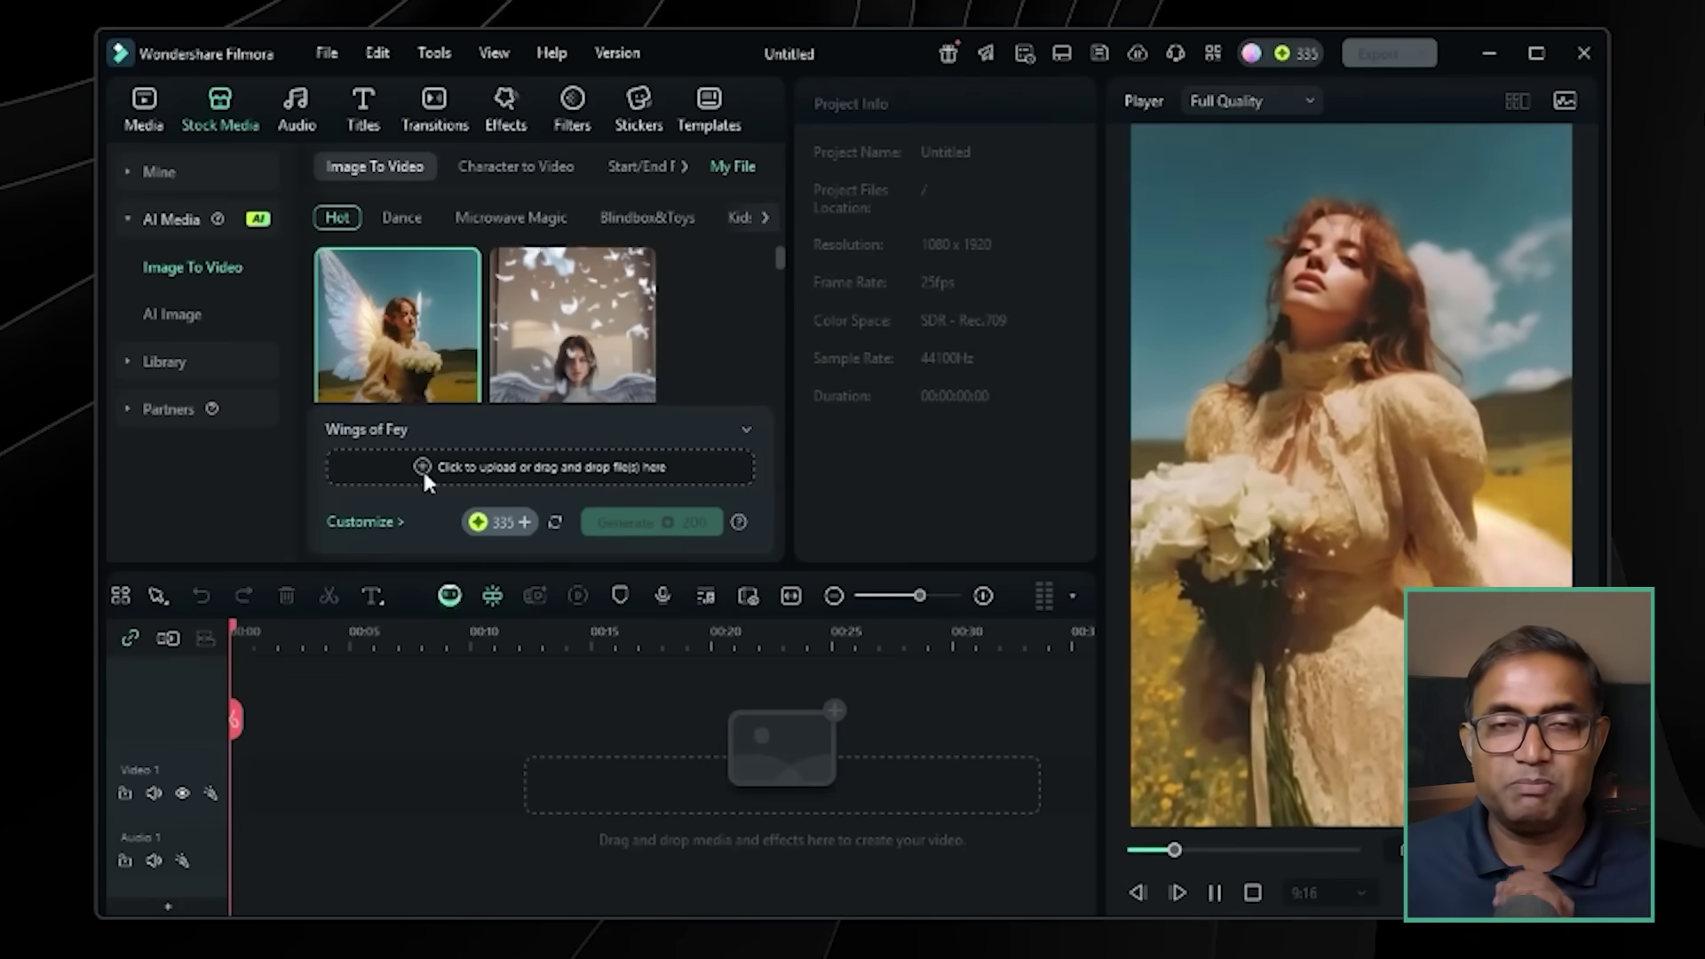
Upload the first image of the cute child in a white astronaut suit as a portrait single image and generate the video.
{"action": "left_click", "coordinate": [426, 467]}
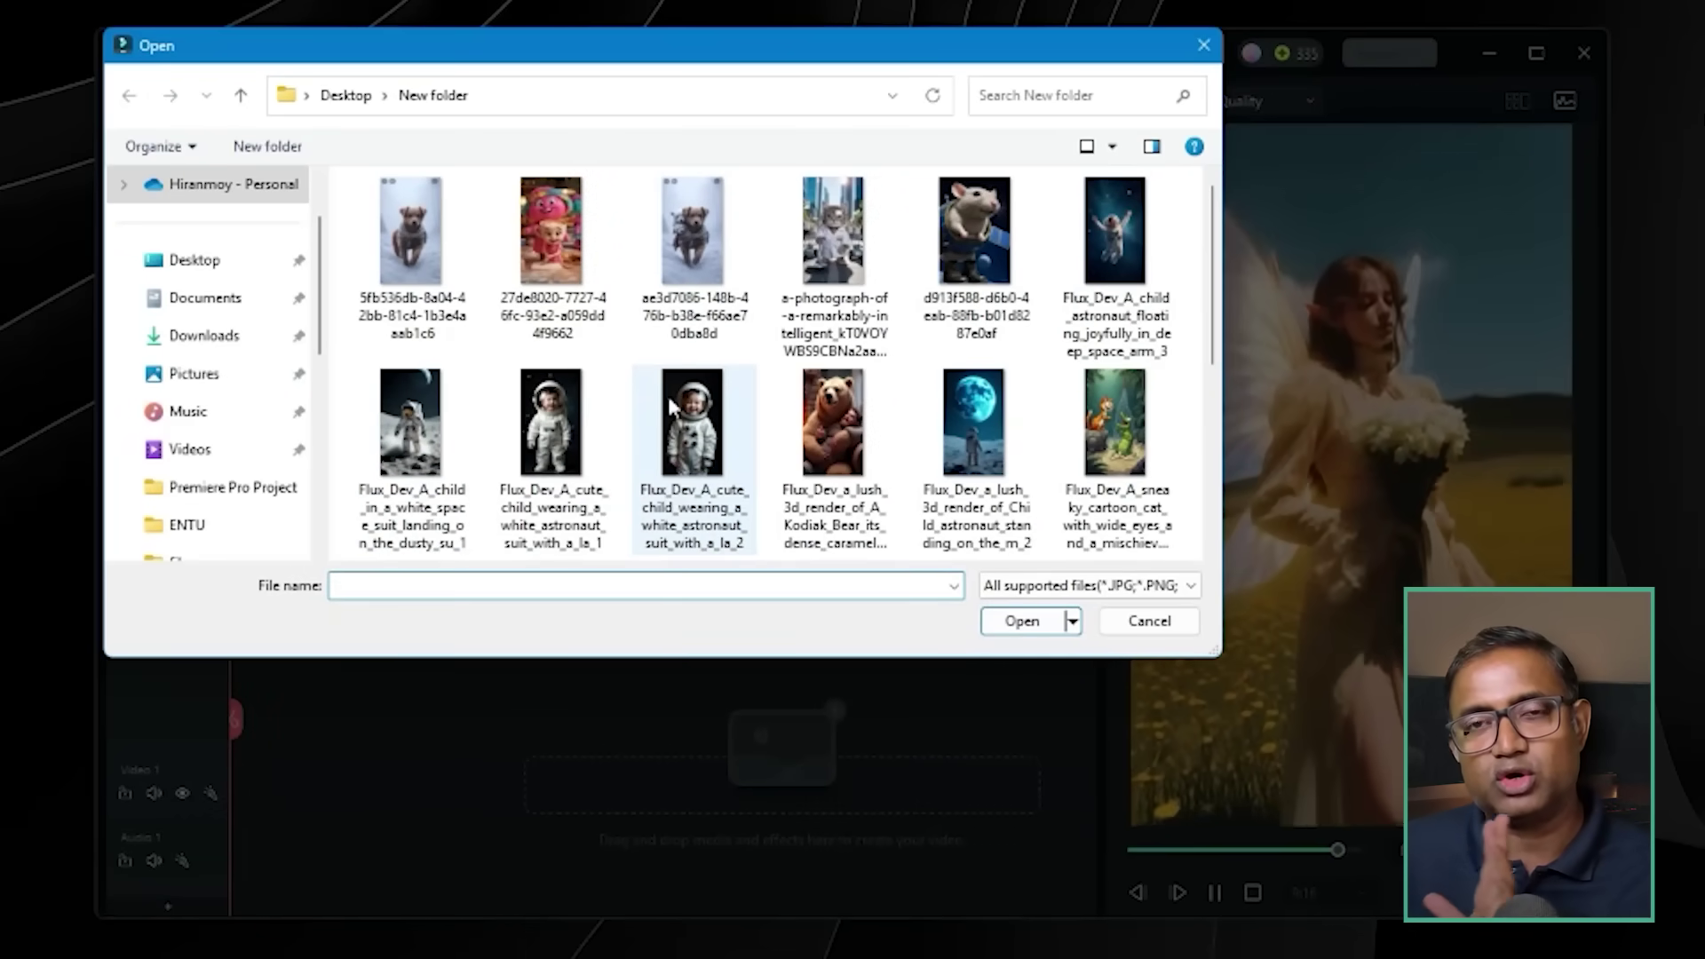
{"action": "left_click", "coordinate": [549, 442]}
{"action": "left_click", "coordinate": [1021, 622]}
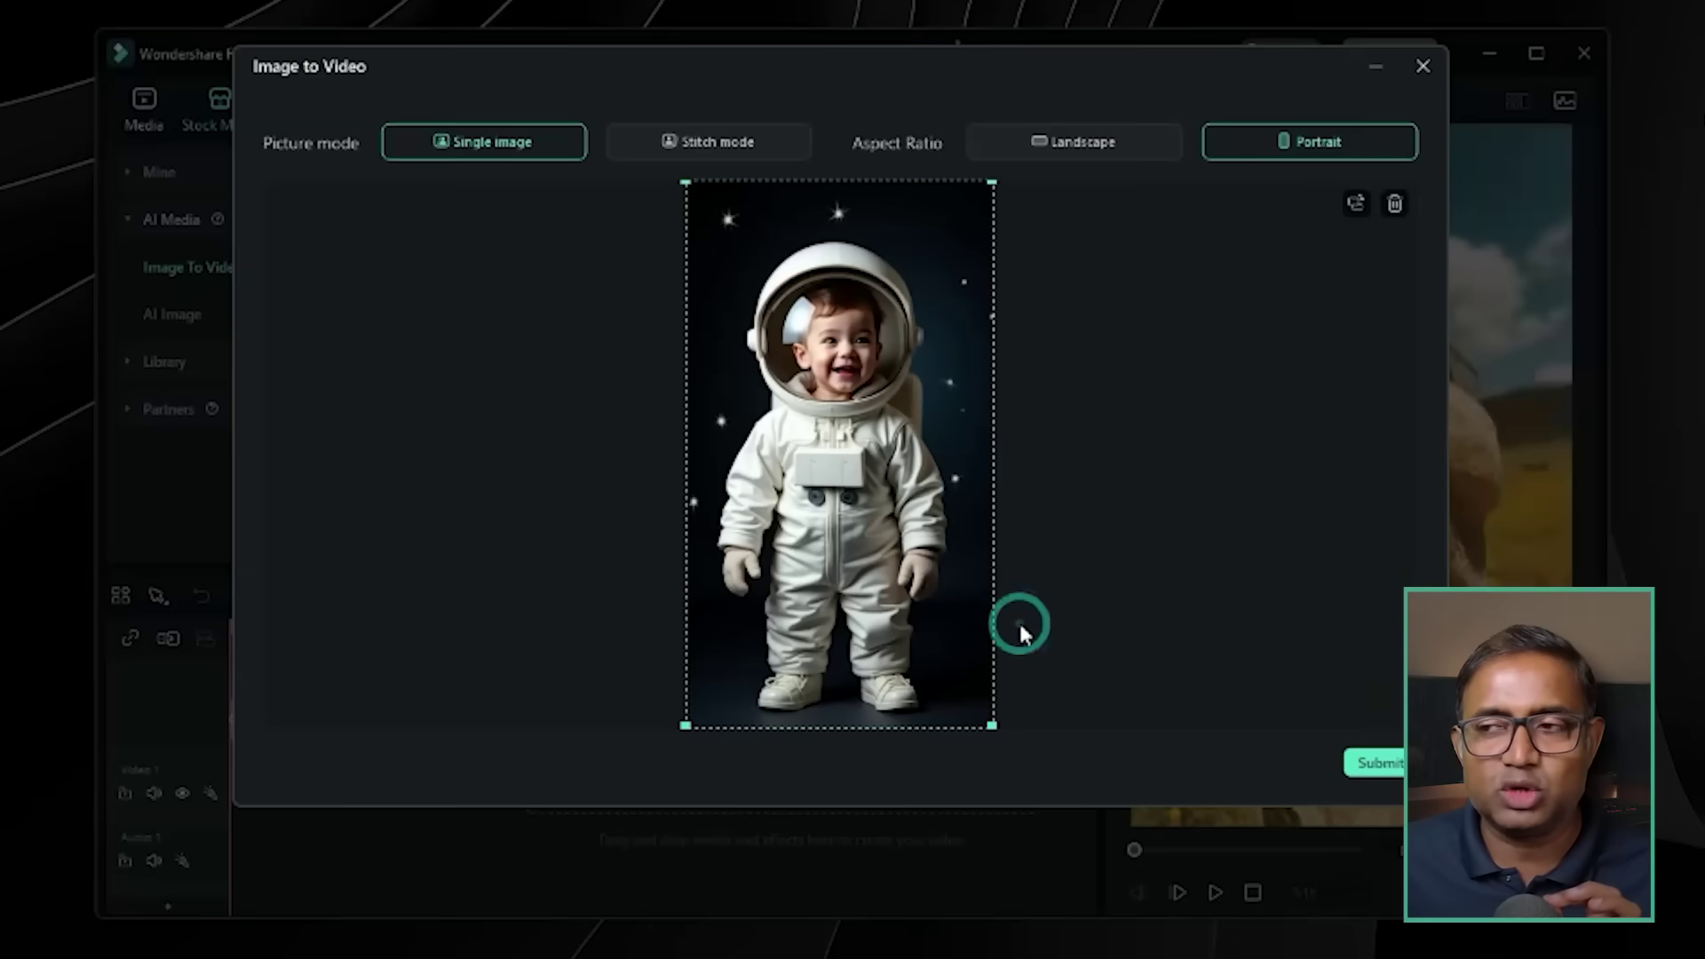
{"action": "left_click", "coordinate": [1375, 756]}
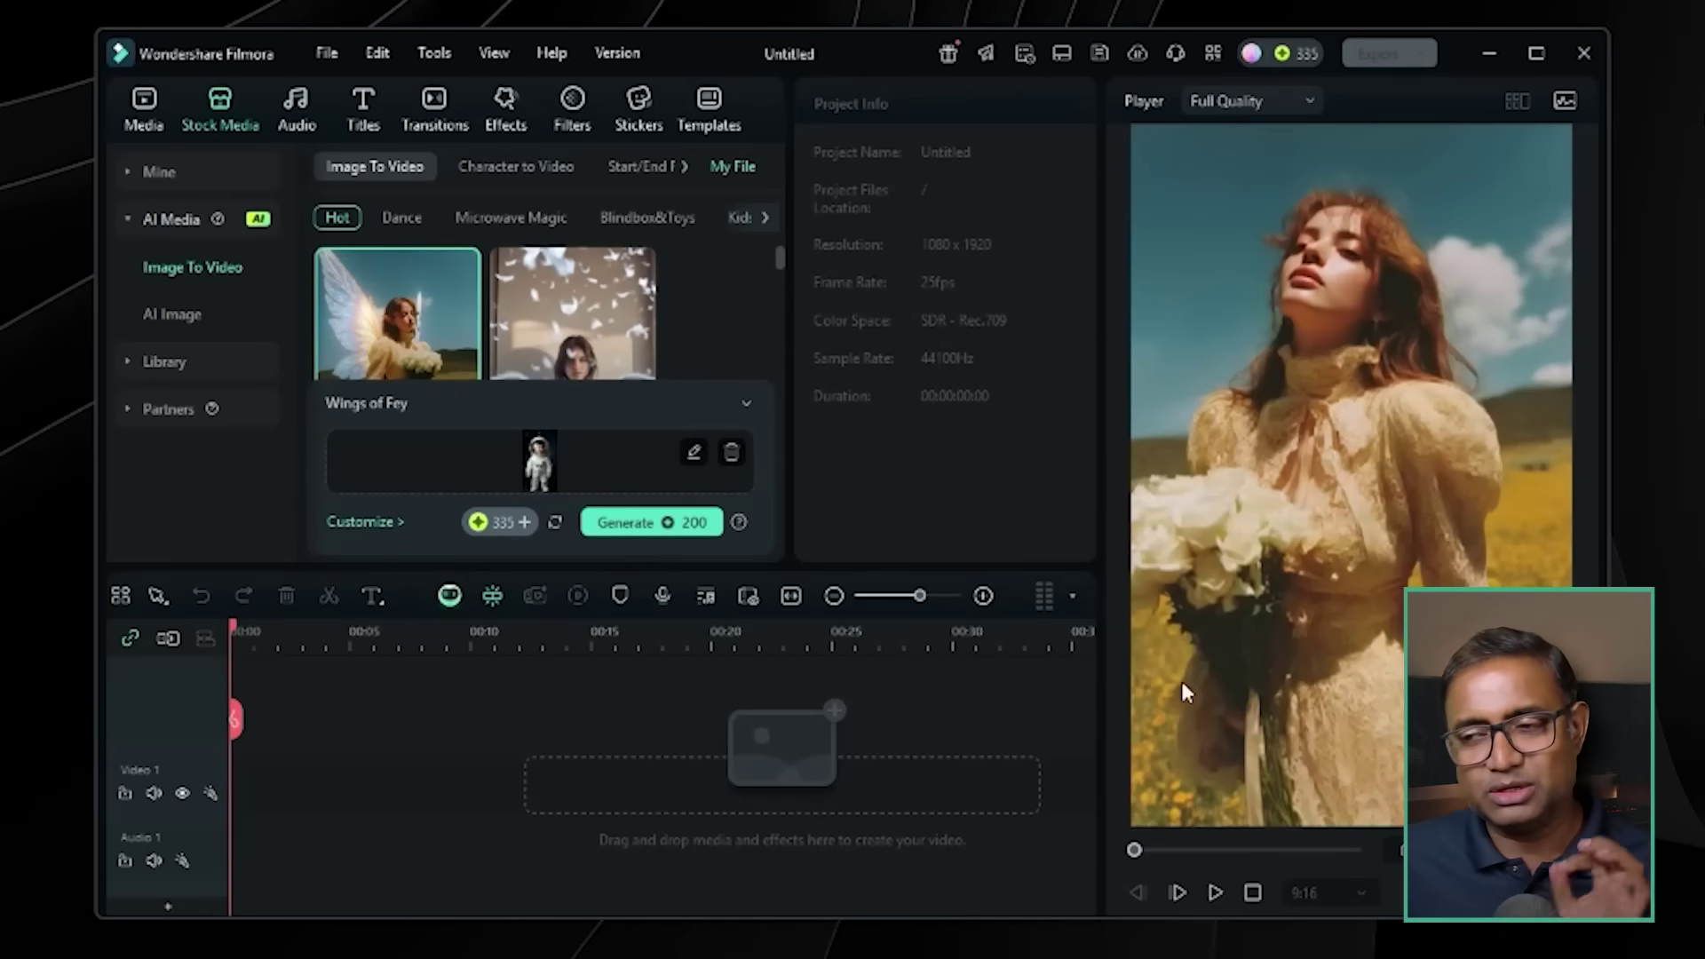
{"action": "left_click", "coordinate": [641, 524]}
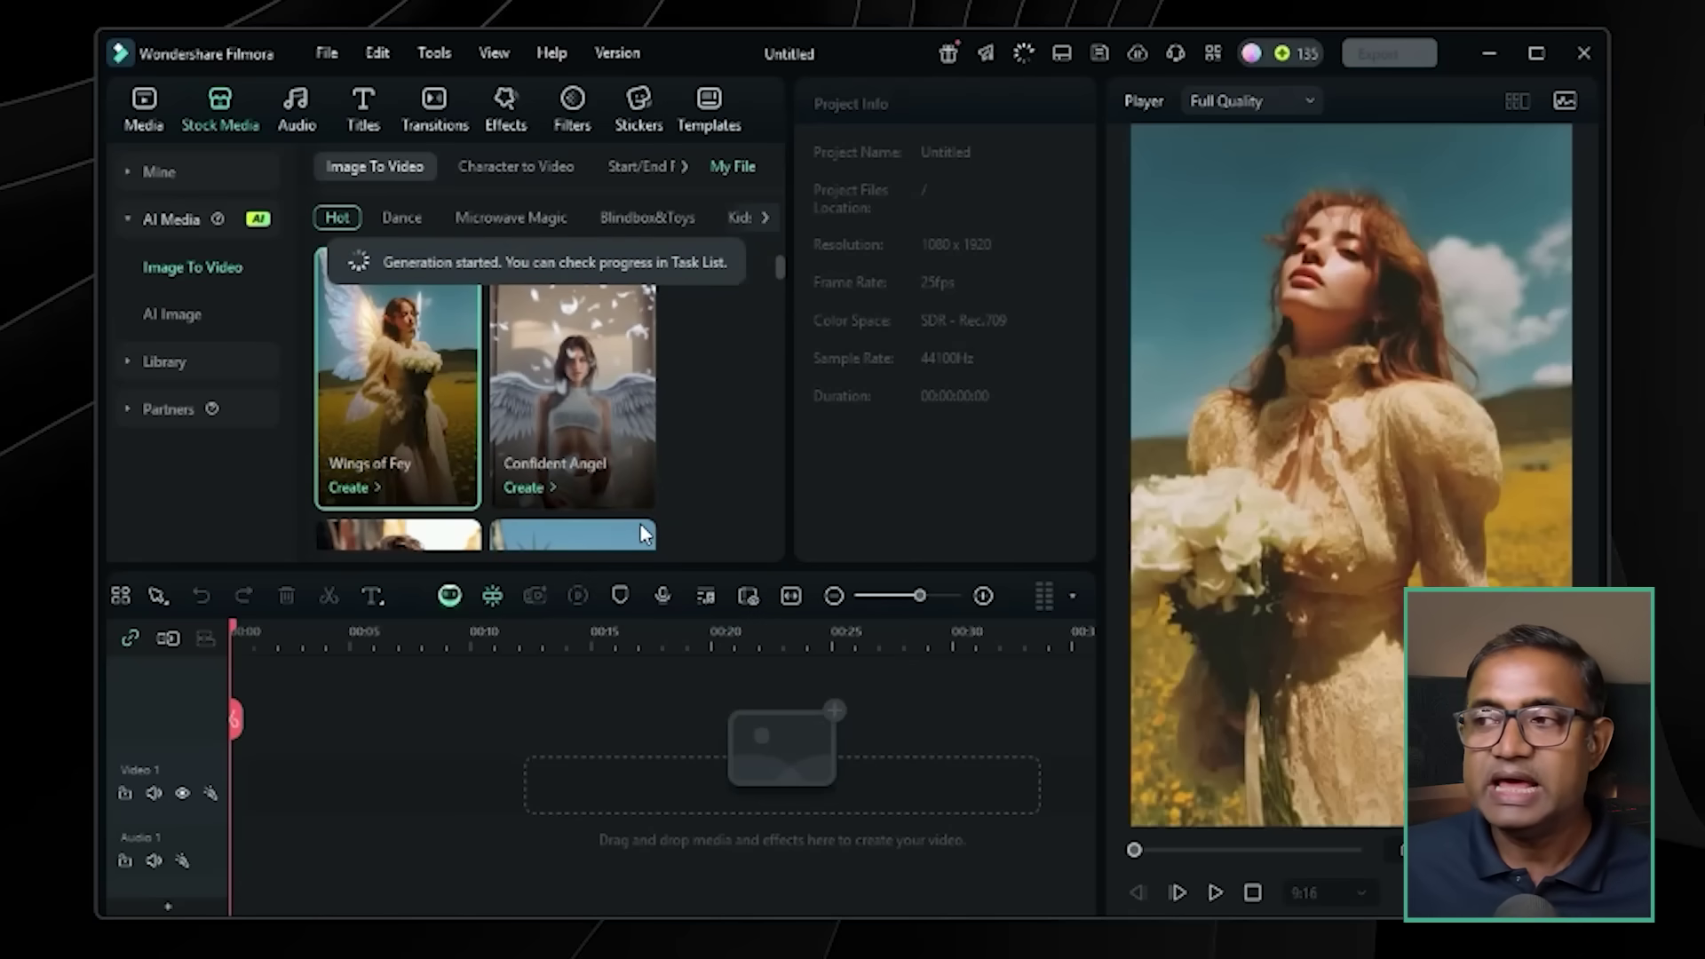
Open the newly generated Wings of Fey task result and add it to the timeline, matching the project to the media's 576 x 1024 30fps.
{"action": "left_click", "coordinate": [1026, 53]}
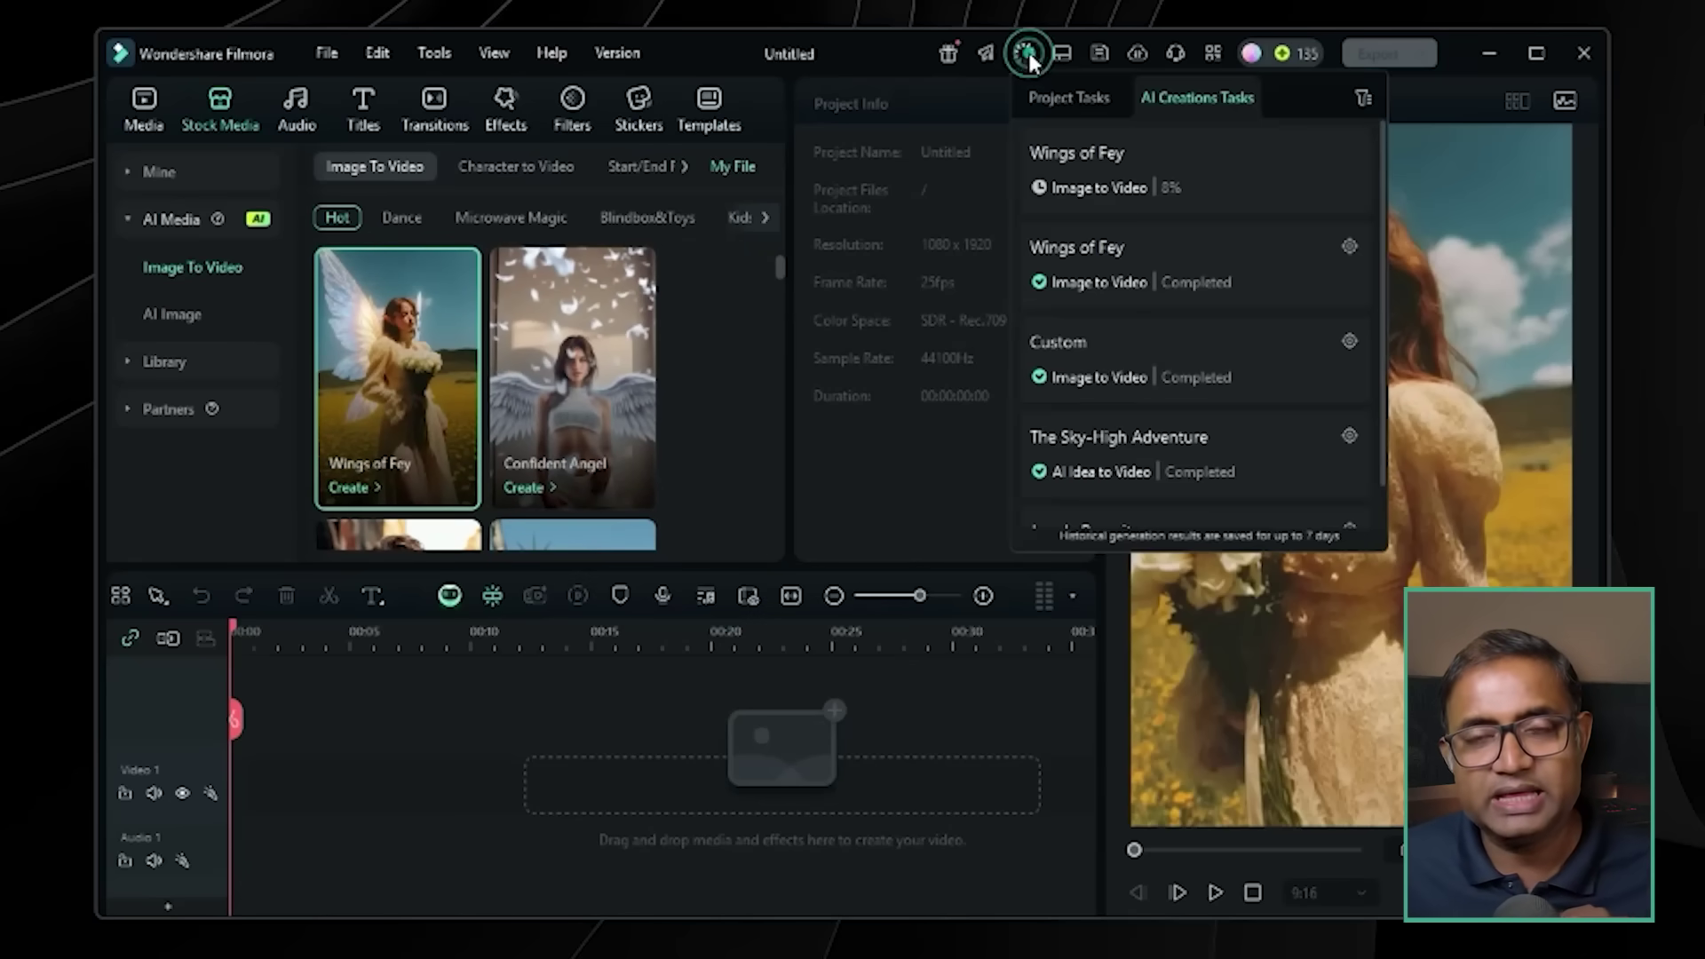
{"action": "left_click", "coordinate": [1179, 204]}
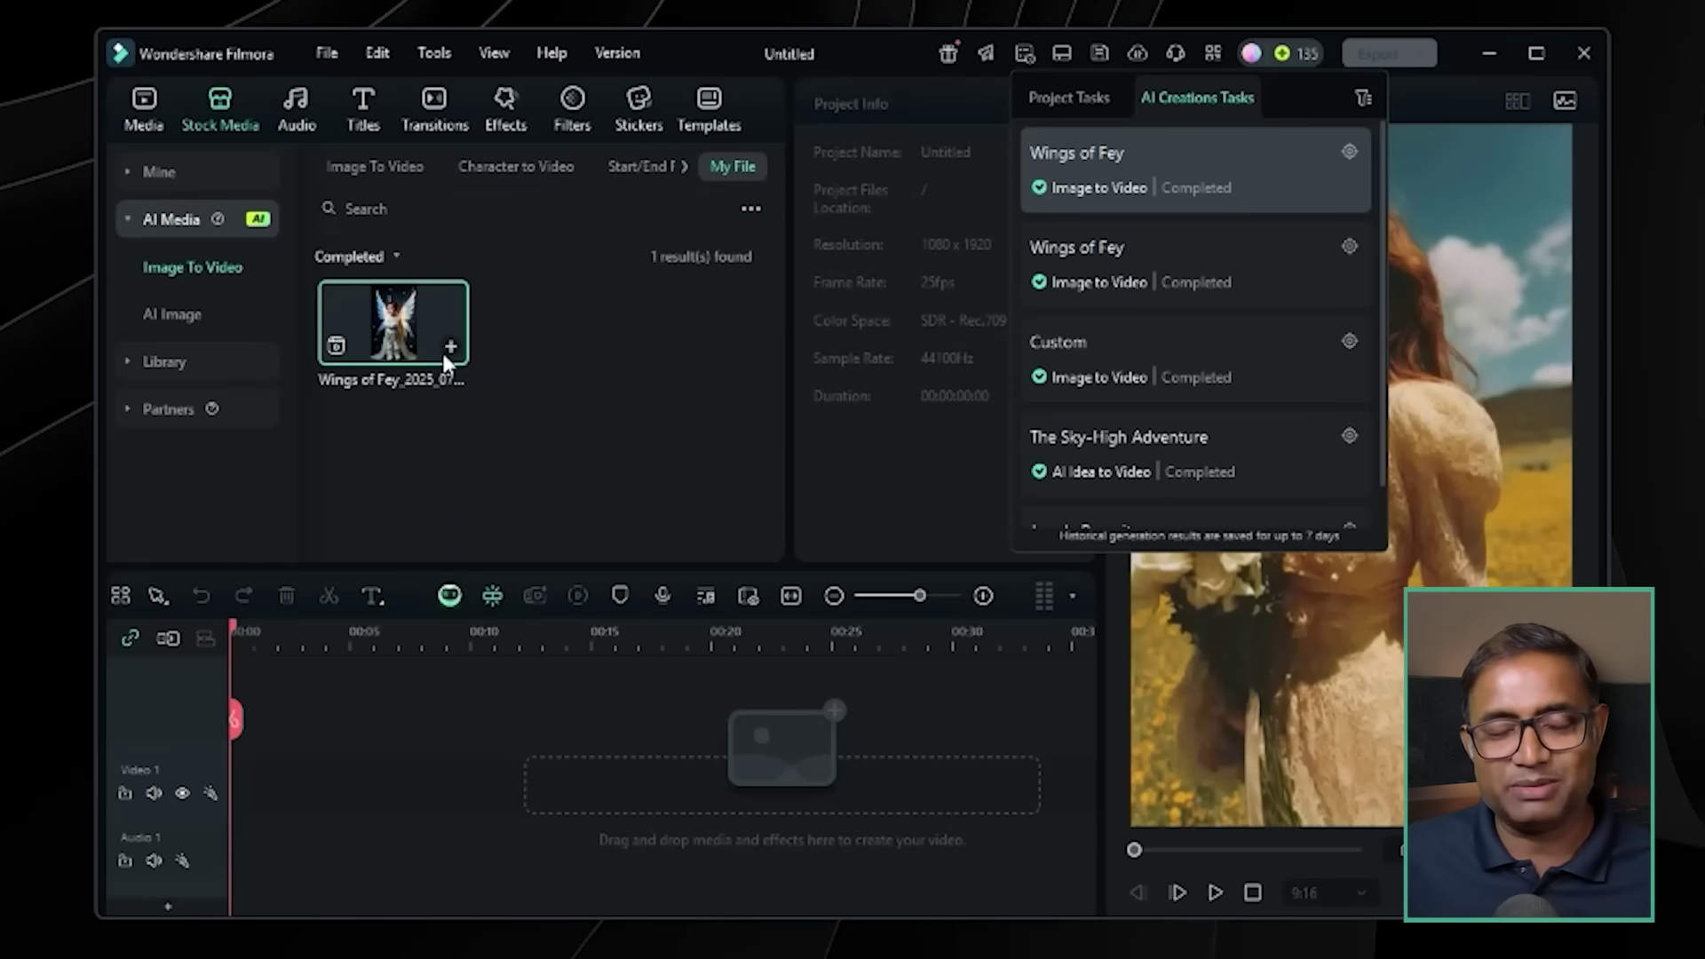
{"action": "left_click", "coordinate": [451, 347]}
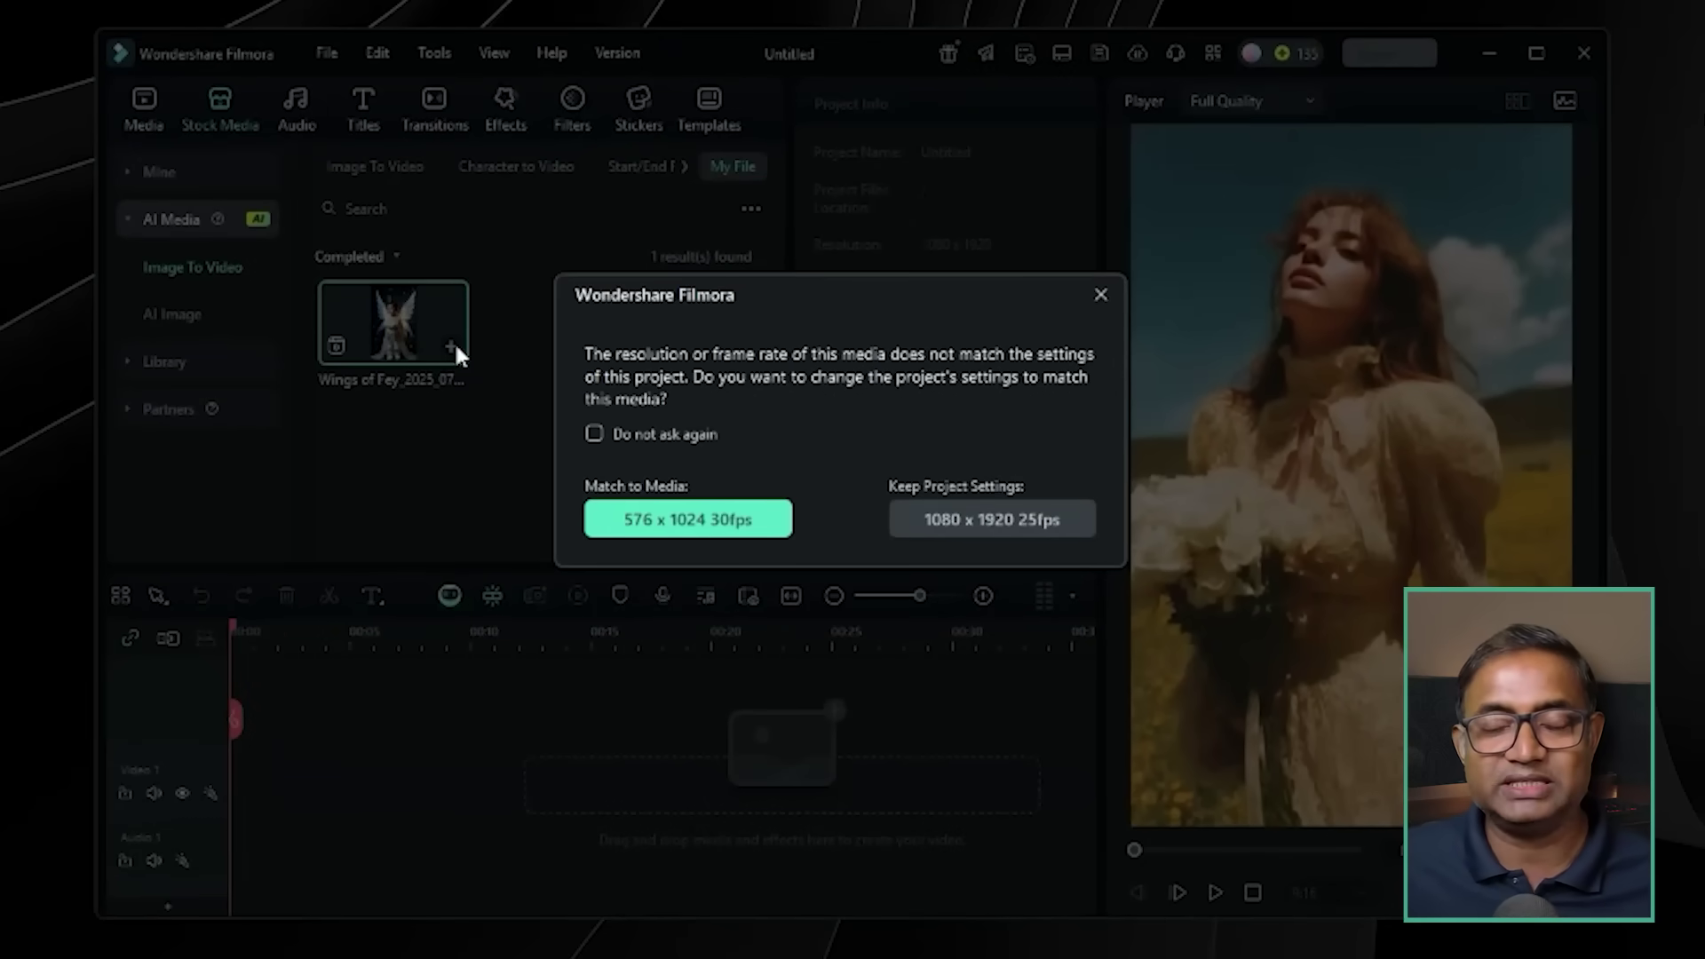
{"action": "left_click", "coordinate": [701, 526]}
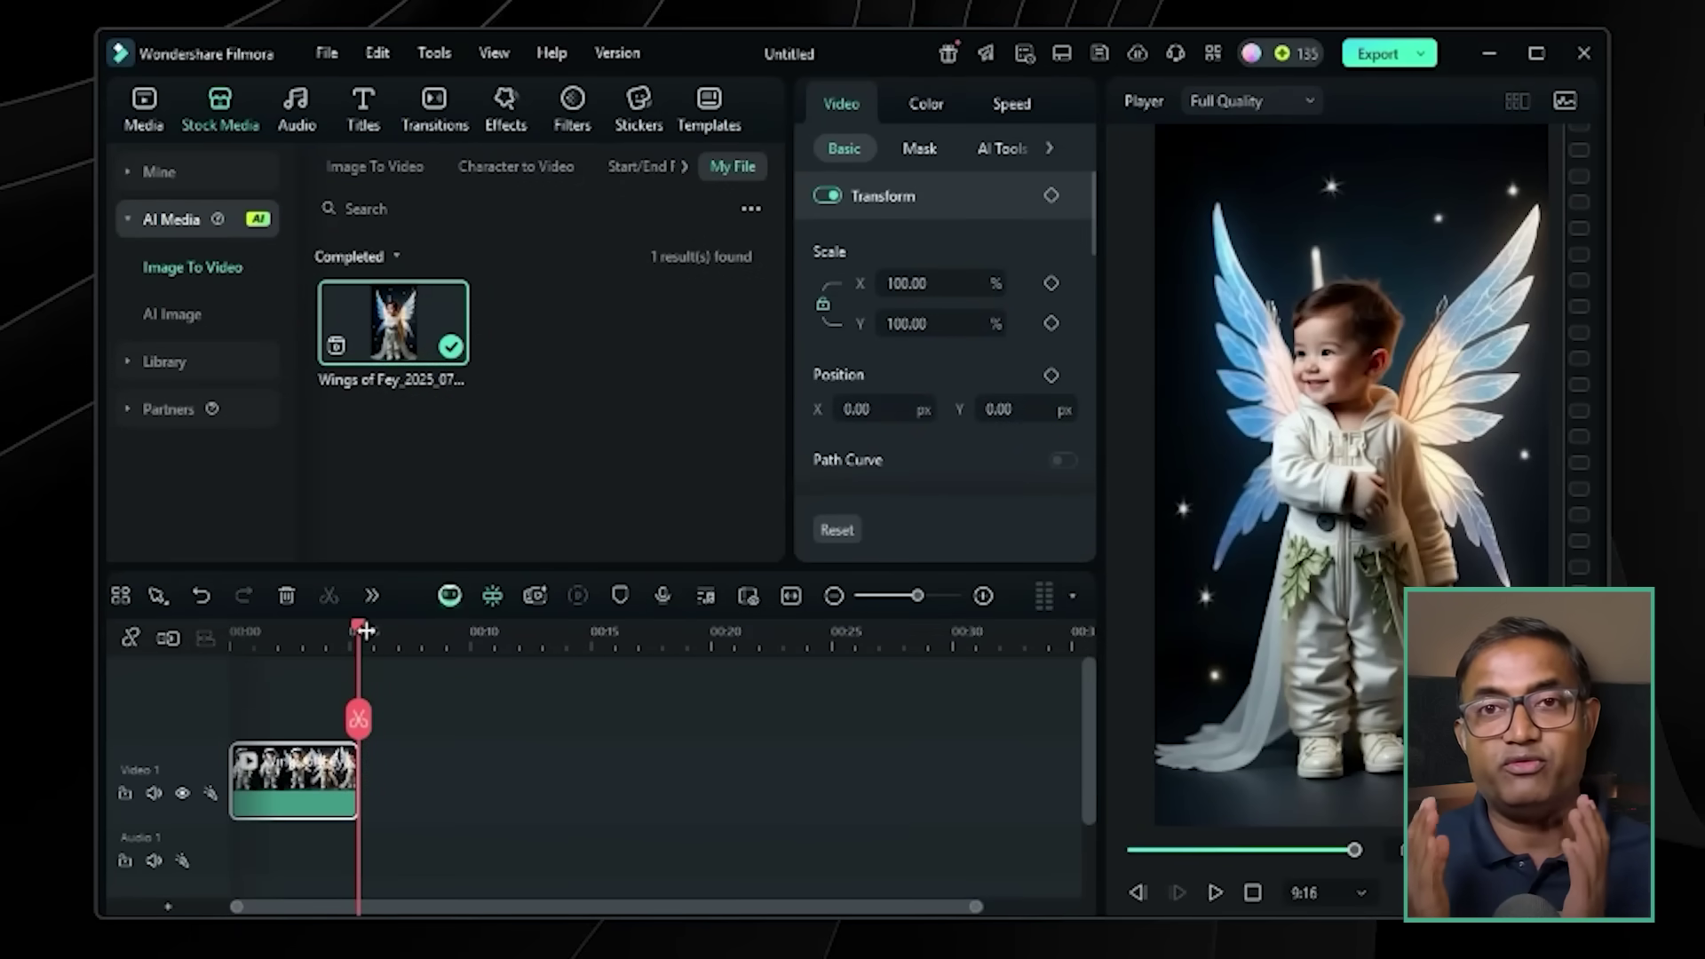
Play the generated Wings of Fey clip from its start.
{"action": "left_click_drag", "start_coordinate": [364, 630], "coordinate": [169, 646]}
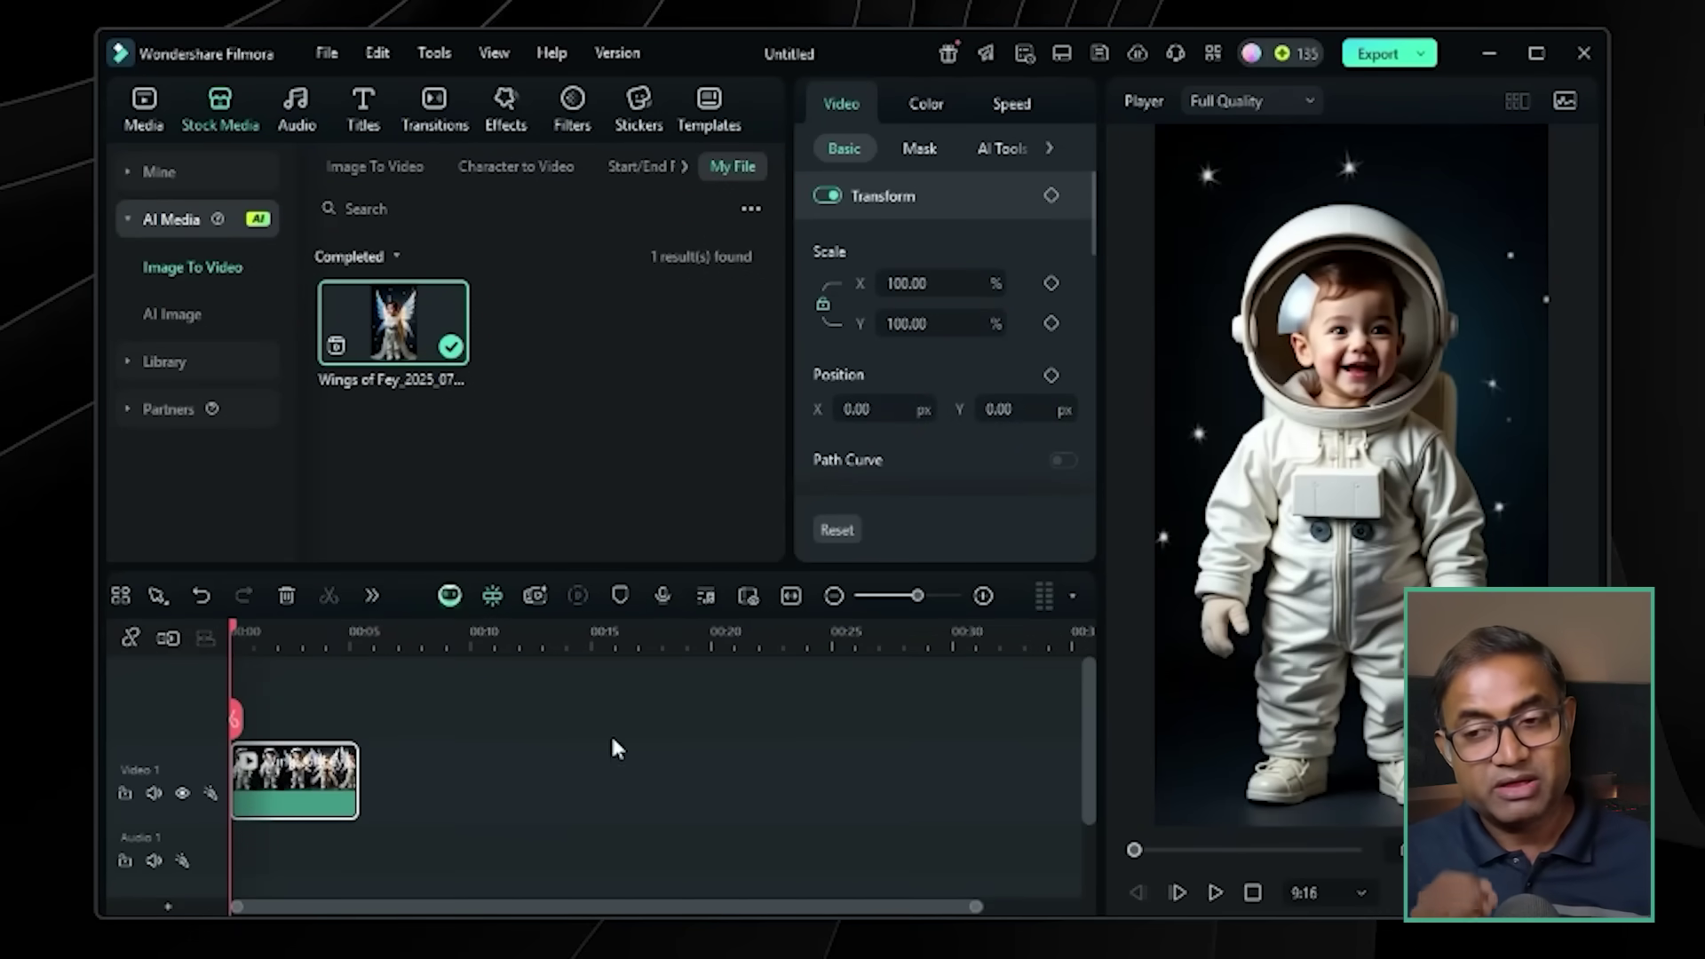
{"action": "left_click", "coordinate": [1209, 892]}
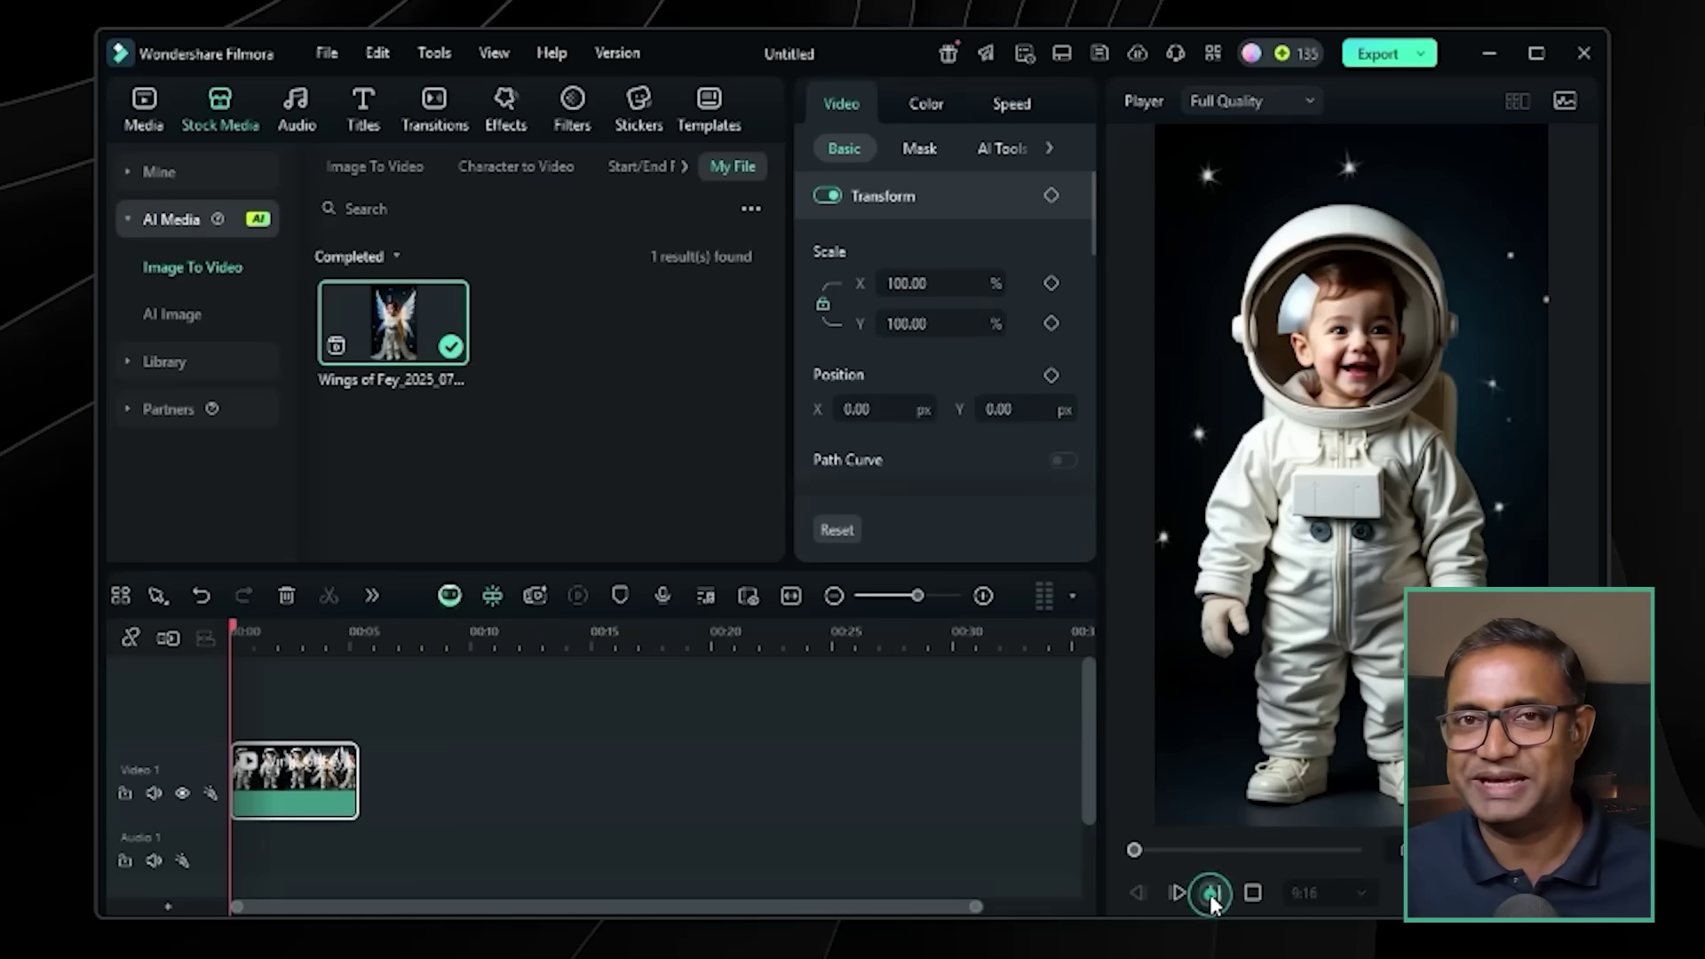